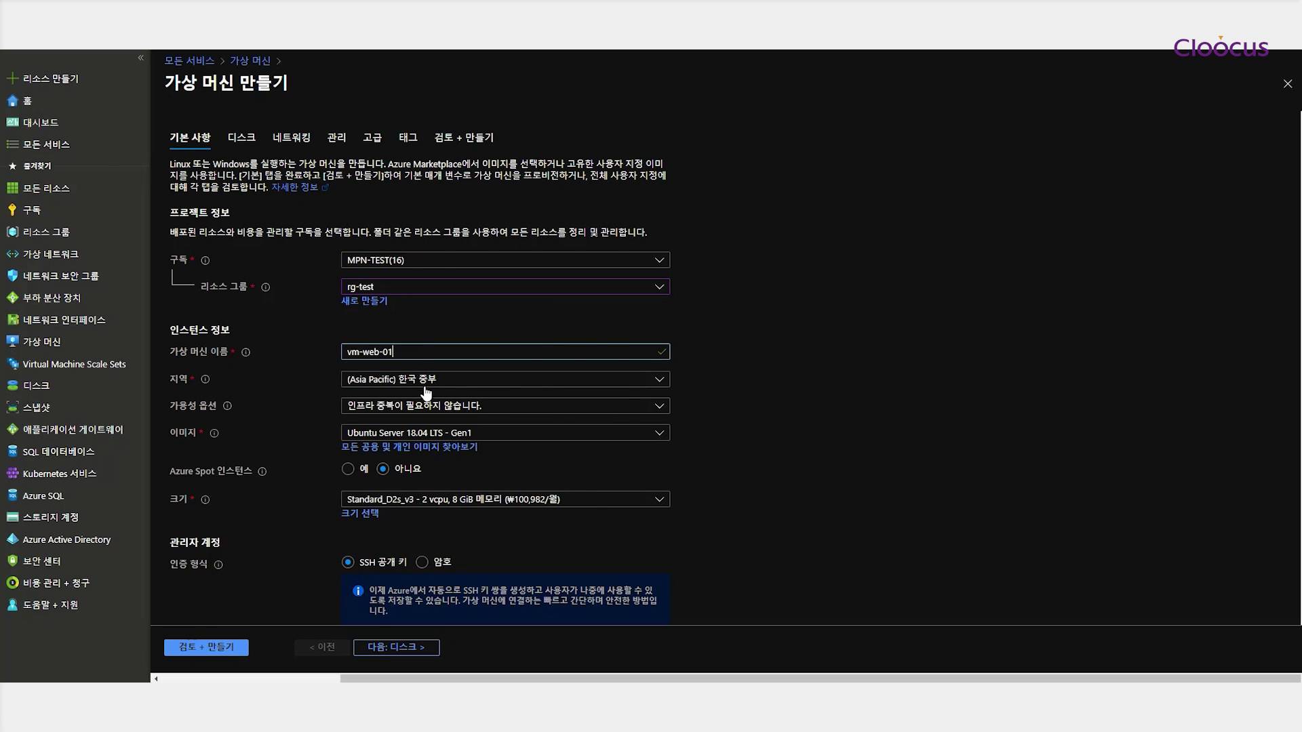
Put the VM in availability set avset-web with the Windows Server 2016 Datacenter Gen1 image and size D2s_v3
left_click(411, 407)
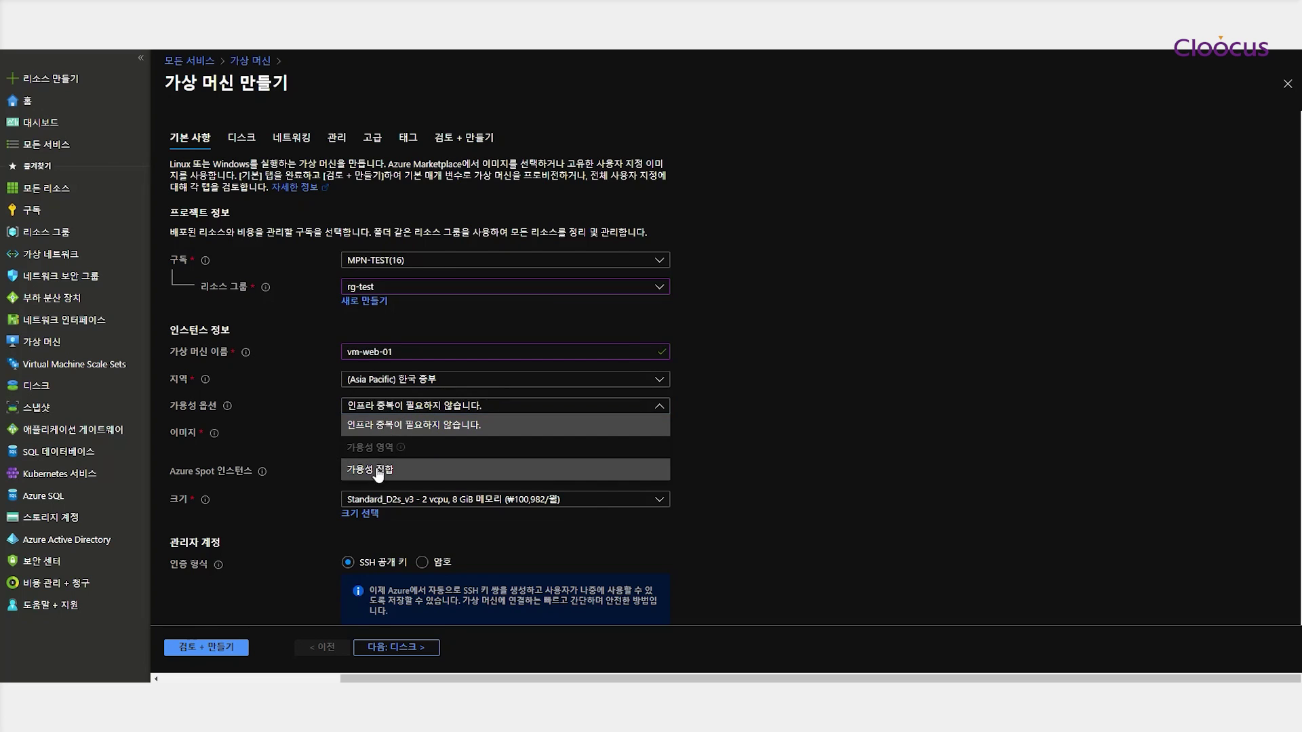
left_click(376, 469)
left_click(415, 434)
left_click(386, 454)
left_click(464, 474)
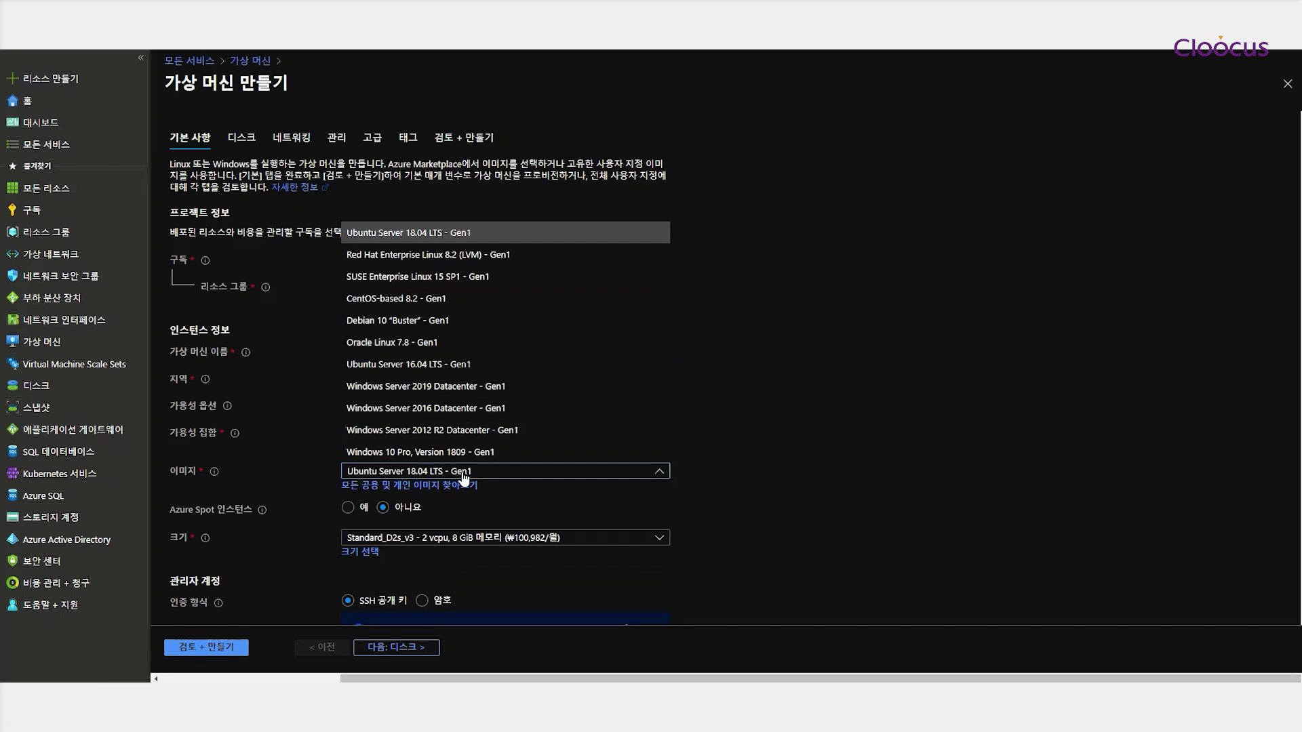
left_click(430, 409)
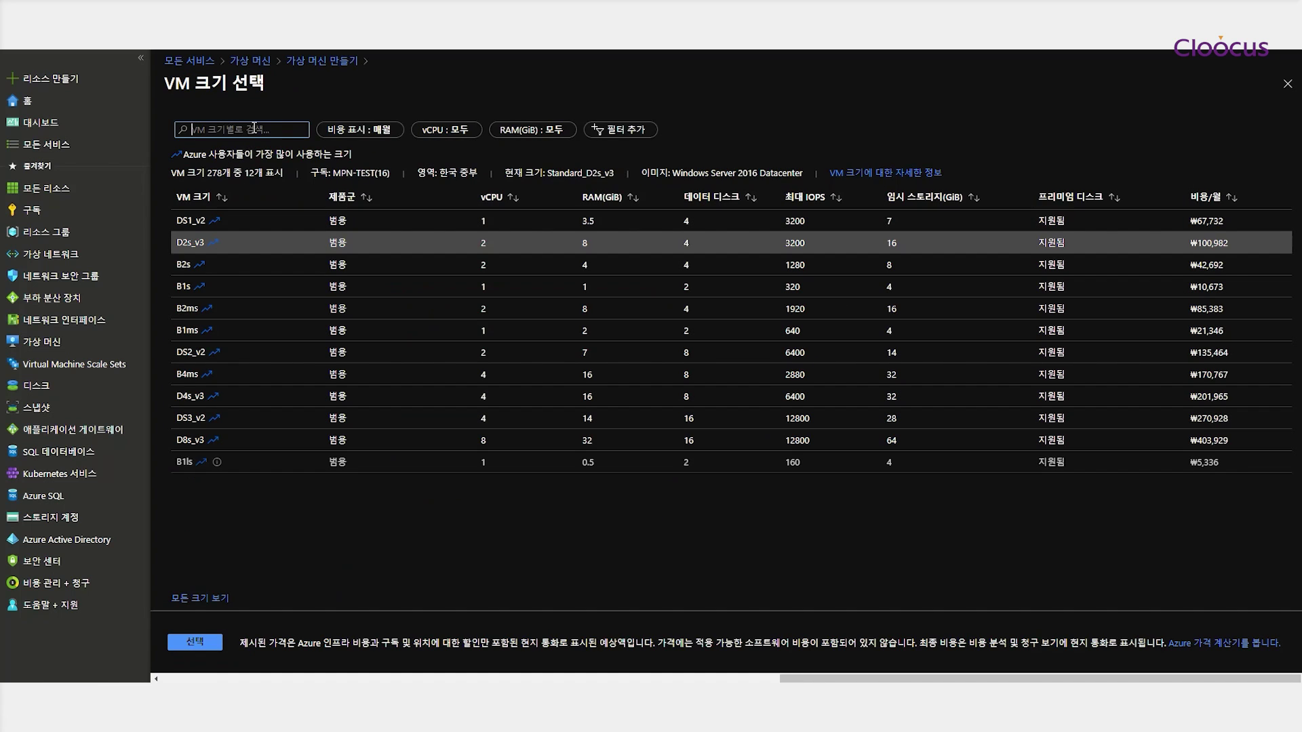
type("d2s")
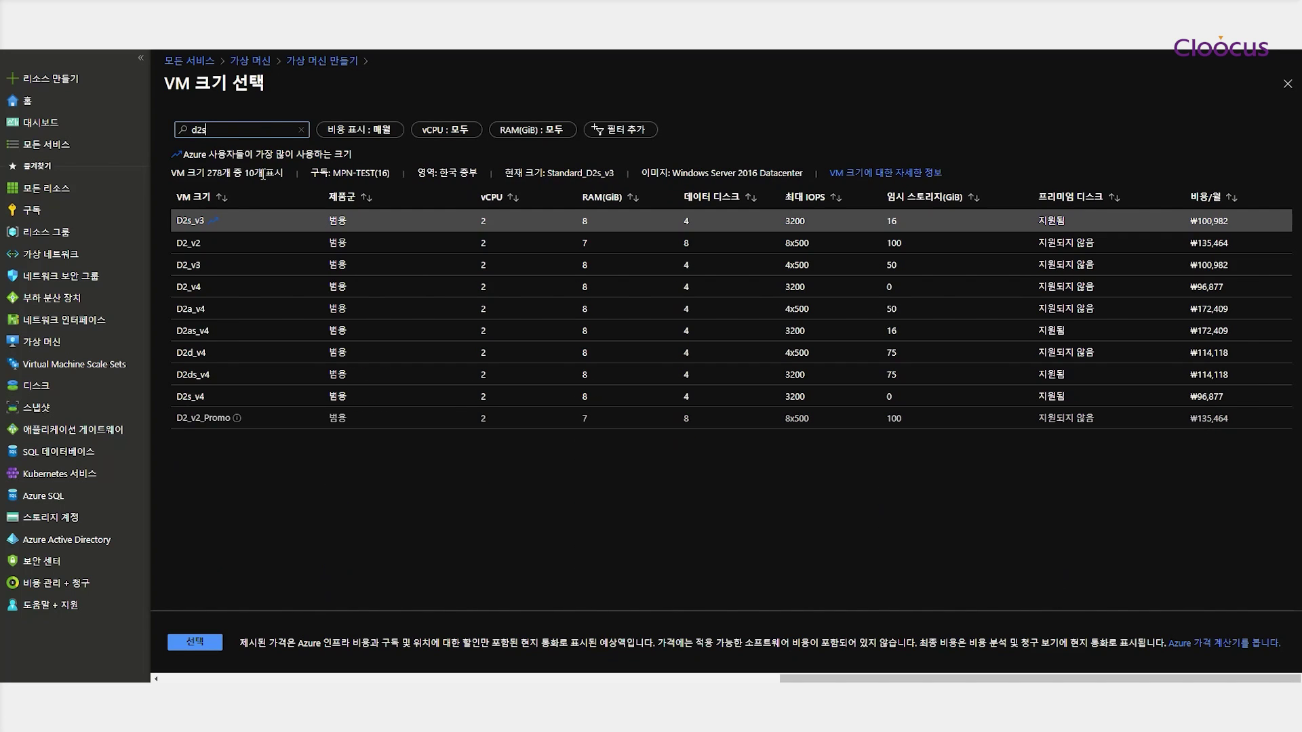
left_click(194, 220)
left_click(194, 642)
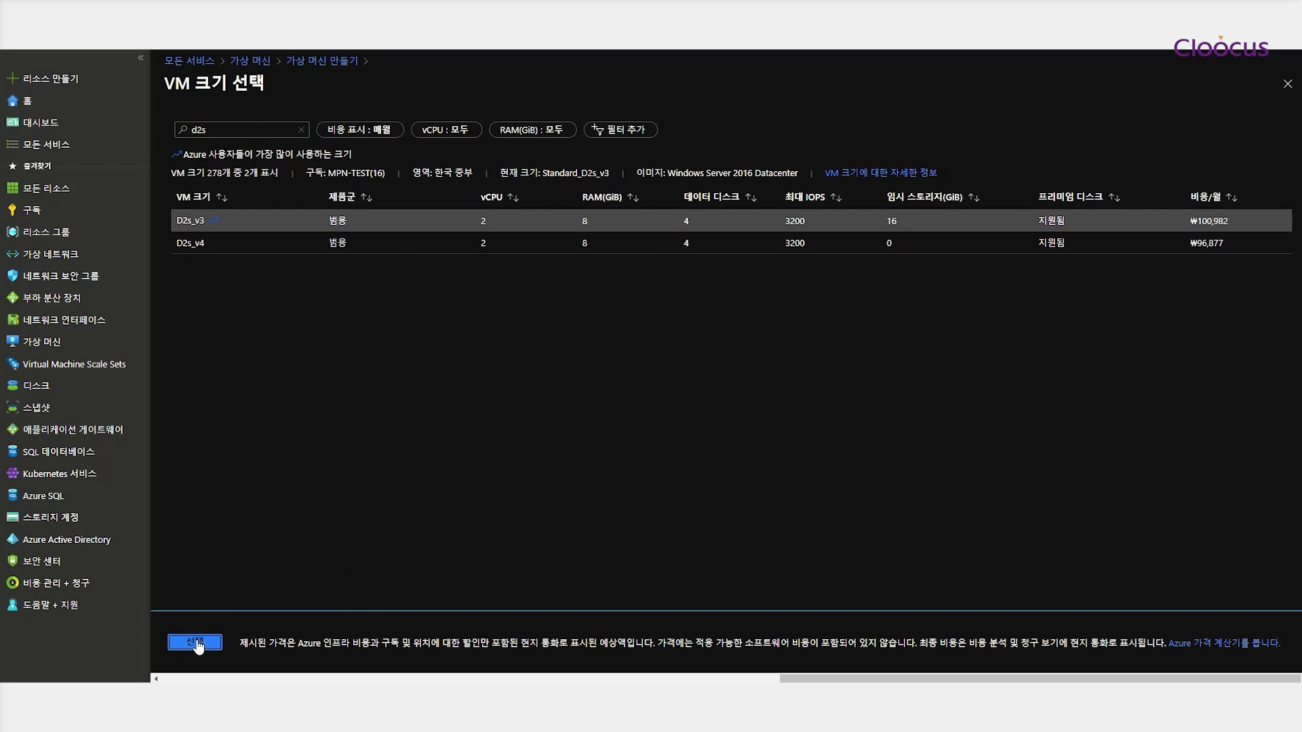
Enter the administrator username and password, and set public inbound ports to none
scroll(458, 447, "down", 2)
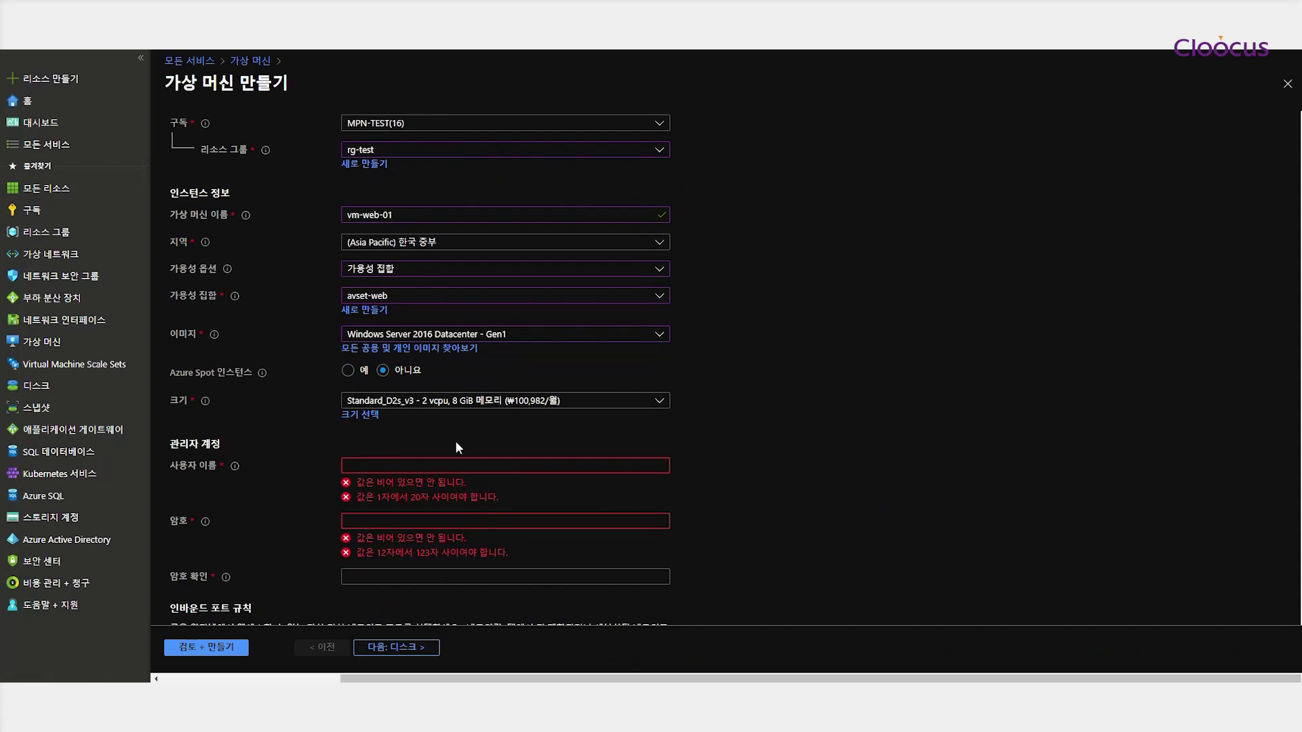
left_click(436, 465)
type("azureuser")
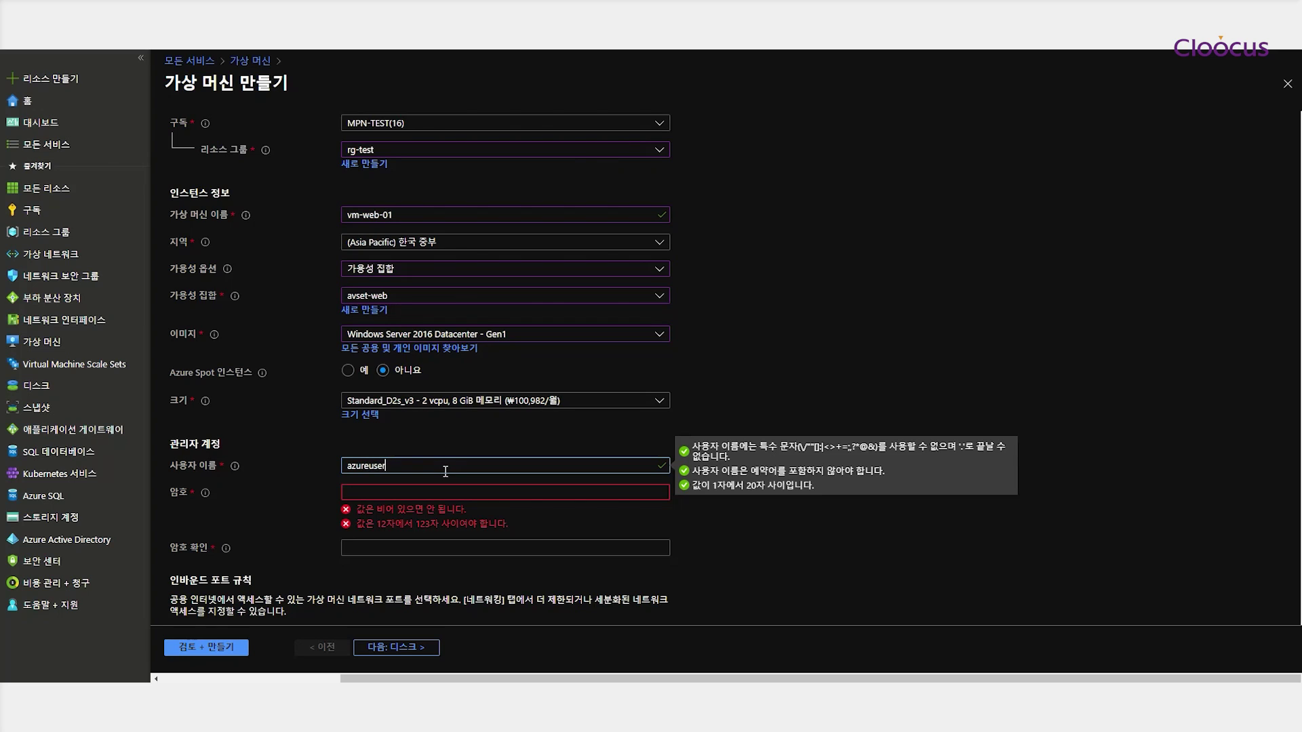
key("Tab")
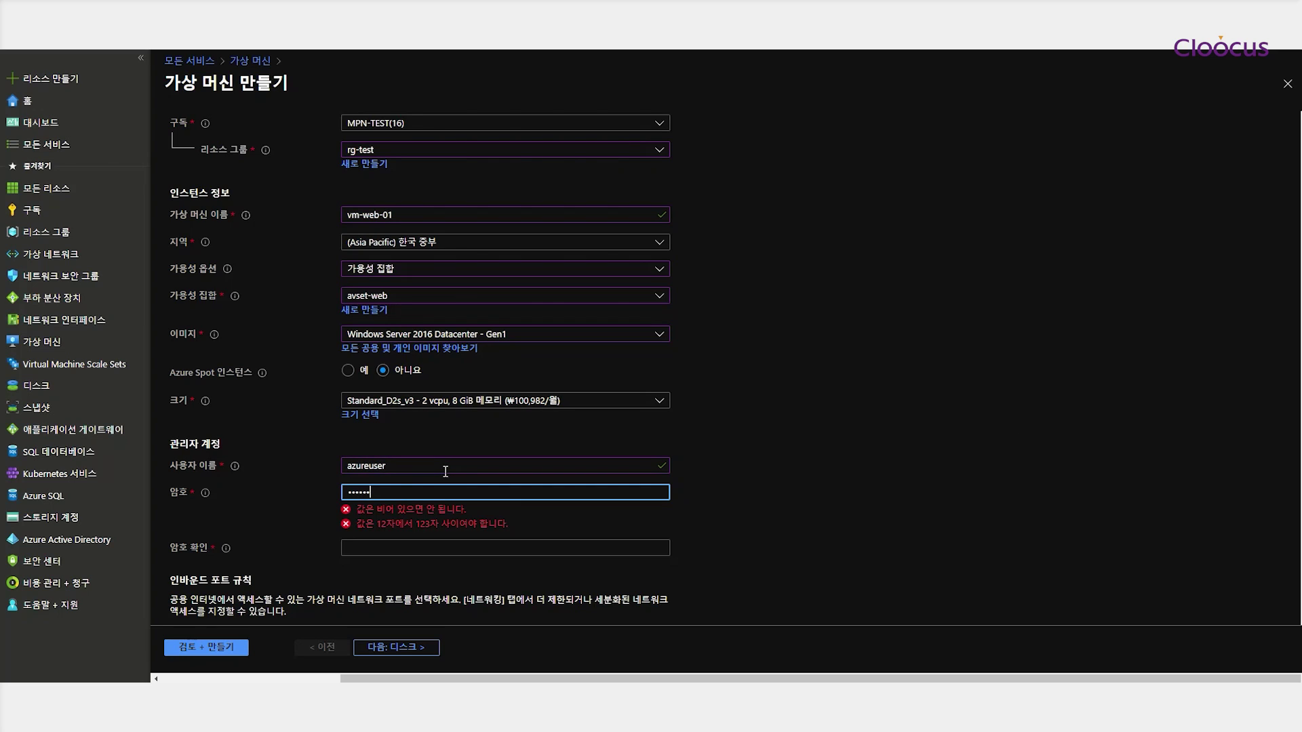
key("Tab")
type("P@ssw0rd1234")
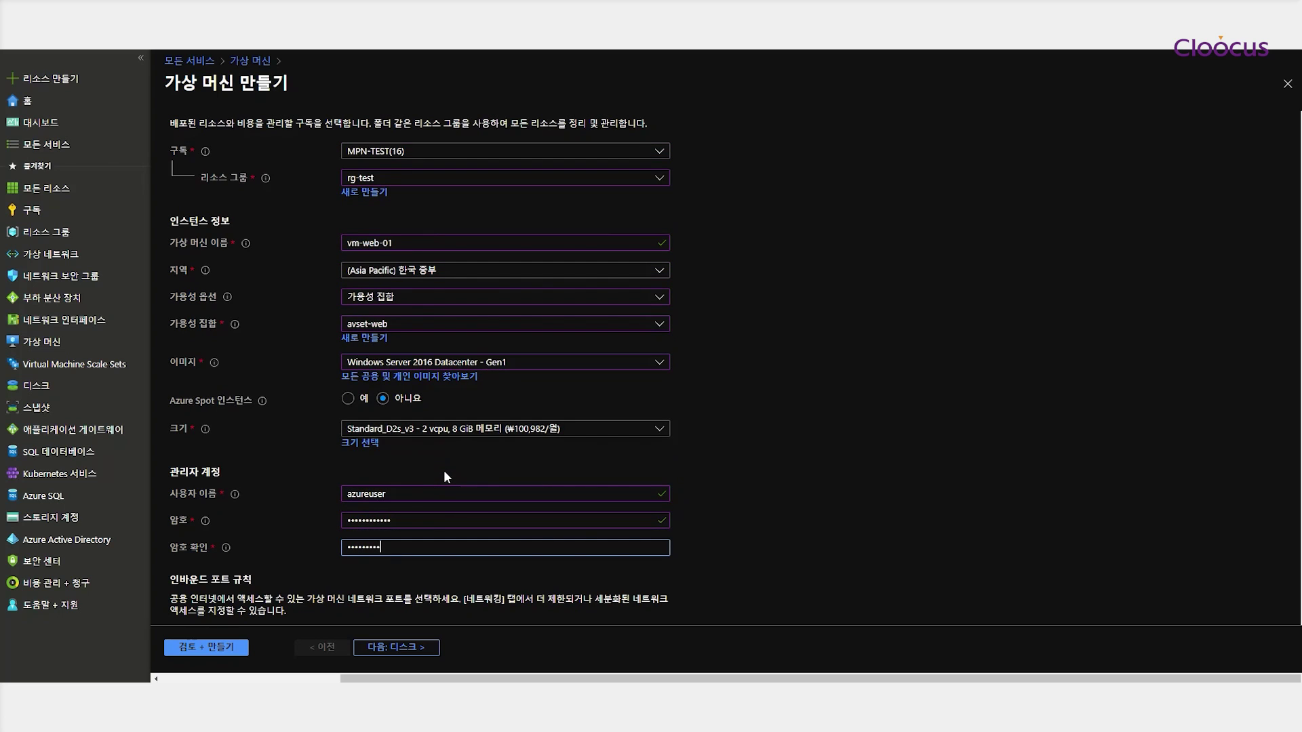
left_click(744, 518)
scroll(742, 519, "down", 3)
left_click(348, 430)
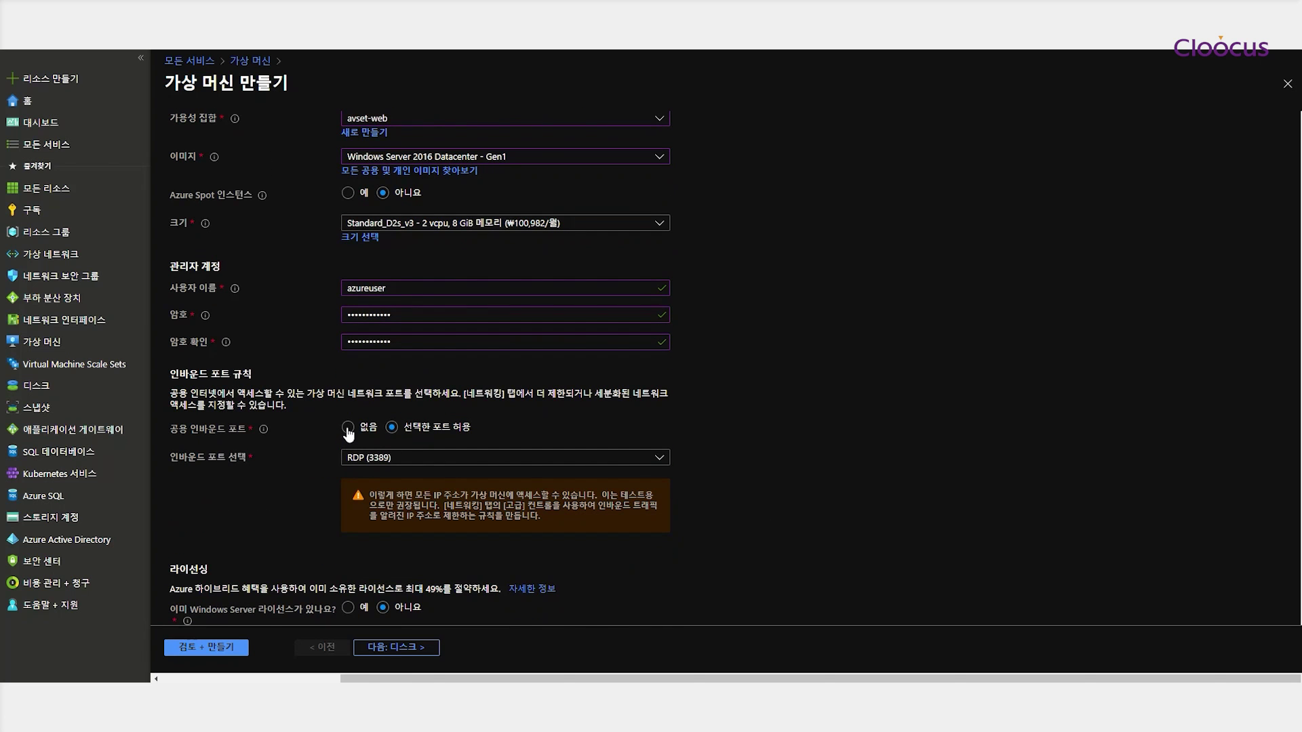
scroll(738, 412, "down", 1)
left_click(413, 648)
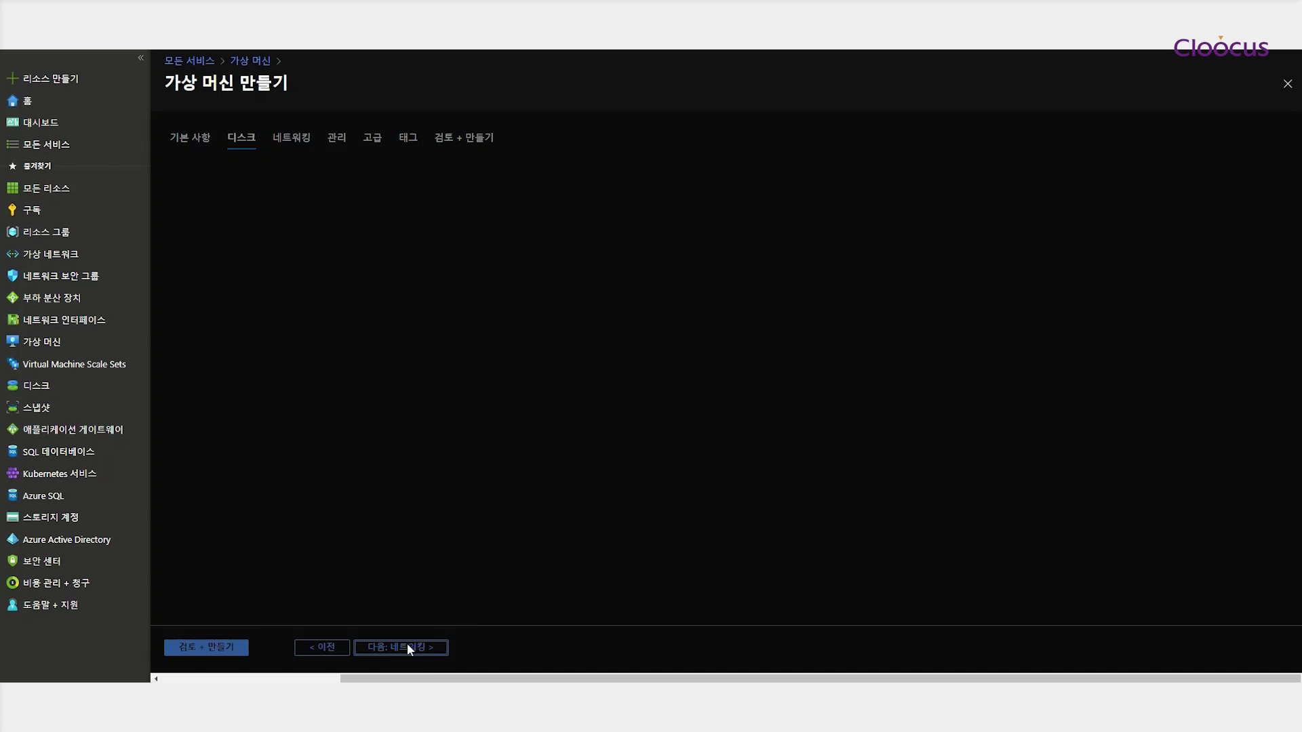
Use Premium SSD as the OS disk type
left_click(385, 224)
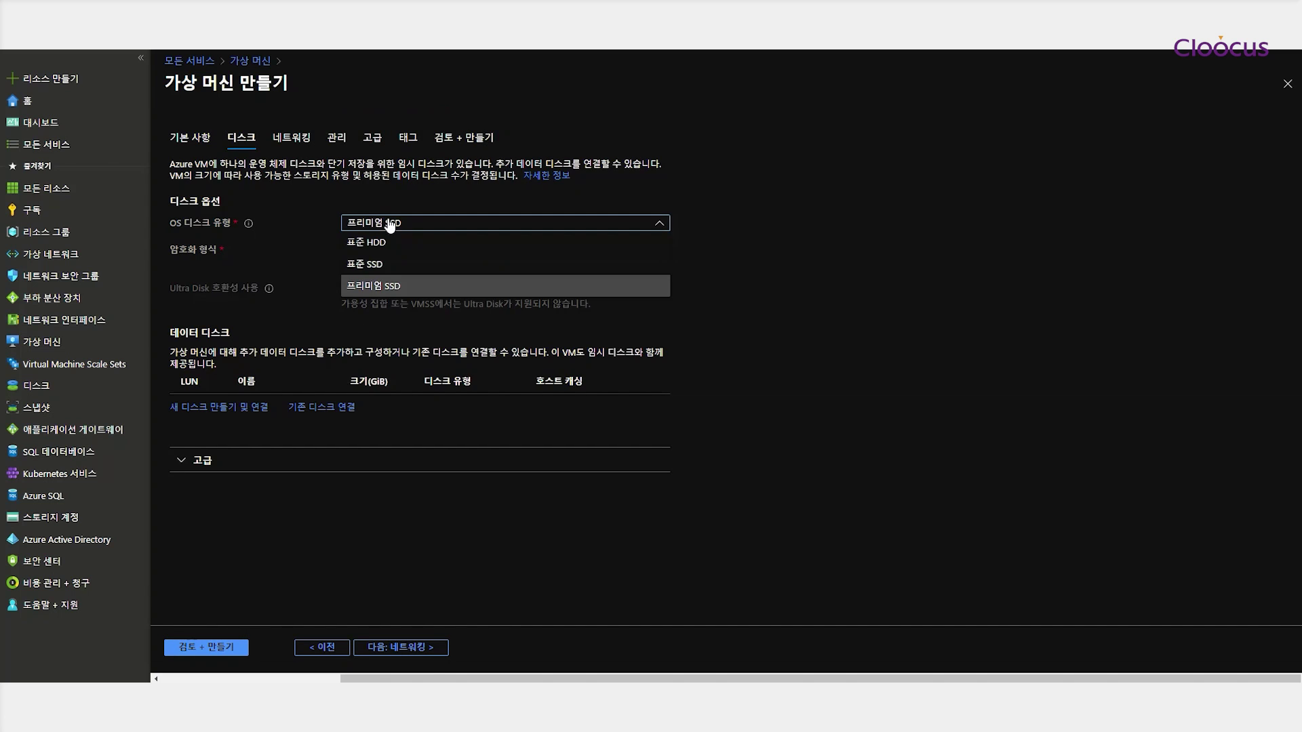
left_click(374, 287)
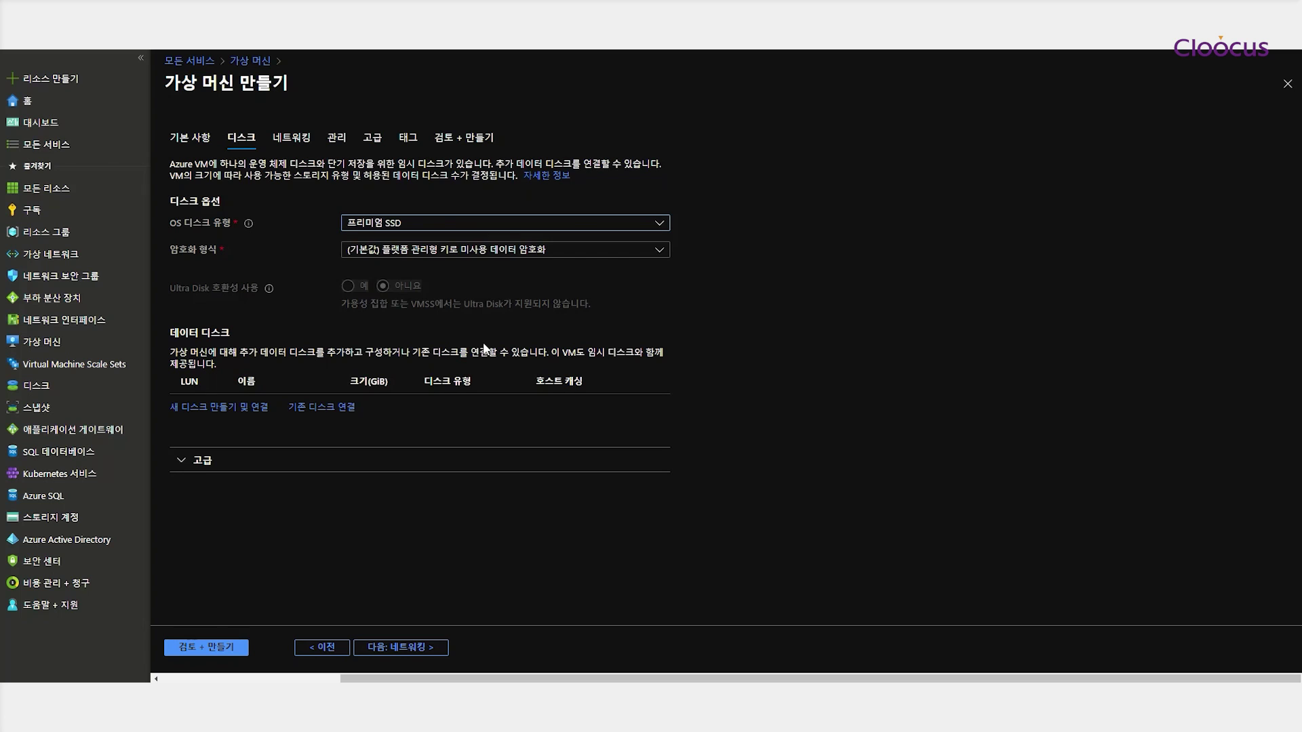
left_click(407, 648)
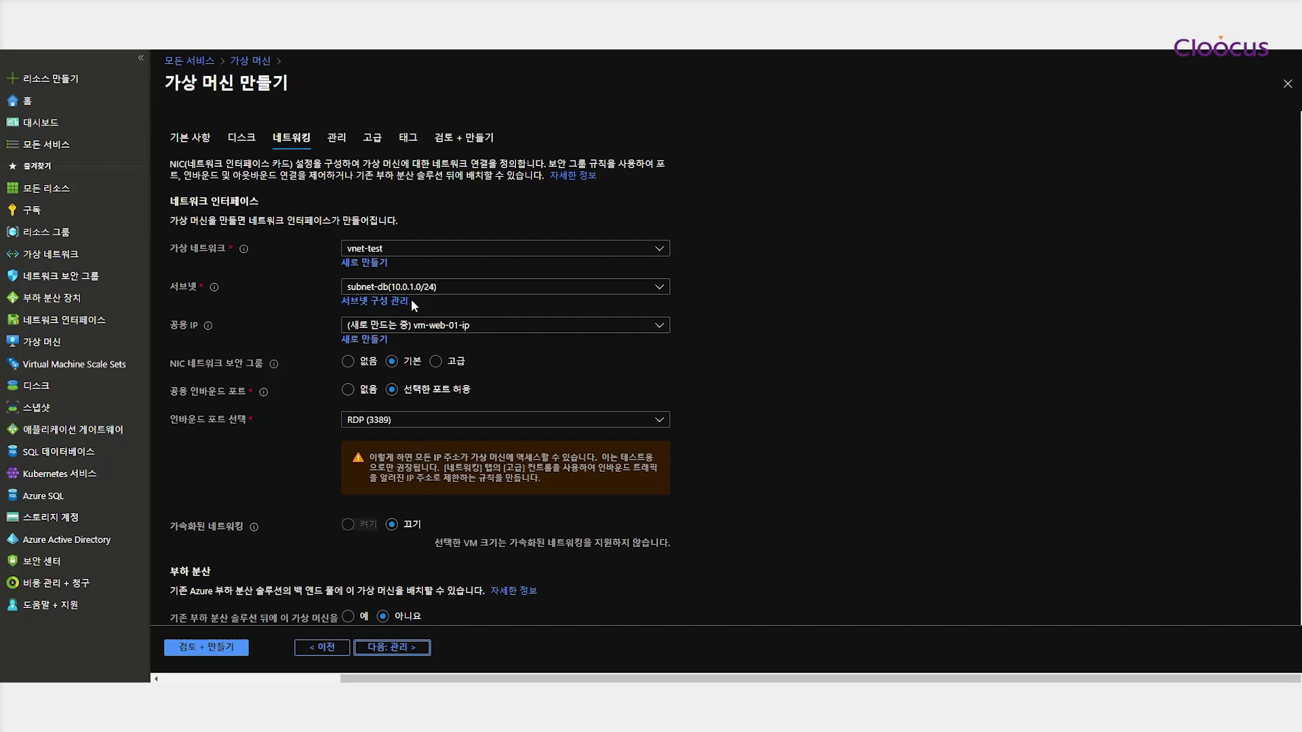
Put the VM in subnet-web with new static public IP vm-web-01-pip and no NIC security group
left_click(384, 288)
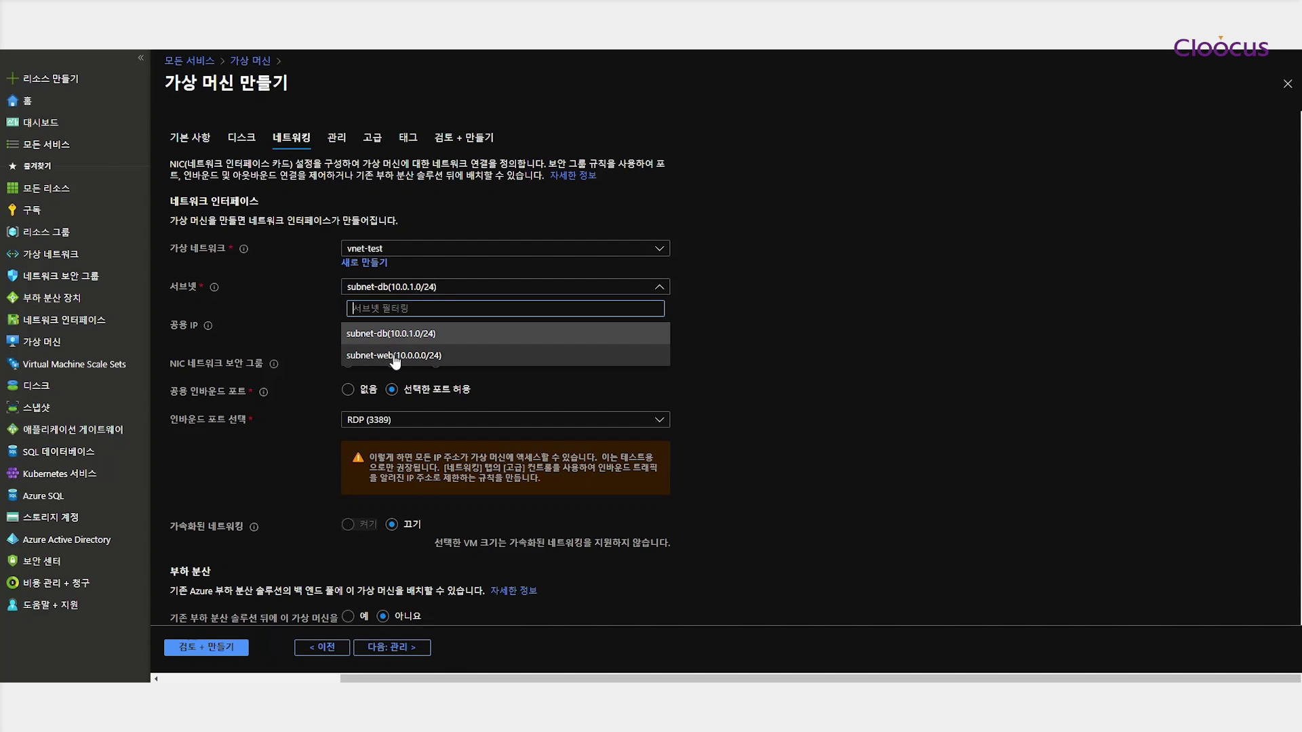
left_click(394, 356)
left_click(367, 341)
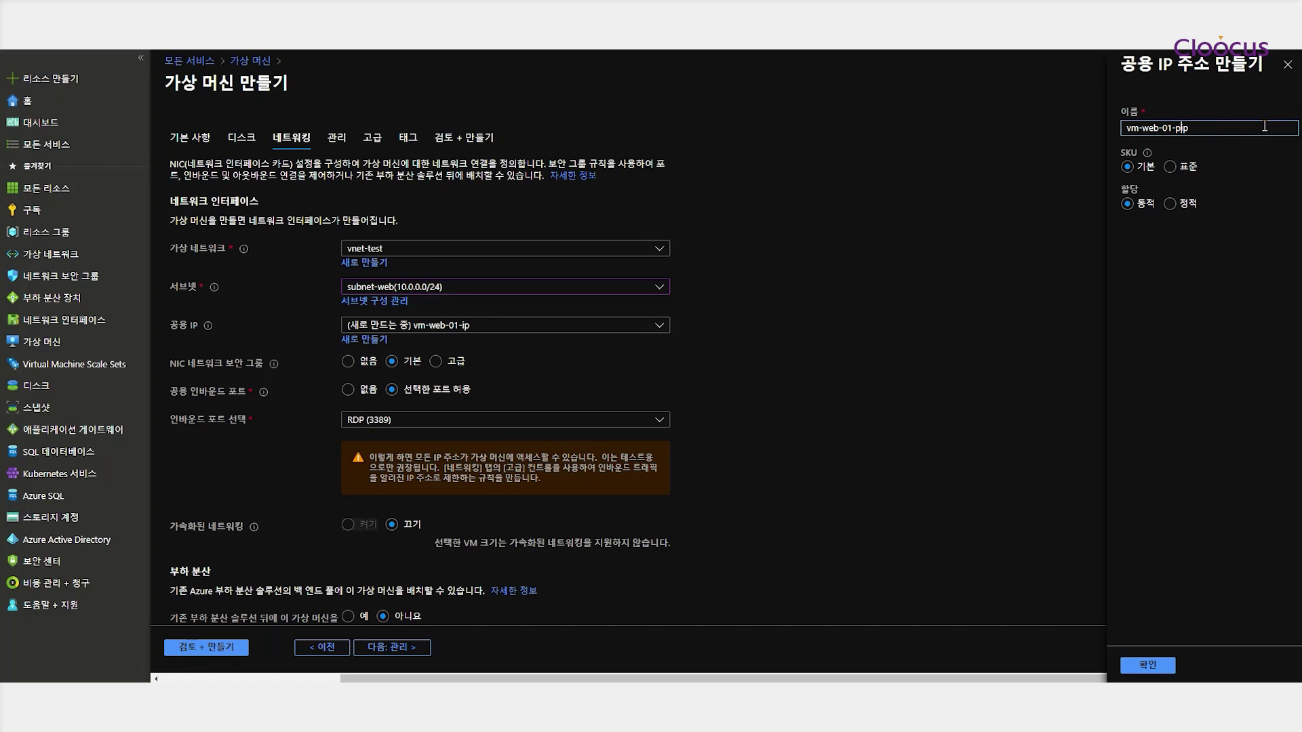
left_click(1169, 204)
left_click(1147, 665)
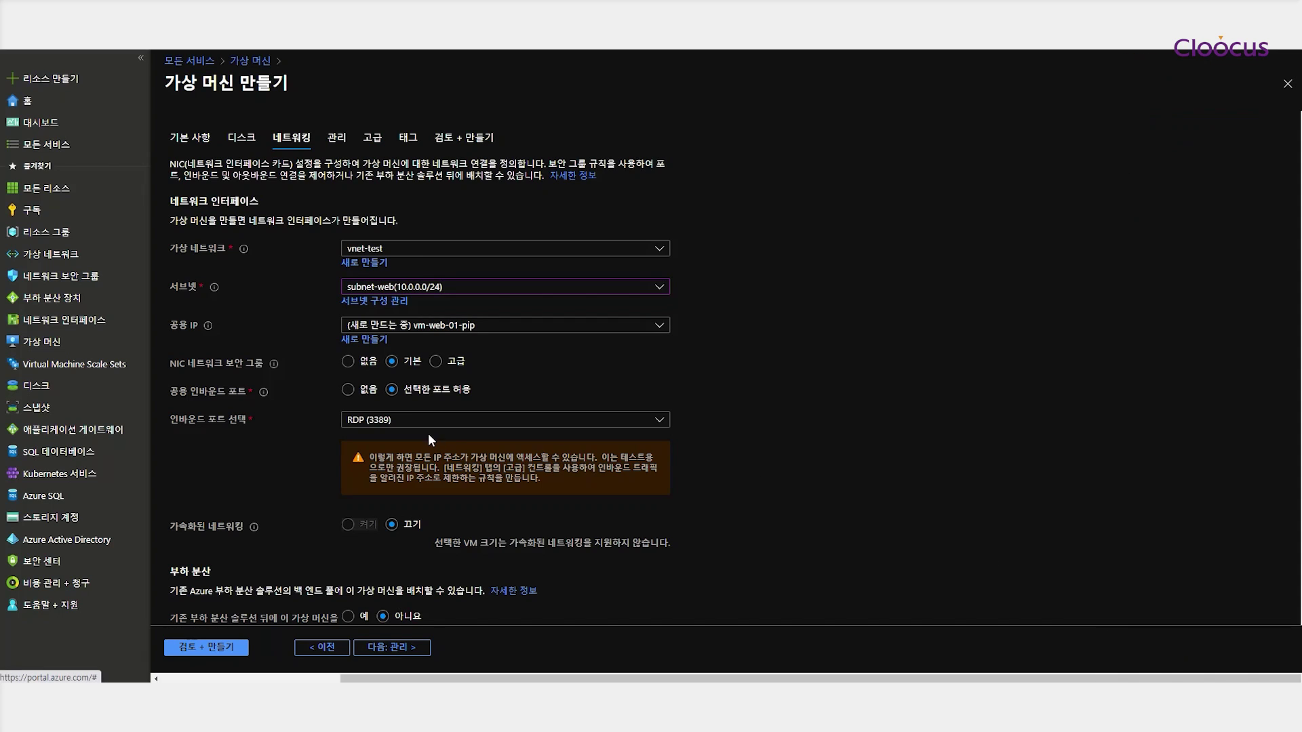
left_click(348, 362)
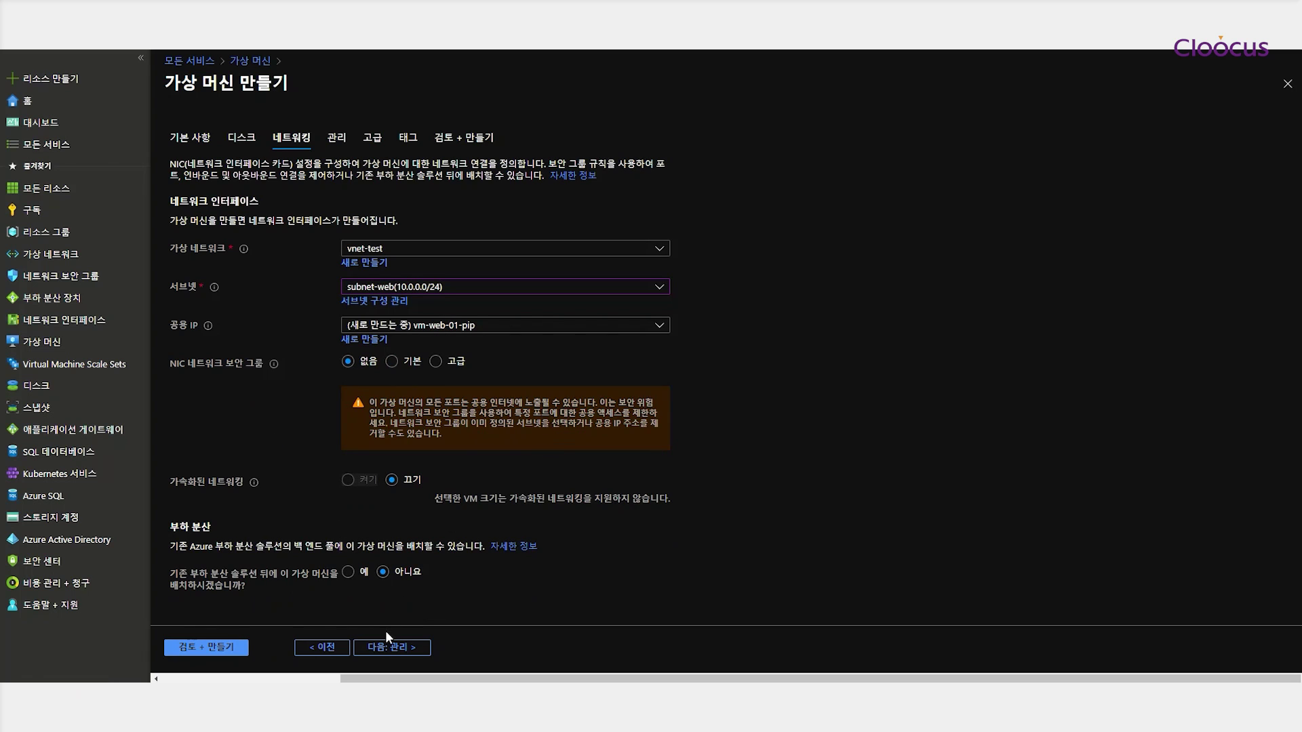
left_click(395, 649)
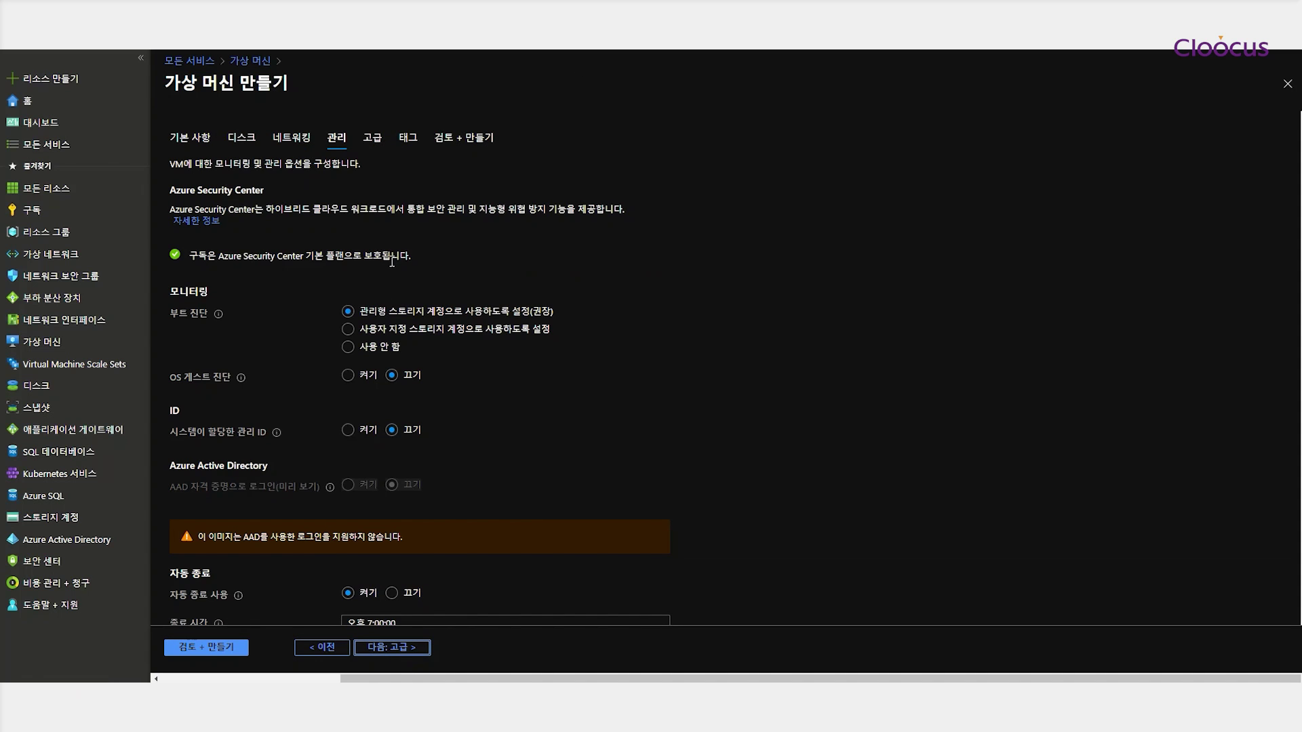
Turn off auto-shutdown in the management settings
scroll(421, 407, "down", 2)
left_click(411, 458)
scroll(474, 470, "down", 1)
scroll(511, 423, "up", 3)
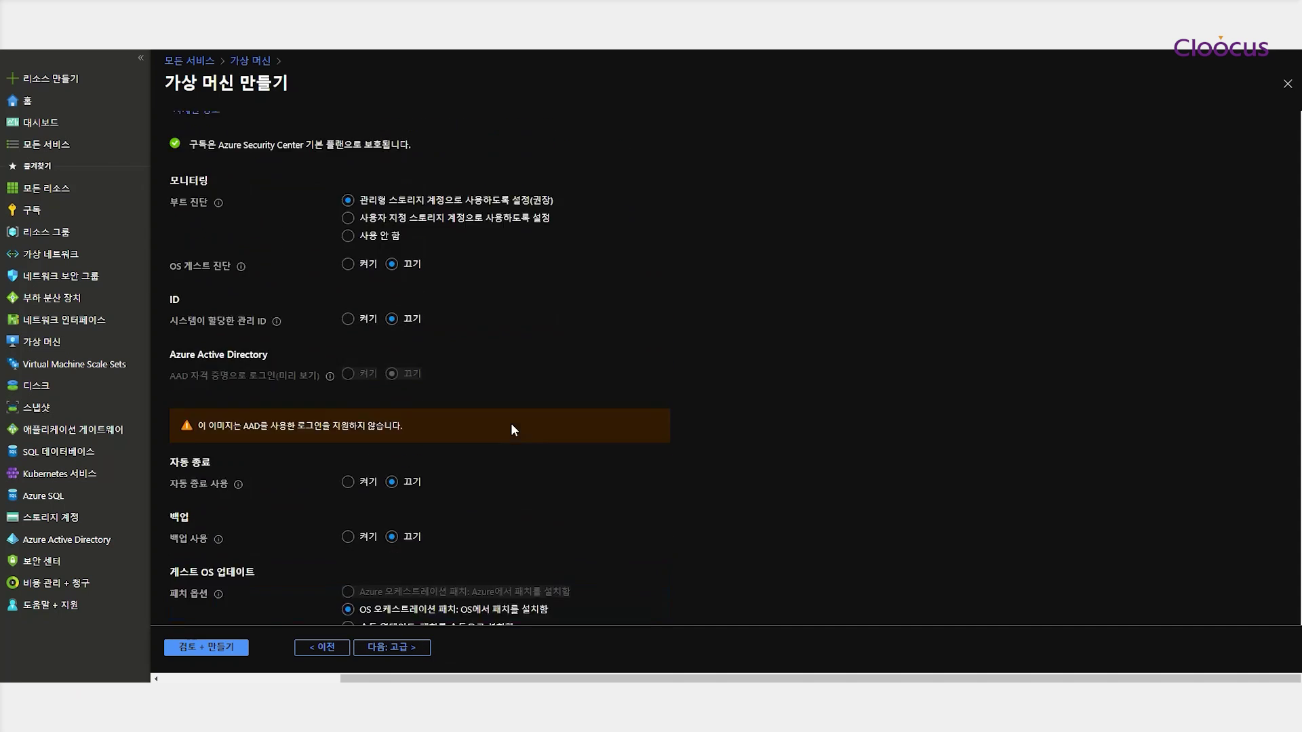
scroll(424, 547, "down", 3)
left_click(403, 648)
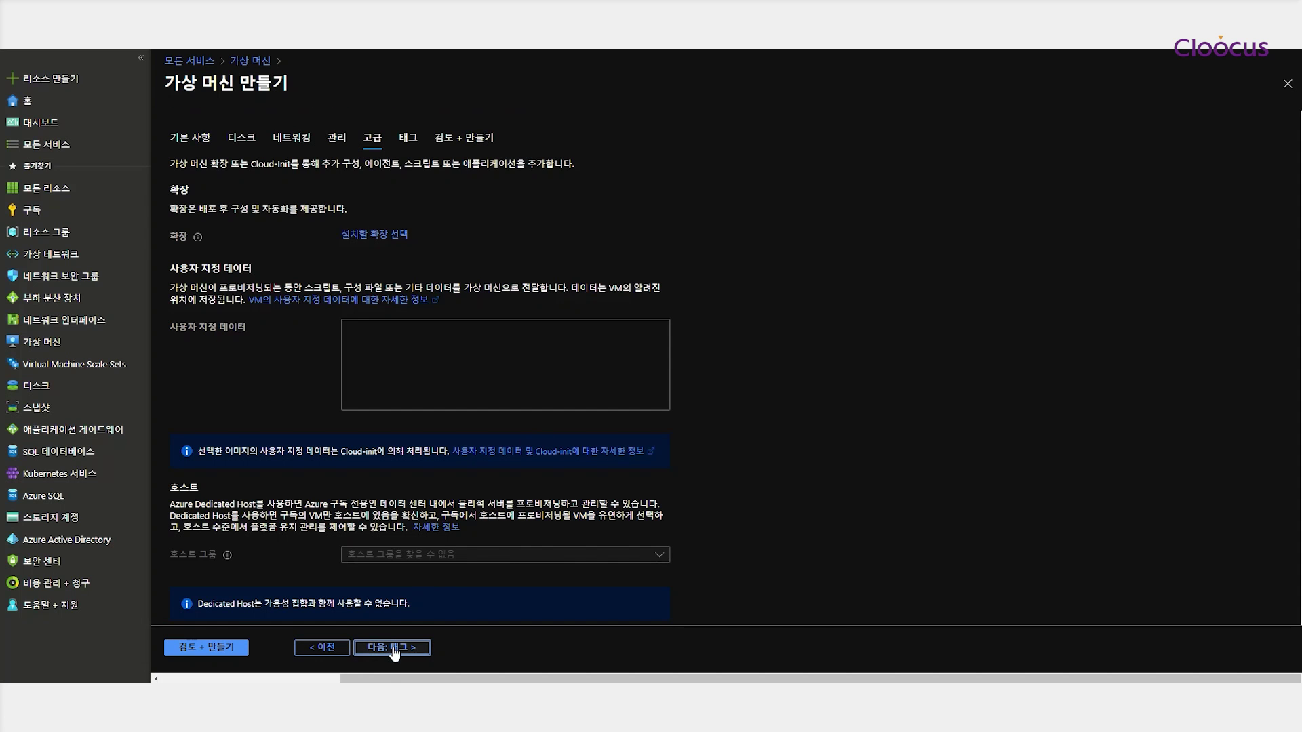
Skip Tags, review the validated summary, and submit vm-web-01 for creation
left_click(393, 648)
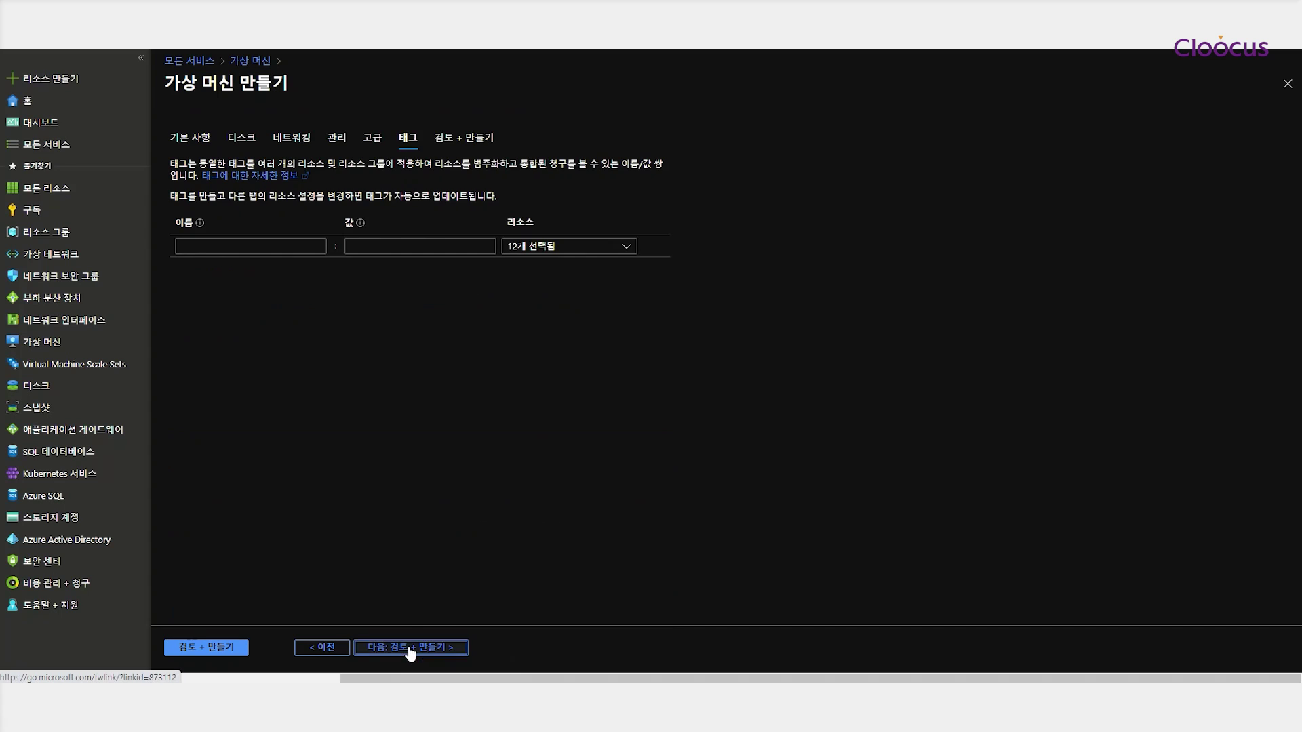
left_click(410, 649)
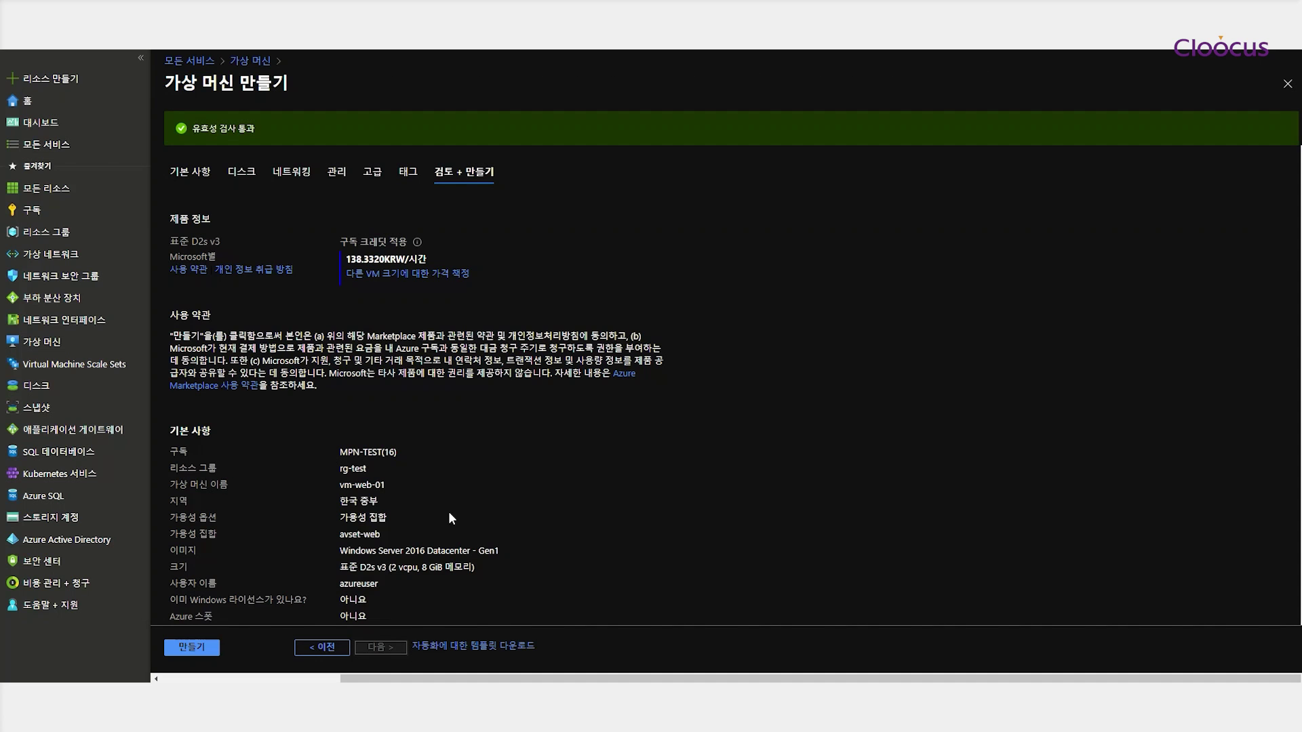
scroll(503, 451, "down", 2)
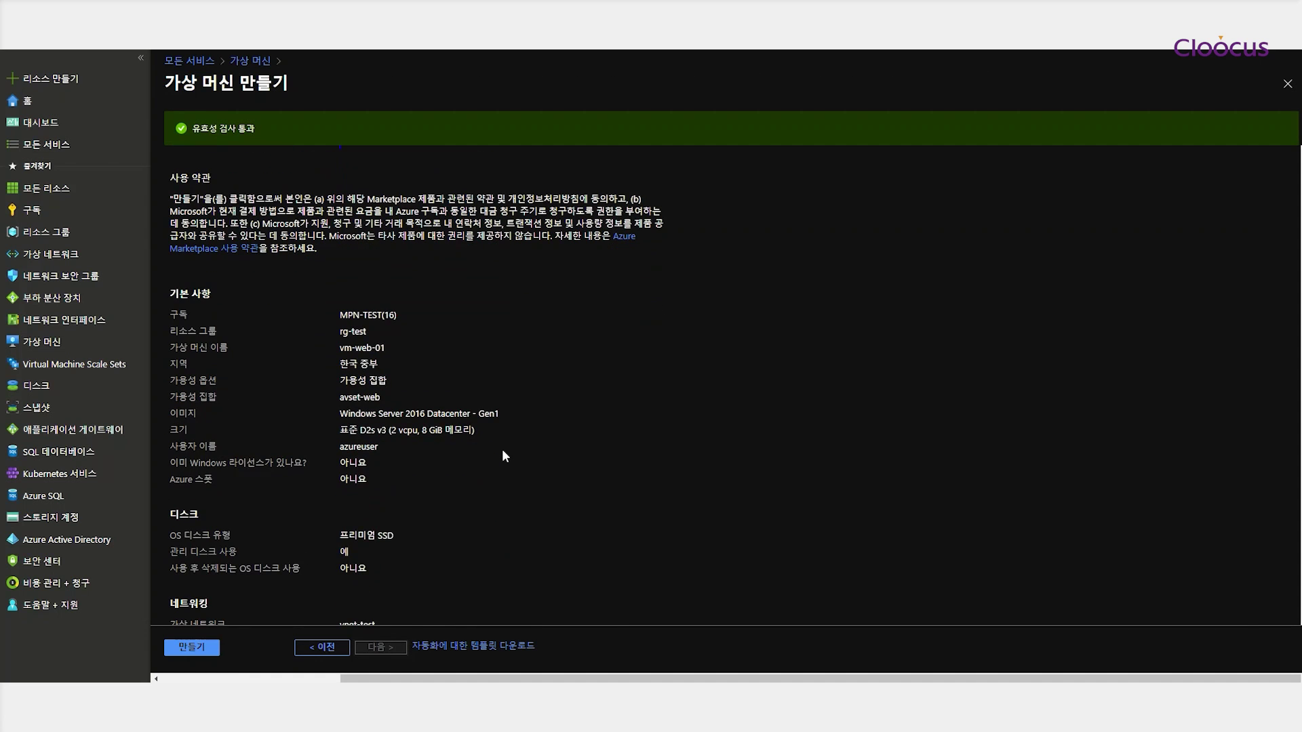
scroll(502, 451, "down", 2)
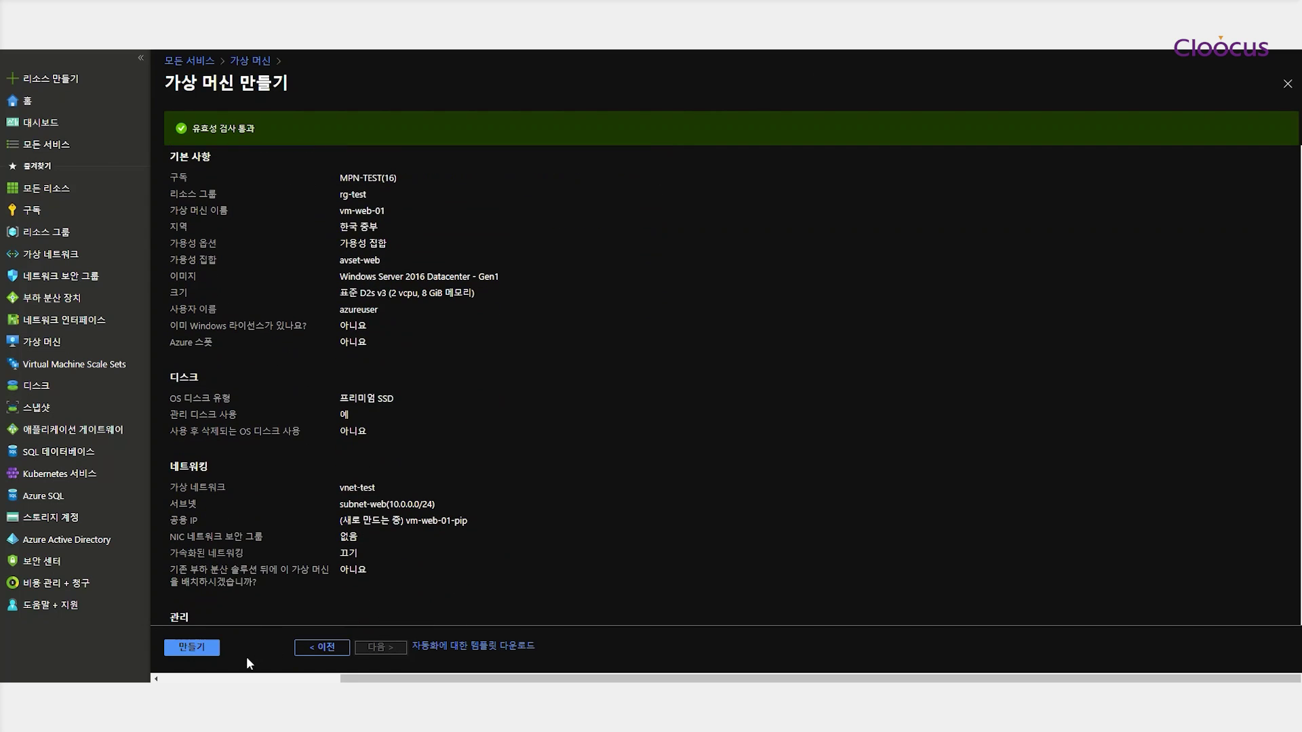
left_click(192, 648)
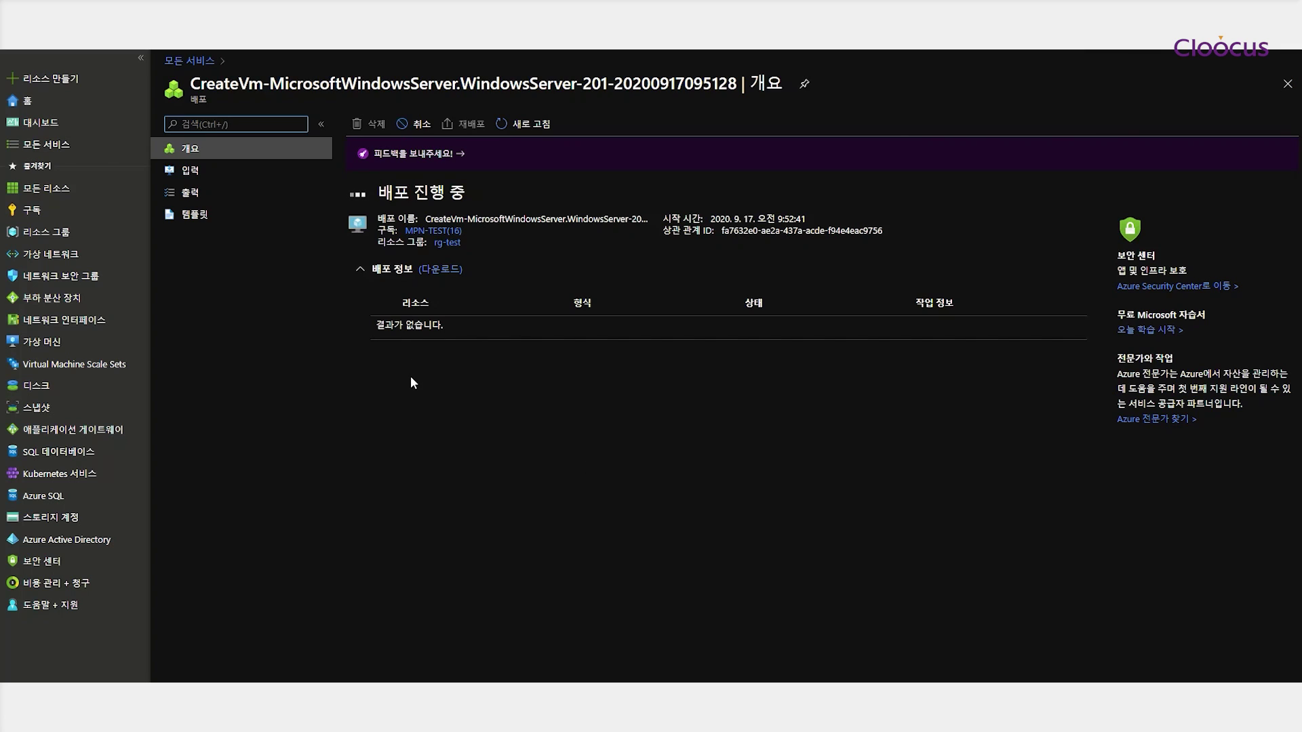
After watching the deployment progress, go to the Virtual machines list from the sidebar
mouse_move(44, 345)
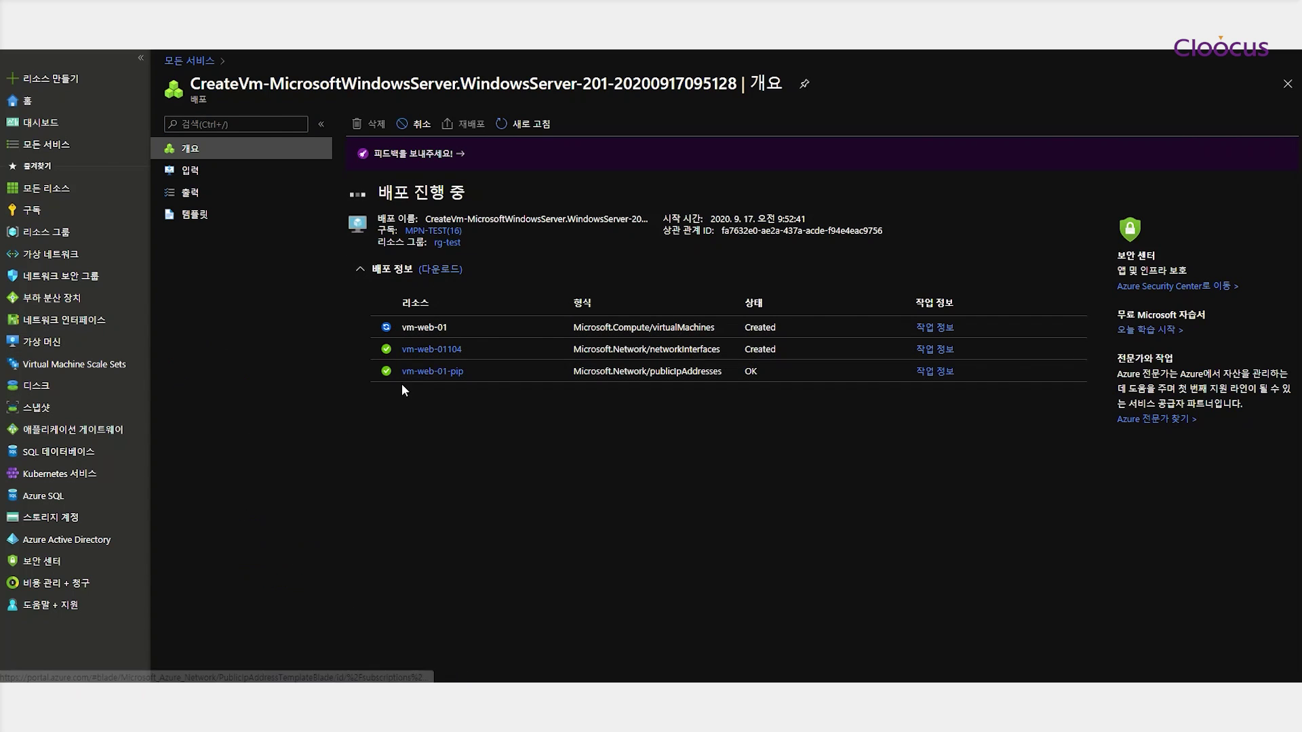
left_click(41, 343)
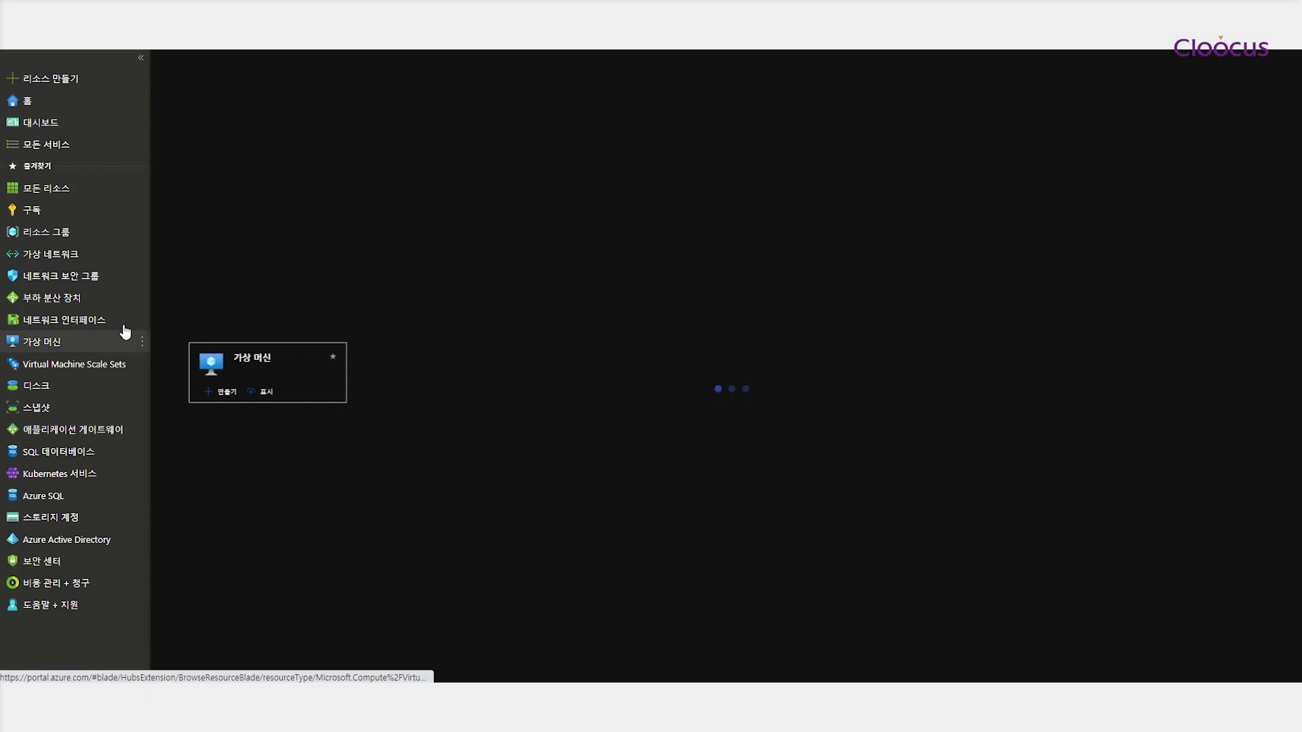
Start a new virtual machine in rg-test named vm-web-02
left_click(195, 122)
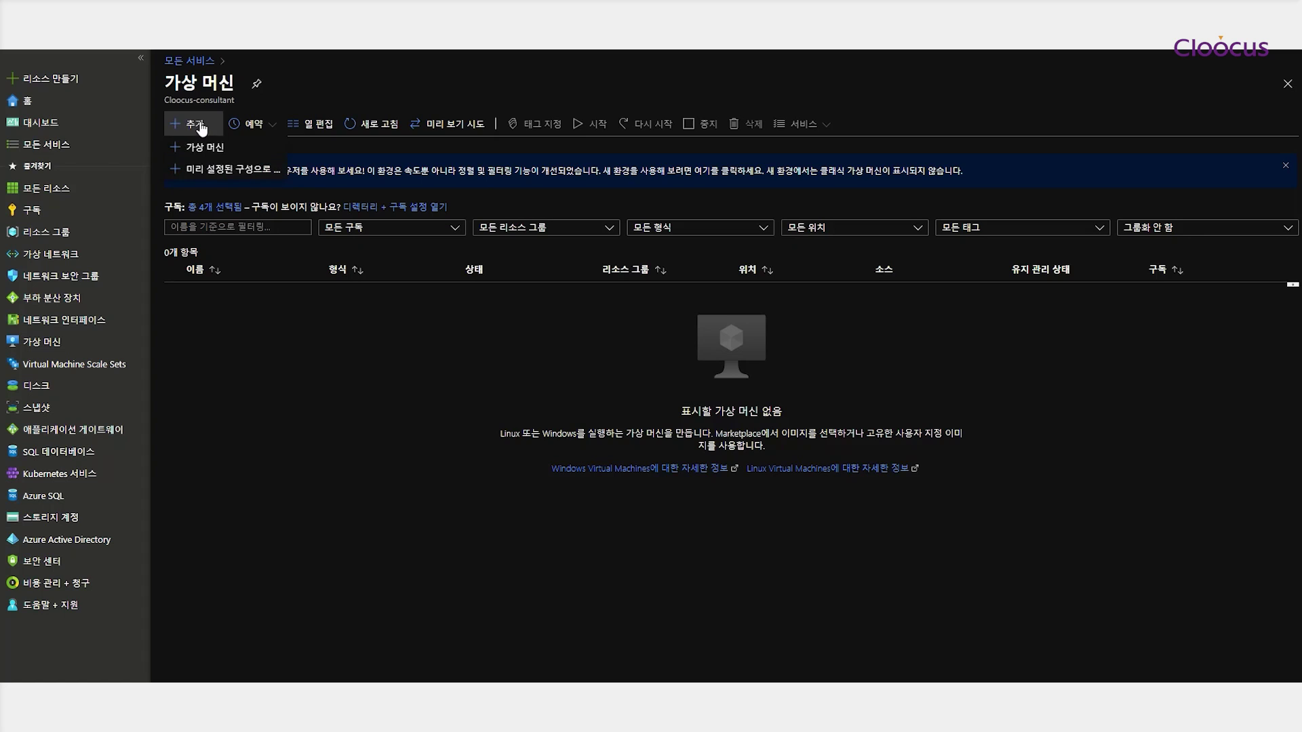
left_click(207, 145)
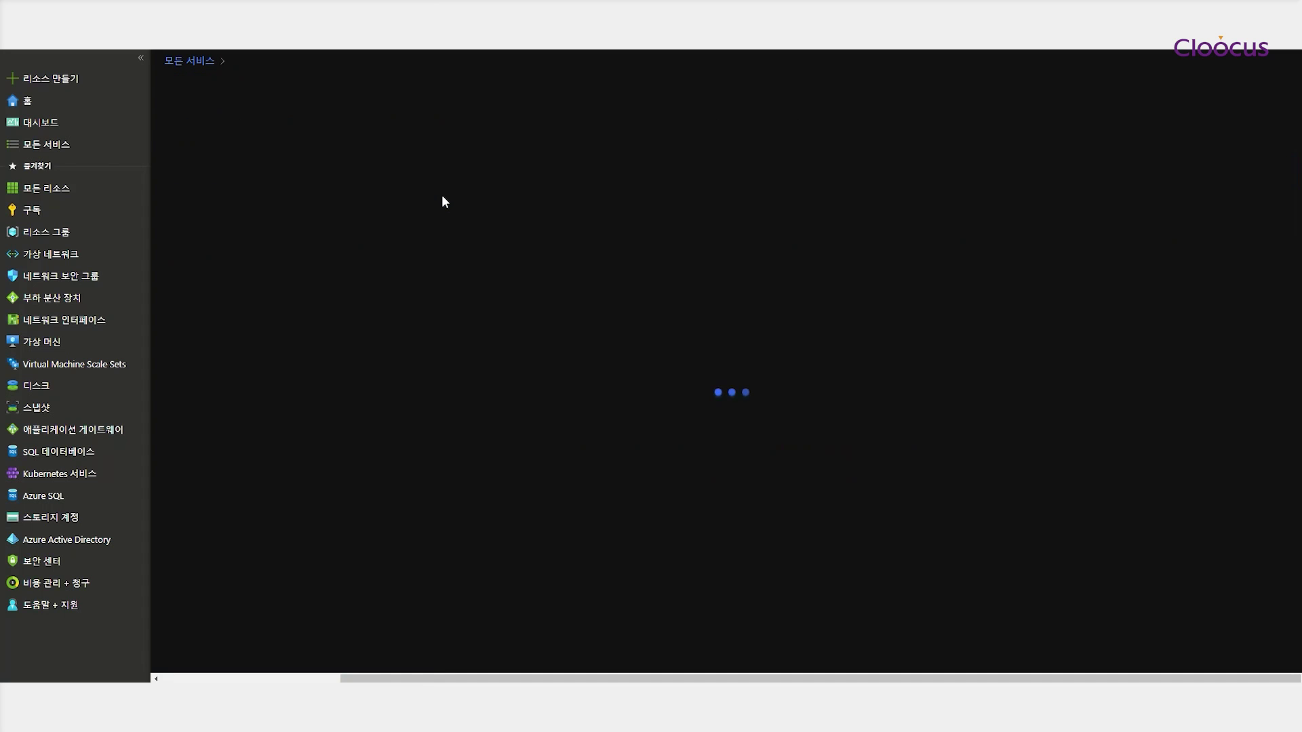
left_click(432, 286)
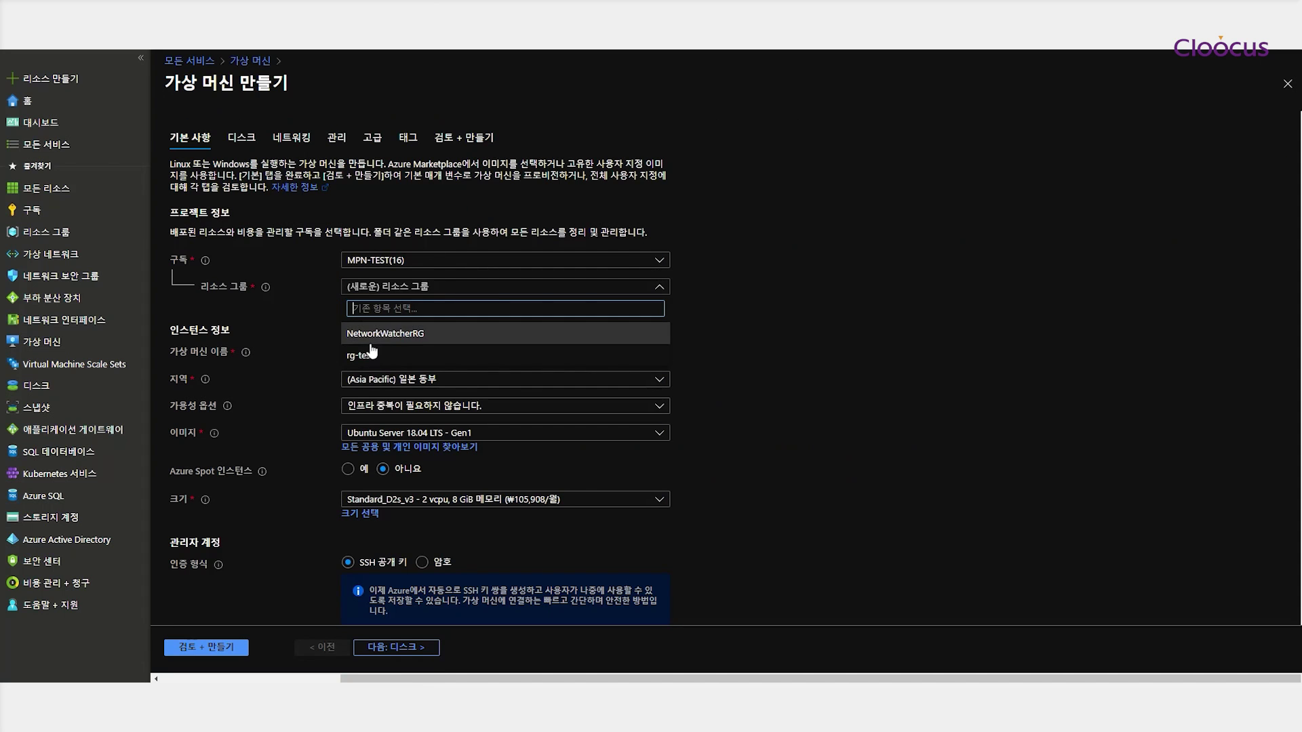
left_click(441, 330)
left_click(424, 352)
type("vm-web")
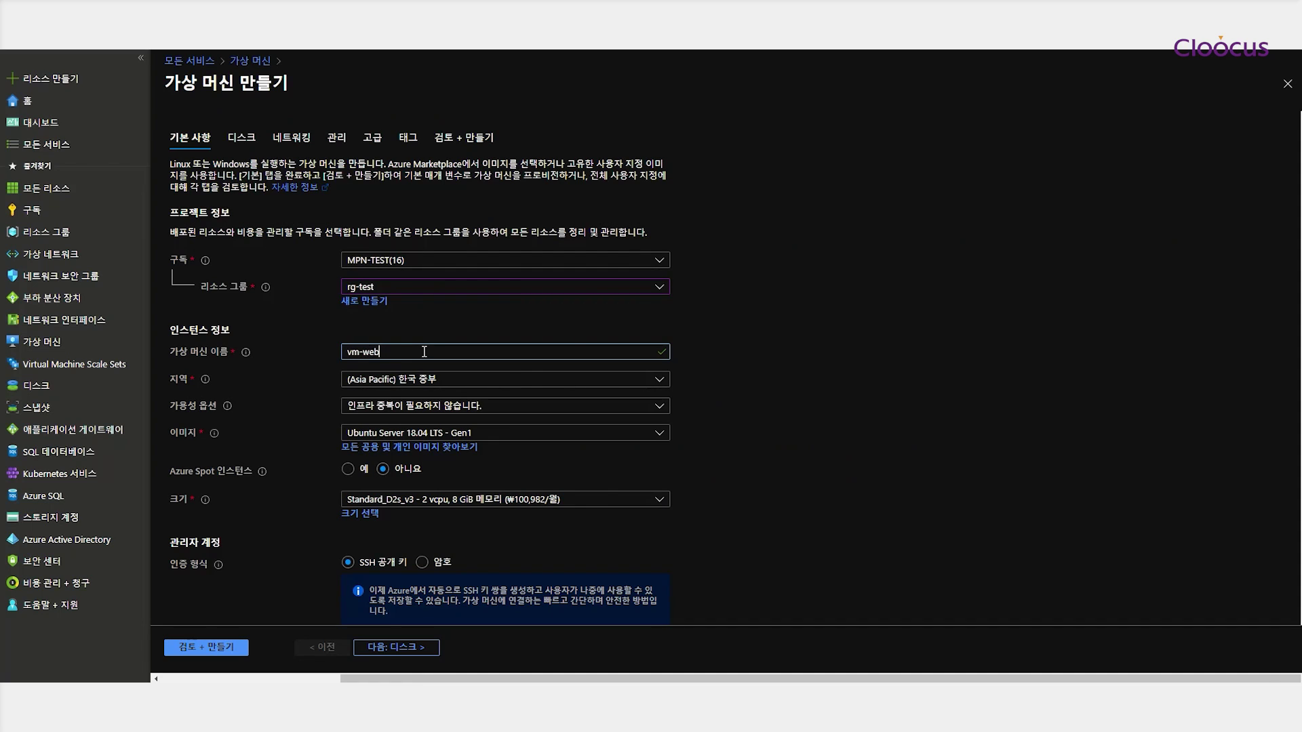
type("-02")
Place it in availability set avset-web with the Windows Server 2016 Datacenter image
left_click(425, 407)
left_click(370, 469)
left_click(380, 434)
left_click(377, 454)
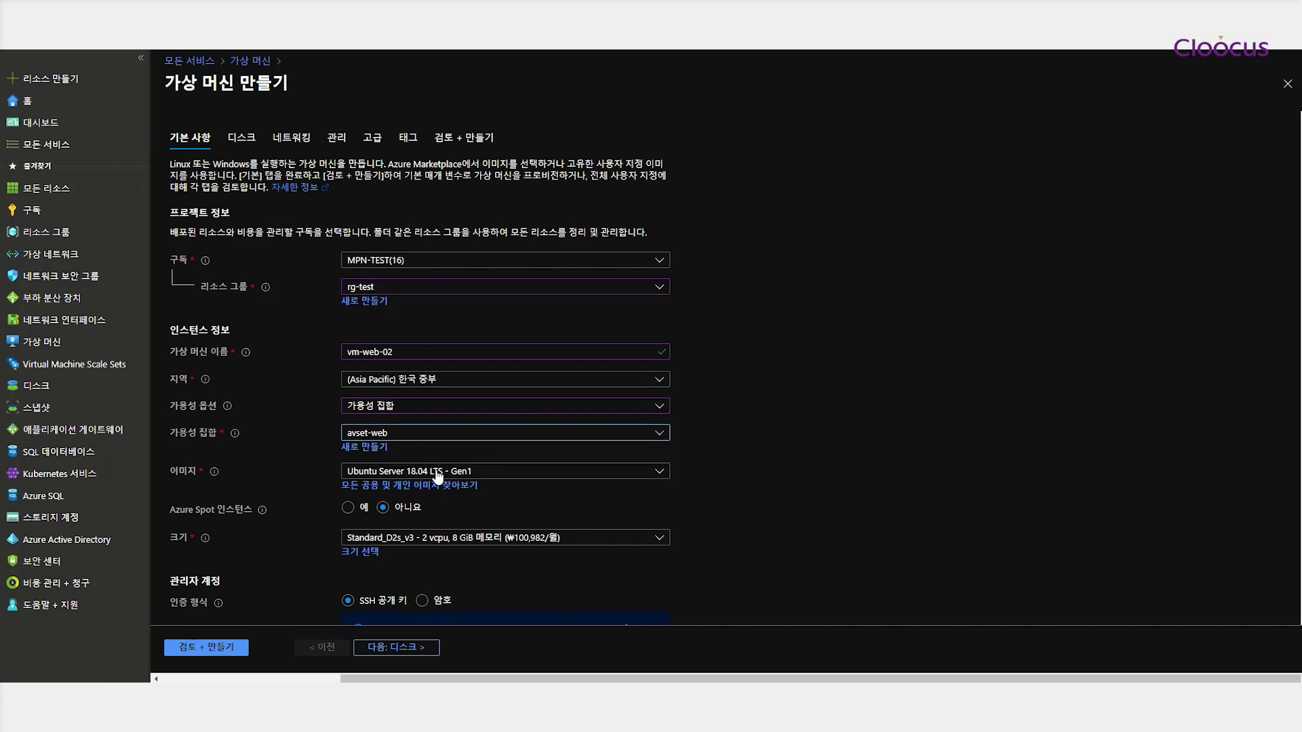
left_click(416, 471)
left_click(463, 407)
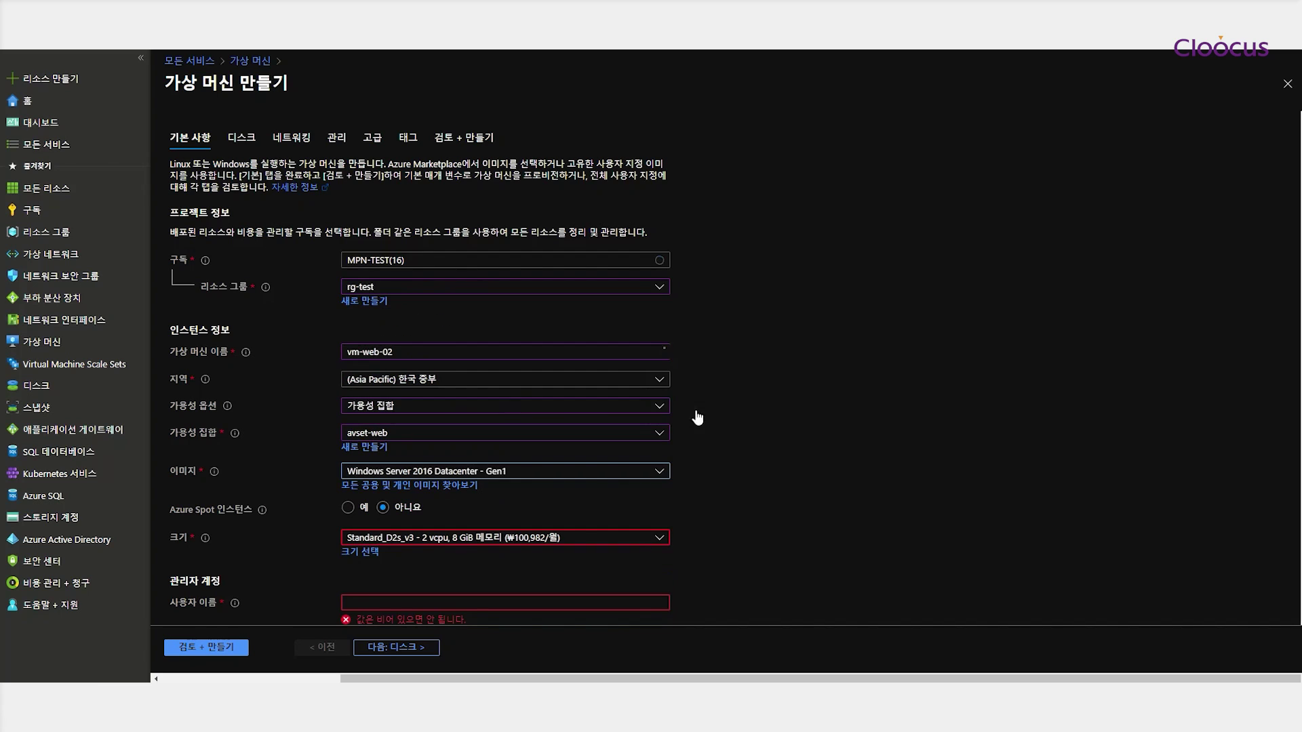
Enter the administrator username and password with confirmation
scroll(764, 429, "down", 1)
scroll(764, 430, "down", 2)
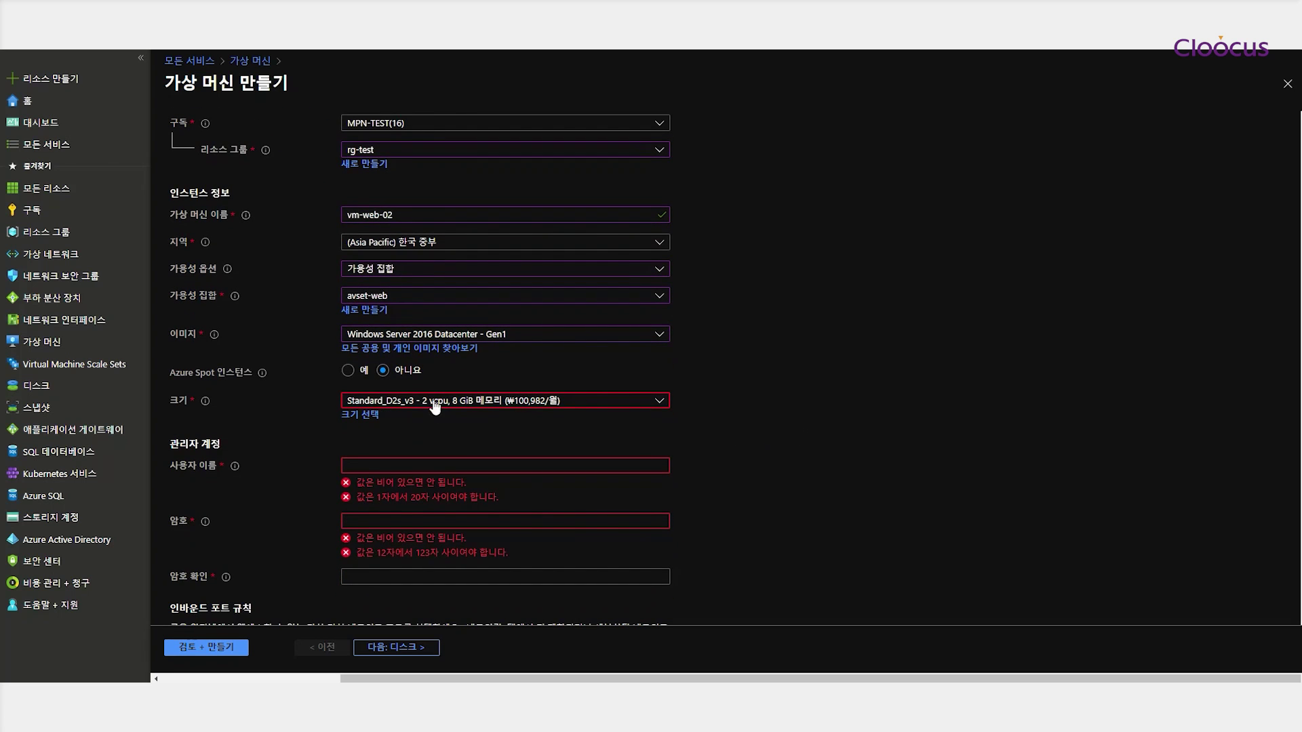
left_click(389, 467)
type("azure")
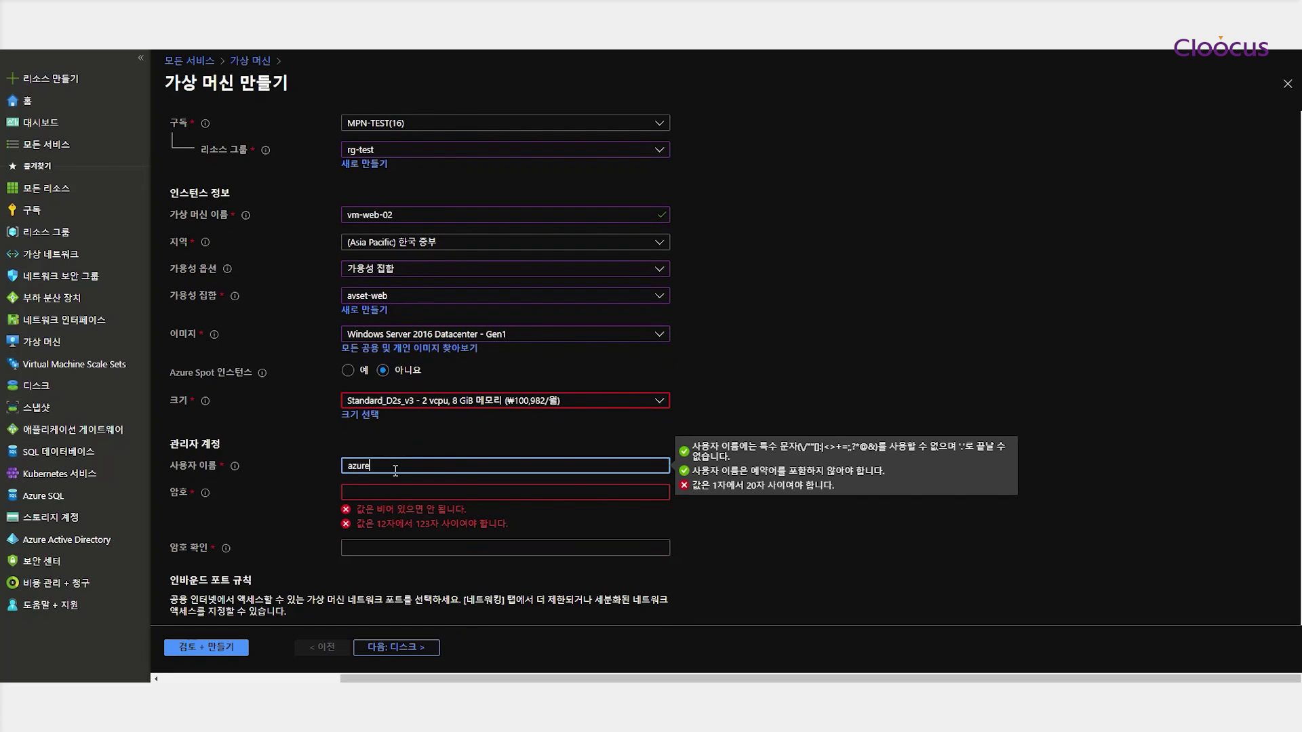
type("user")
key("Tab")
type("************")
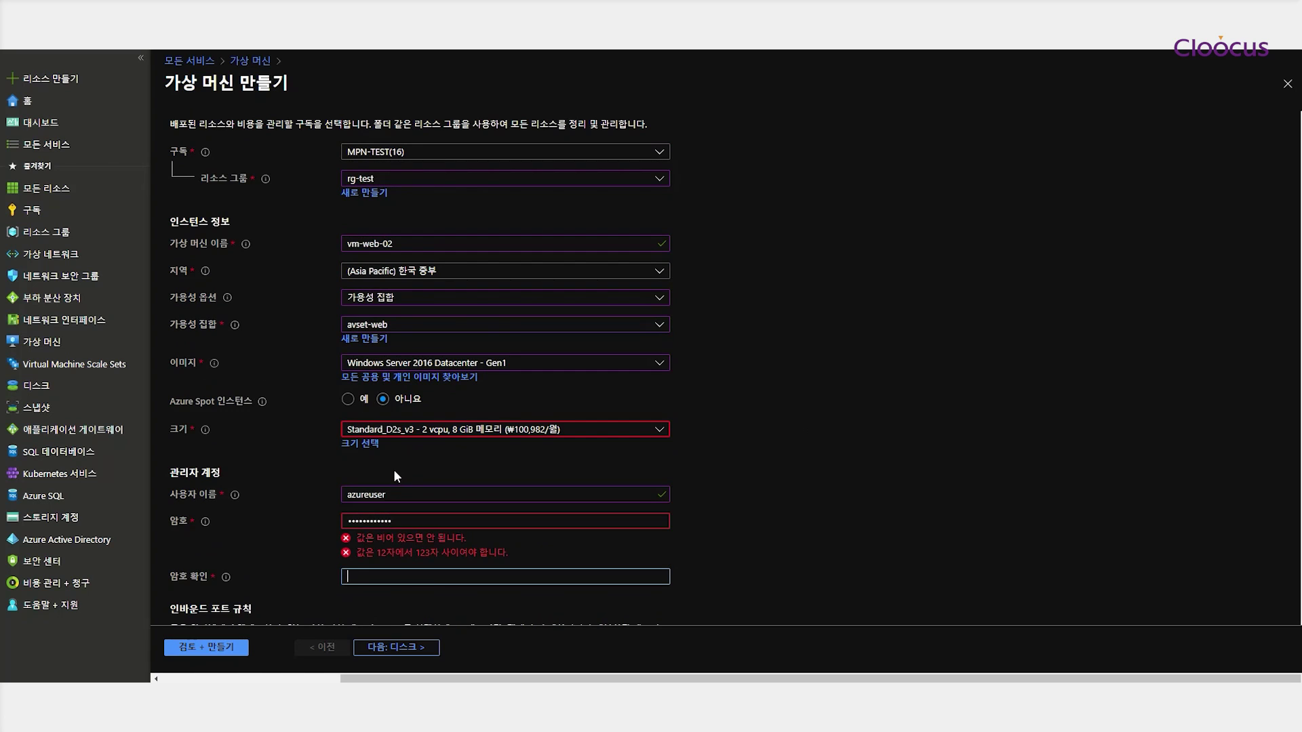
key("Tab")
type("************")
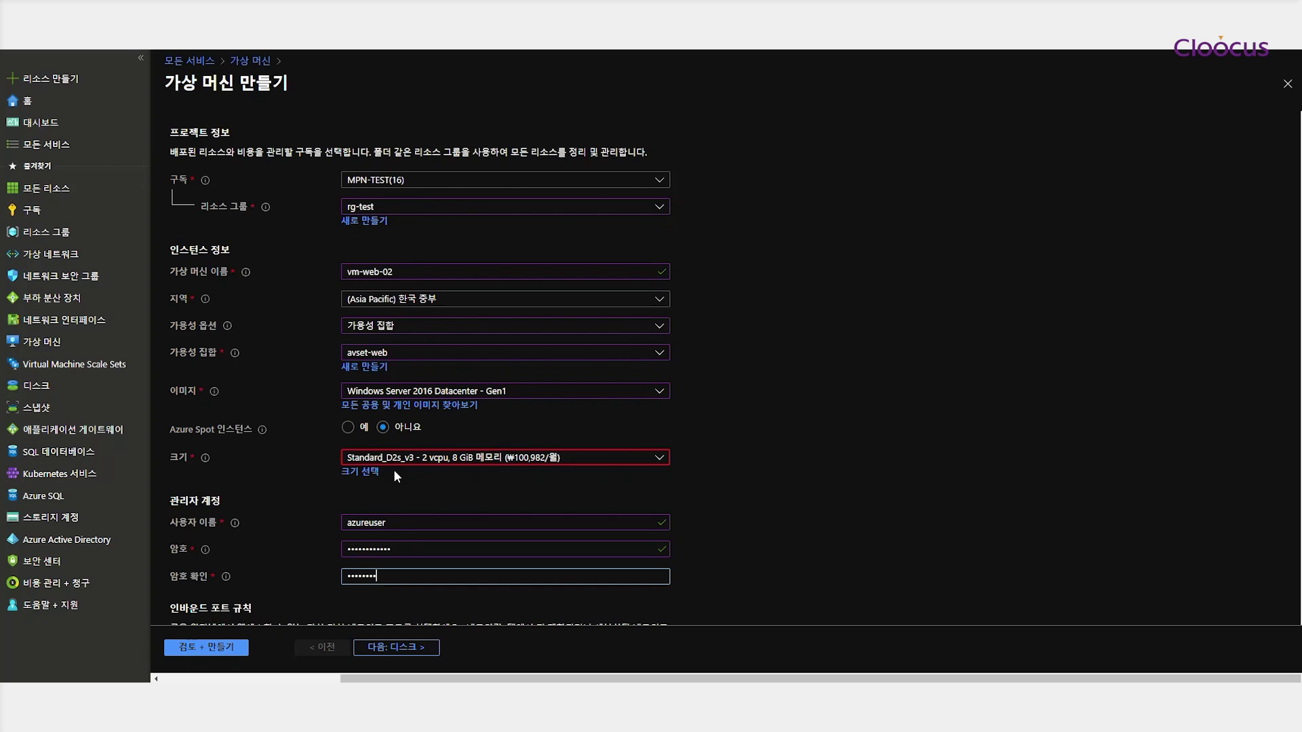
left_click(793, 504)
Keep size Standard_D2s_v3 and allow no public inbound ports
left_click(578, 464)
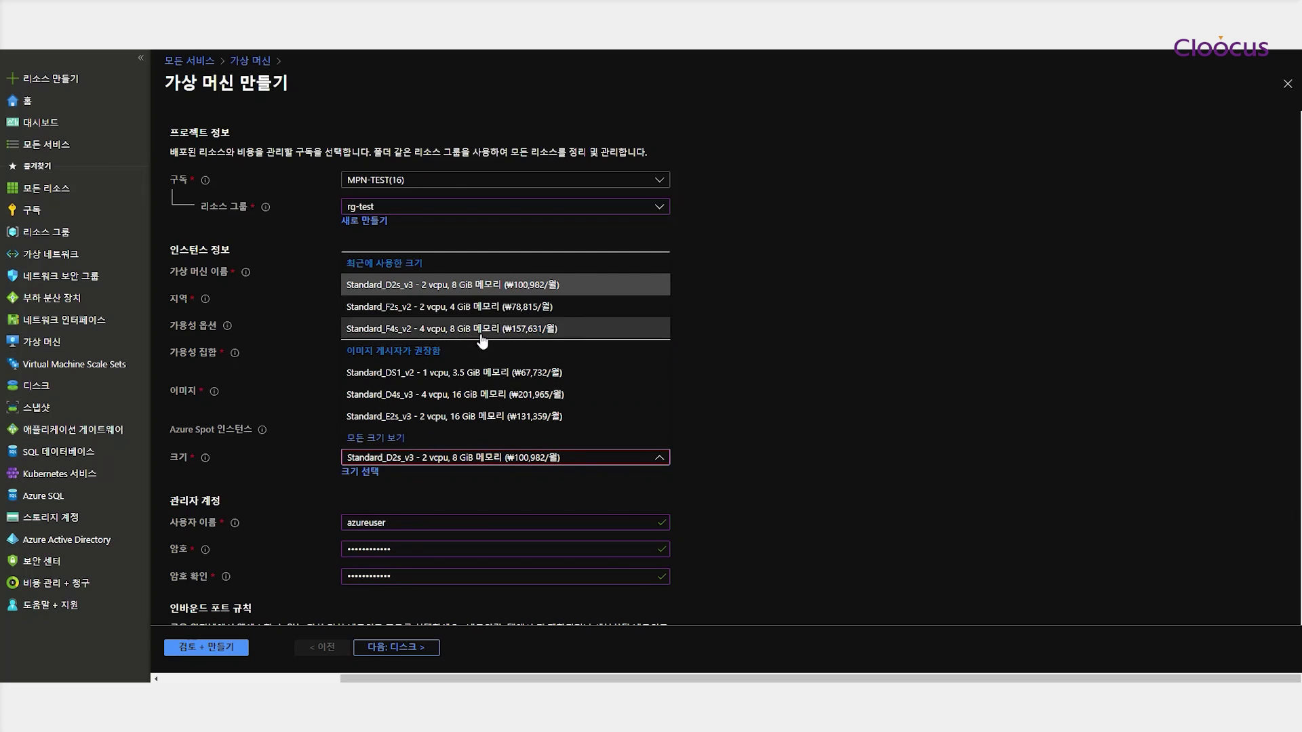
left_click(427, 285)
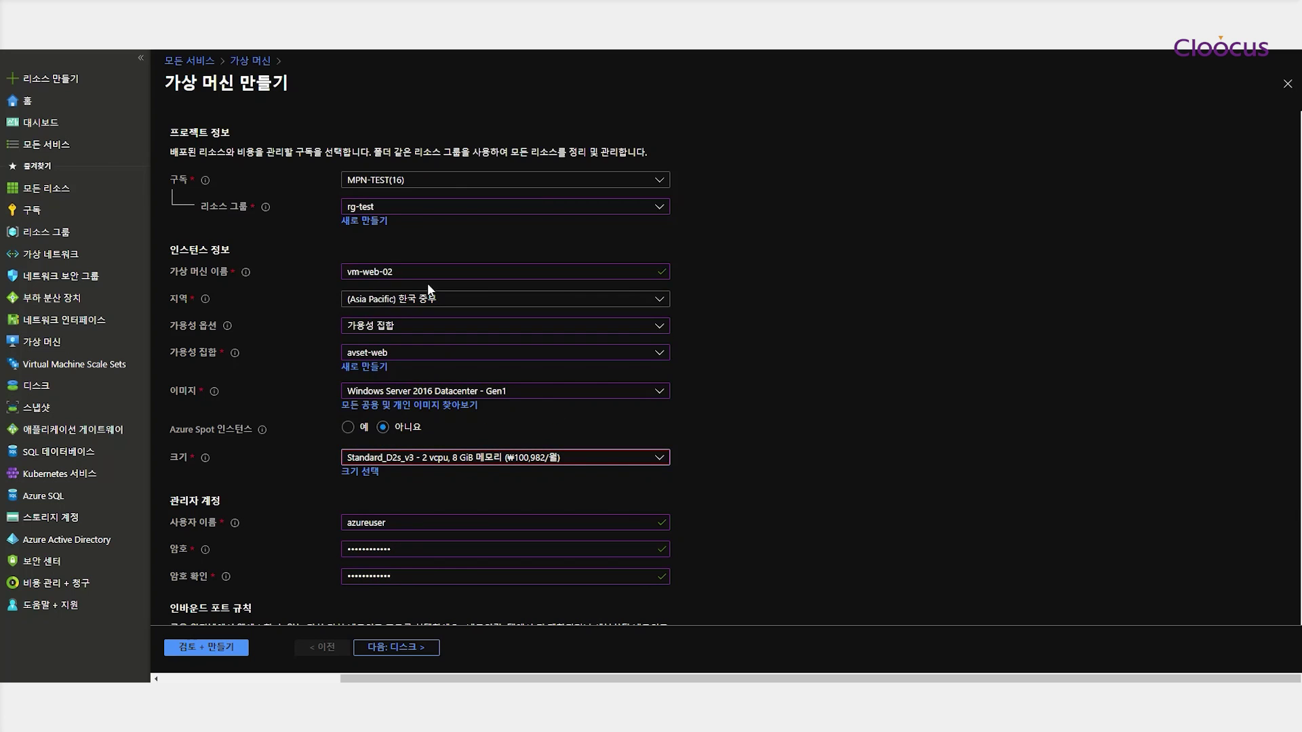
scroll(746, 451, "down", 2)
scroll(744, 455, "down", 3)
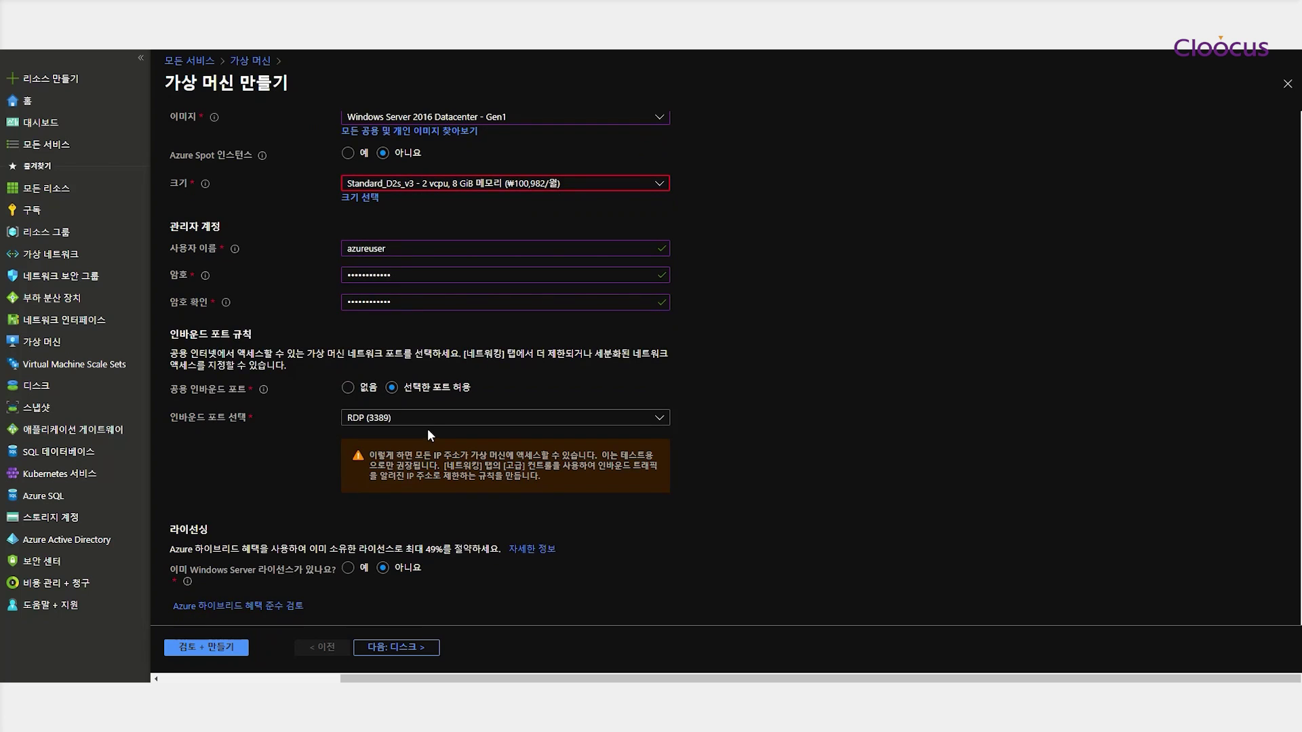
left_click(348, 387)
scroll(405, 515, "down", 1)
left_click(396, 647)
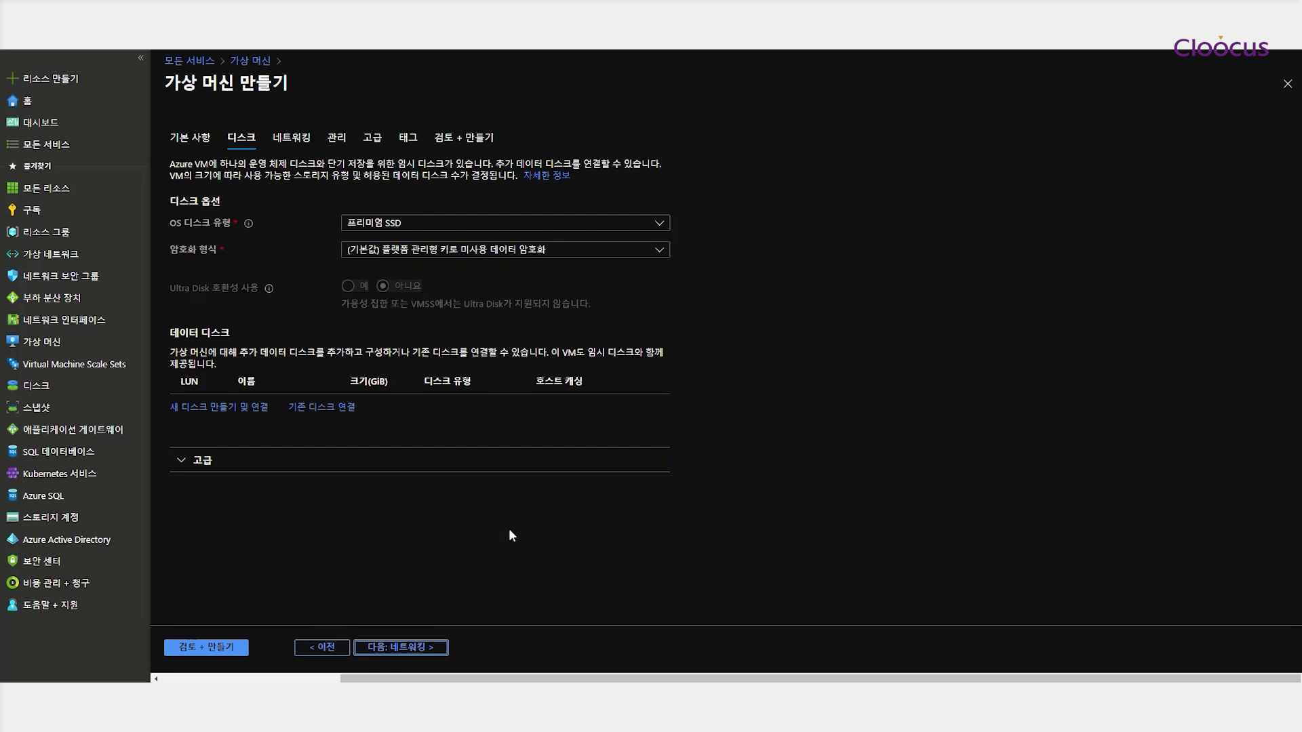
Attach the VM to subnet-web with a new static public IP and no network security group
left_click(399, 643)
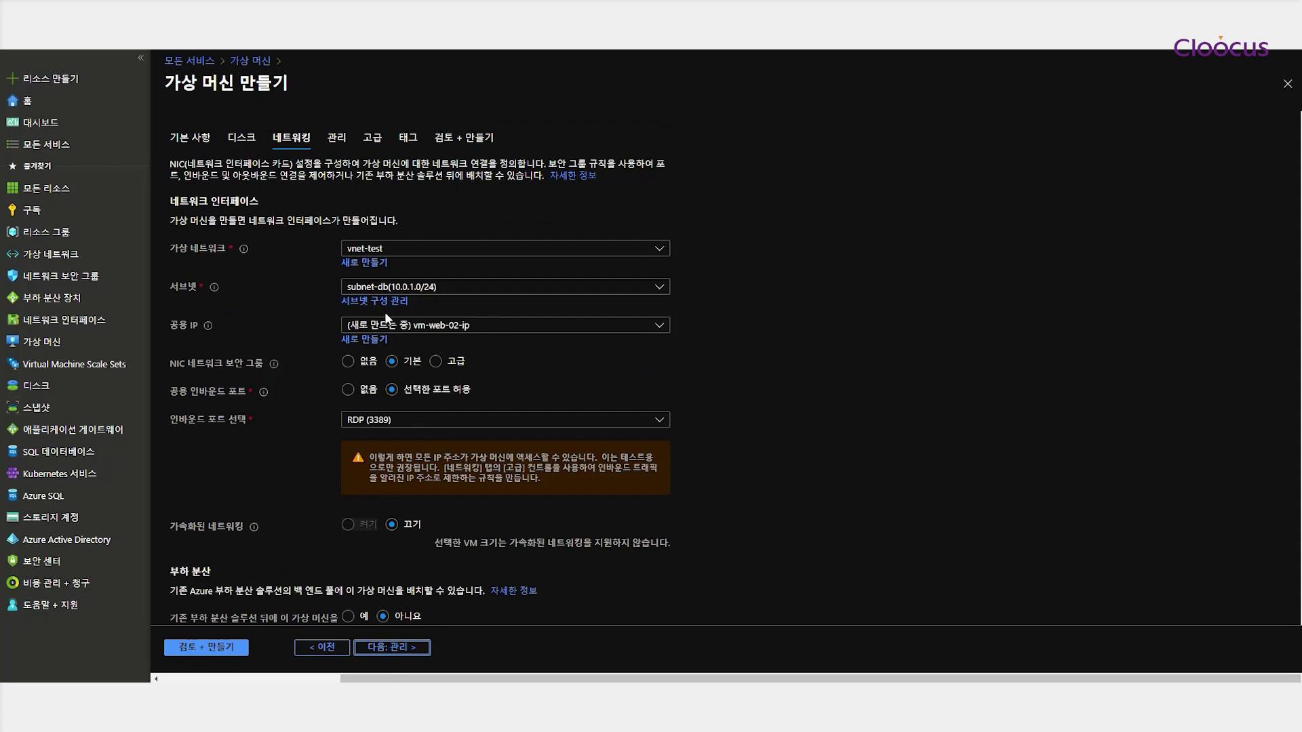
left_click(393, 292)
left_click(389, 344)
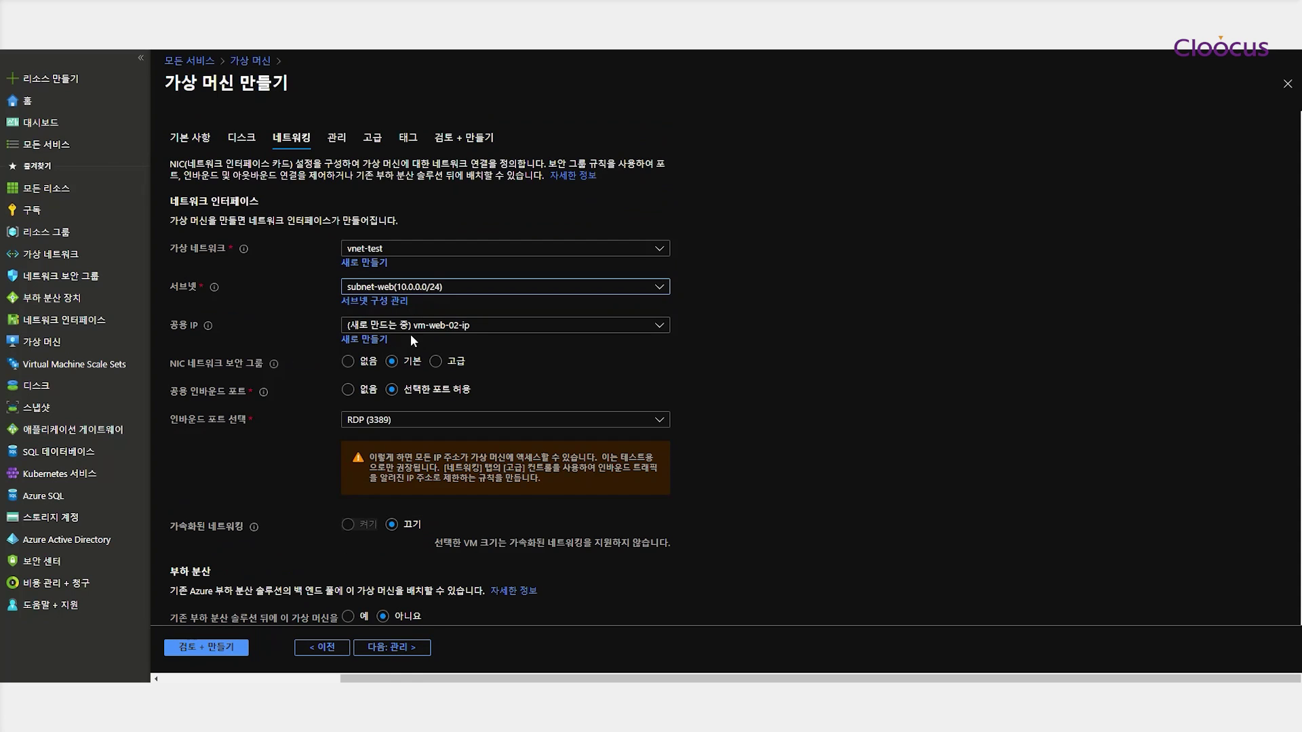
left_click(377, 339)
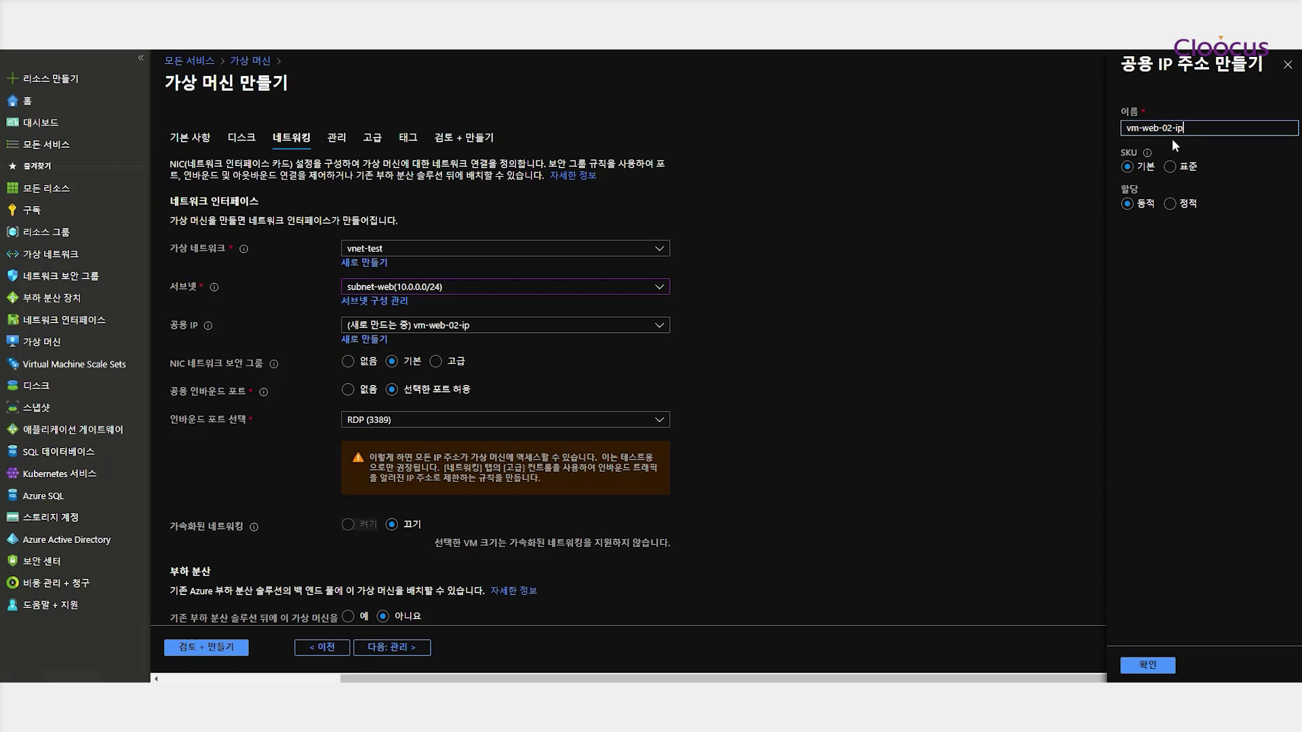
type("p")
left_click(1170, 203)
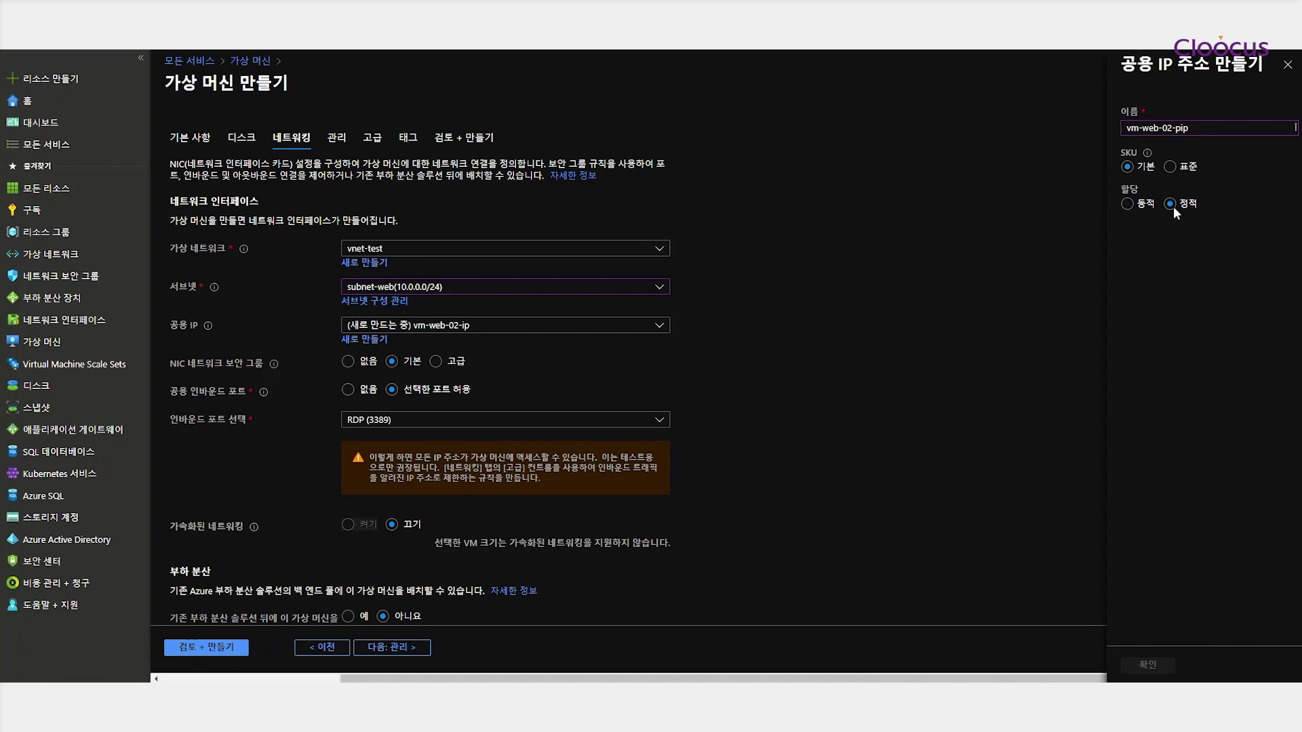
left_click(360, 364)
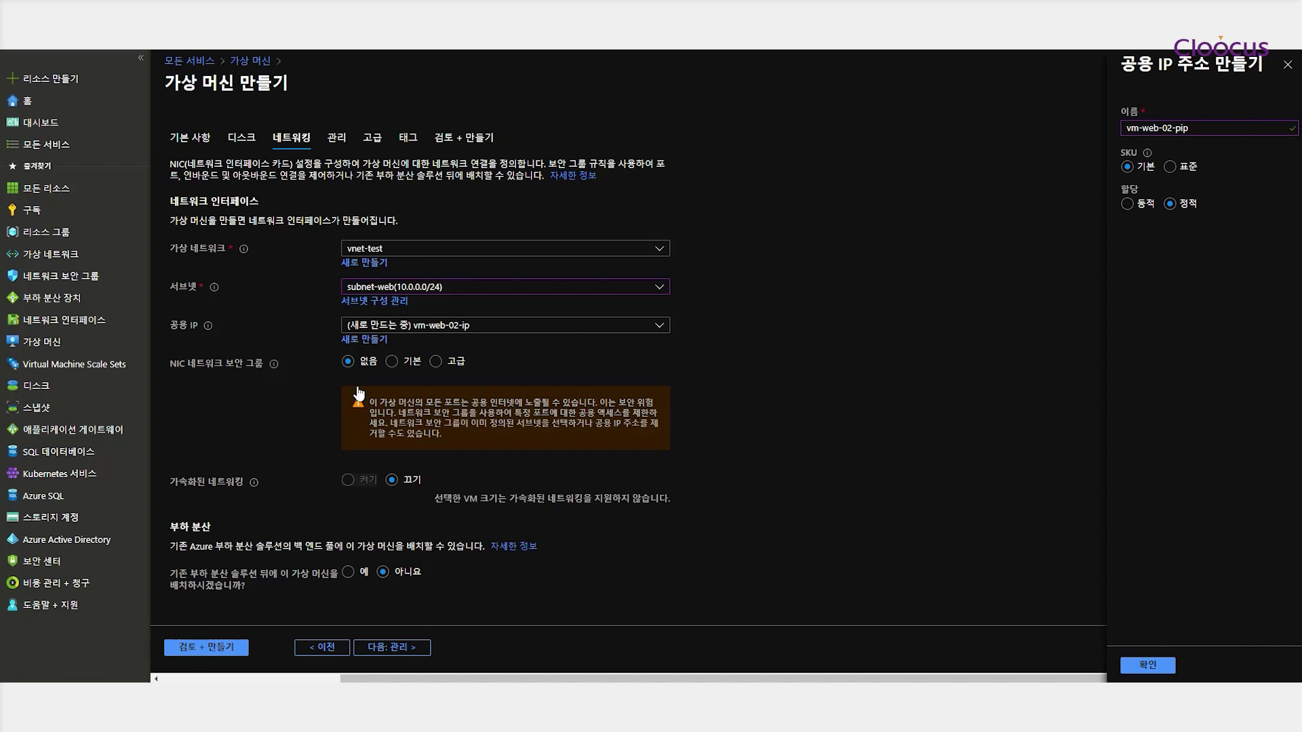
left_click(396, 648)
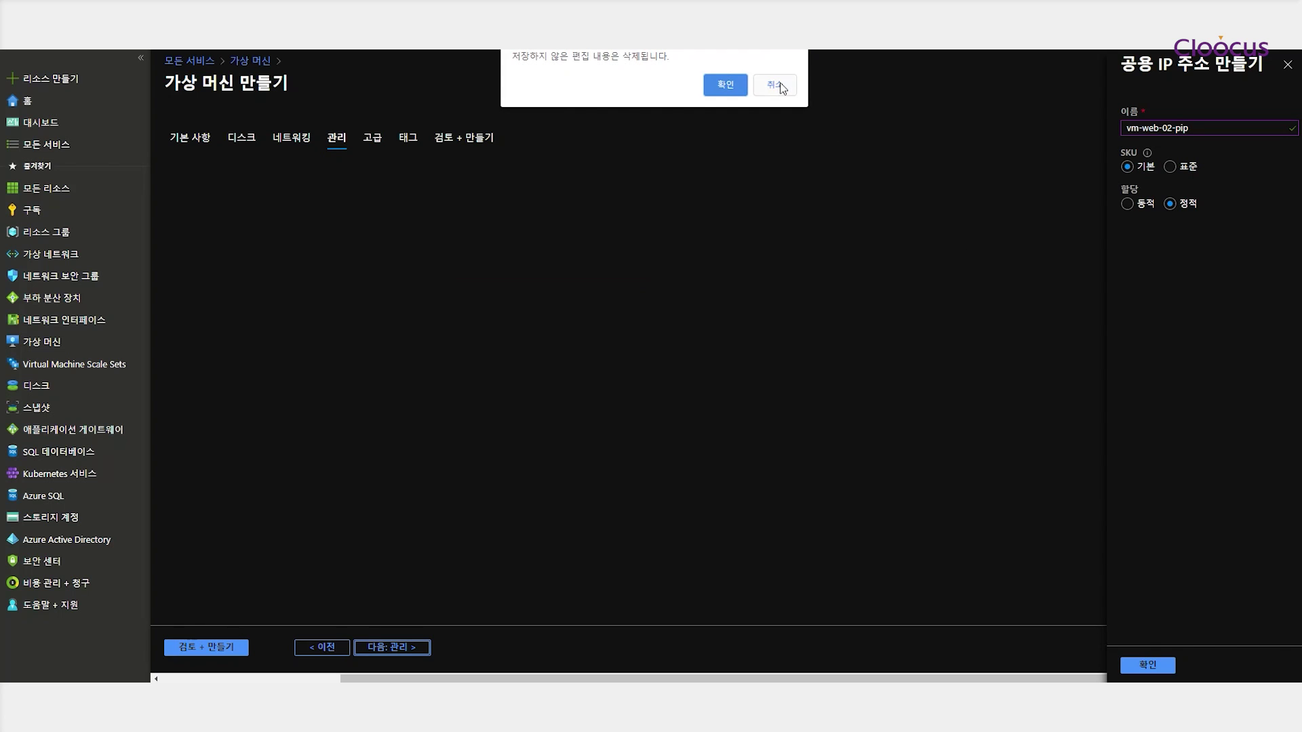
Return to networking and rename the static public IP to vm-web-02-pip
left_click(724, 84)
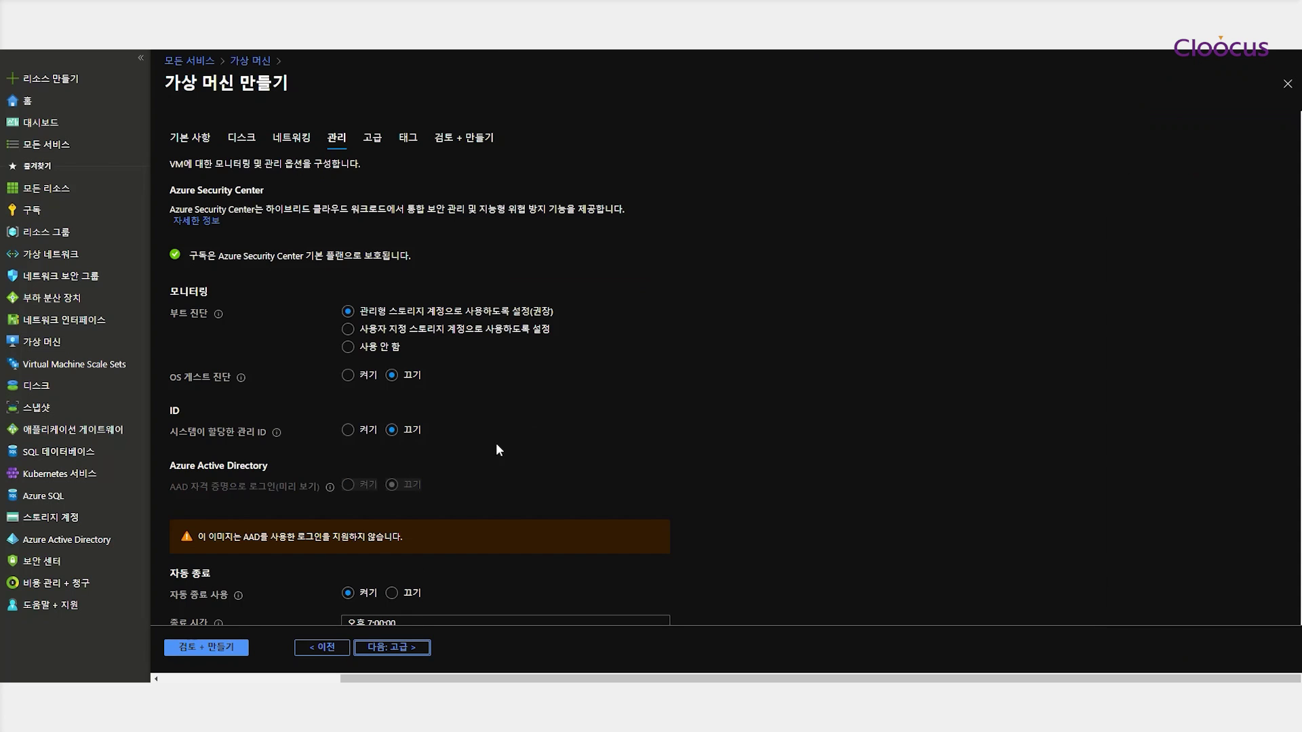
left_click(324, 648)
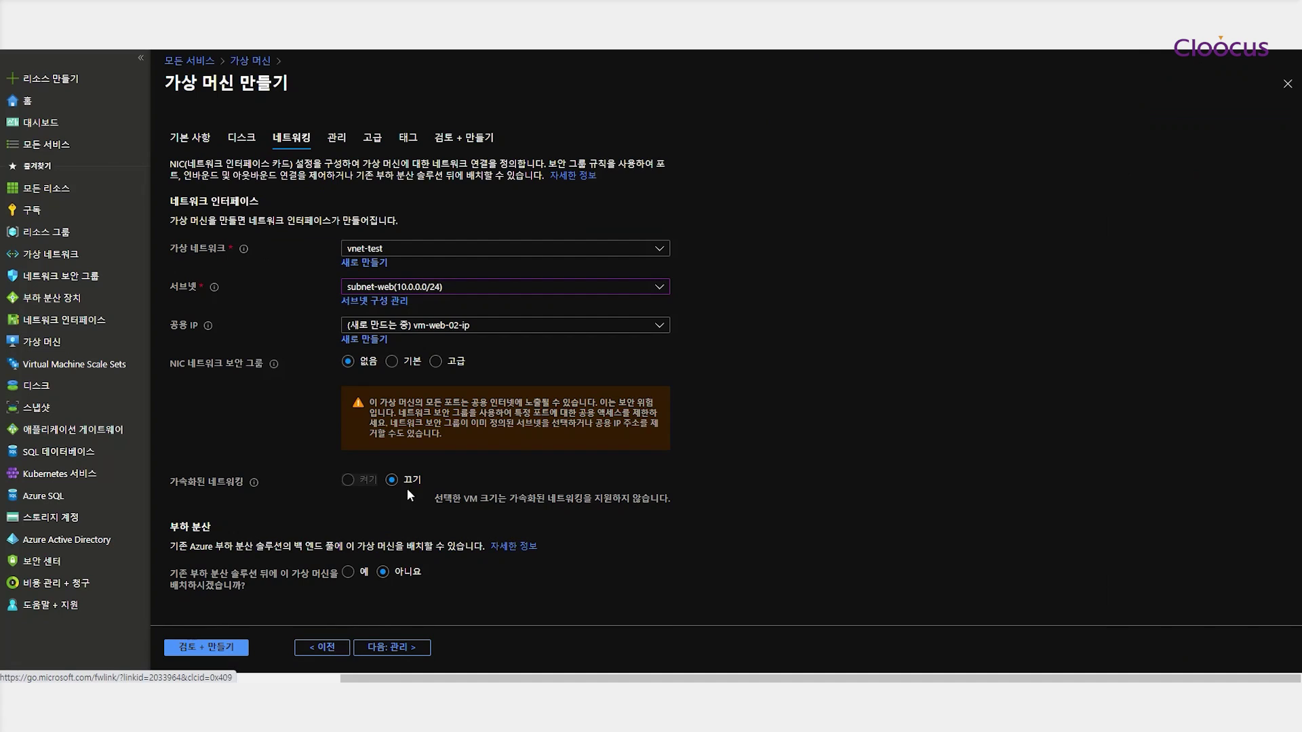
left_click(380, 339)
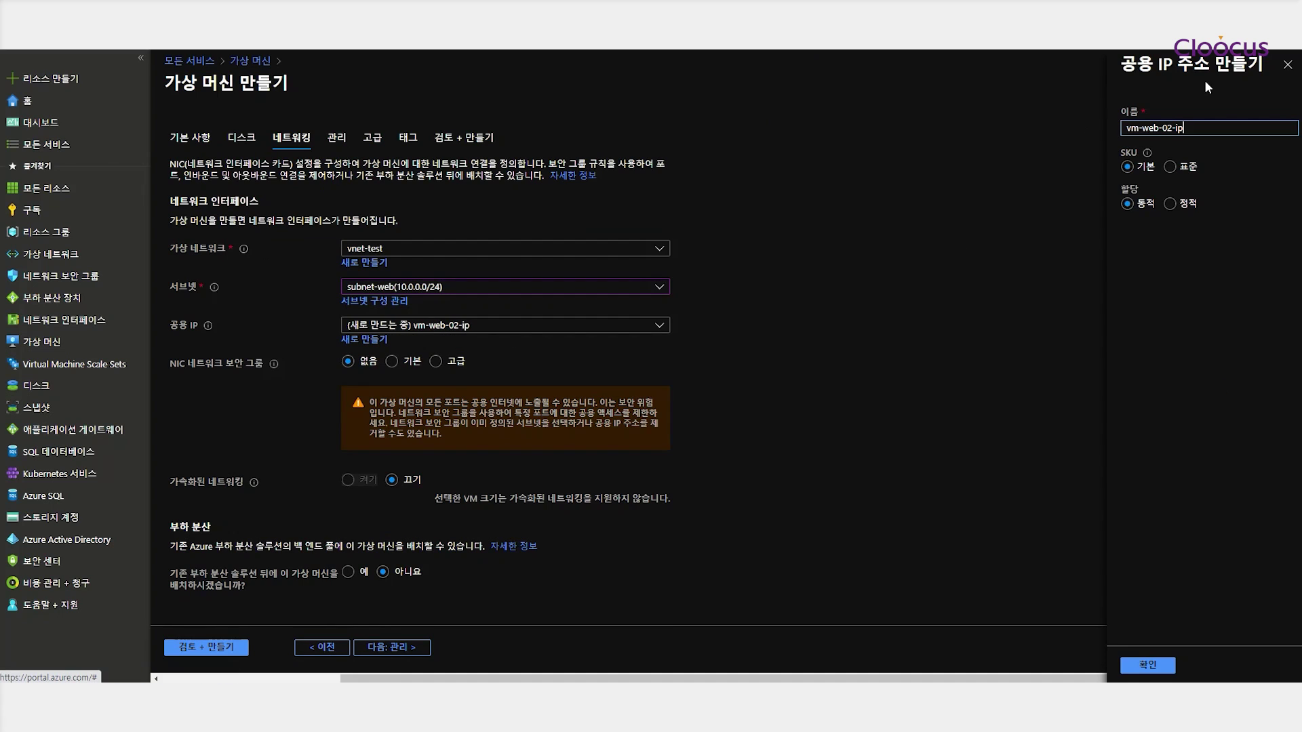
left_click(1177, 129)
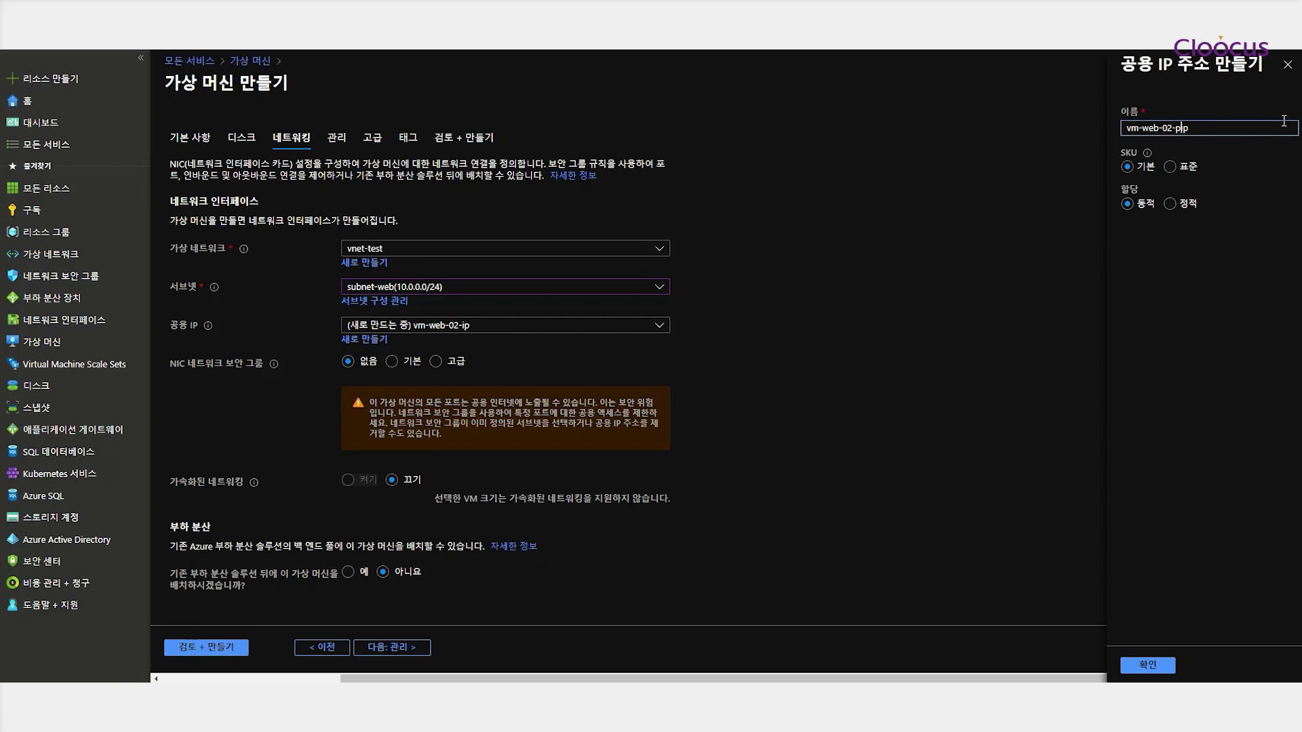
type("p")
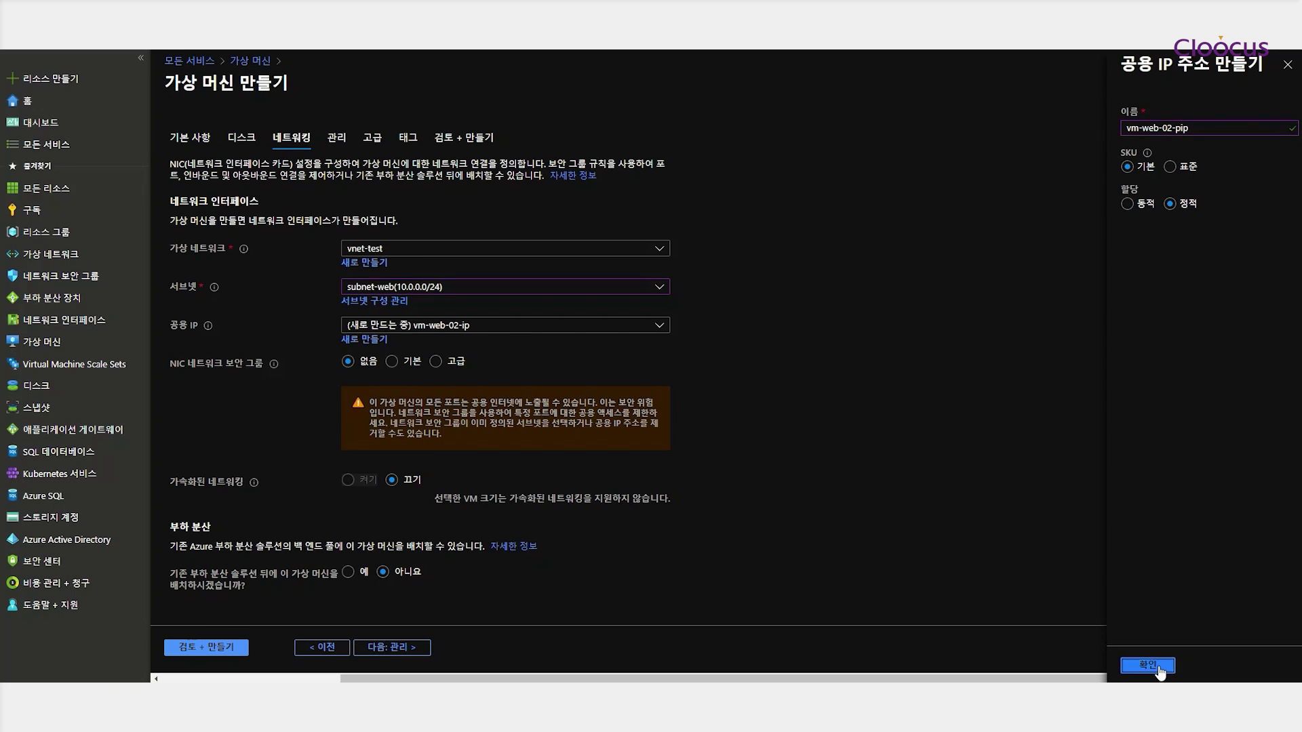
left_click(1147, 665)
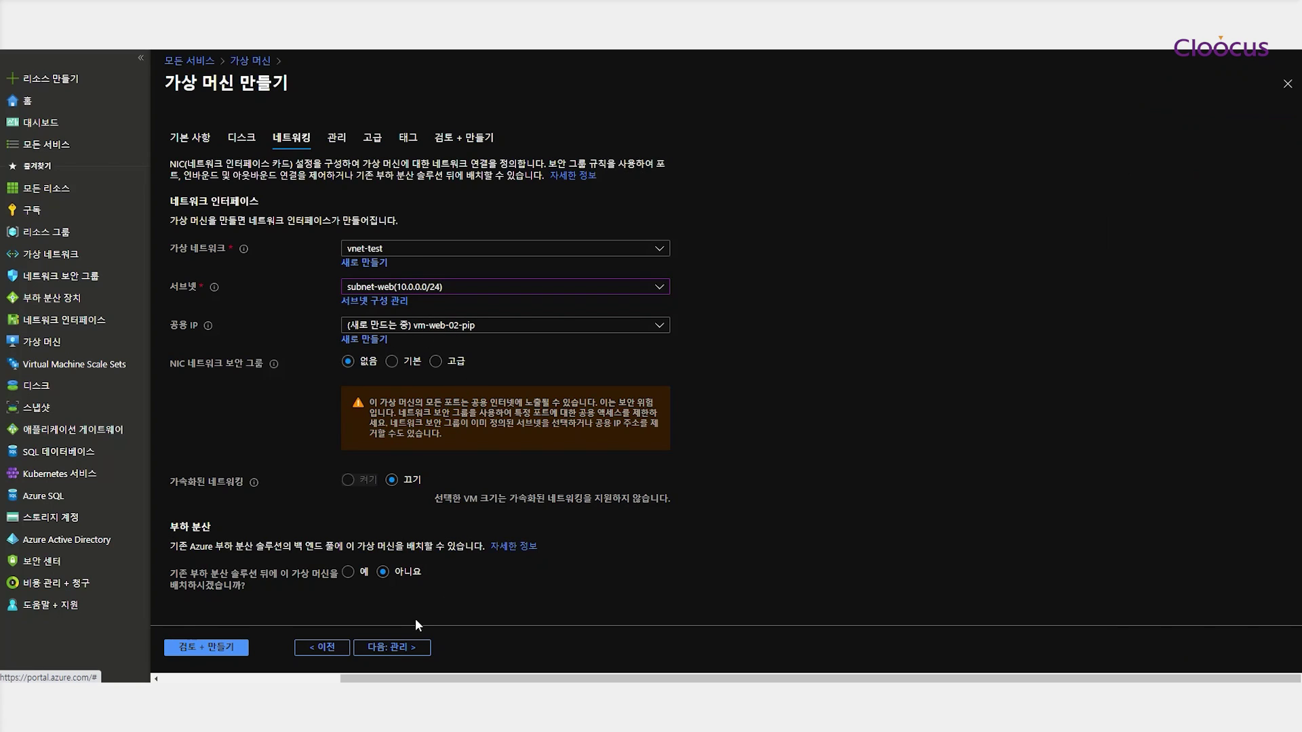
left_click(399, 649)
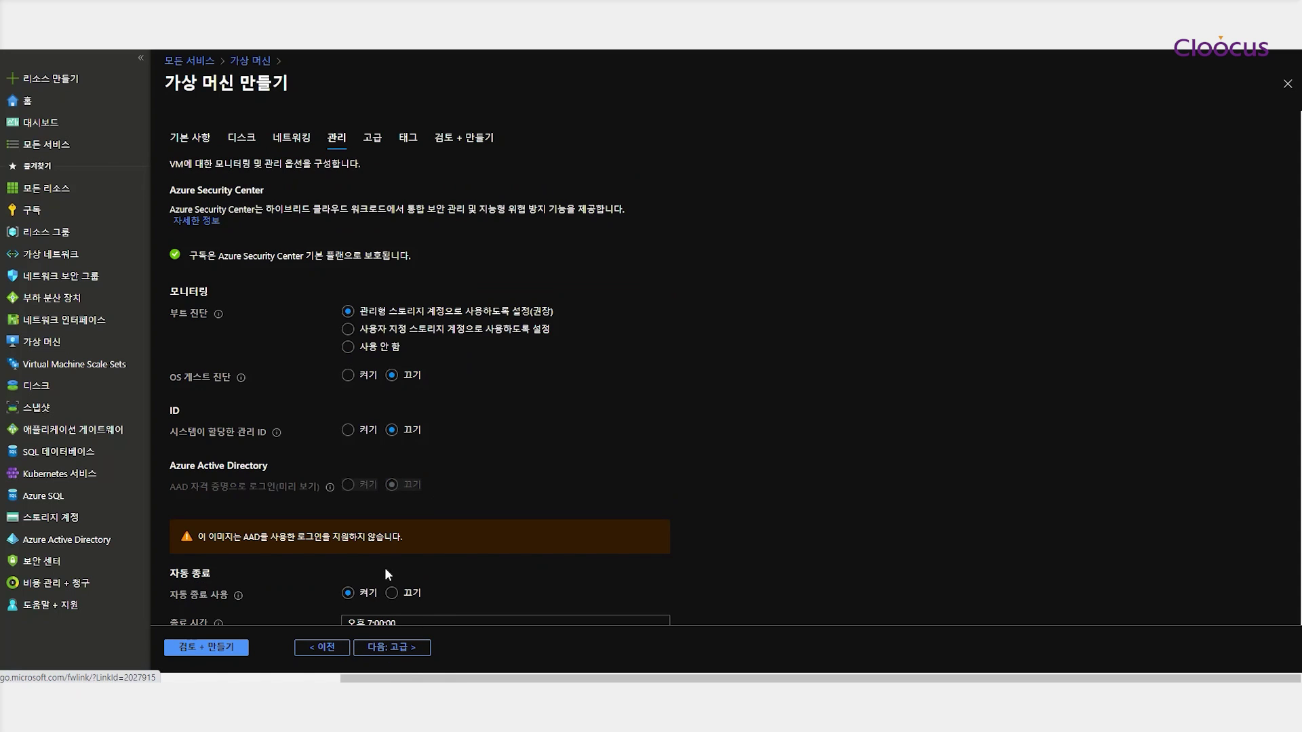
Turn off auto-shutdown, review the validated summary, and submit vm-web-02 for creation
left_click(392, 594)
left_click(413, 651)
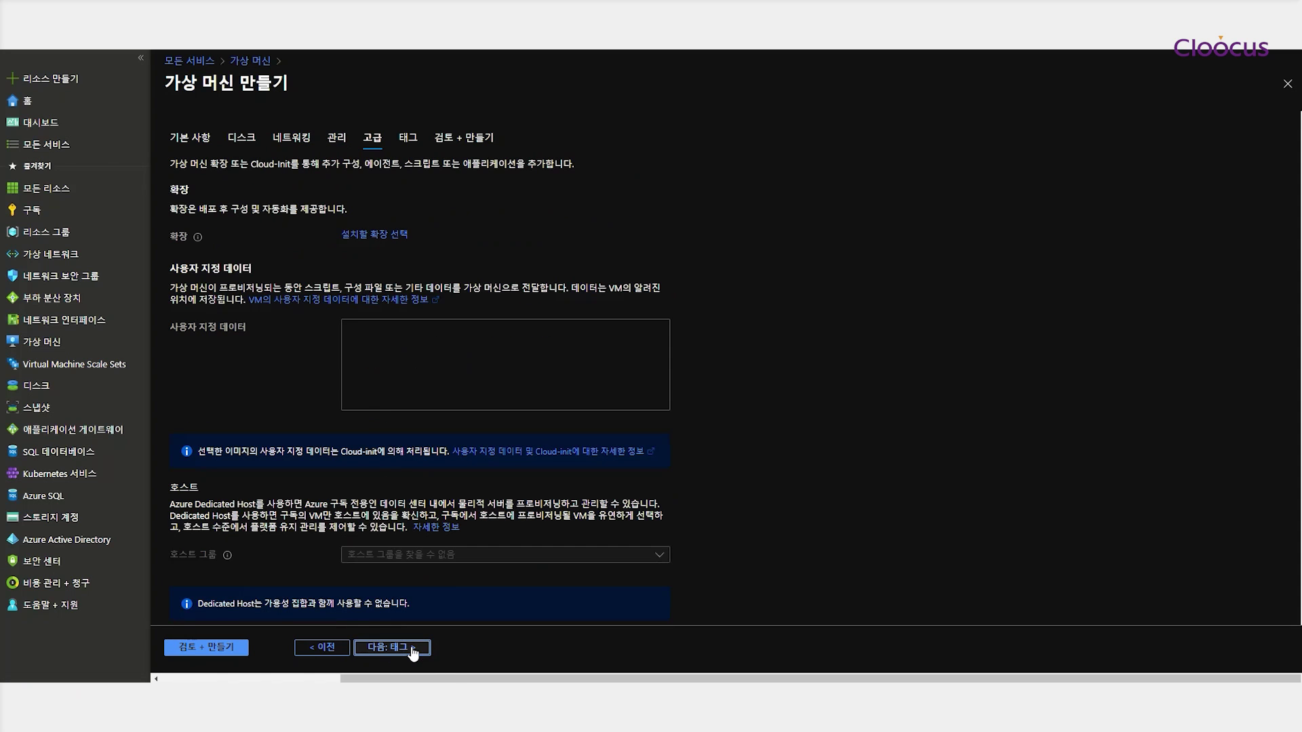
left_click(399, 651)
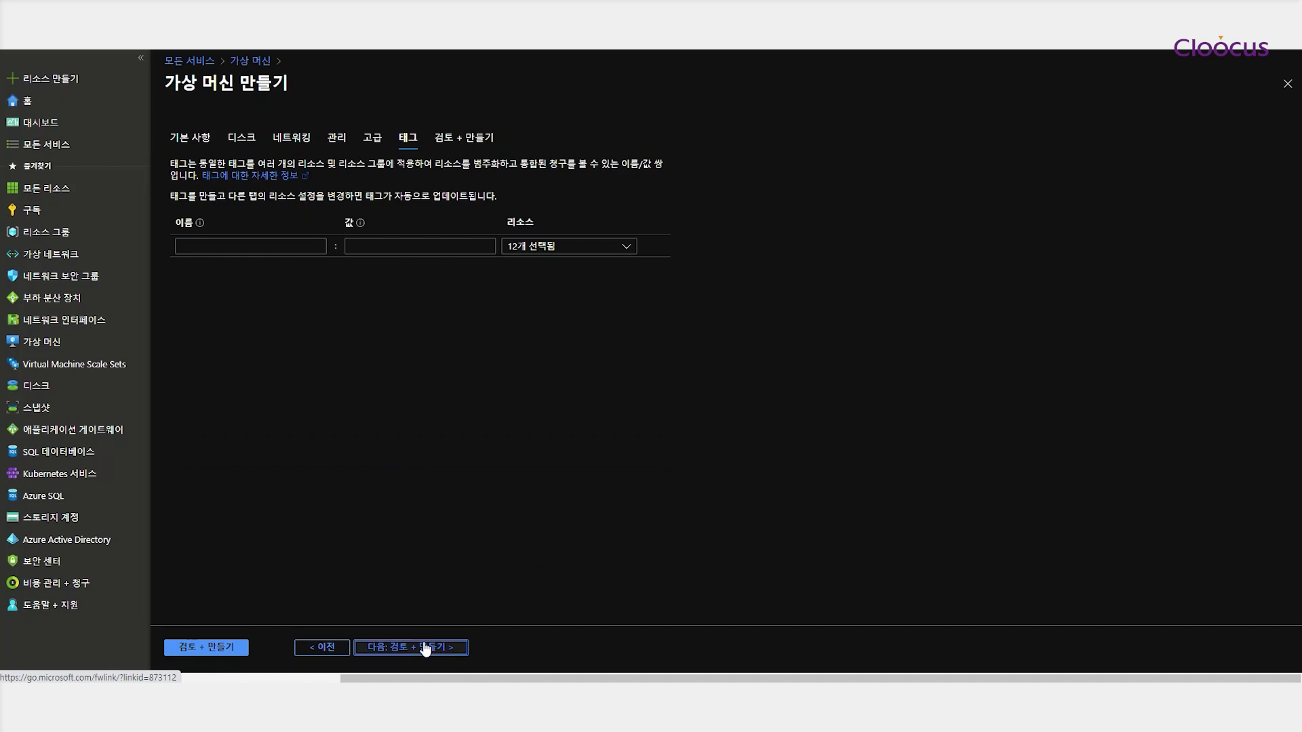
left_click(429, 649)
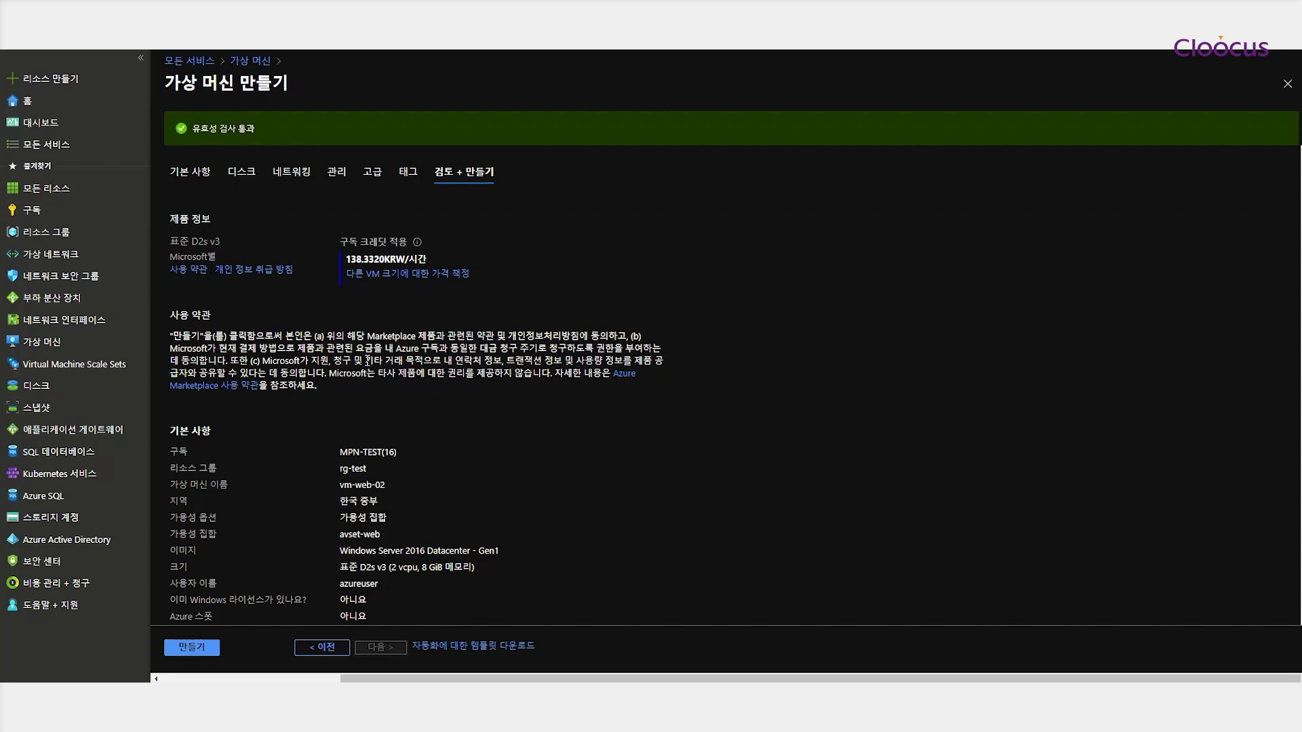
scroll(474, 403, "down", 2)
scroll(375, 402, "down", 2)
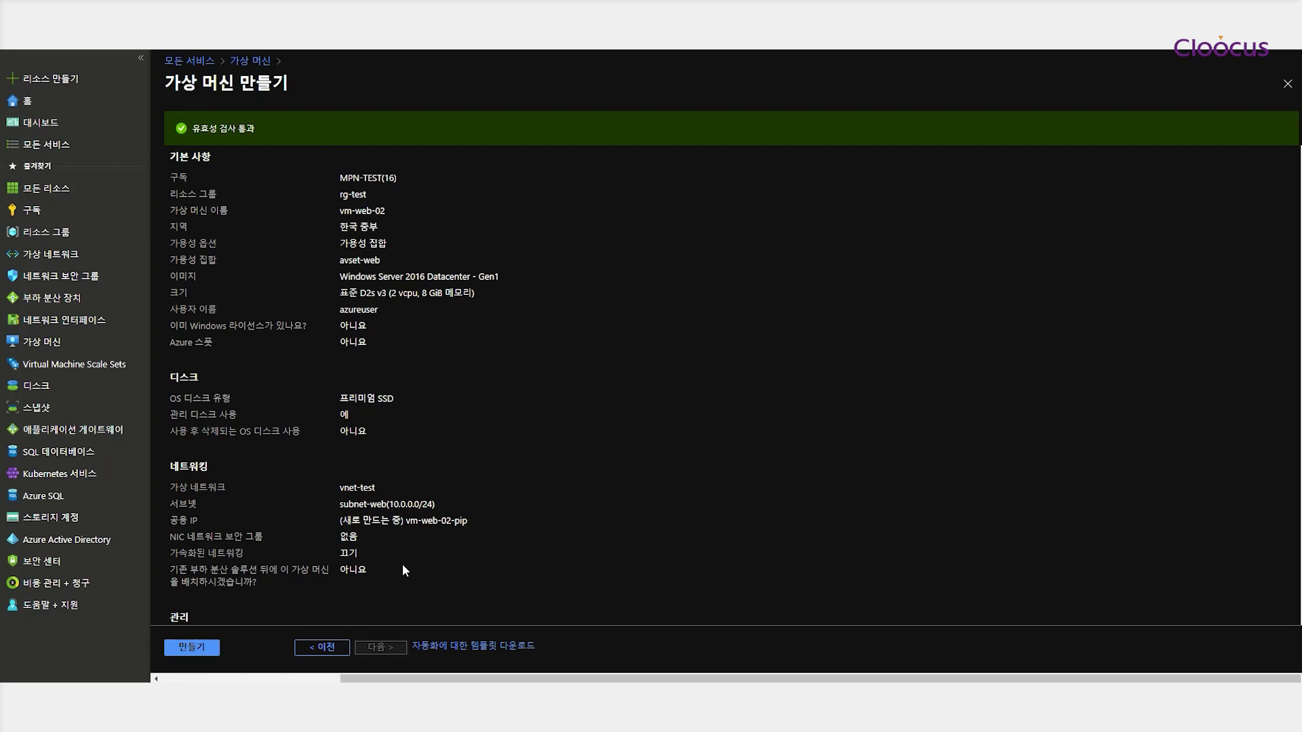
scroll(403, 559, "down", 1)
left_click(192, 648)
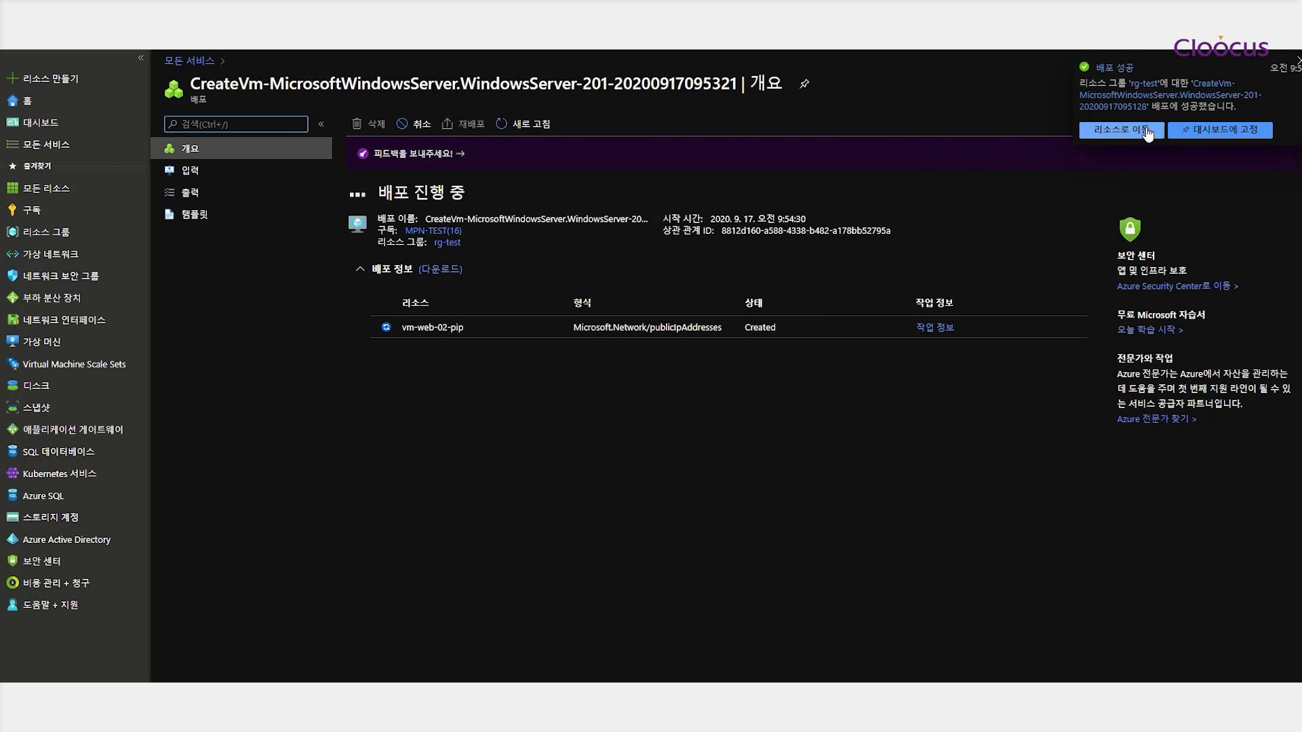
Open vm-web-01 from the notification, check its networking, then return to the virtual machines list
left_click(1113, 129)
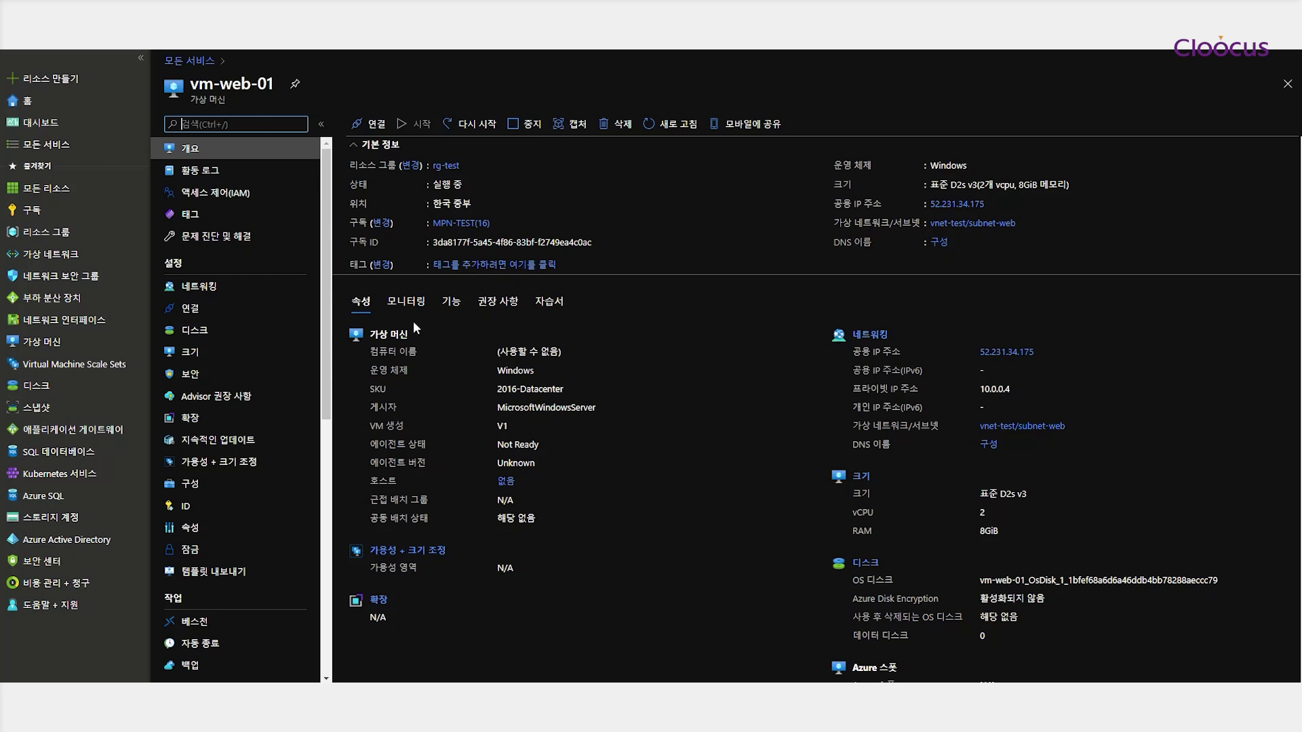
left_click(189, 288)
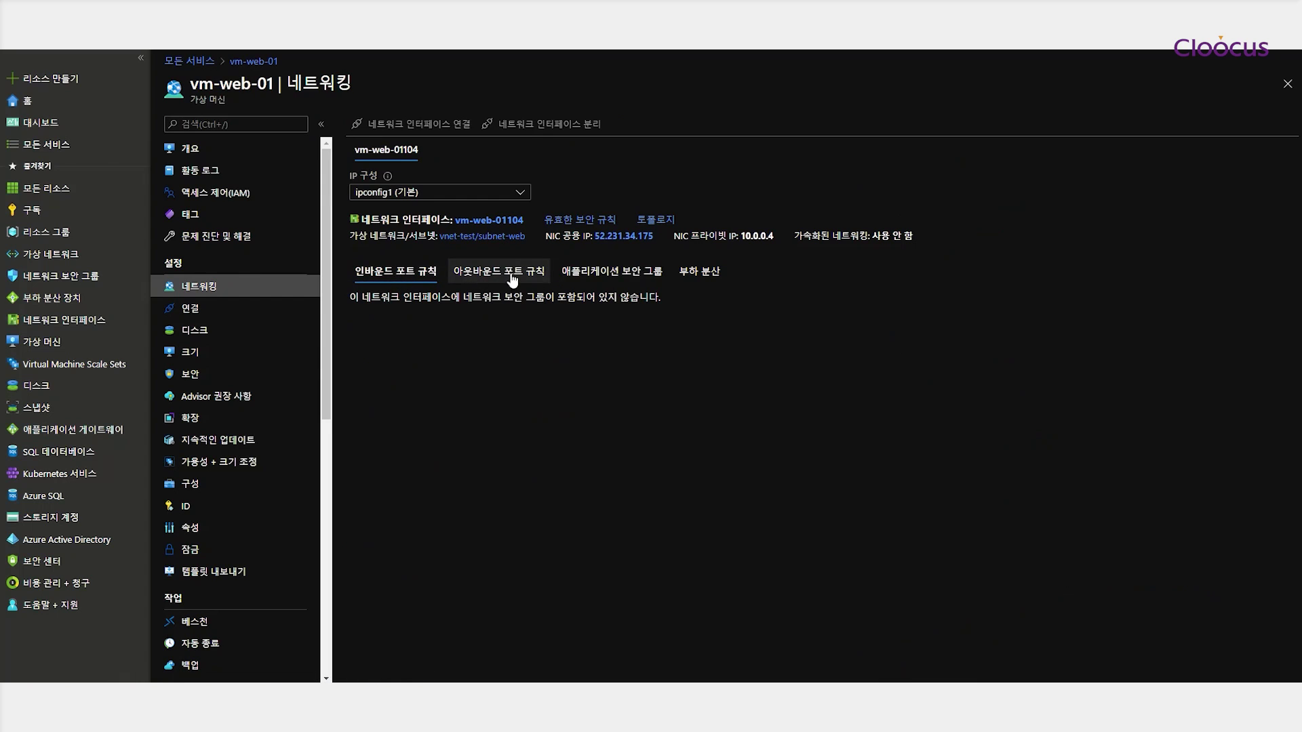
left_click(48, 343)
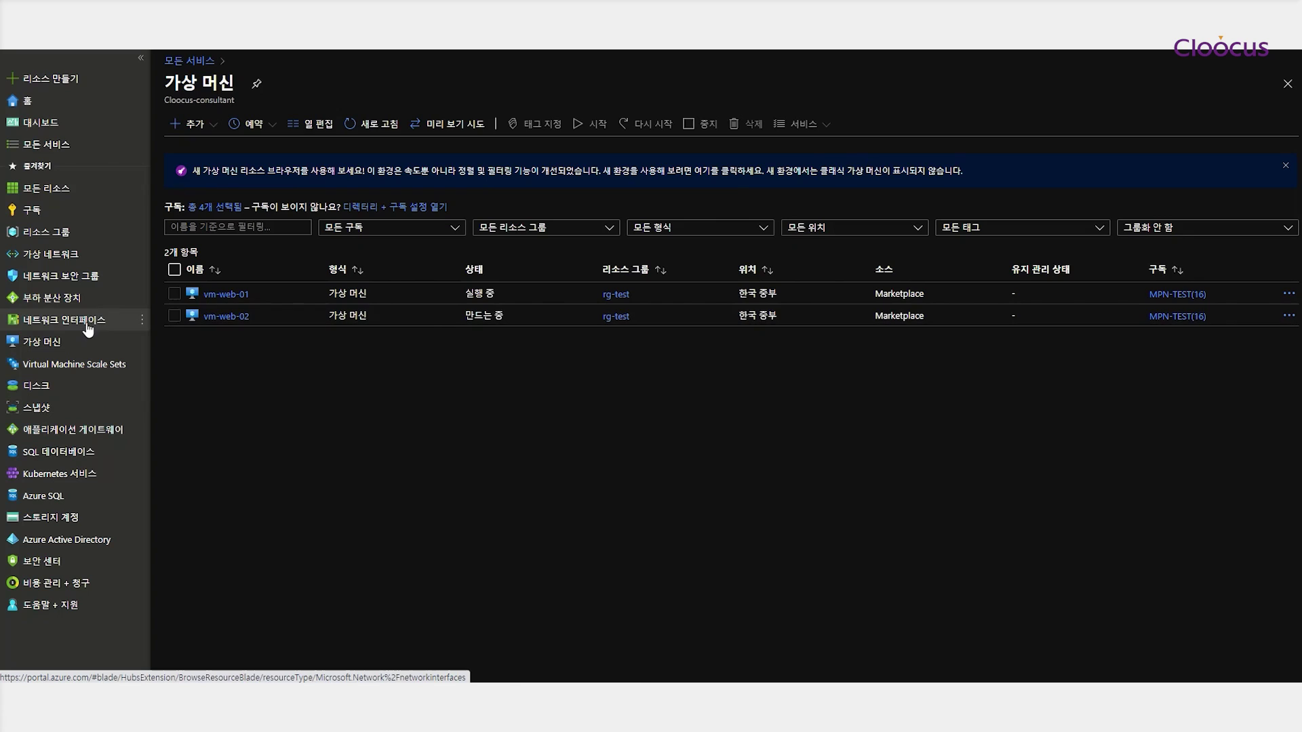
Open vm-web-02 from the list and follow its deployment until it completes
left_click(227, 317)
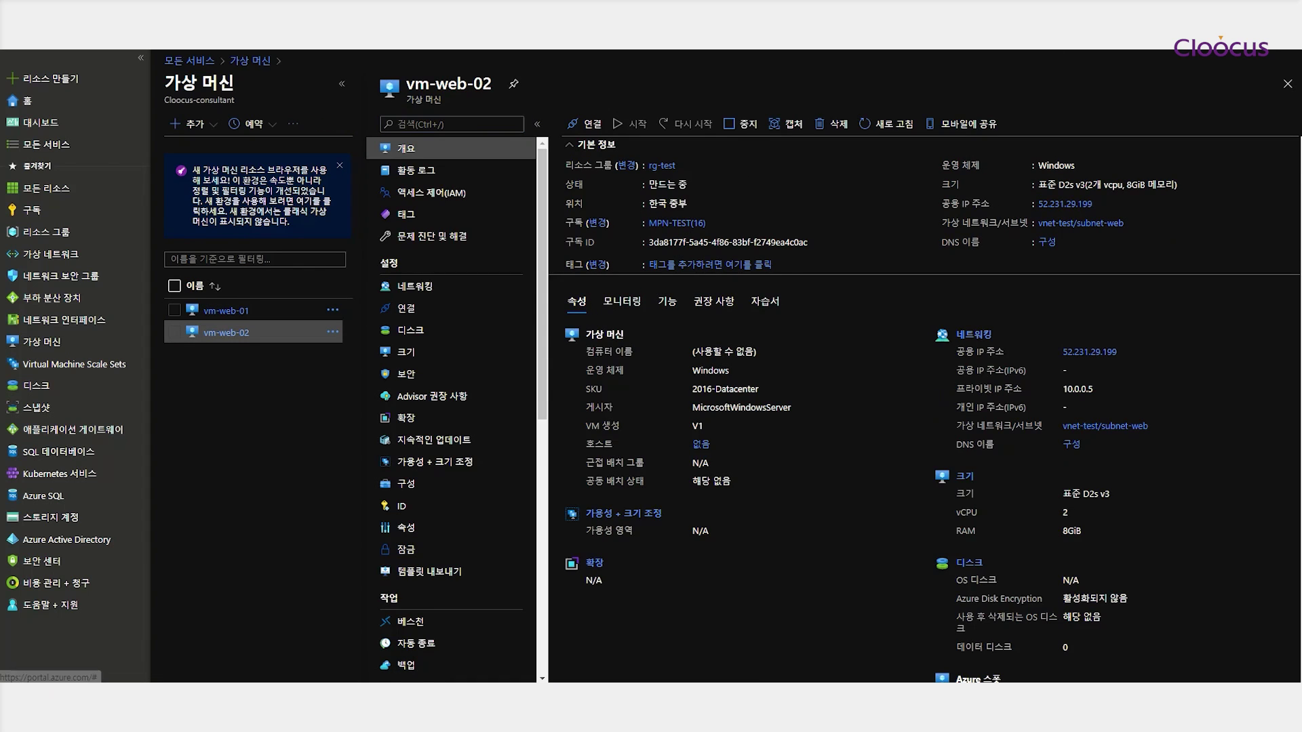
left_click(1017, 140)
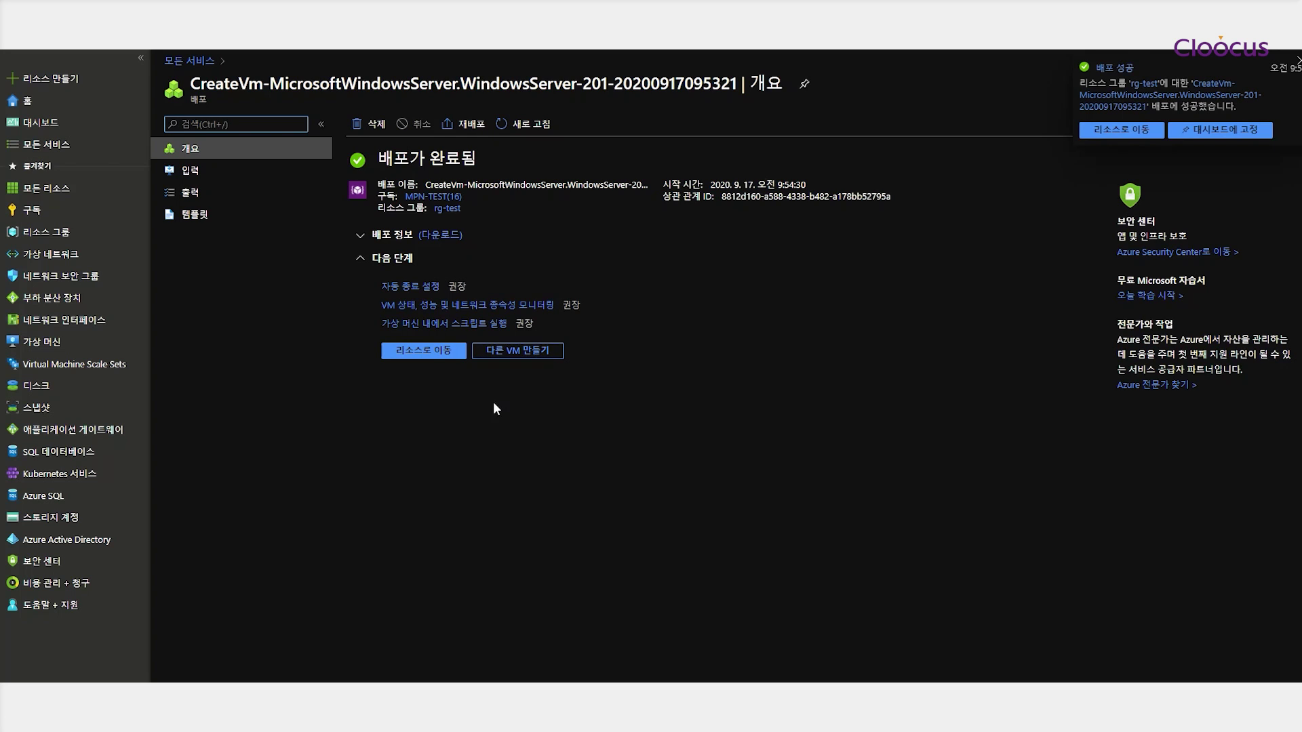
Open vm-web-02, check its networking and disks, then view the resource groups list
left_click(430, 352)
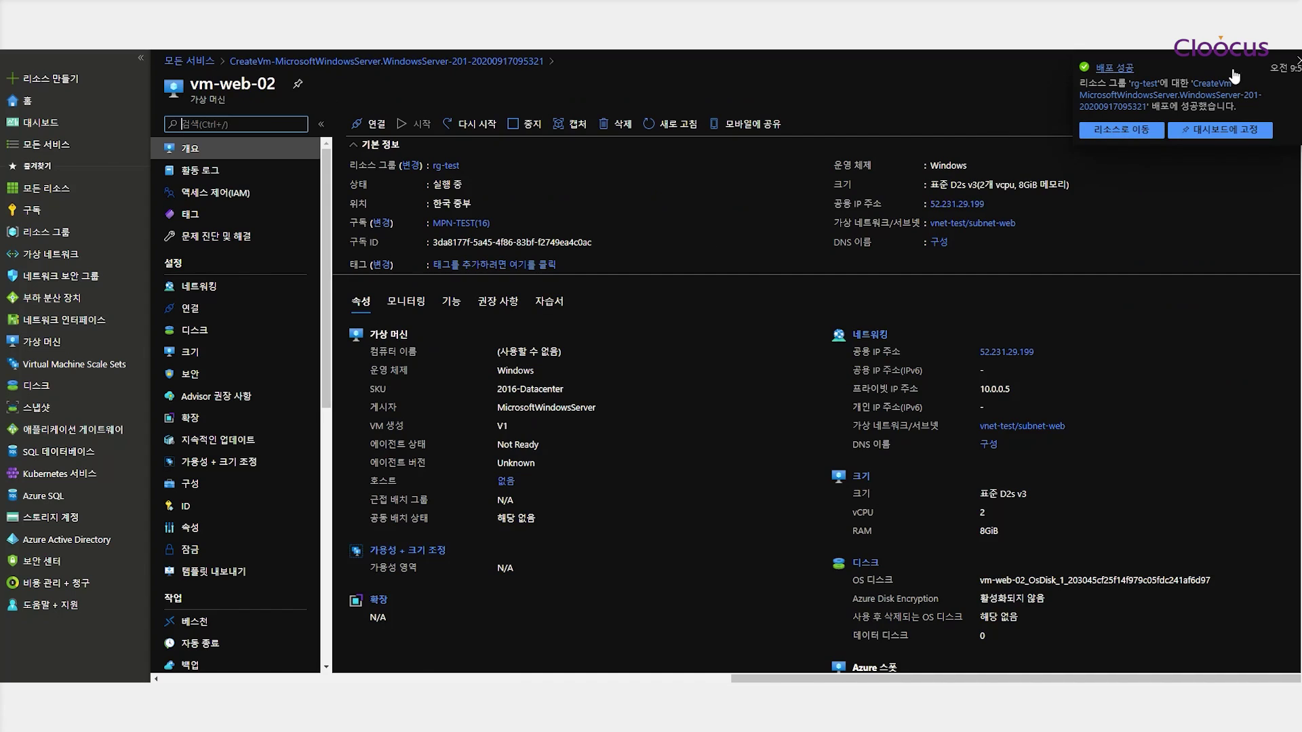
left_click(1296, 60)
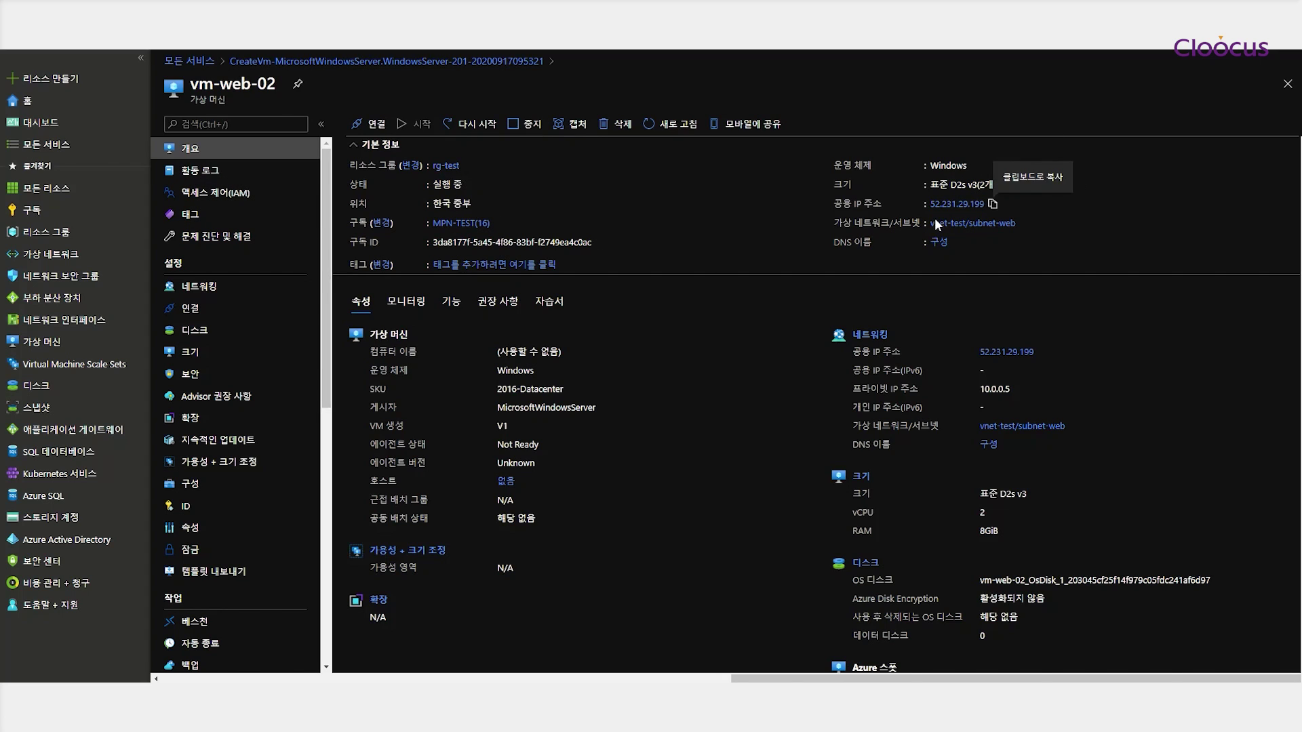
left_click(210, 287)
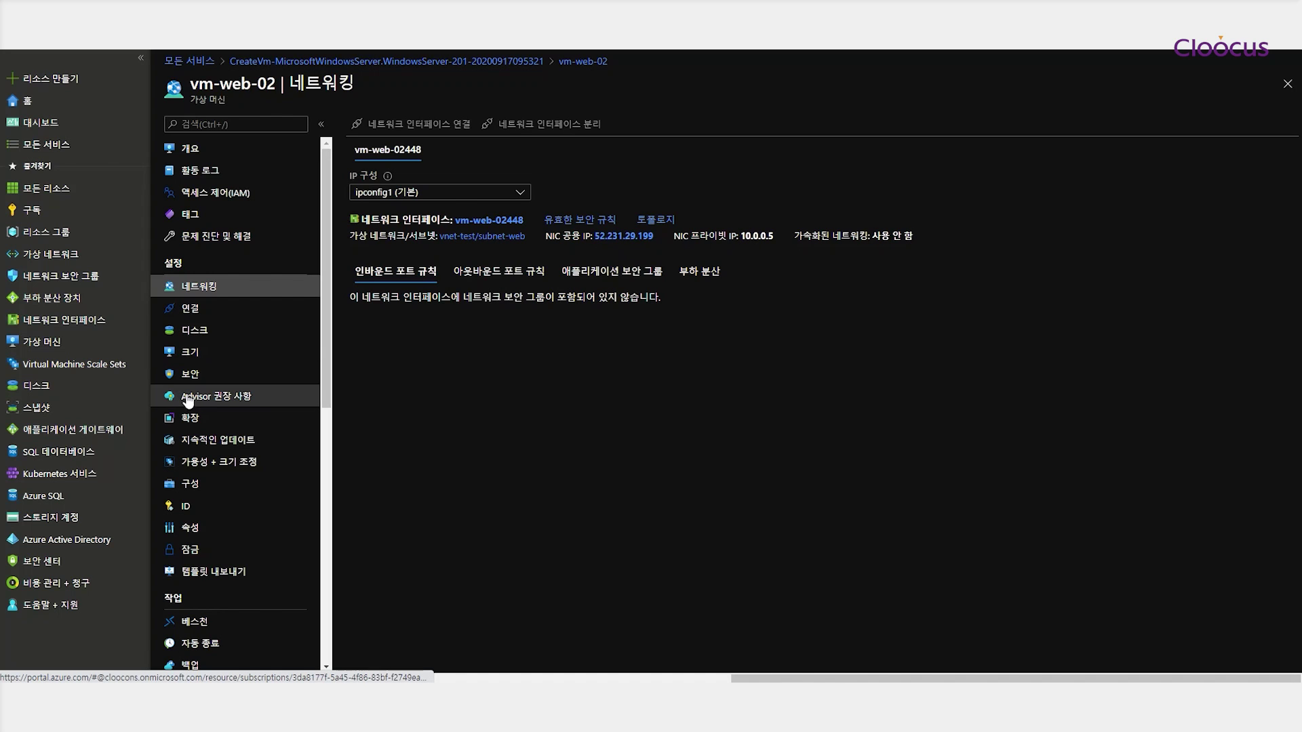
left_click(195, 330)
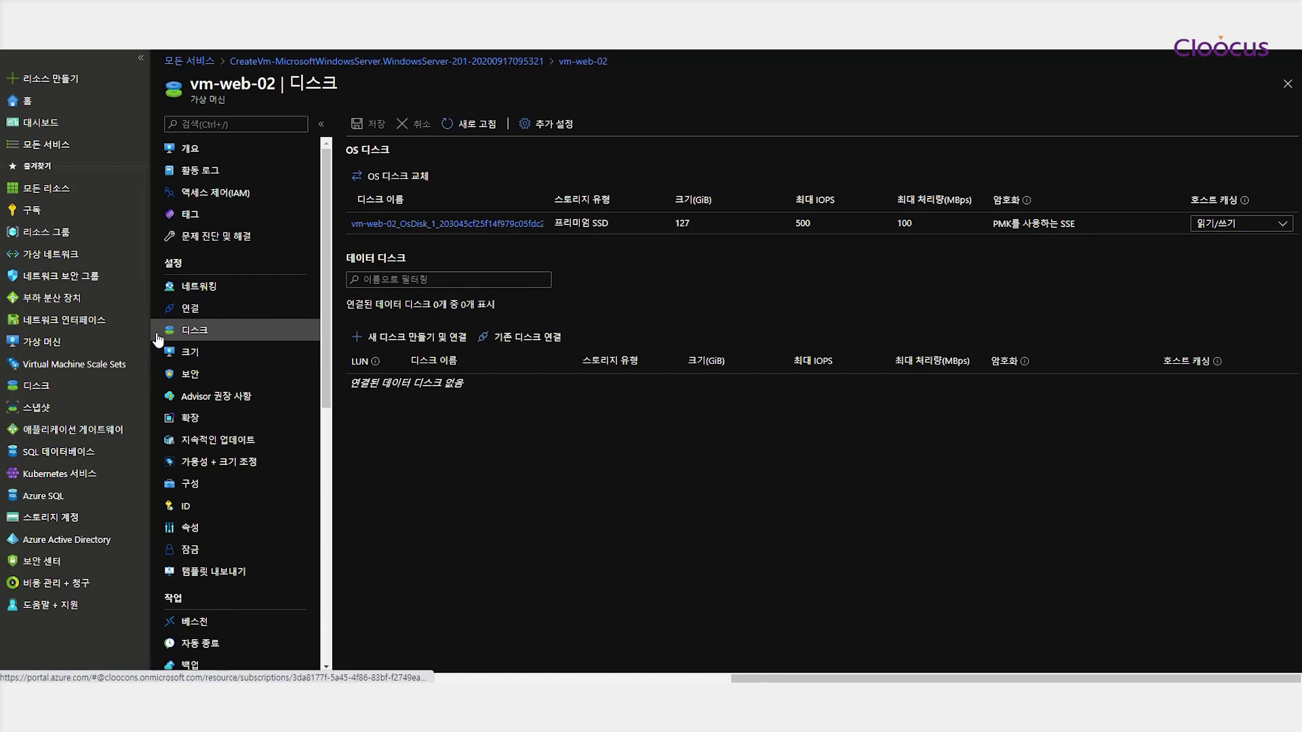
left_click(48, 233)
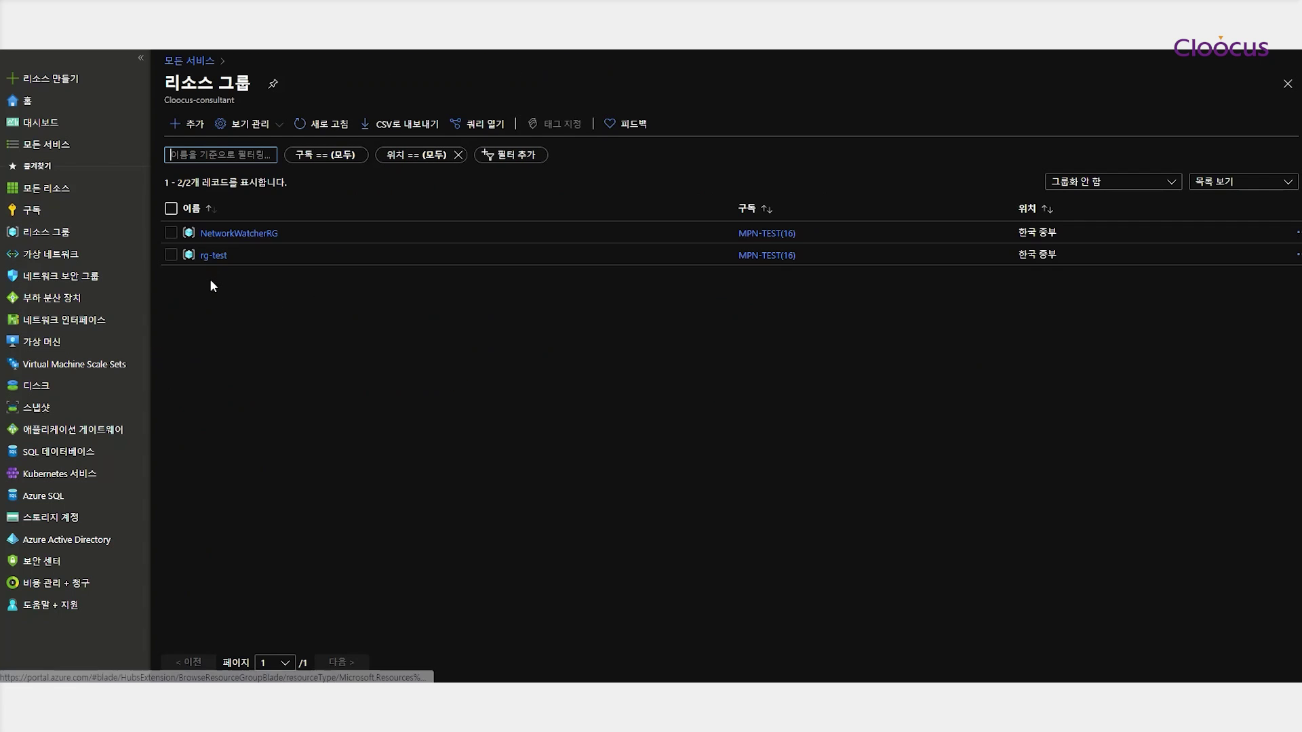
Review rg-test's ten resources, then list the virtual machines vm-web-01 and vm-web-02
left_click(214, 257)
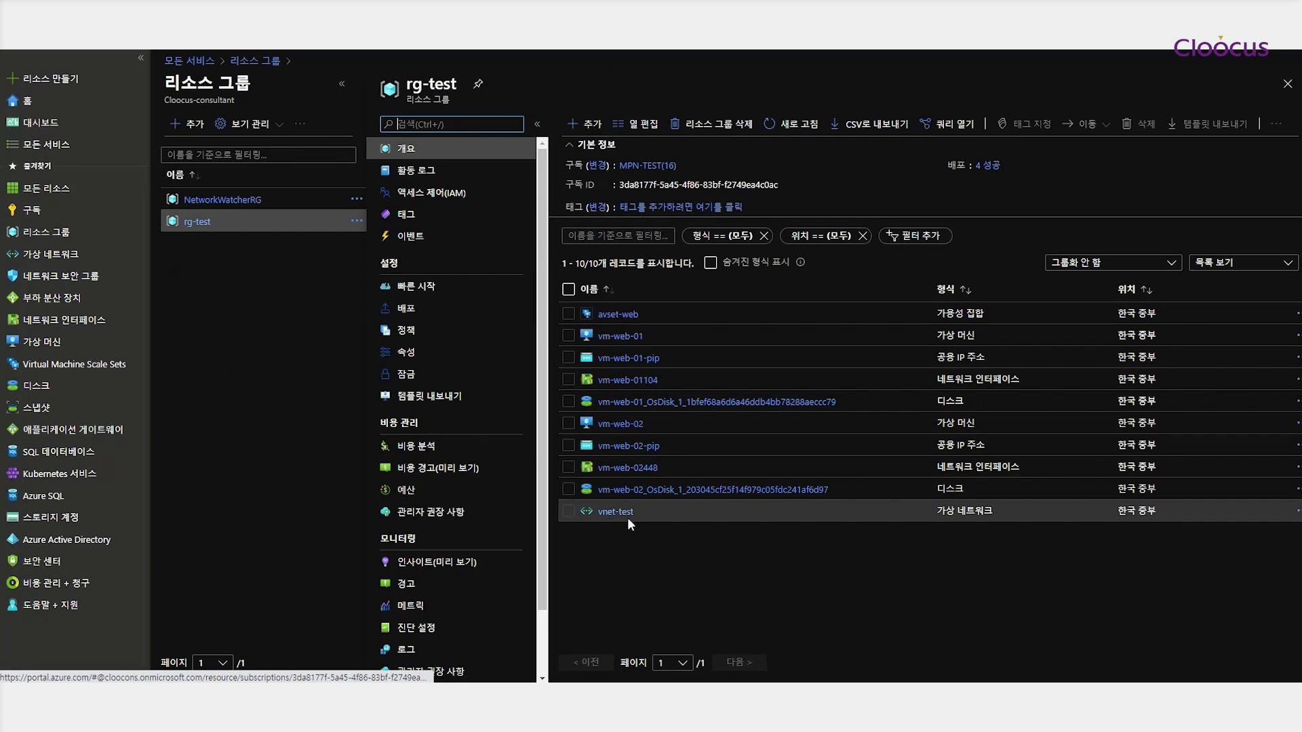
left_click(42, 342)
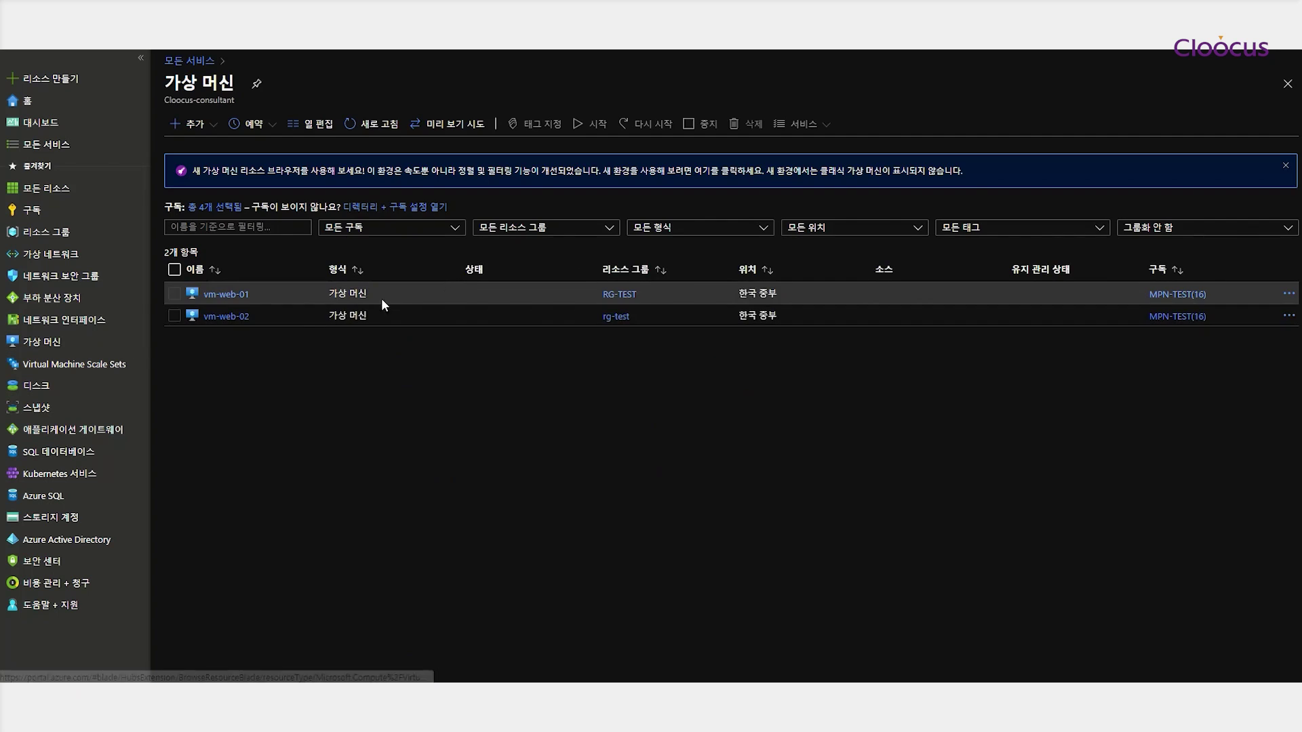
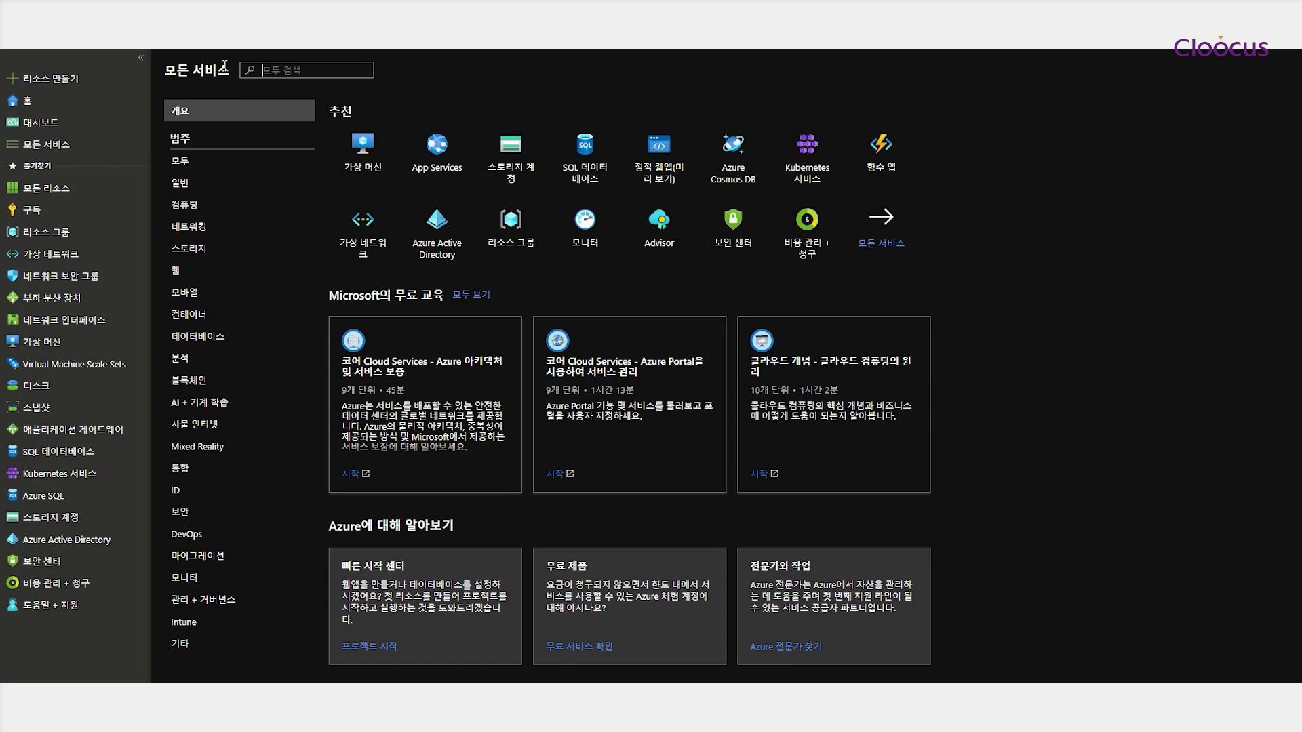
Search for 네트워크 보안 그룹 and start a new network security group
type("sp")
key("BackSpace")
key("BackSpace")
type("네트")
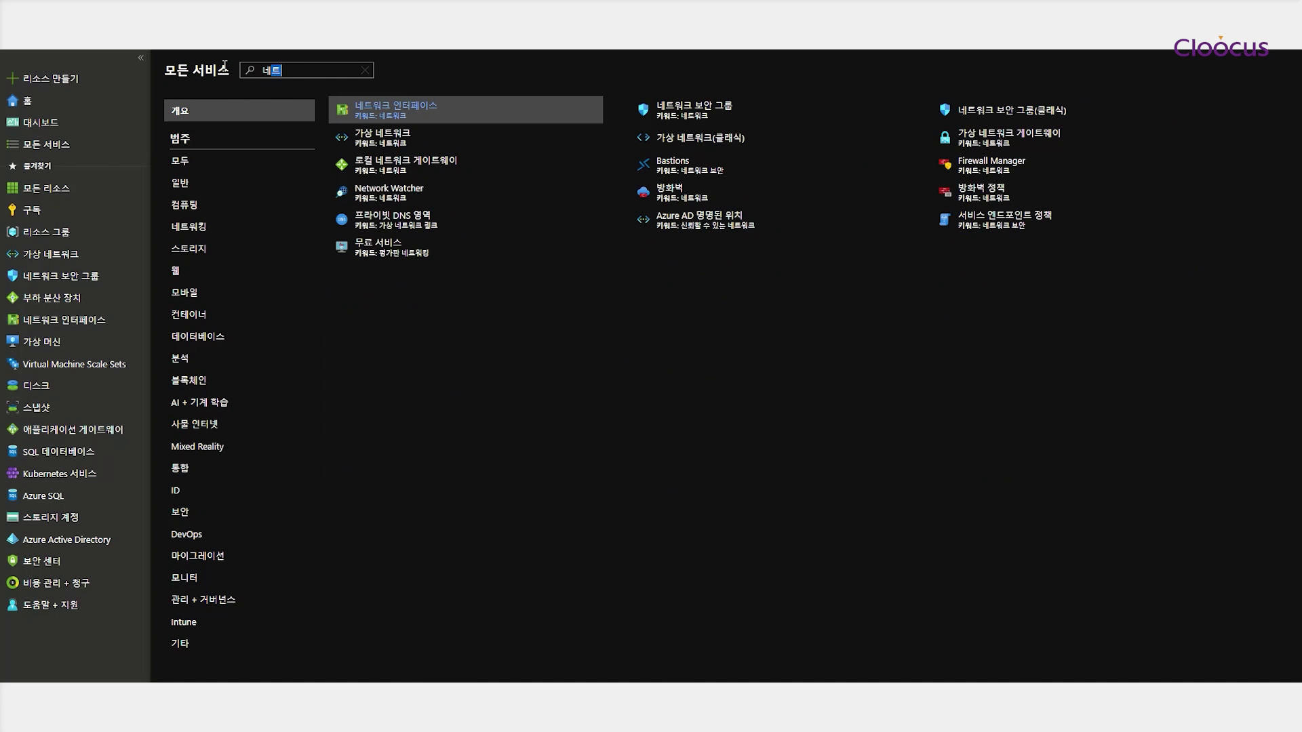
left_click(658, 109)
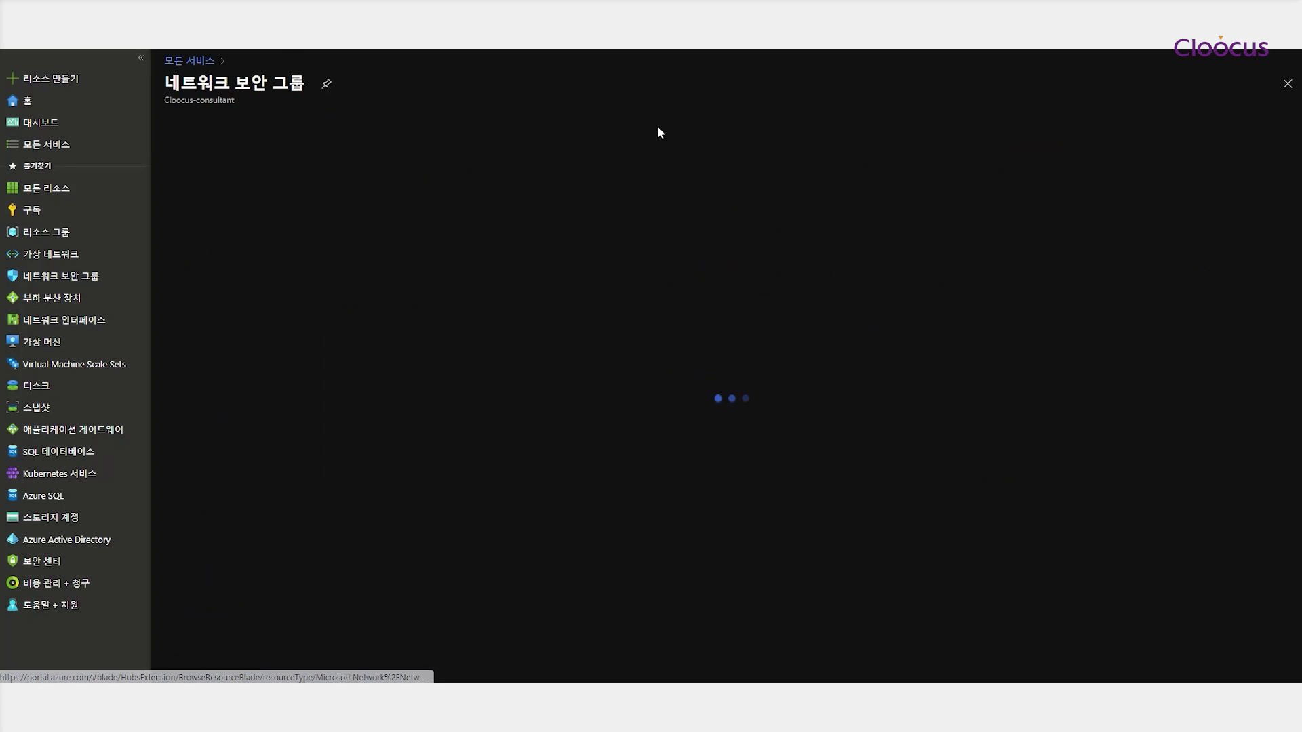
left_click(666, 410)
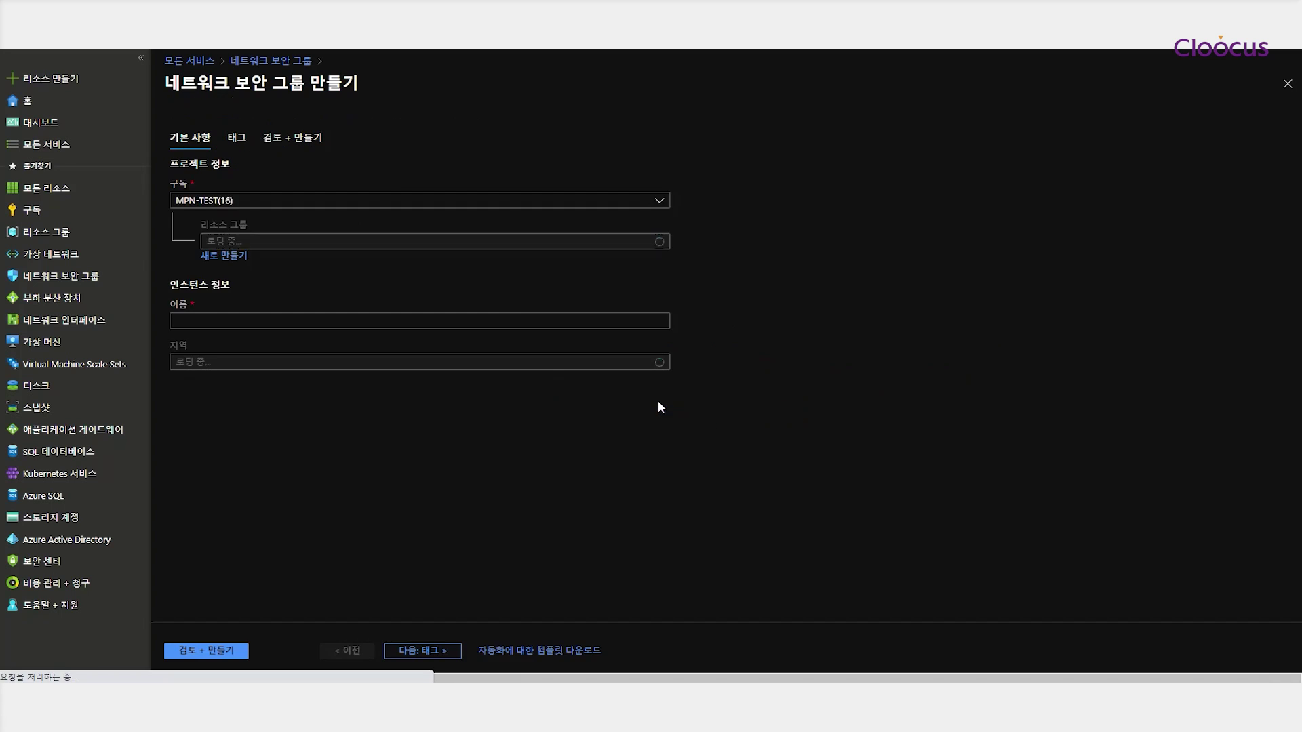
Create network security group nsg-web in resource group rg-test
left_click(406, 215)
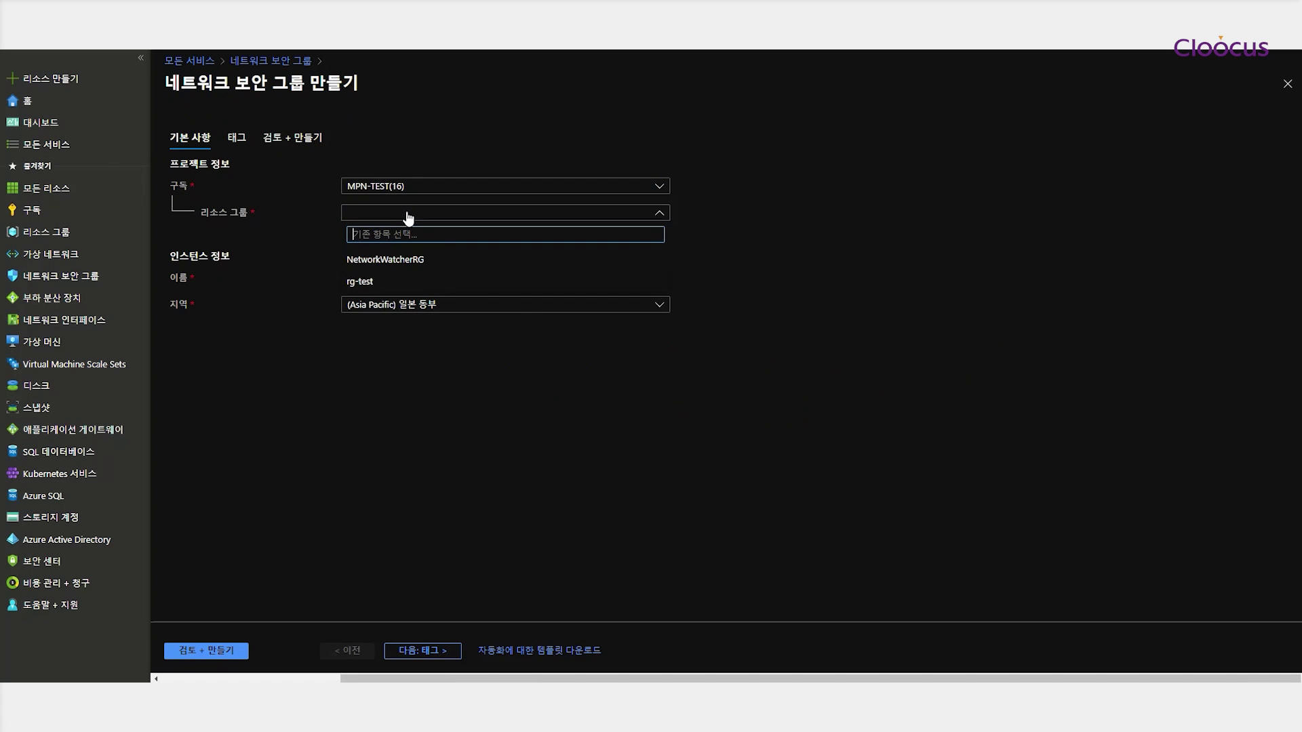
left_click(450, 282)
left_click(438, 282)
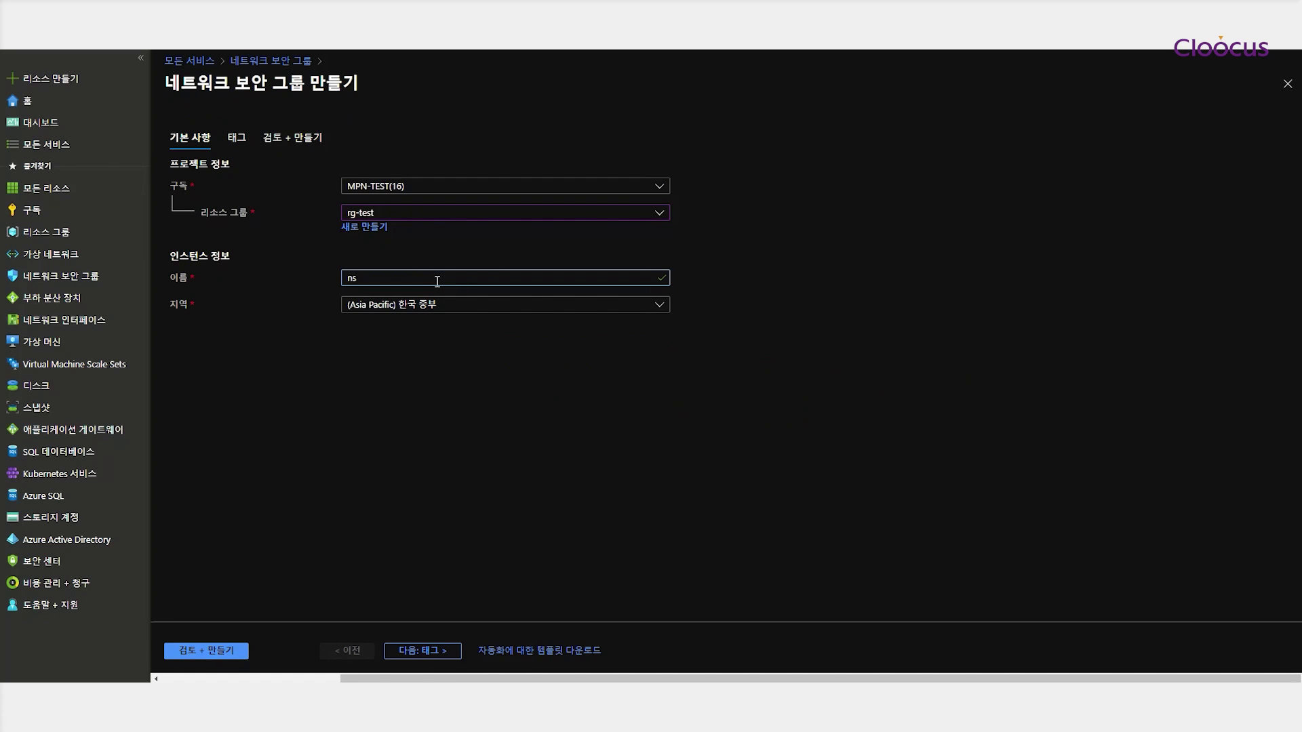
type("nsg-web")
left_click(423, 652)
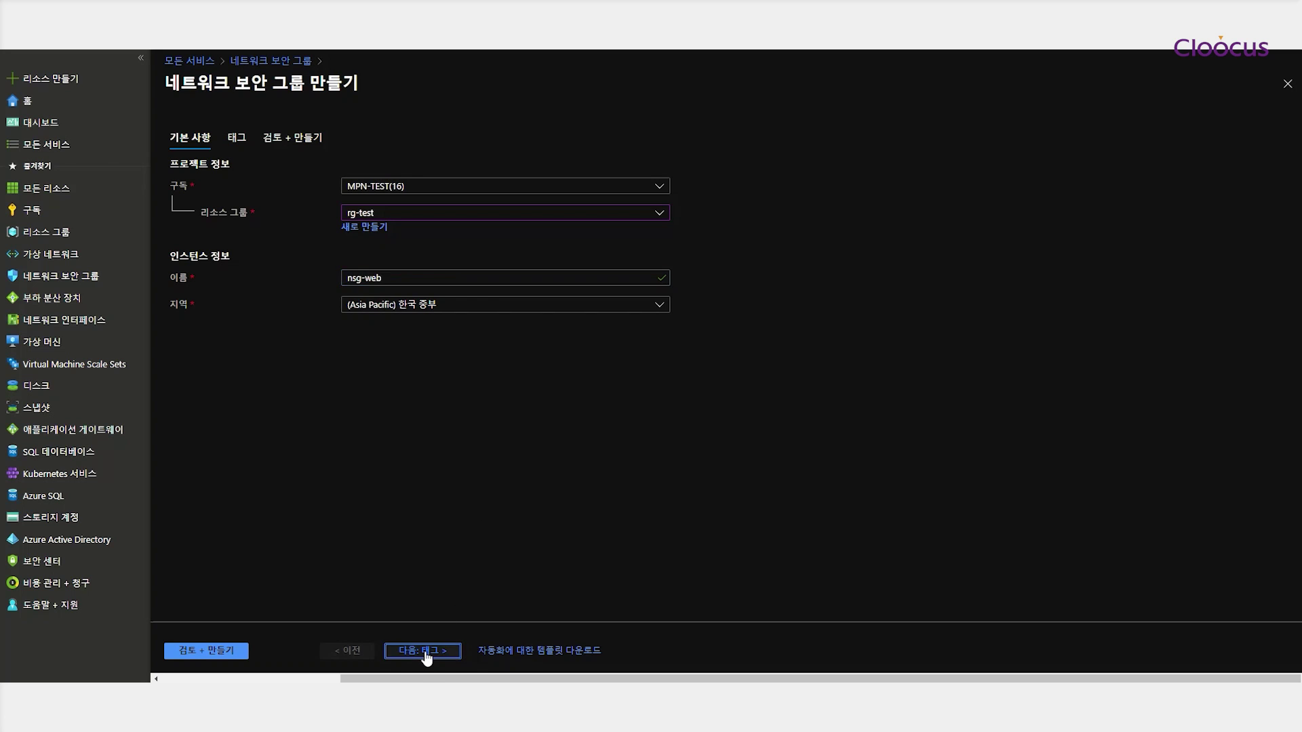
left_click(428, 653)
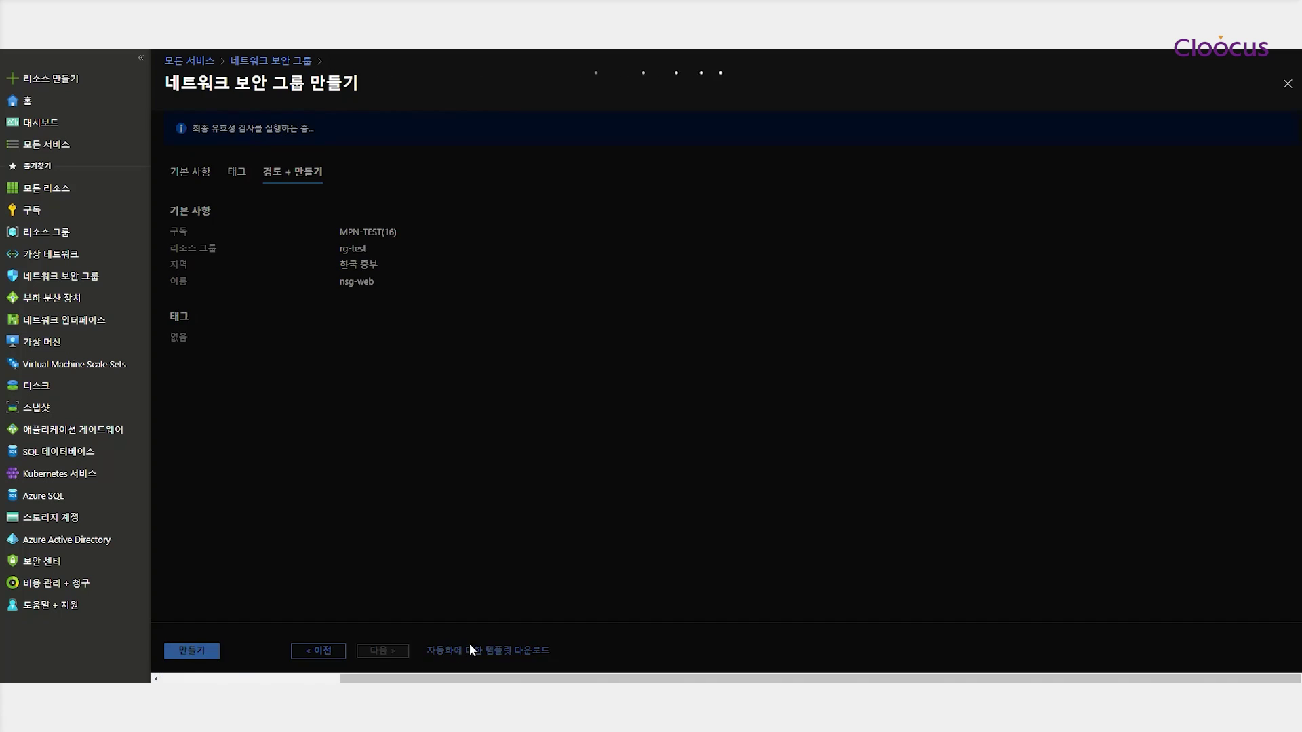
left_click(191, 651)
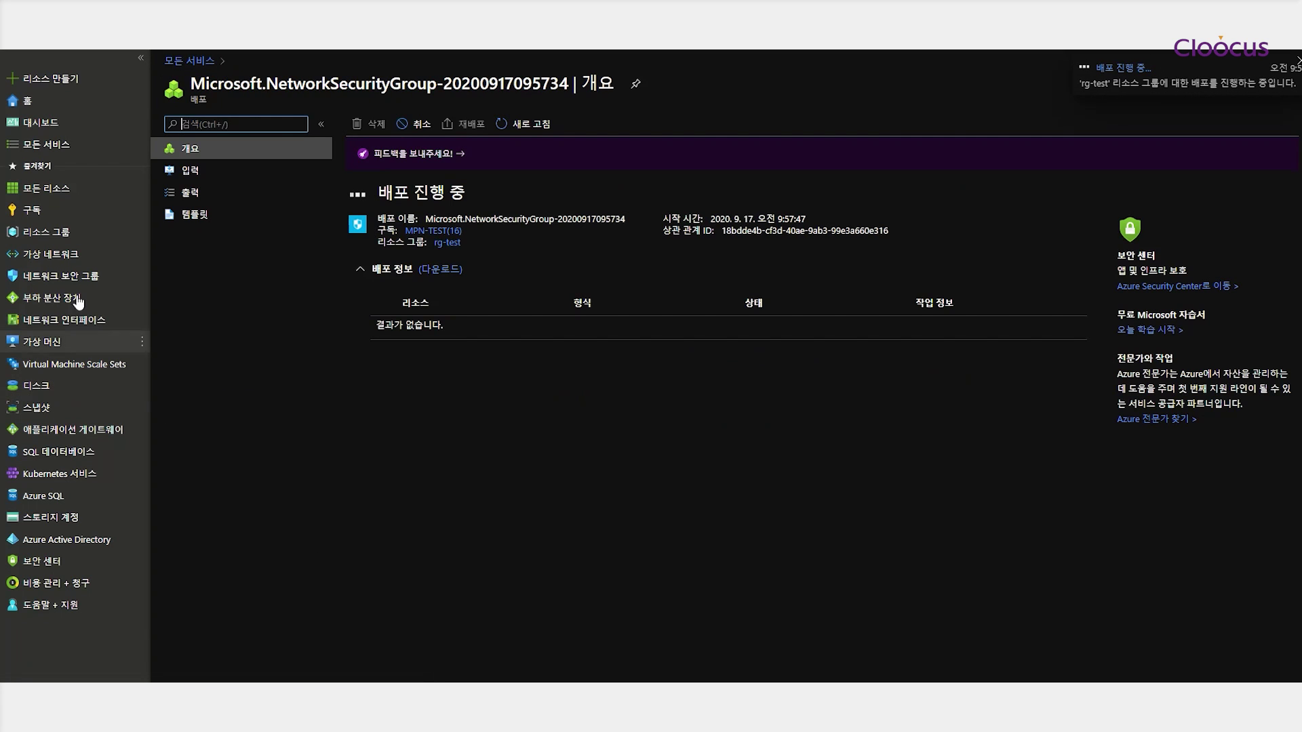
Create a second network security group, nsg-db, in resource group rg-test
left_click(59, 276)
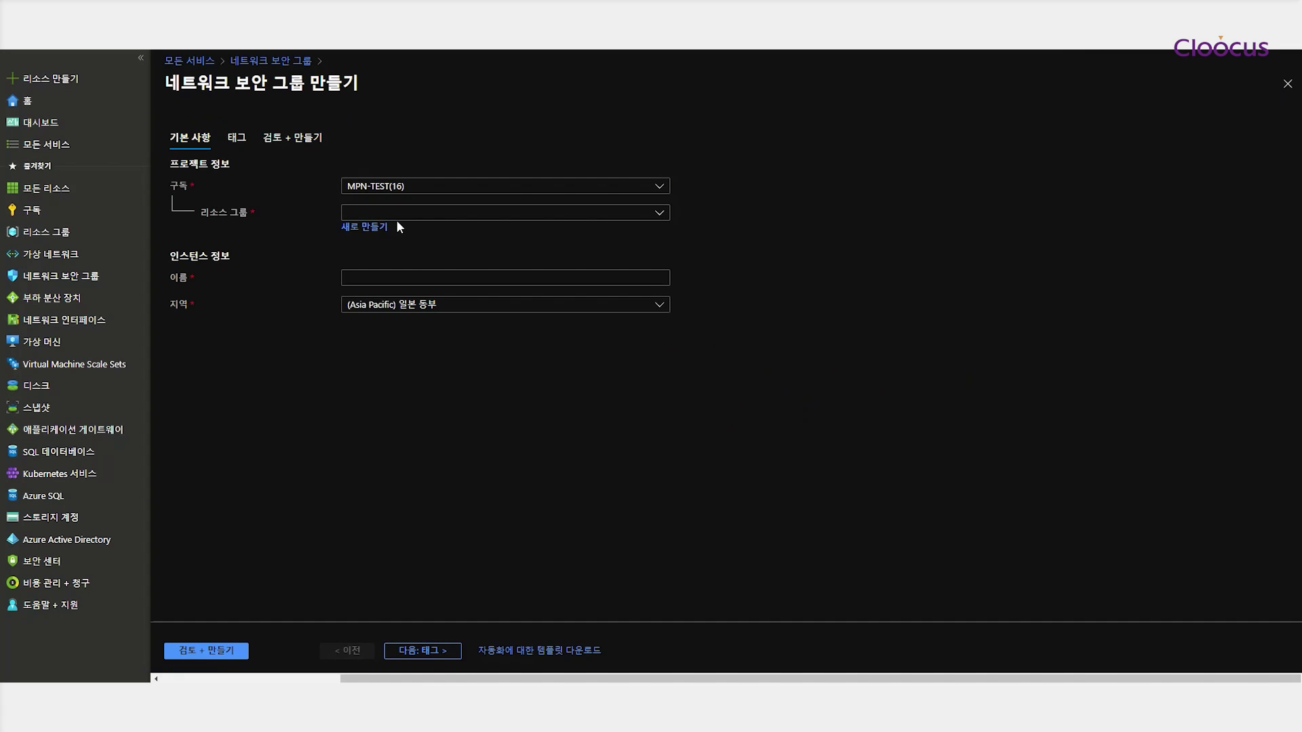
left_click(397, 214)
left_click(374, 281)
left_click(429, 279)
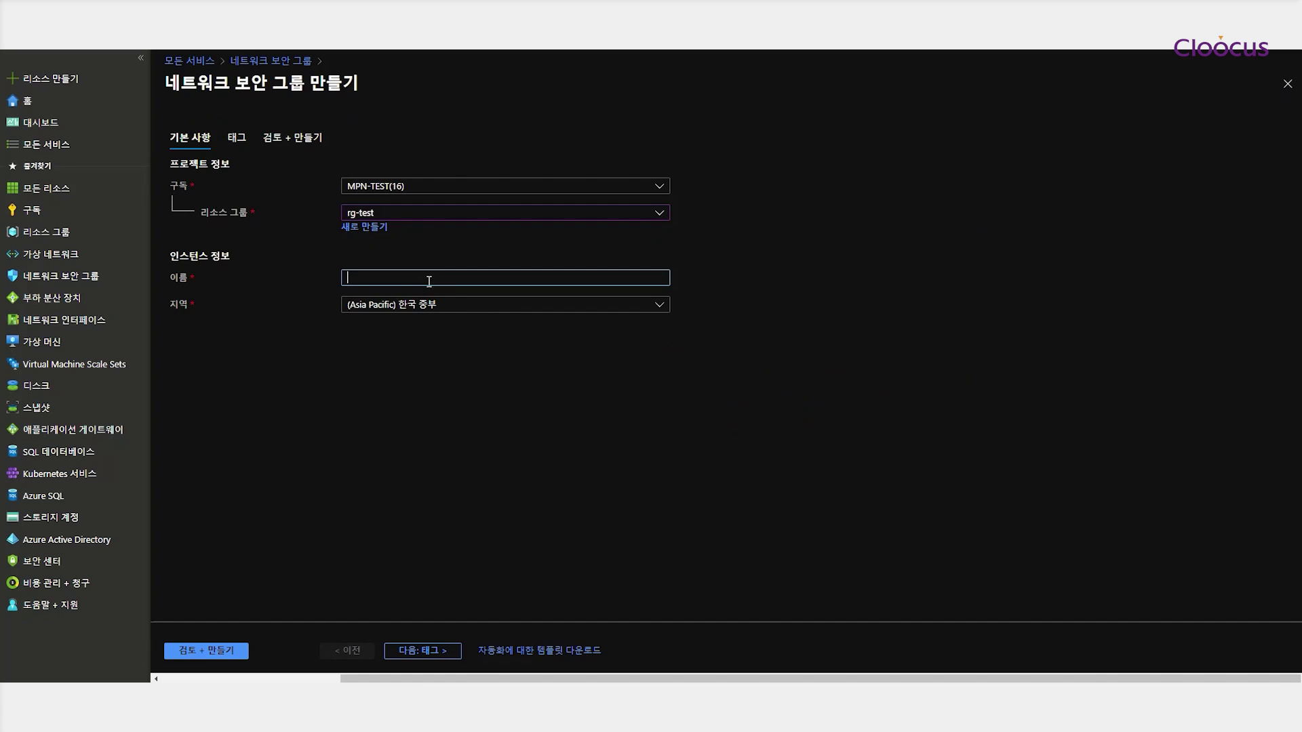
type("nsg-db")
left_click(429, 652)
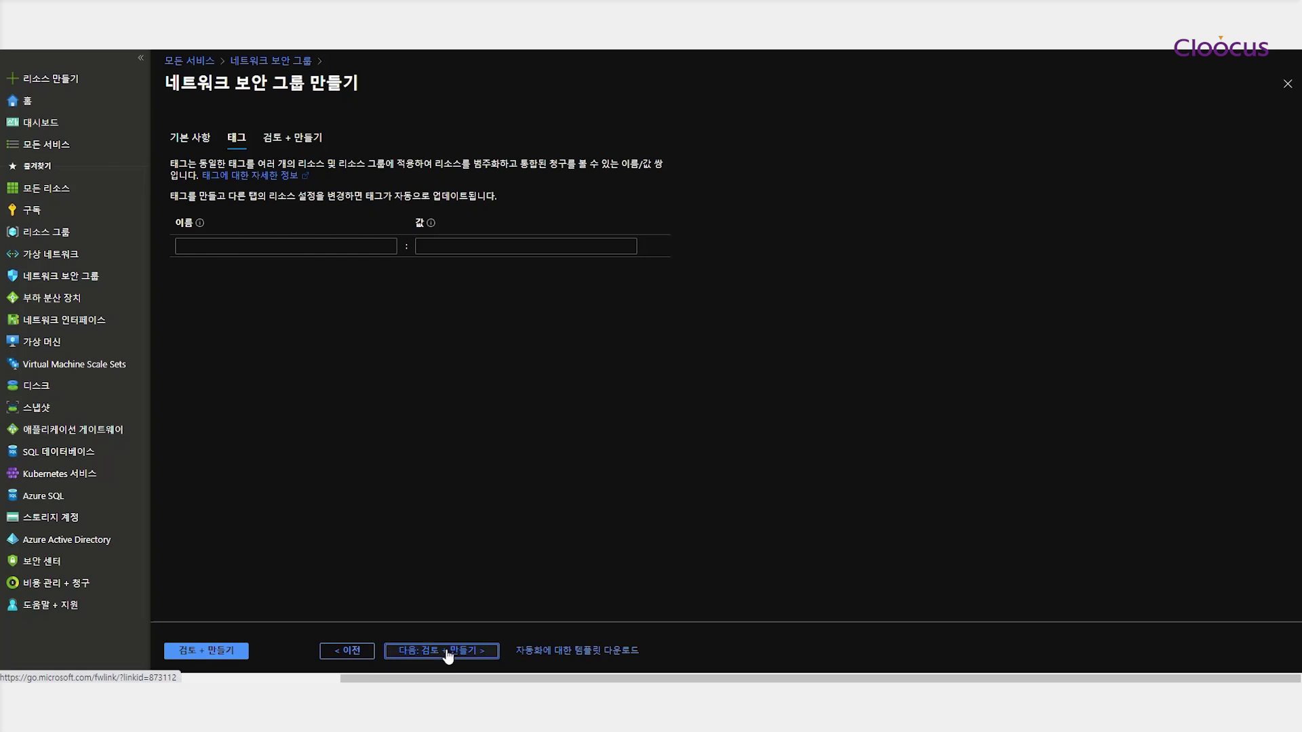
left_click(442, 651)
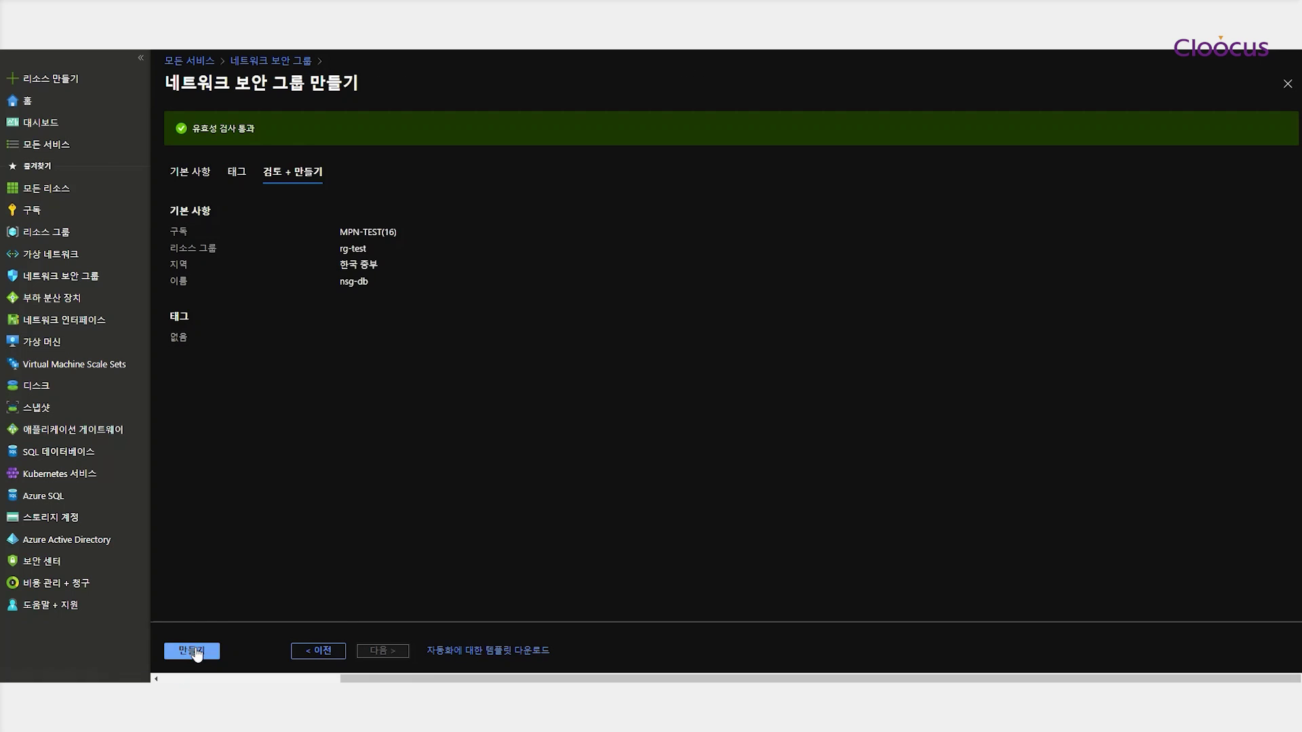
left_click(193, 651)
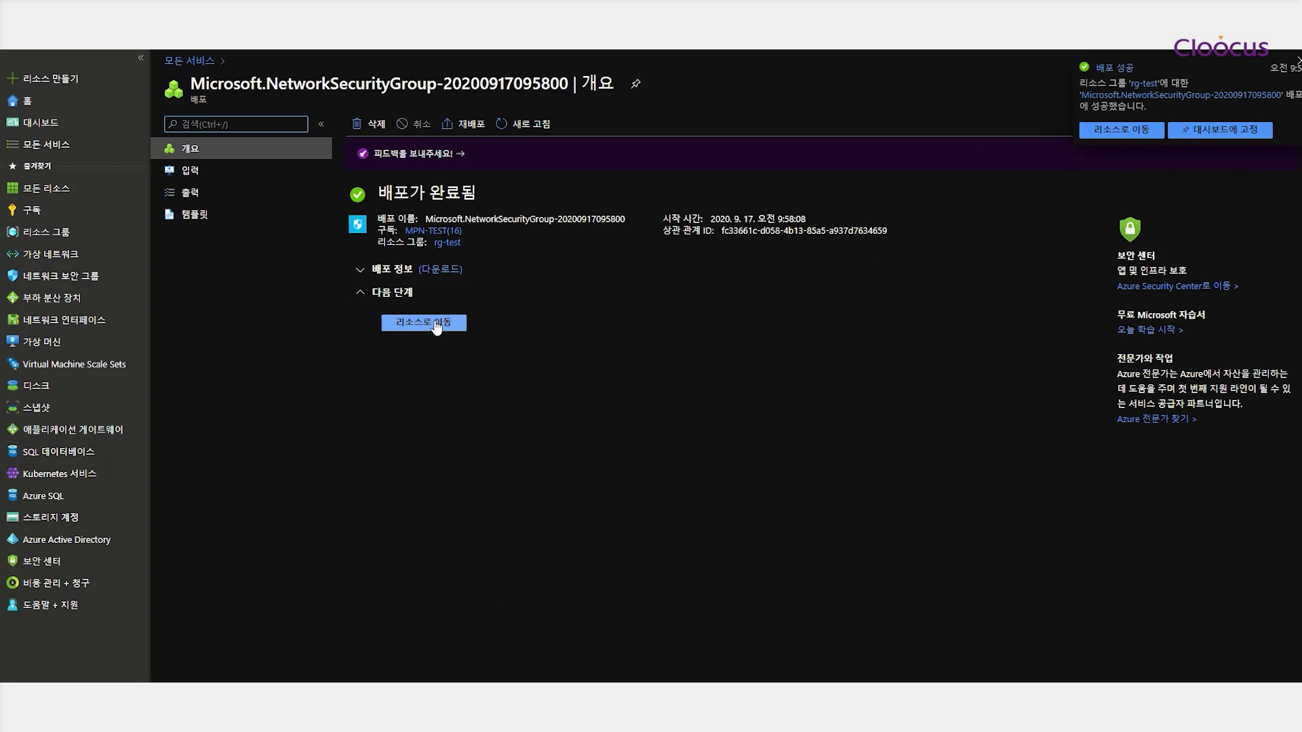
Open nsg-db and review its default inbound and outbound security rules
left_click(434, 323)
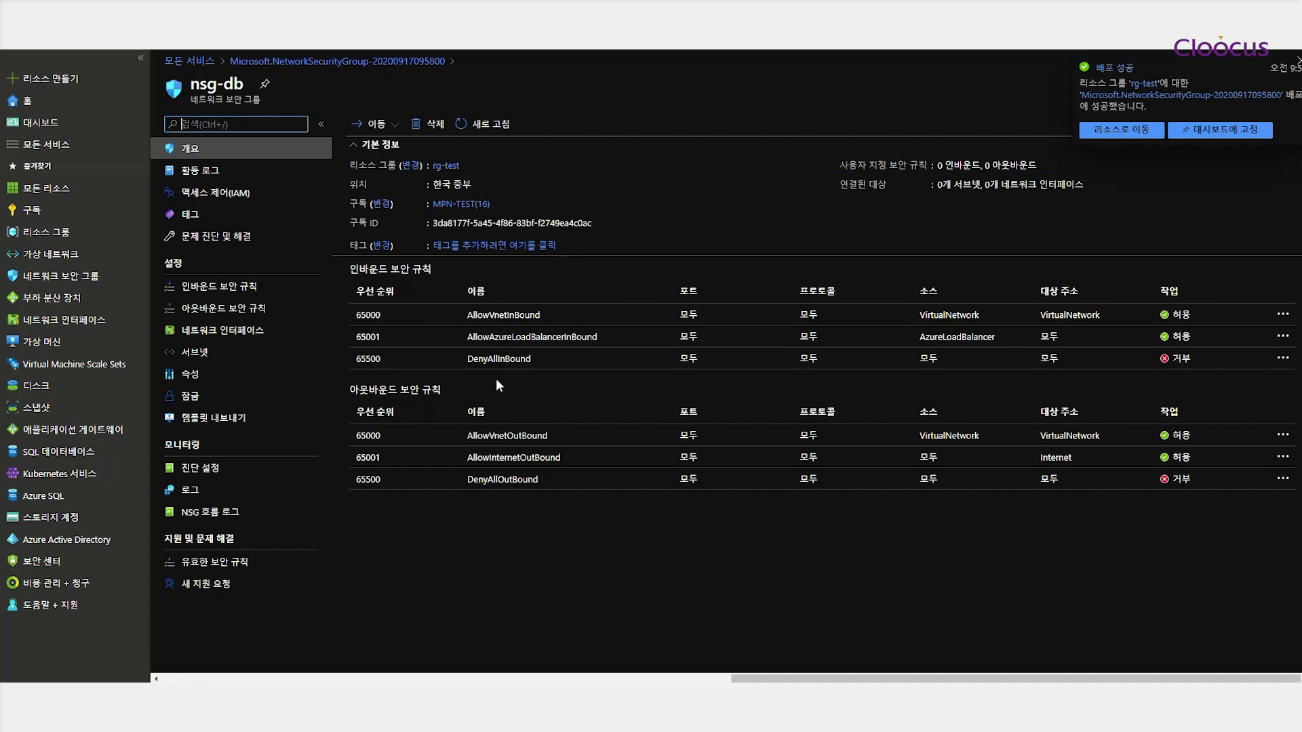
left_click(240, 293)
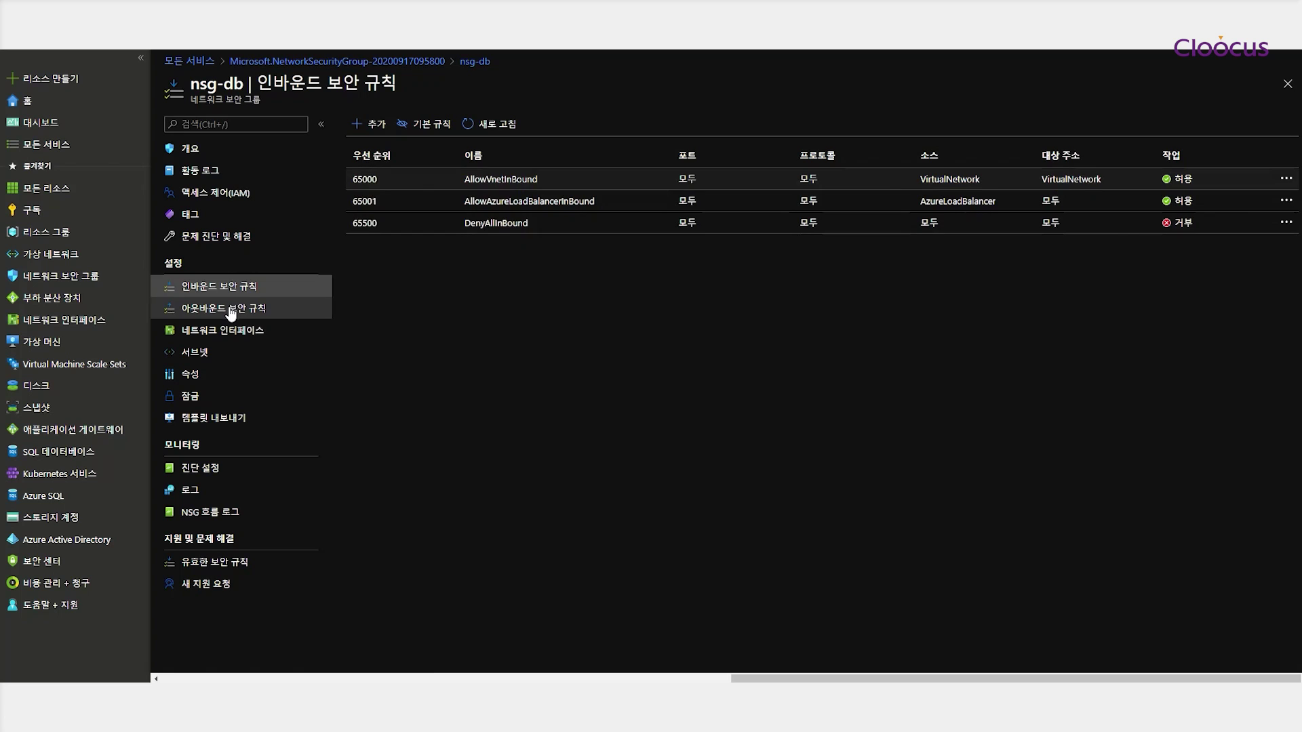
left_click(229, 311)
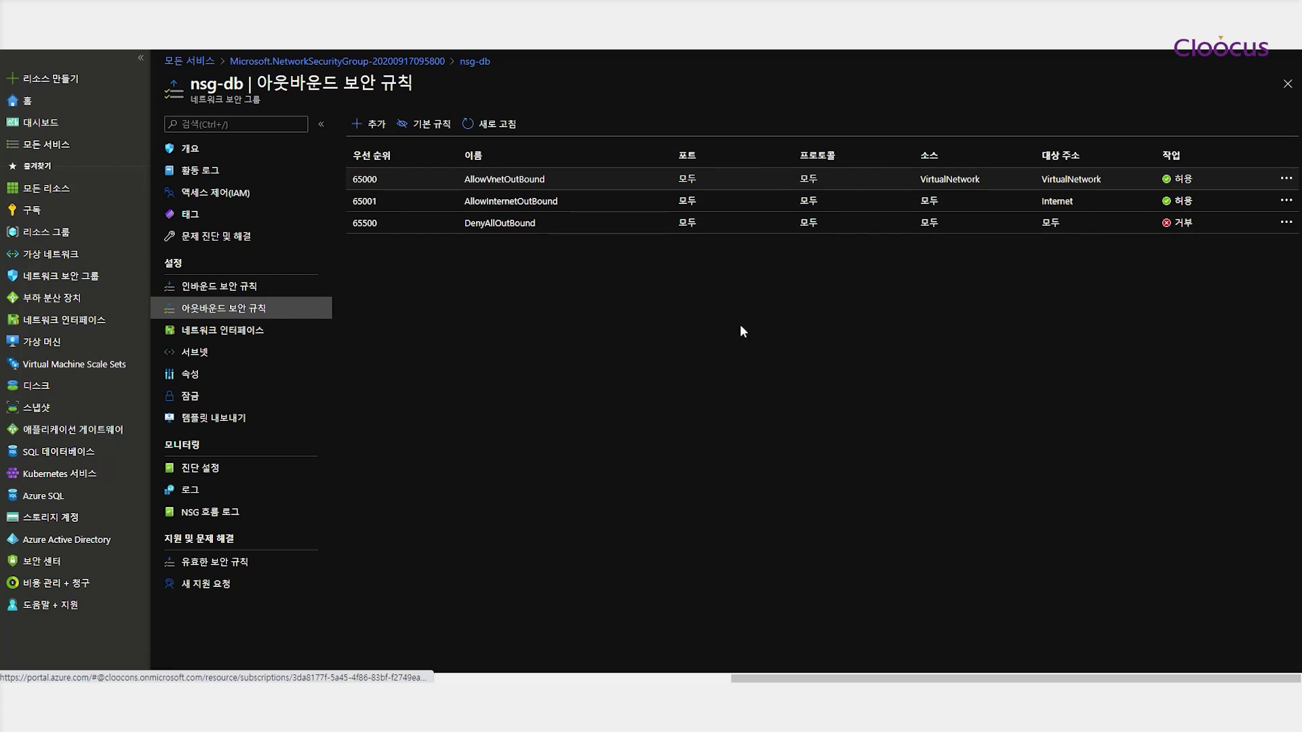
left_click(225, 293)
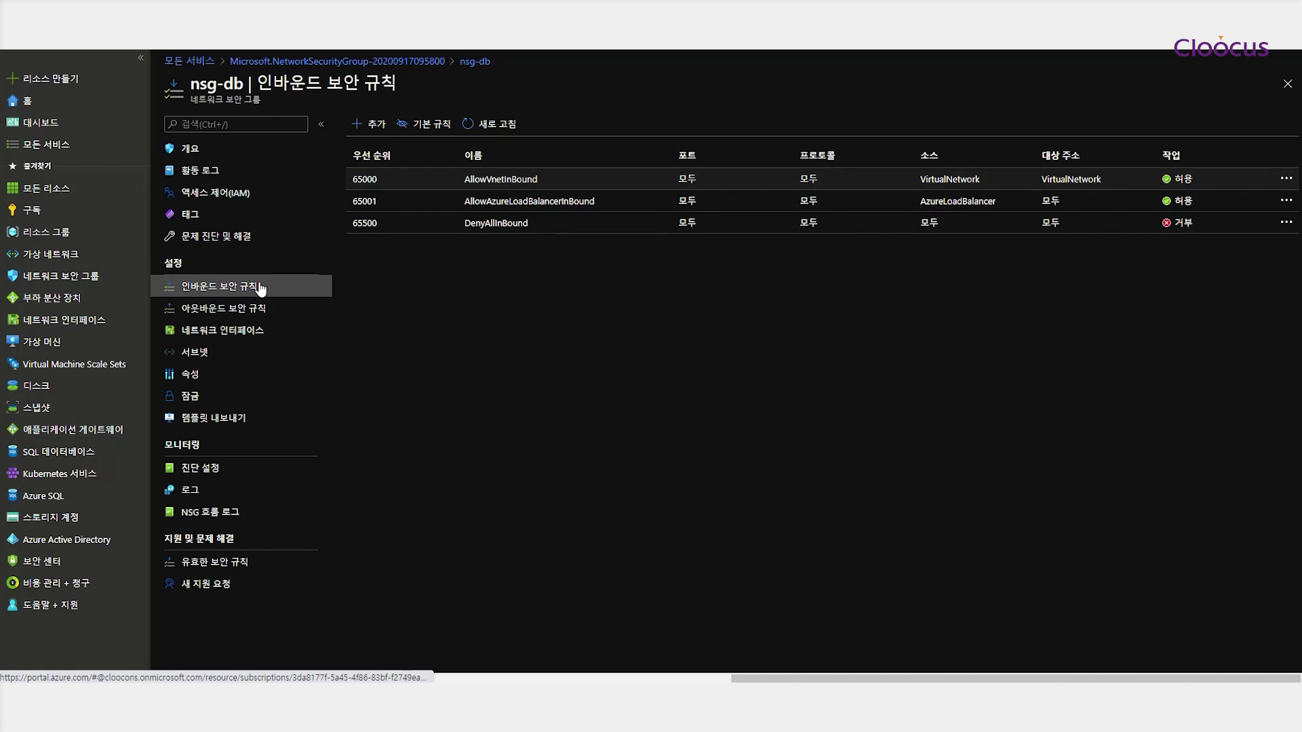
left_click(49, 259)
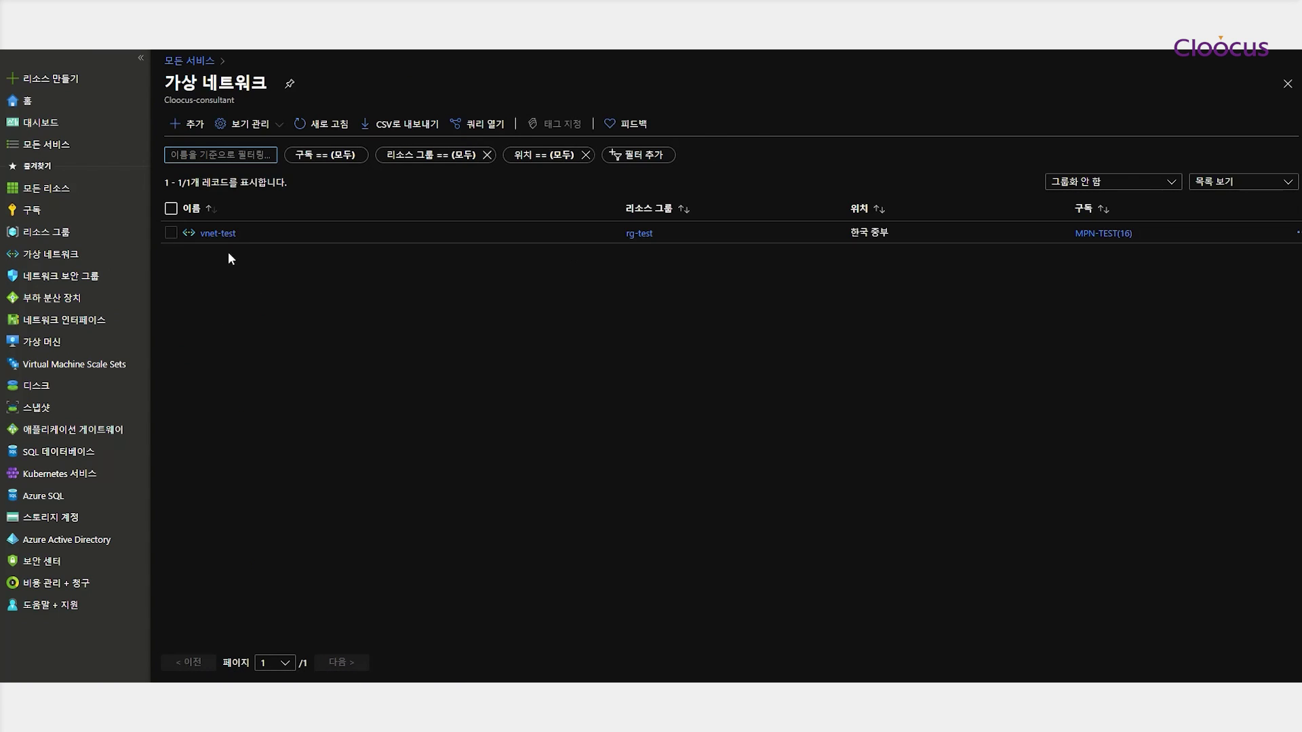
In vnet-test, associate subnet-web with nsg-web and save
left_click(220, 234)
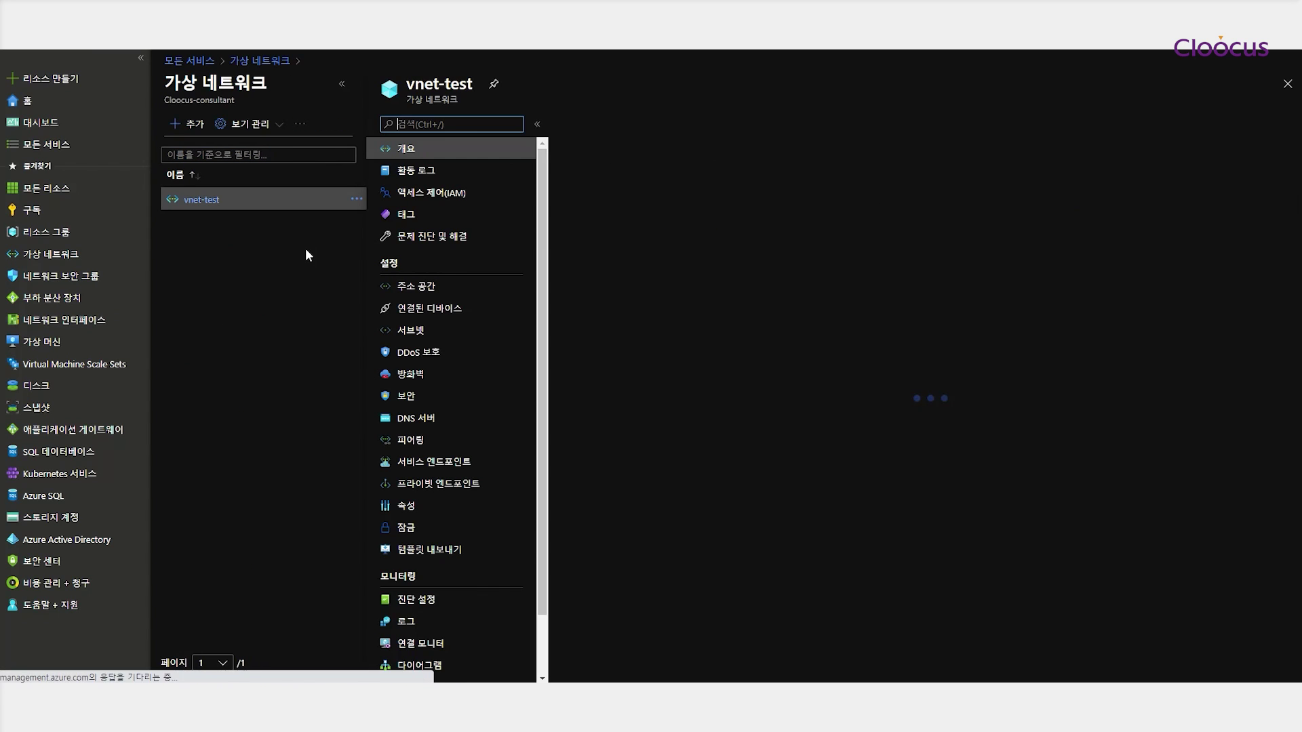
left_click(415, 330)
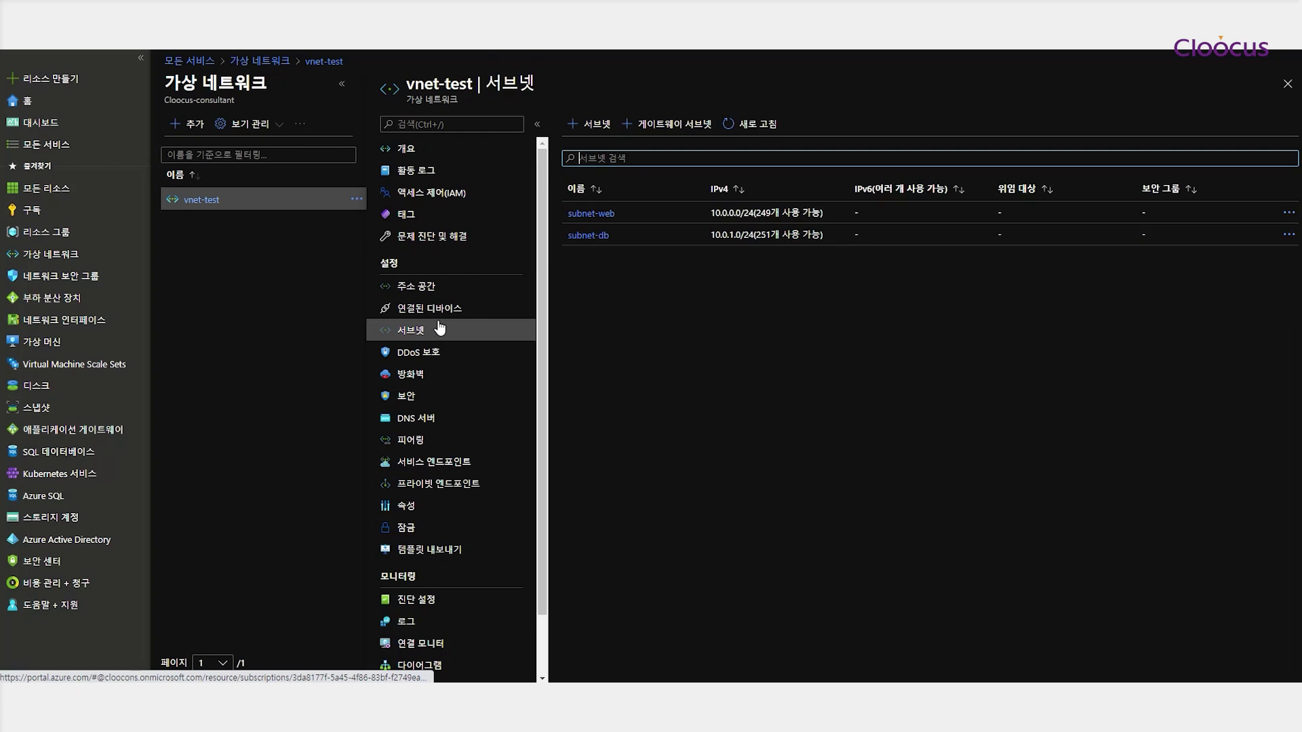
left_click(592, 213)
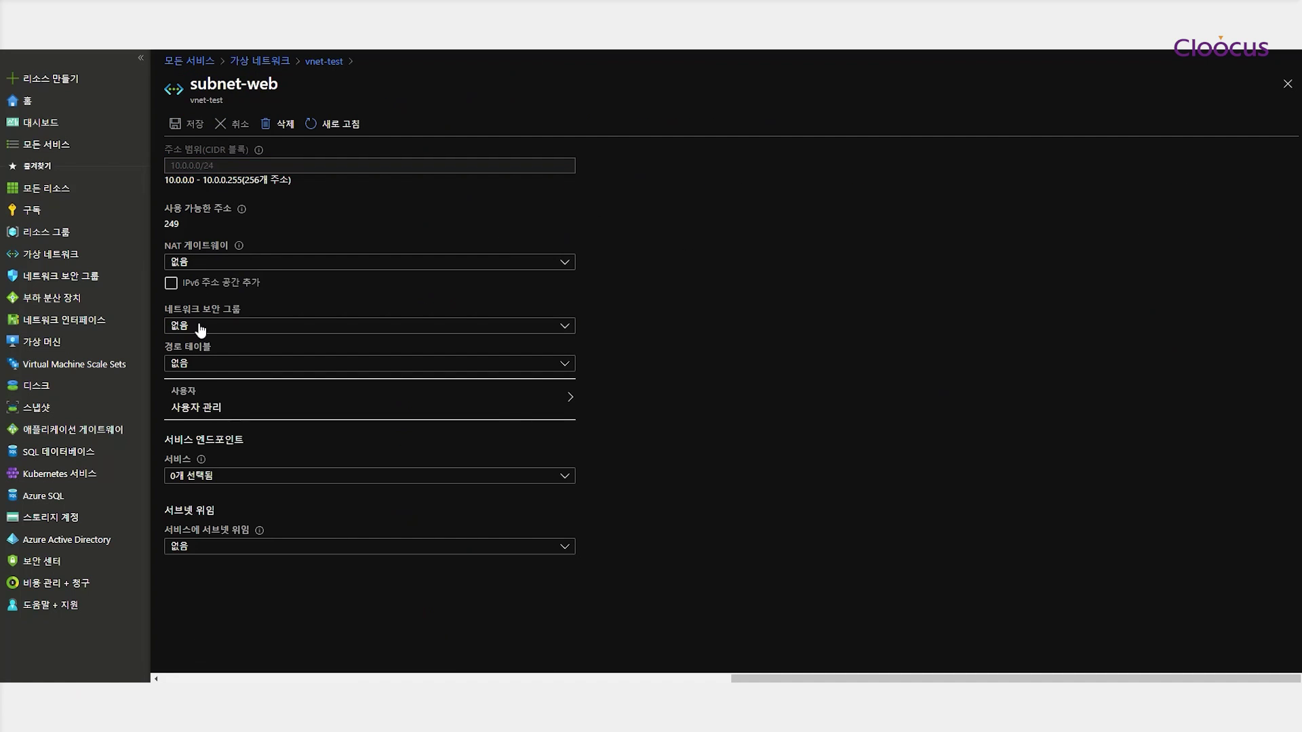
left_click(200, 327)
left_click(183, 413)
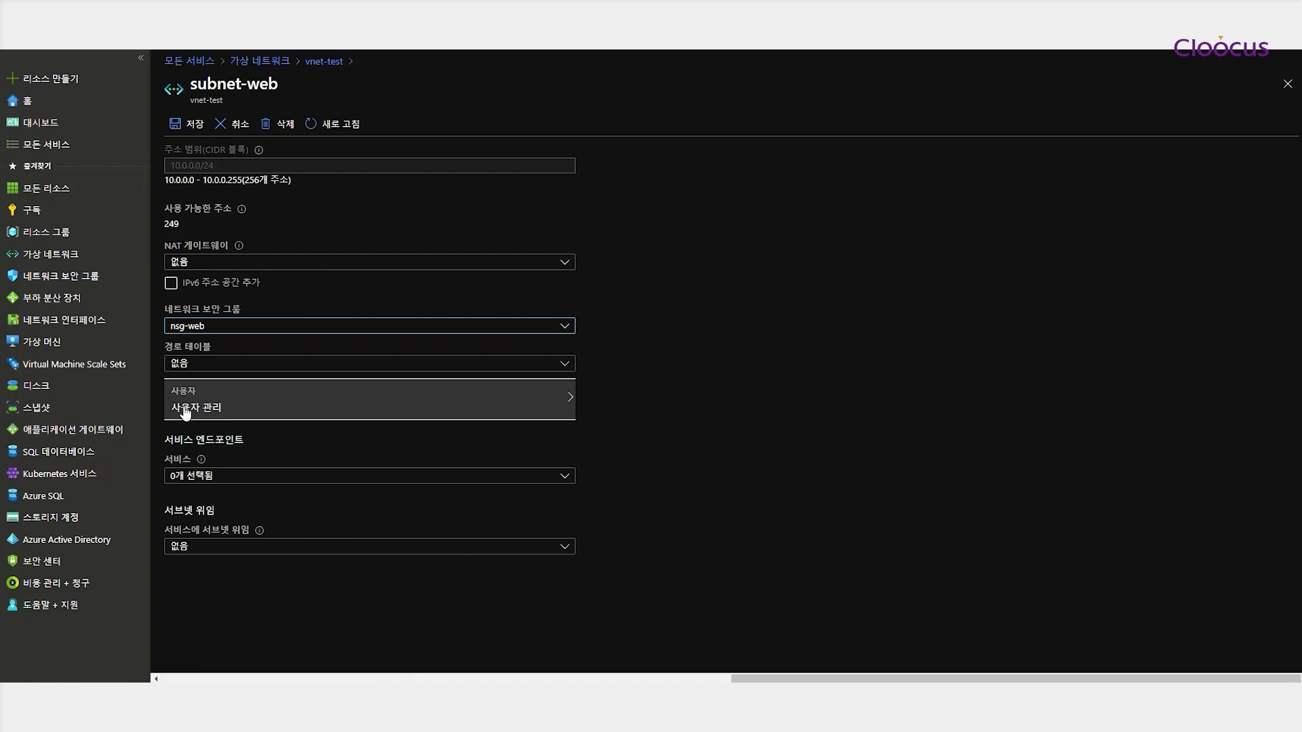
left_click(188, 123)
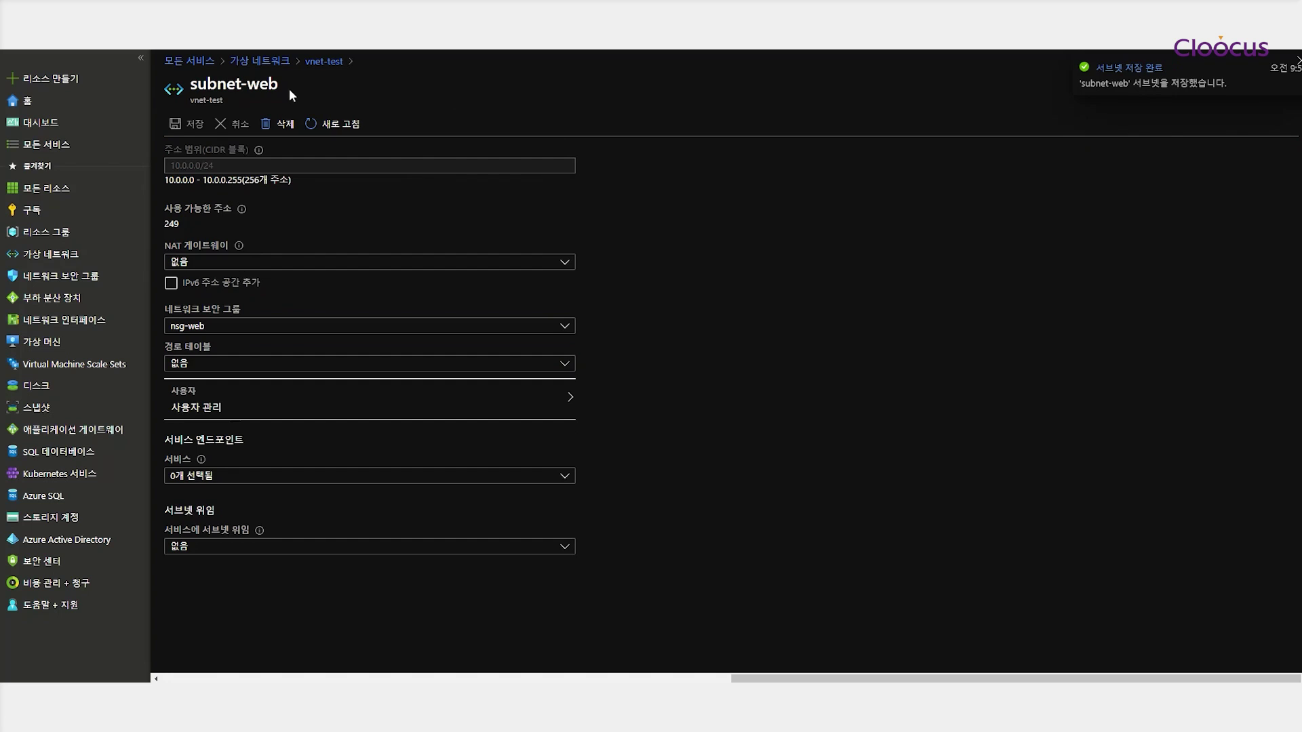
left_click(324, 61)
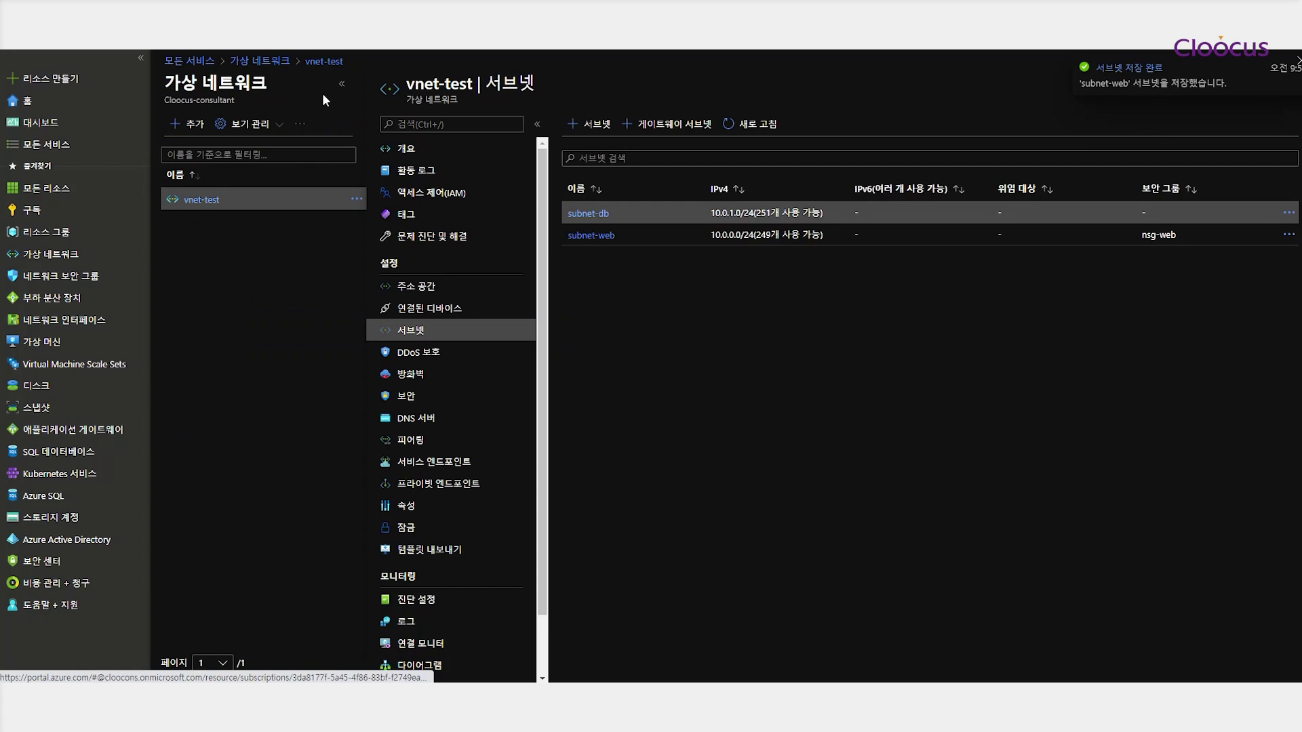
Confirm subnet-web's group, then associate subnet-db with nsg-db and save
left_click(590, 236)
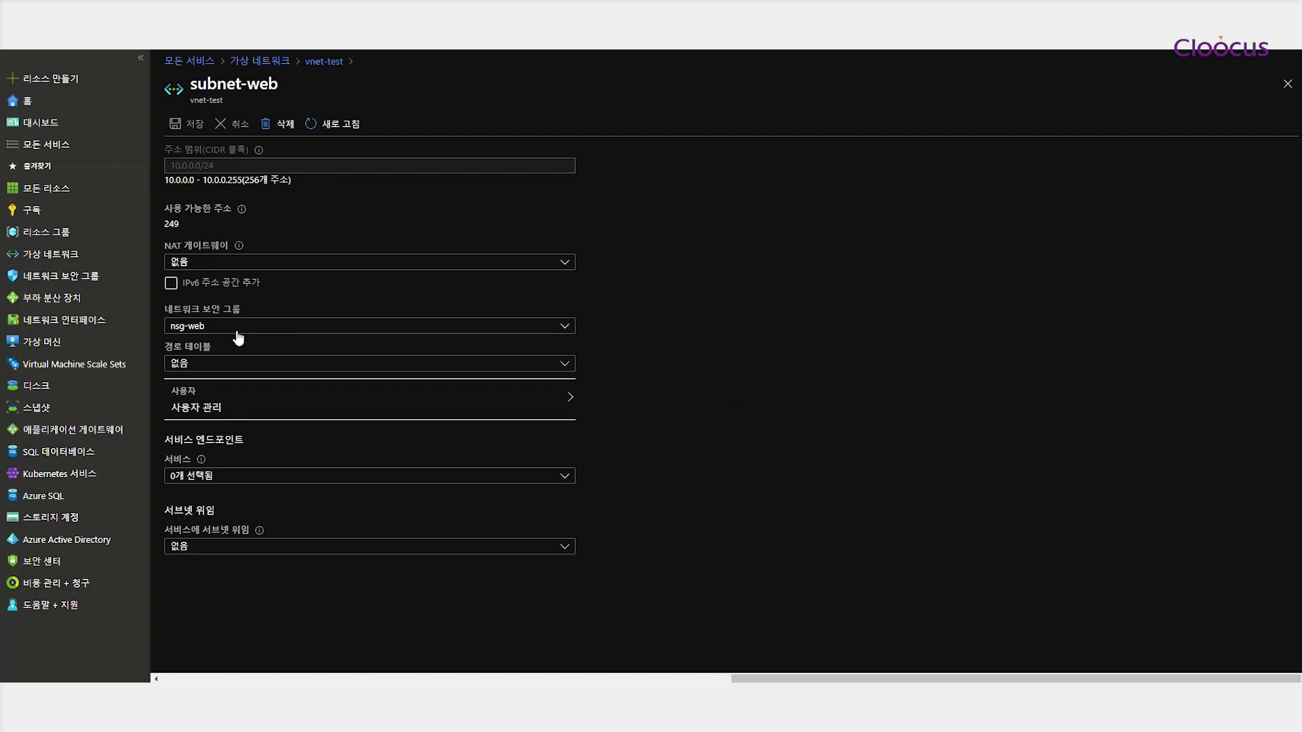
left_click(318, 61)
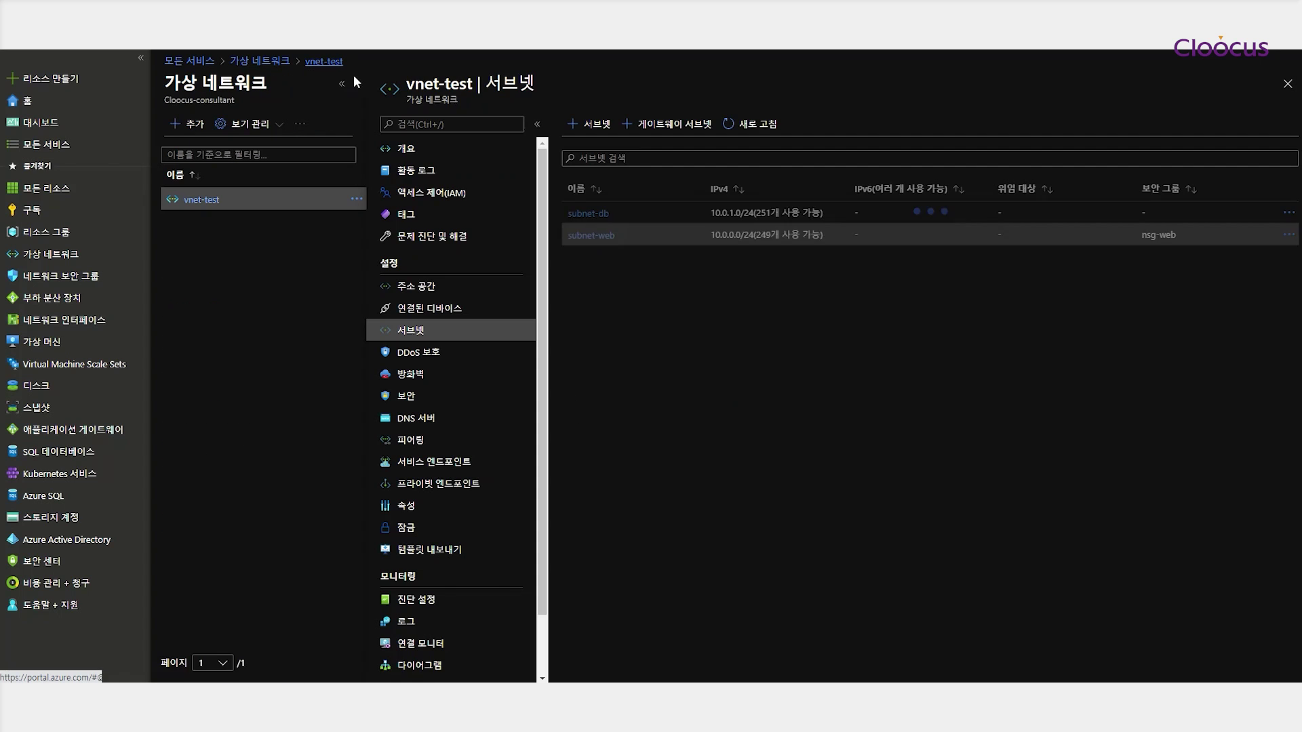
left_click(589, 214)
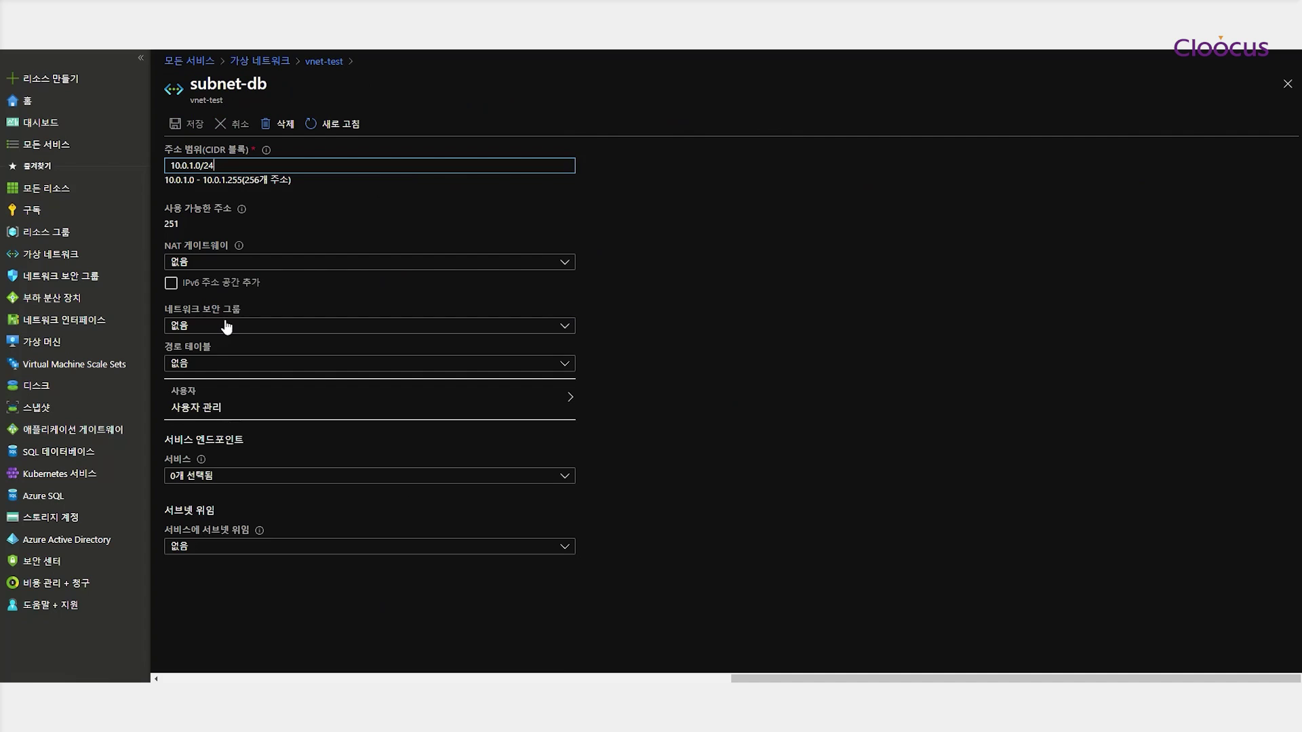
left_click(227, 327)
left_click(223, 370)
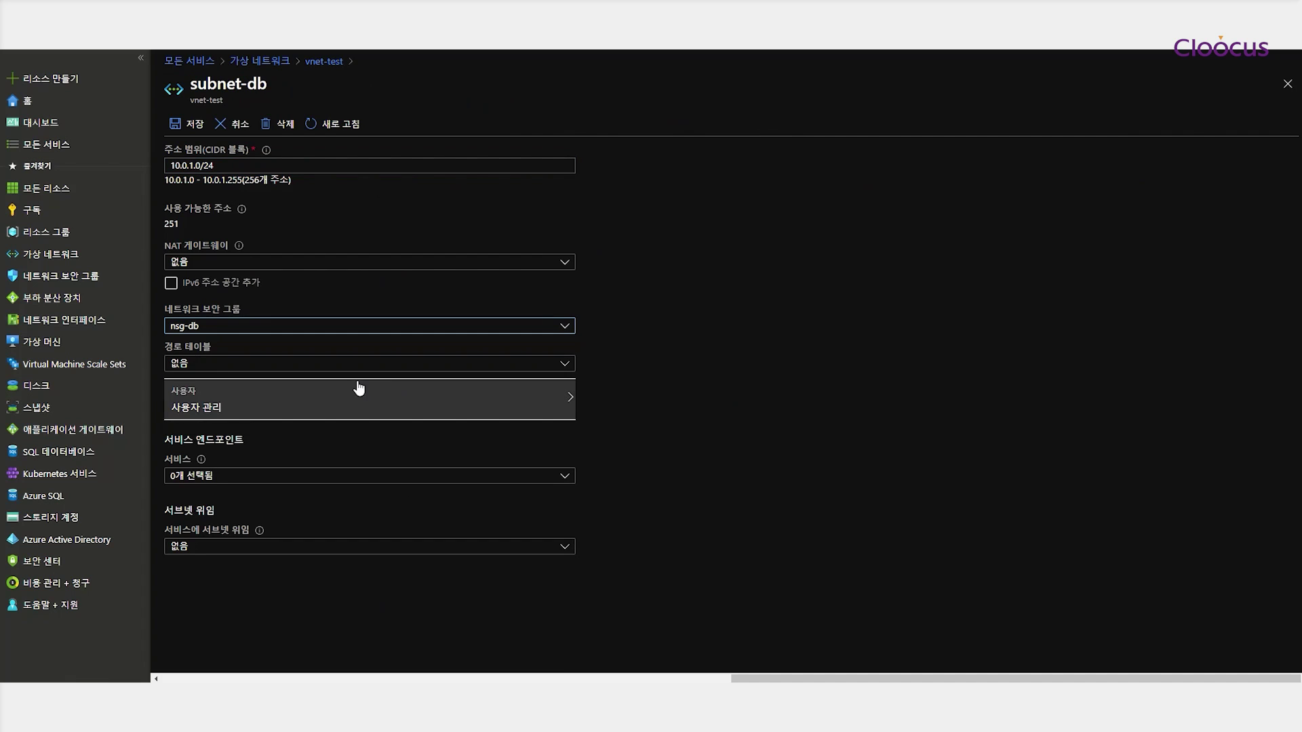
left_click(189, 124)
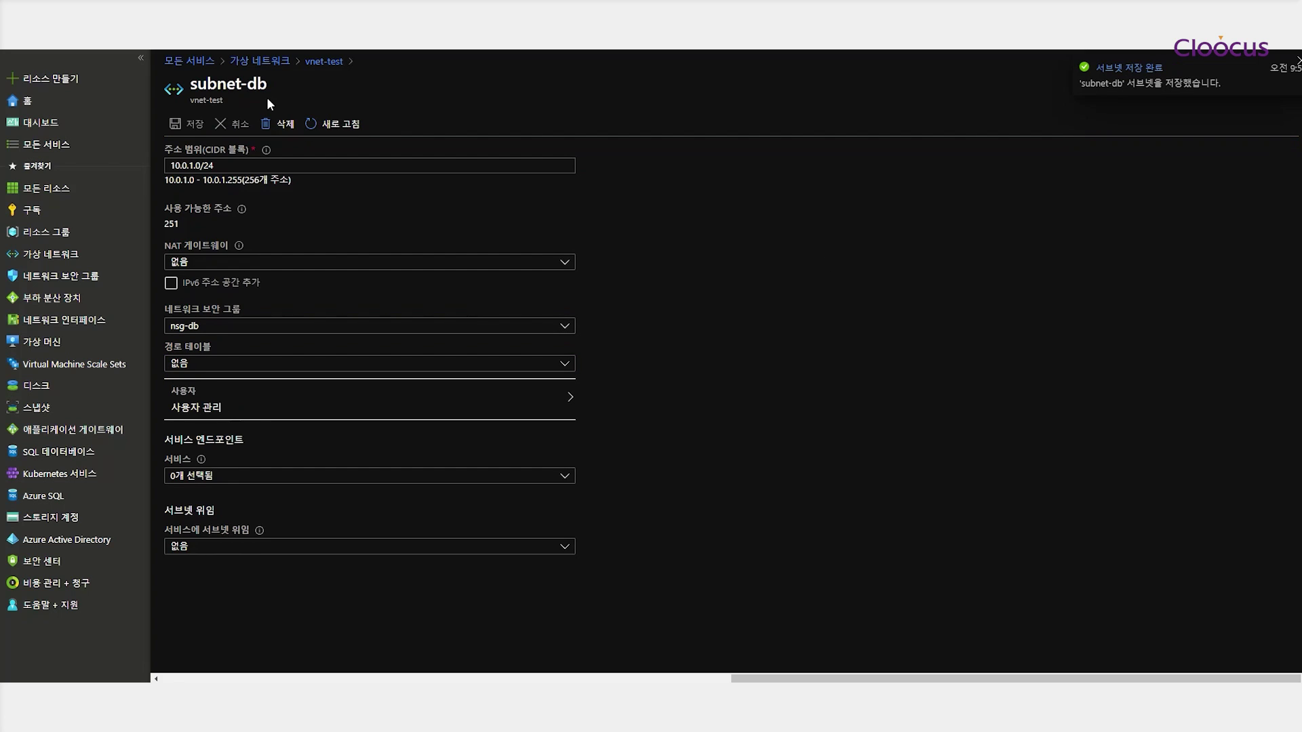
left_click(324, 61)
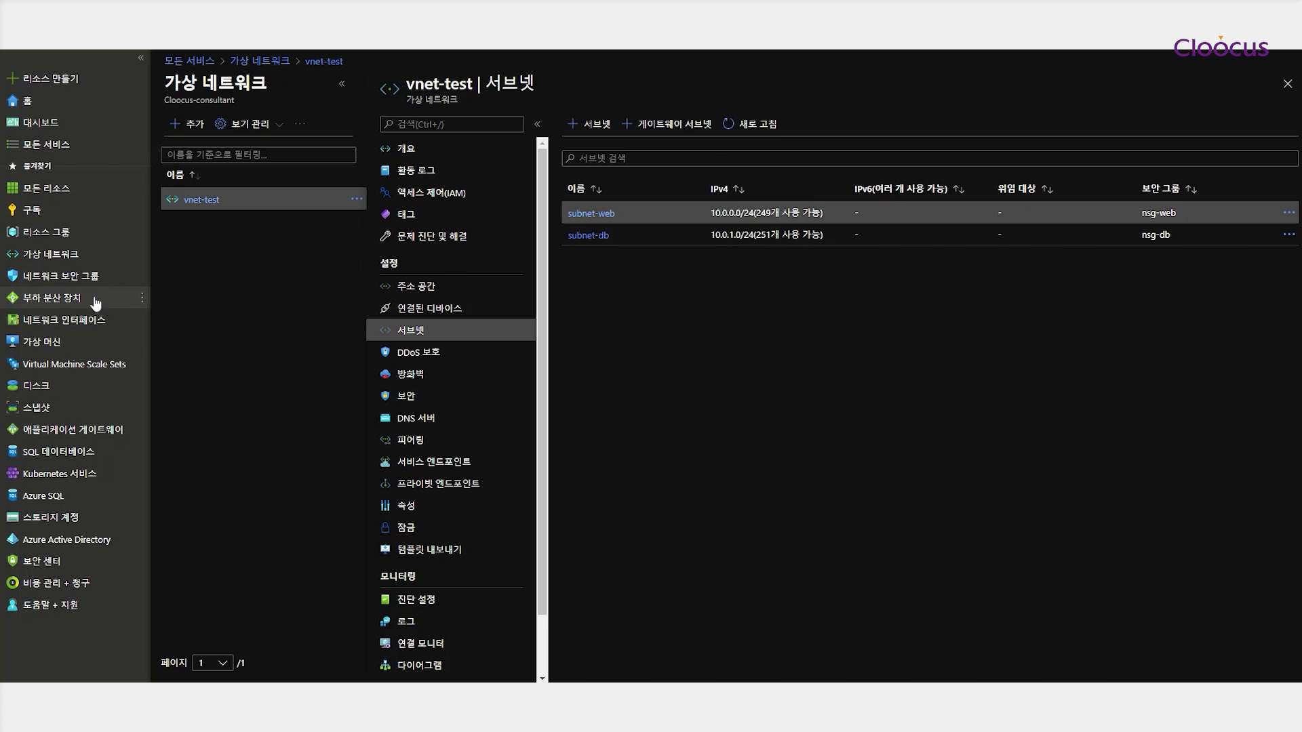
left_click(61, 278)
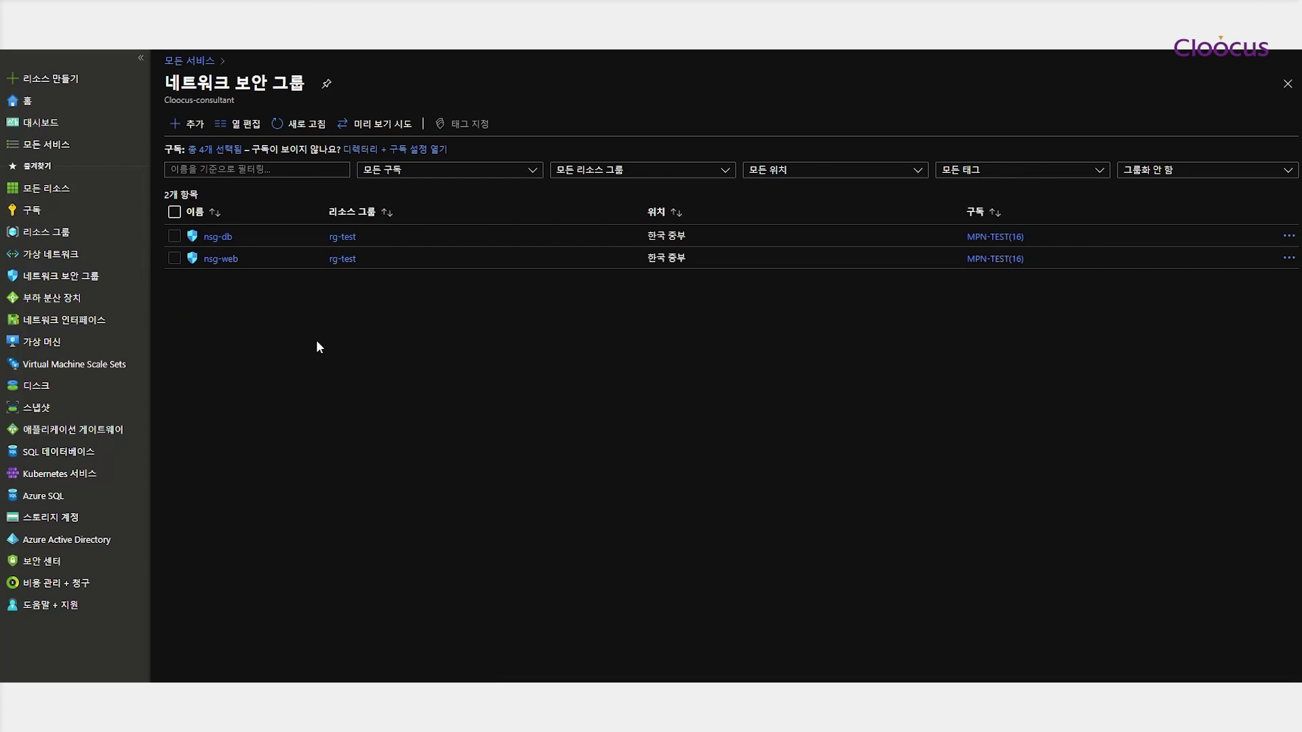
Add nsg-web inbound rule rdp-tcp-3389 for TCP destination port 3389, replacing the 8080 default
left_click(220, 258)
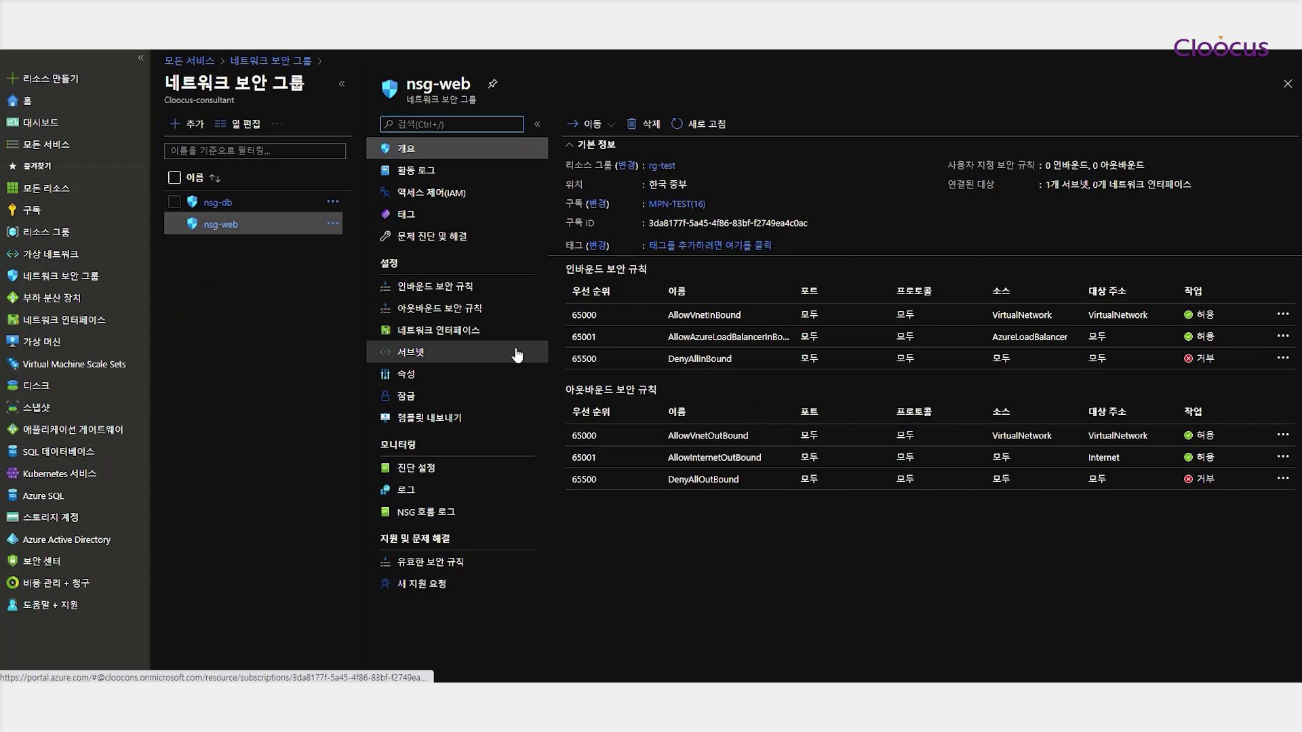
left_click(445, 288)
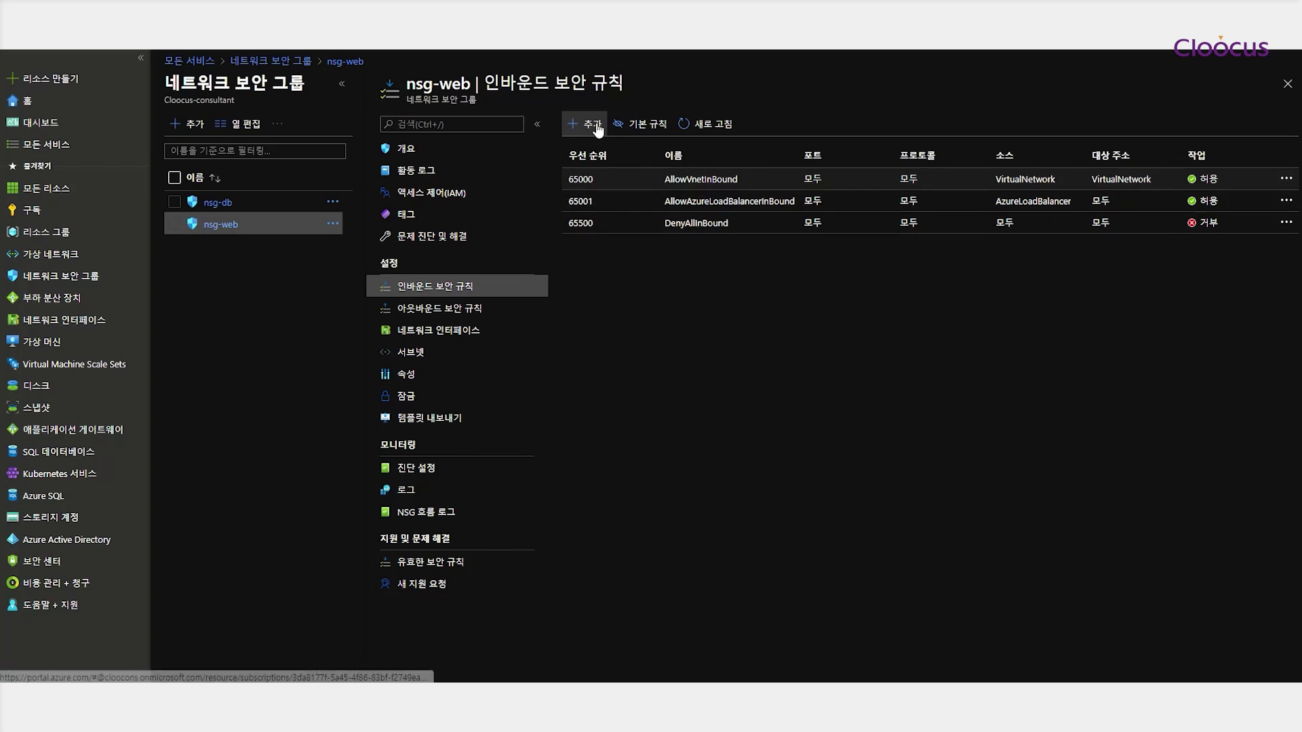
left_click(591, 125)
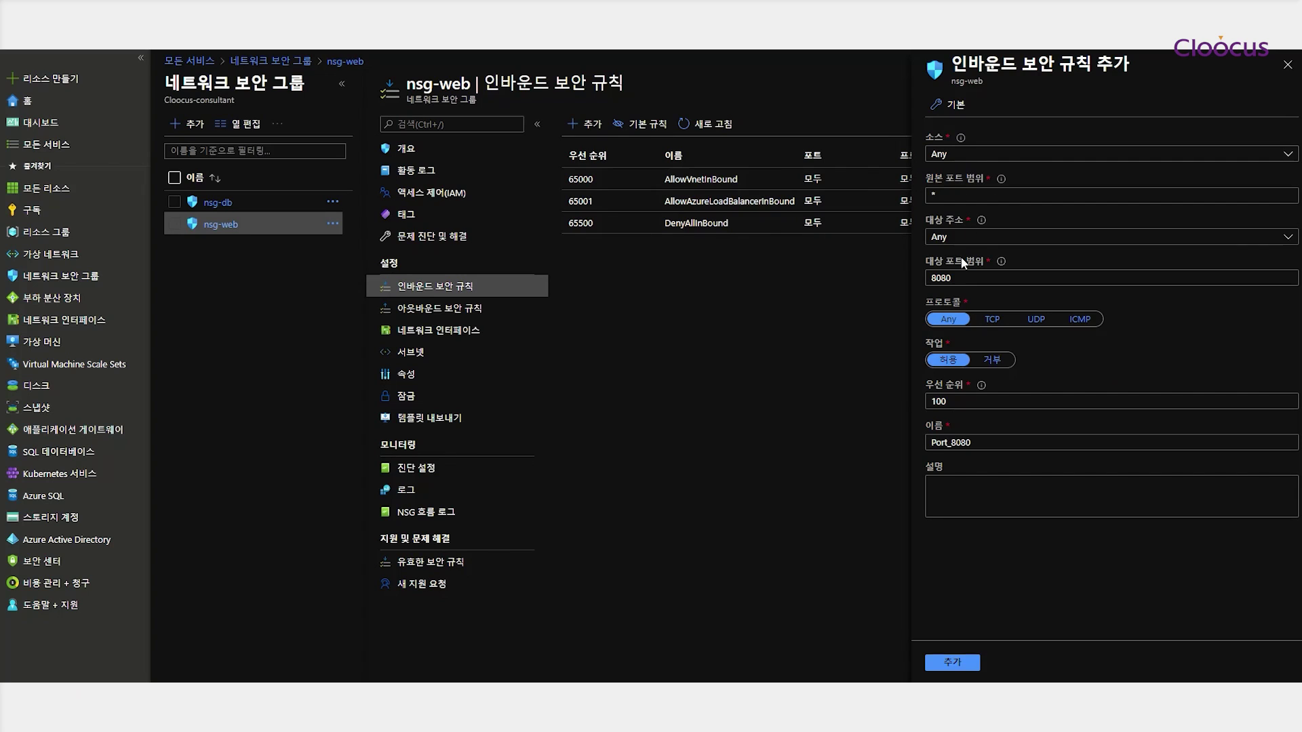
left_click_drag(963, 278, 889, 281)
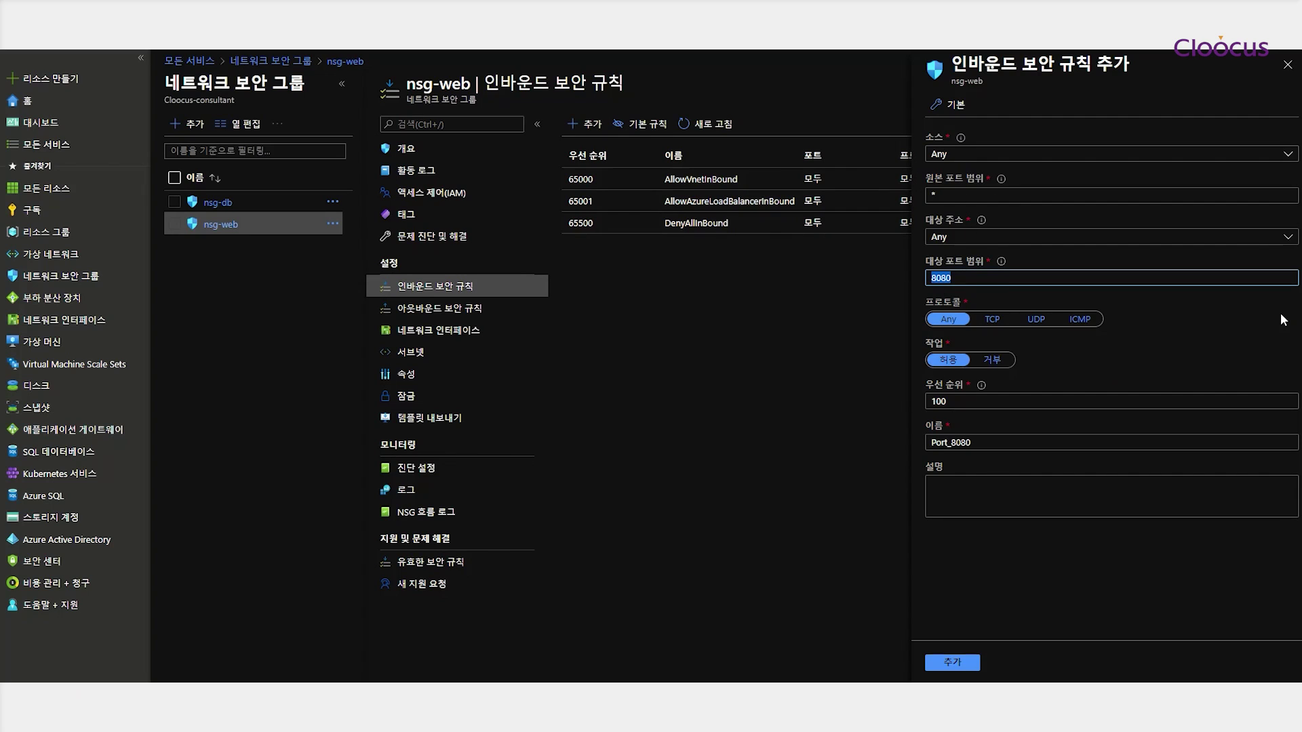
type("3389")
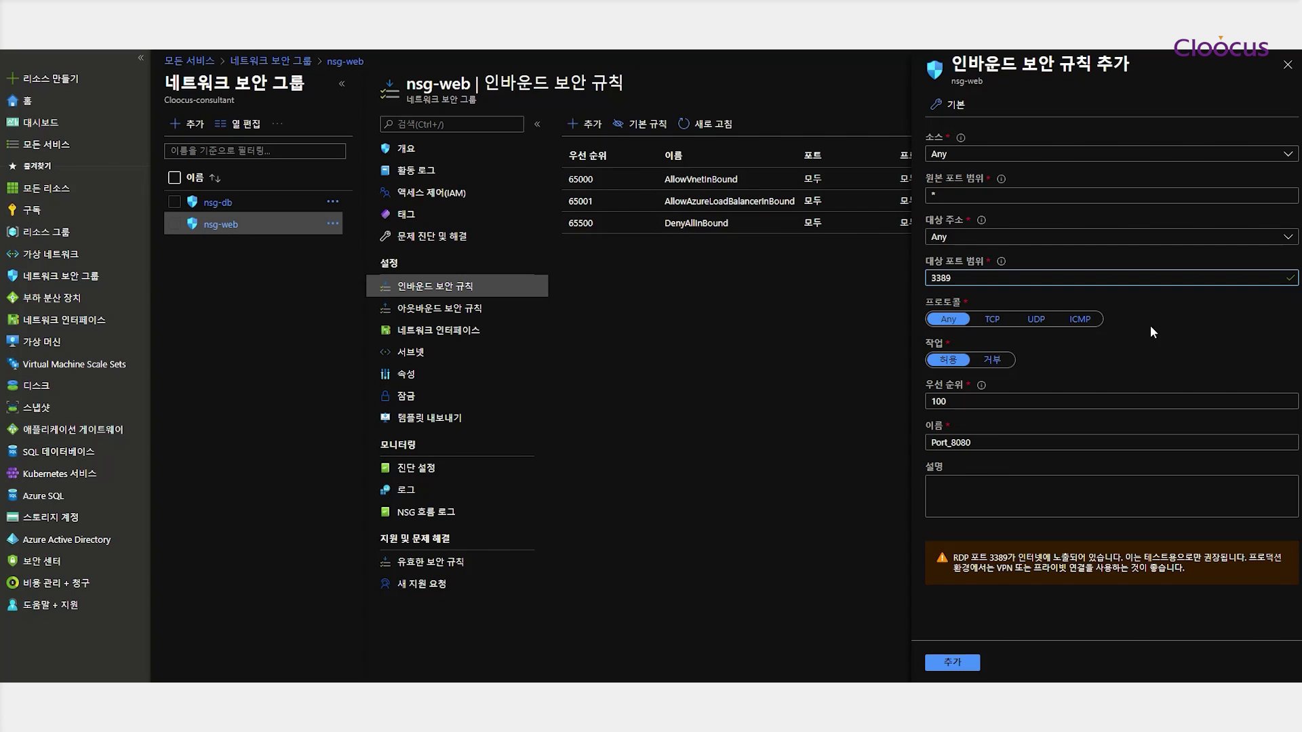
left_click(991, 319)
left_click_drag(983, 442, 802, 445)
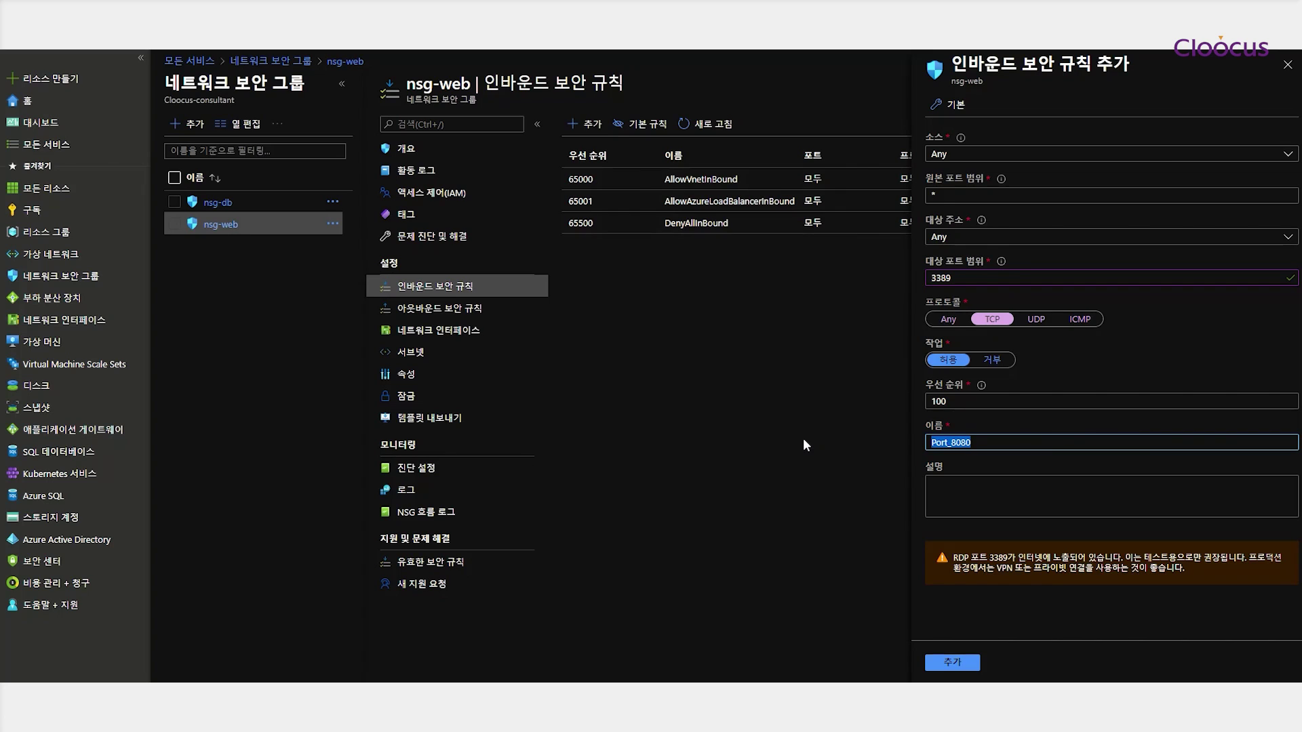
type("rdp-")
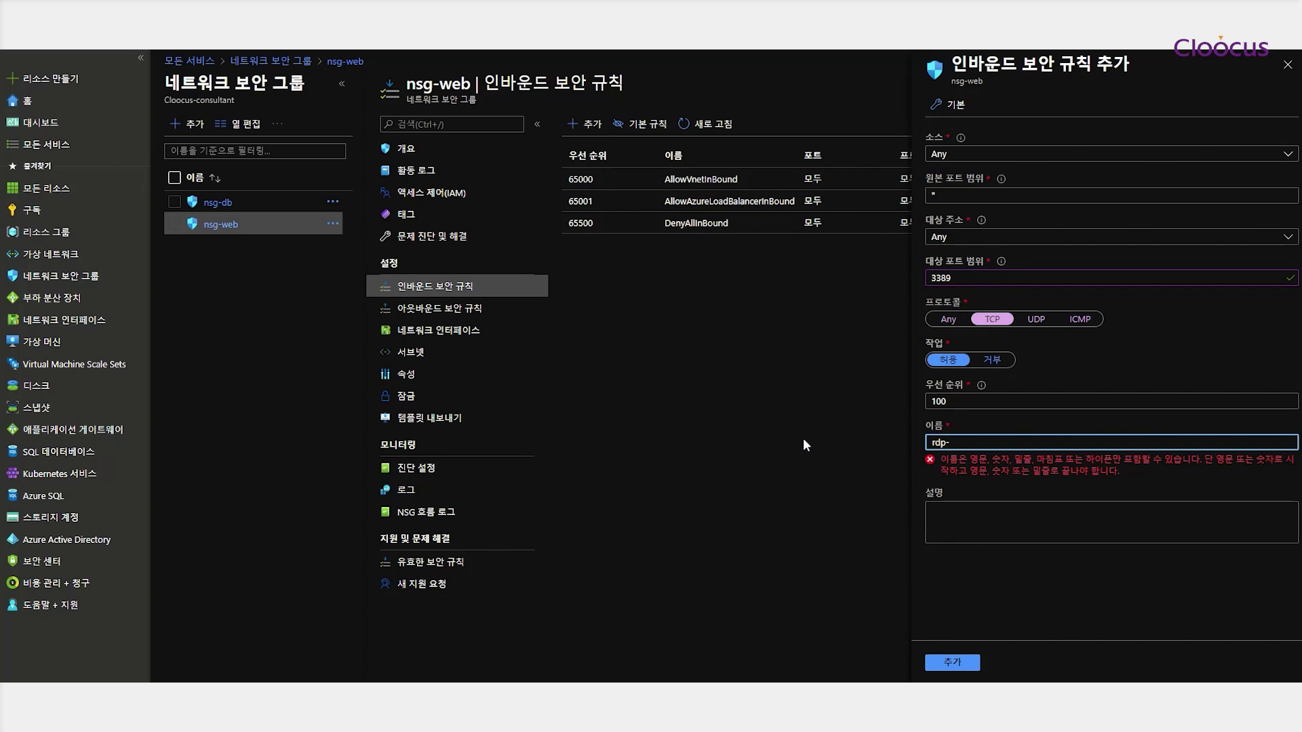
type("tcp-3389")
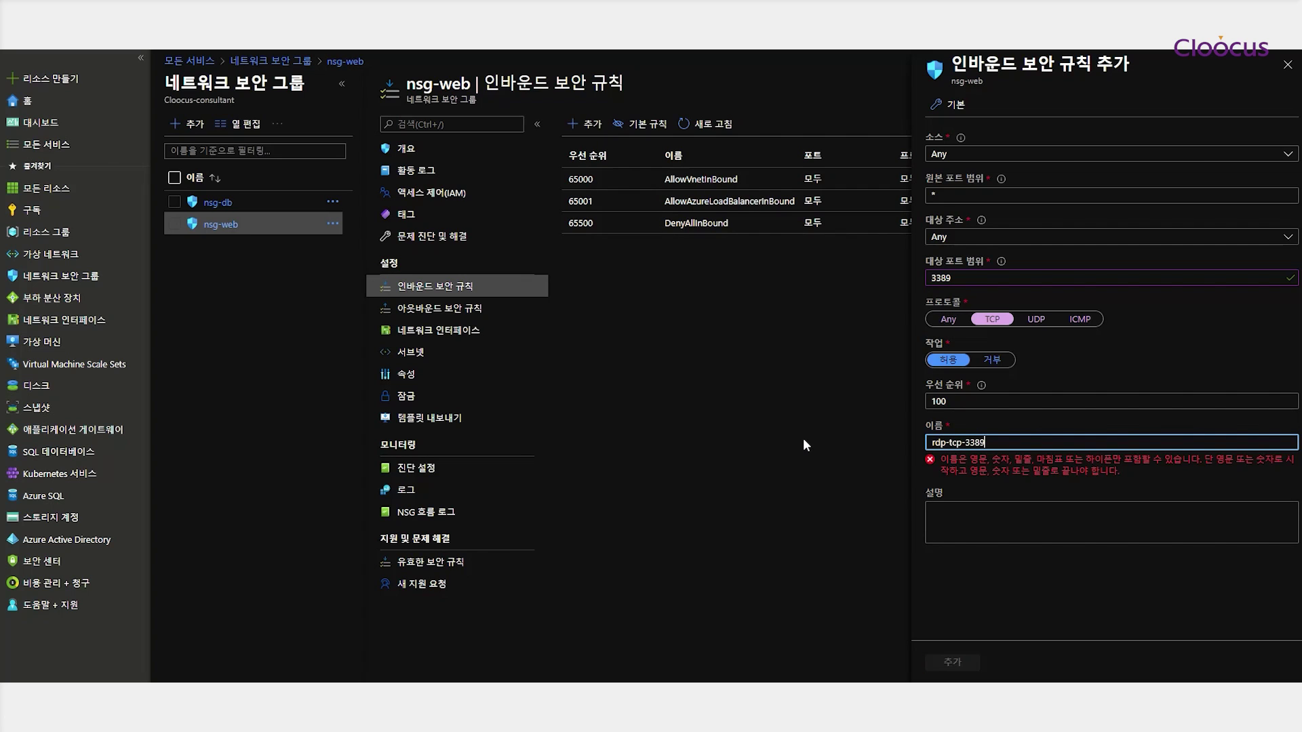
left_click(962, 663)
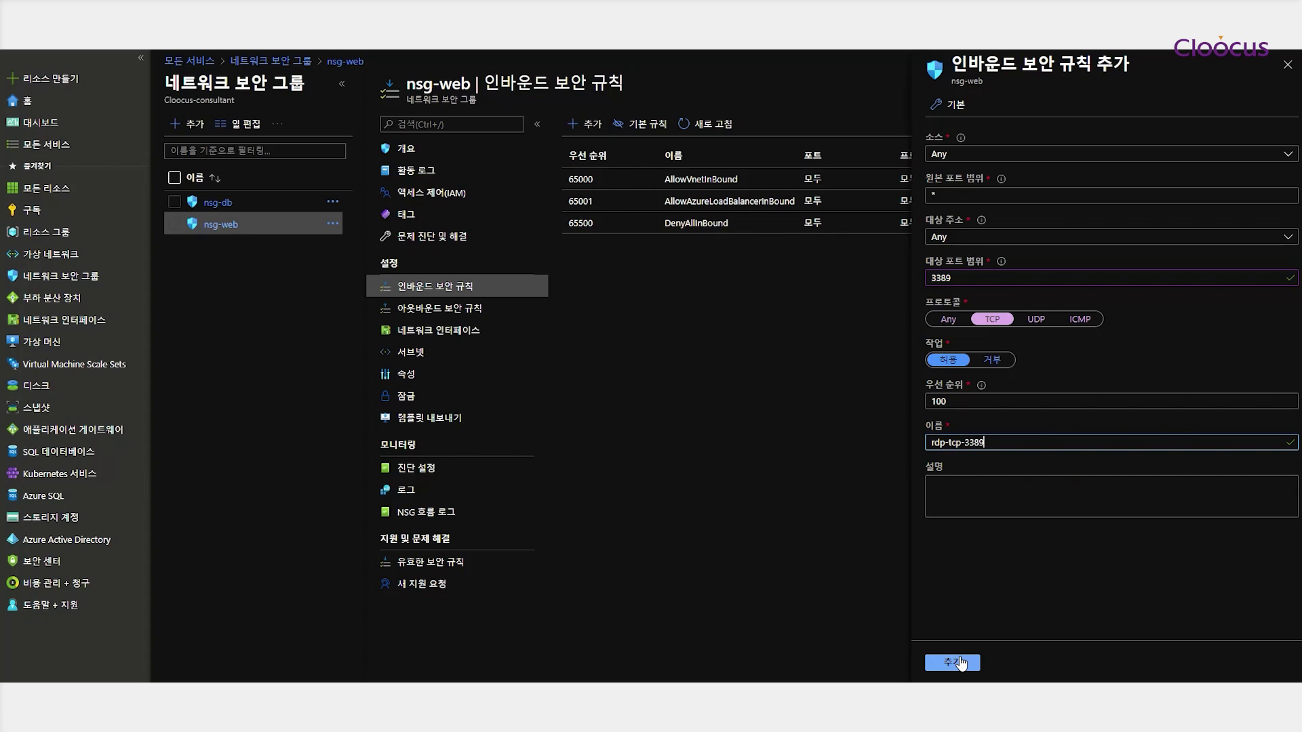
left_click(957, 664)
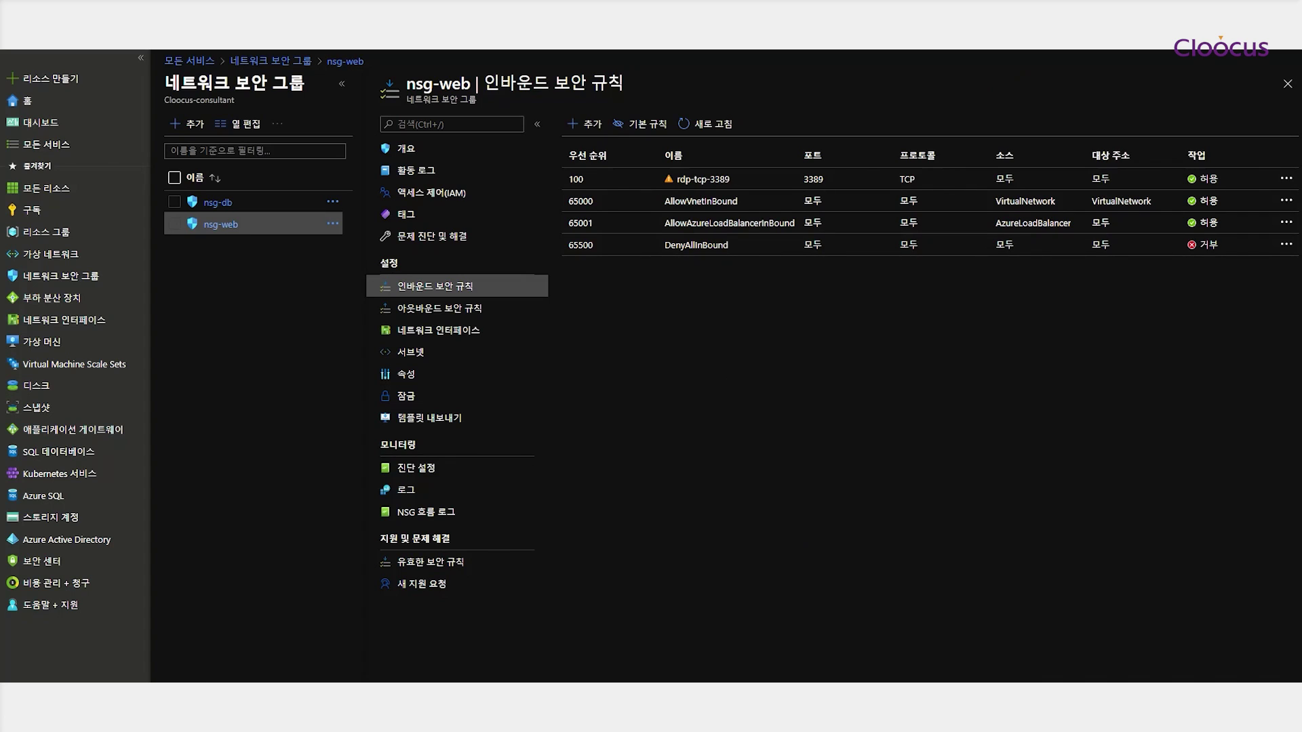
Add inbound rule http-tcp-80 for TCP destination port 80 at priority 110
left_click(588, 124)
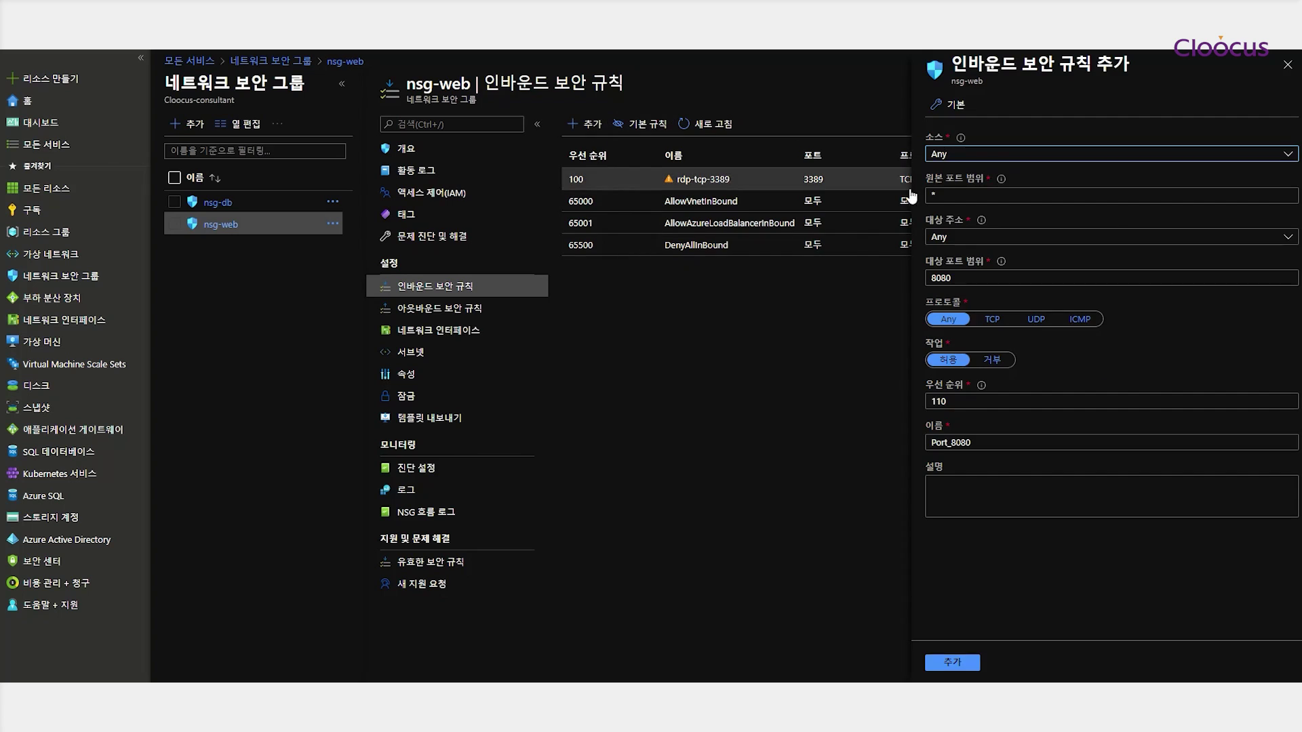
left_click_drag(962, 277, 867, 267)
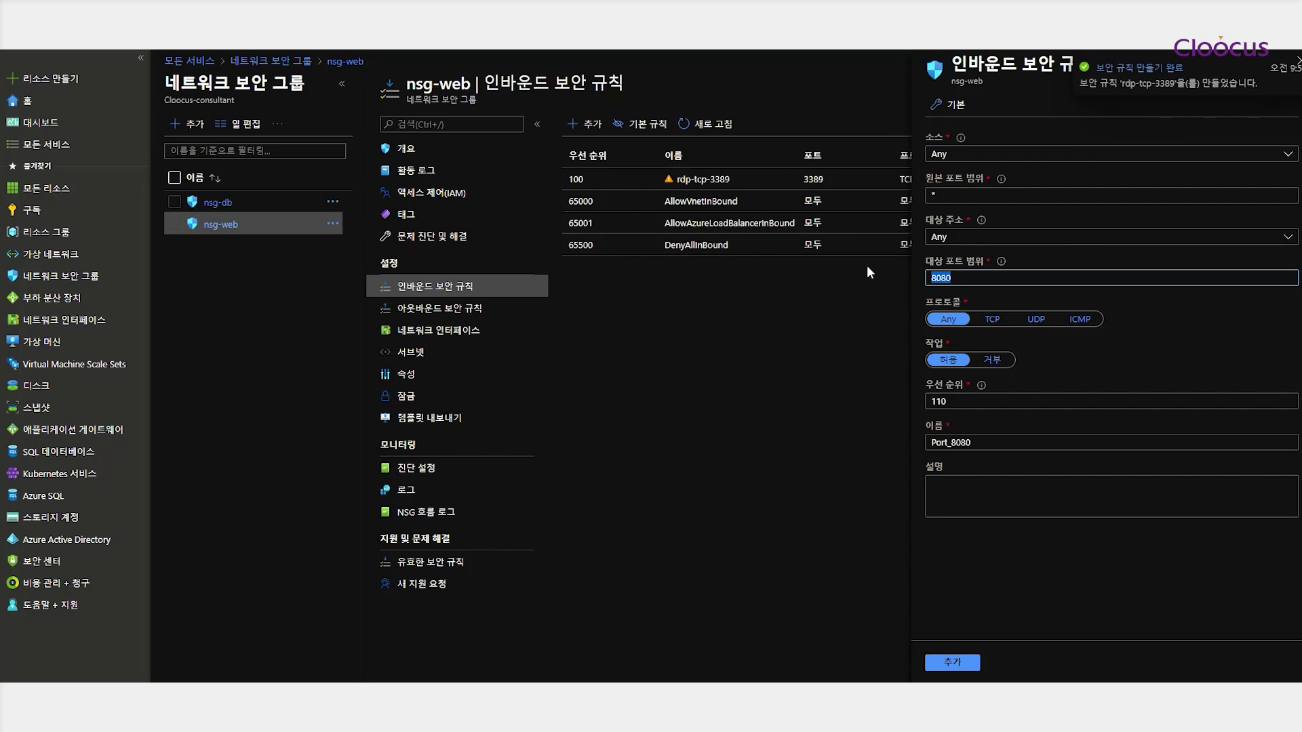
type("80")
left_click(991, 318)
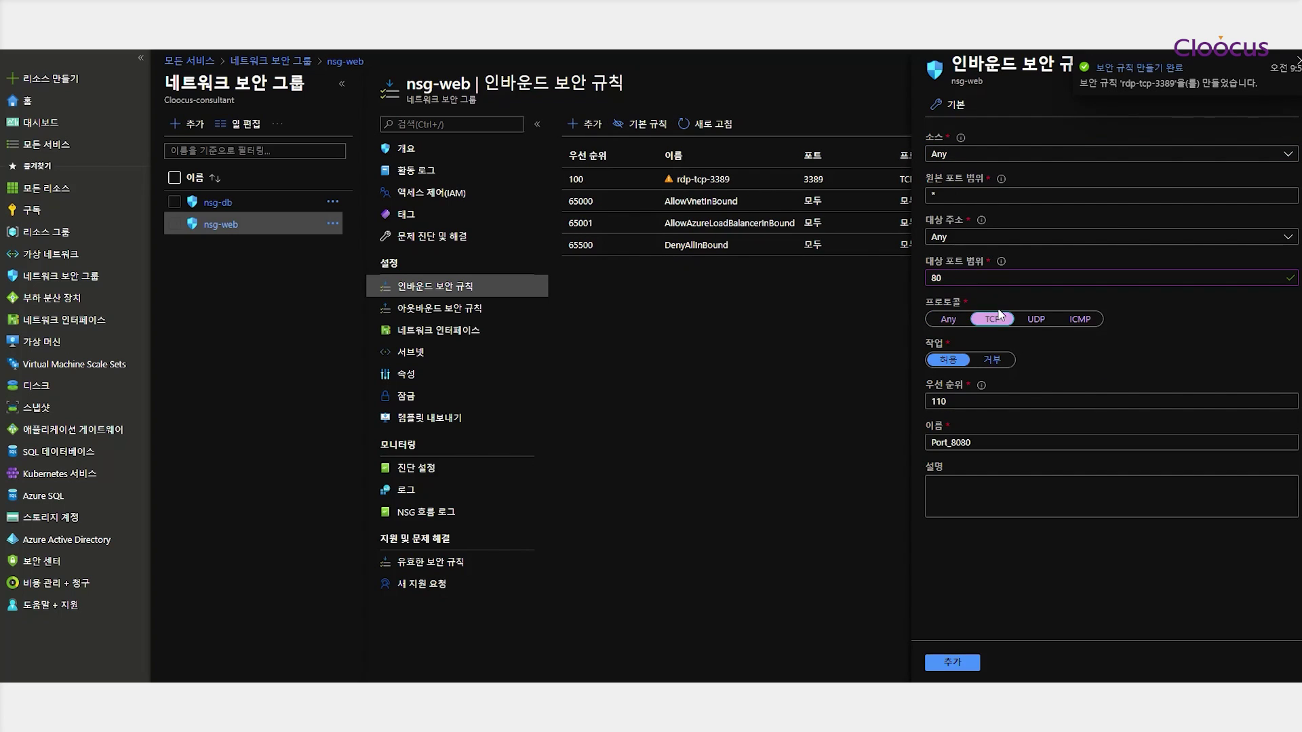
double_click(978, 442)
type("http-tcp-80")
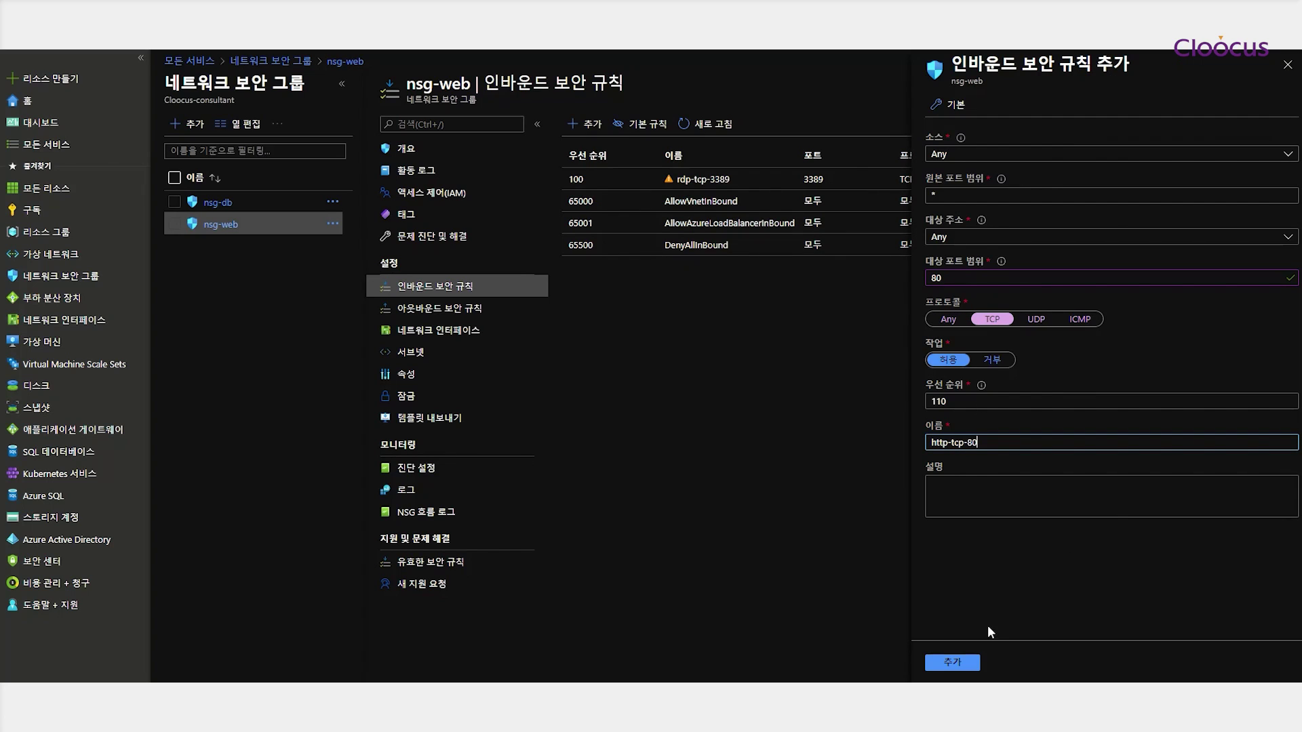
left_click(953, 663)
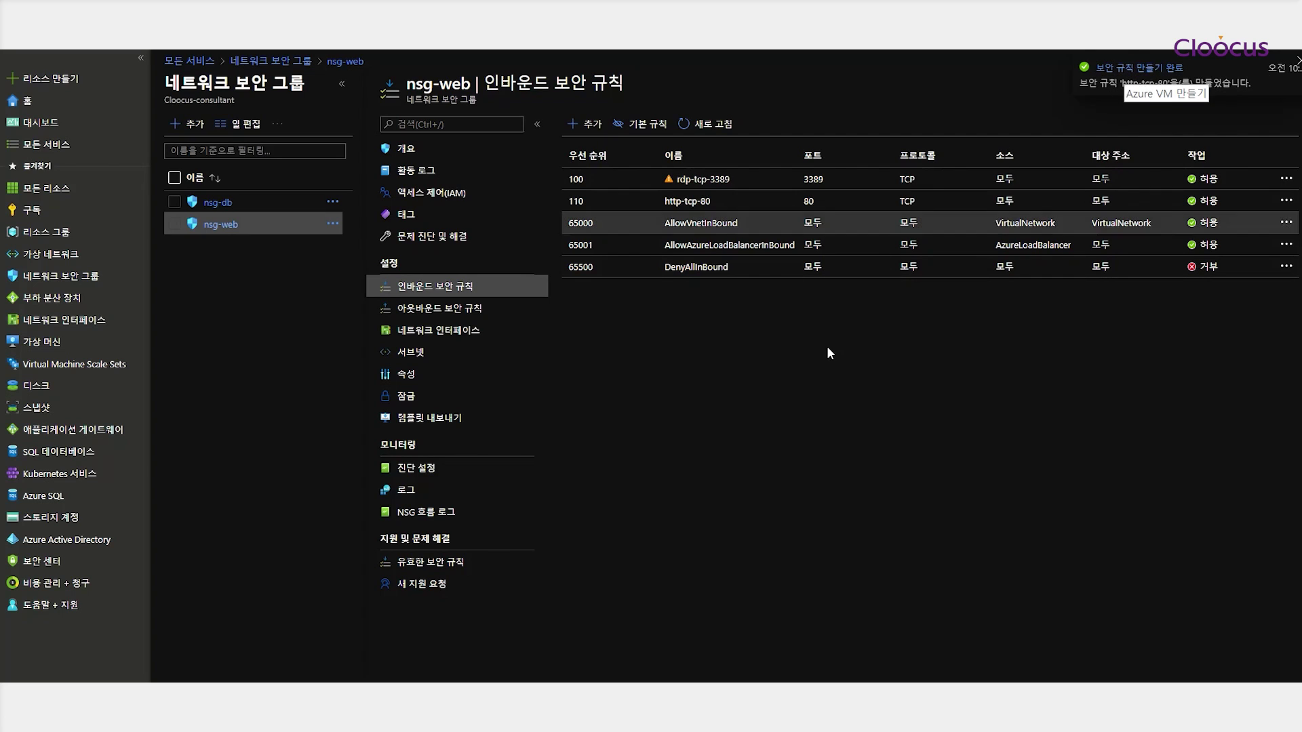
Download vm-web-01's RDP file from its Connect page and open vm-web-01.rdp
left_click(47, 344)
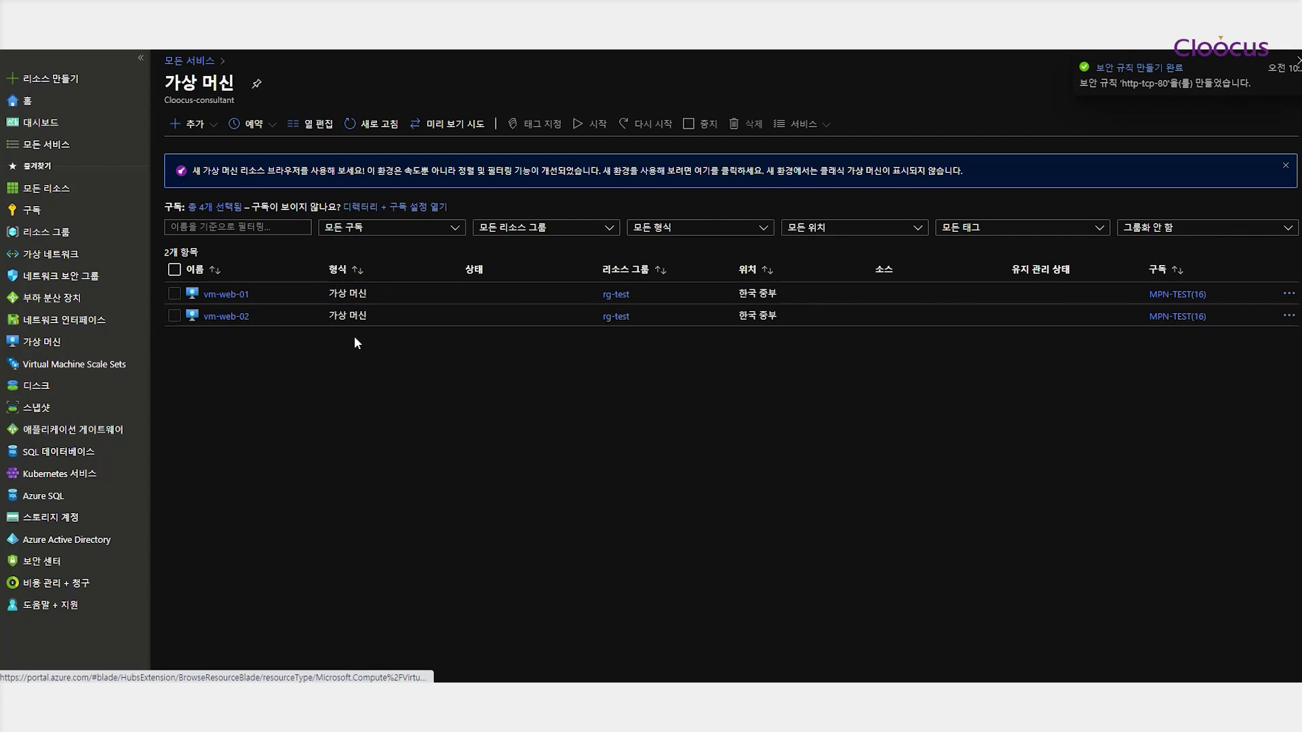
left_click(227, 294)
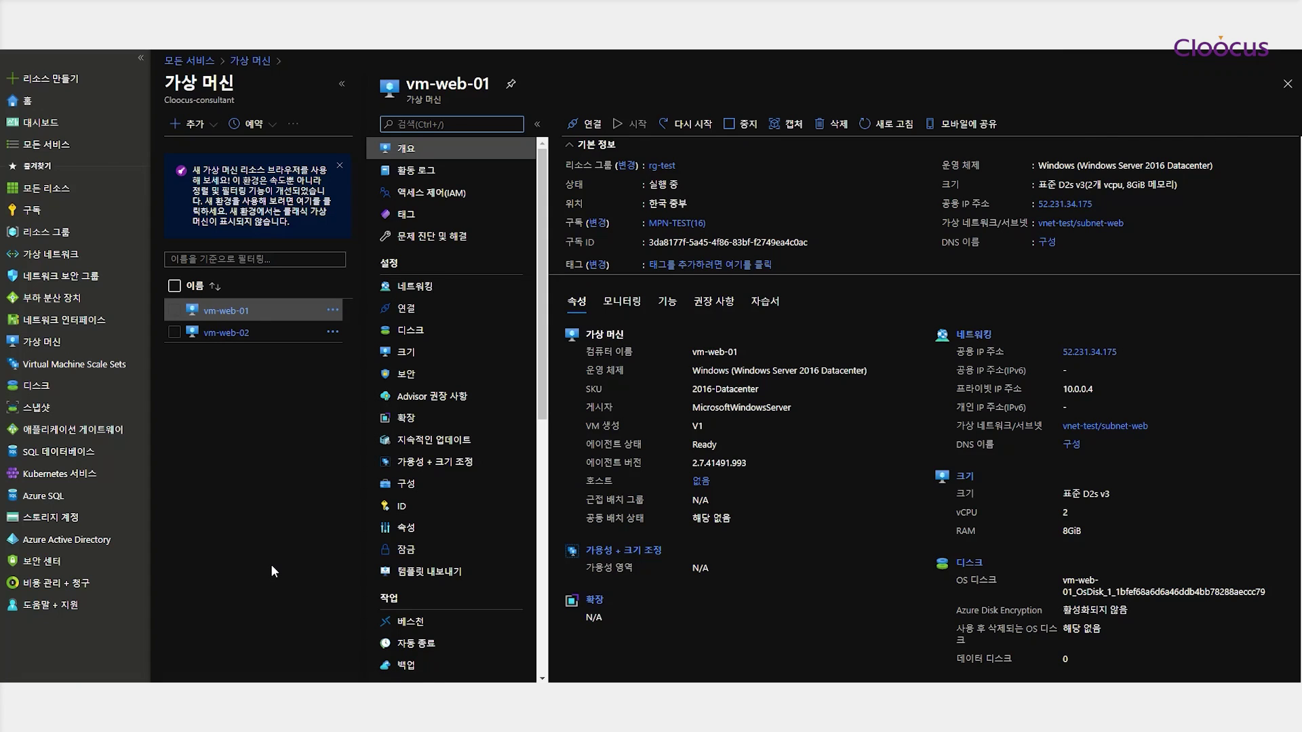
left_click(592, 124)
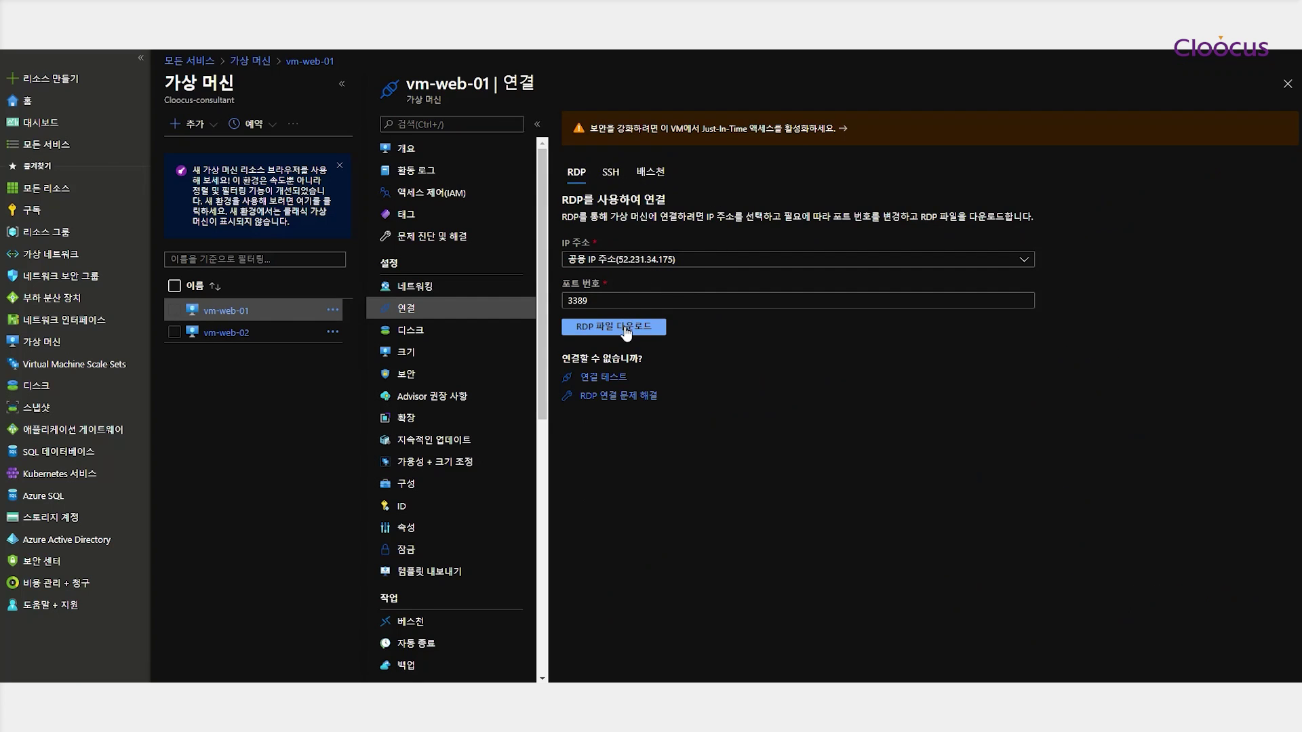
left_click(634, 329)
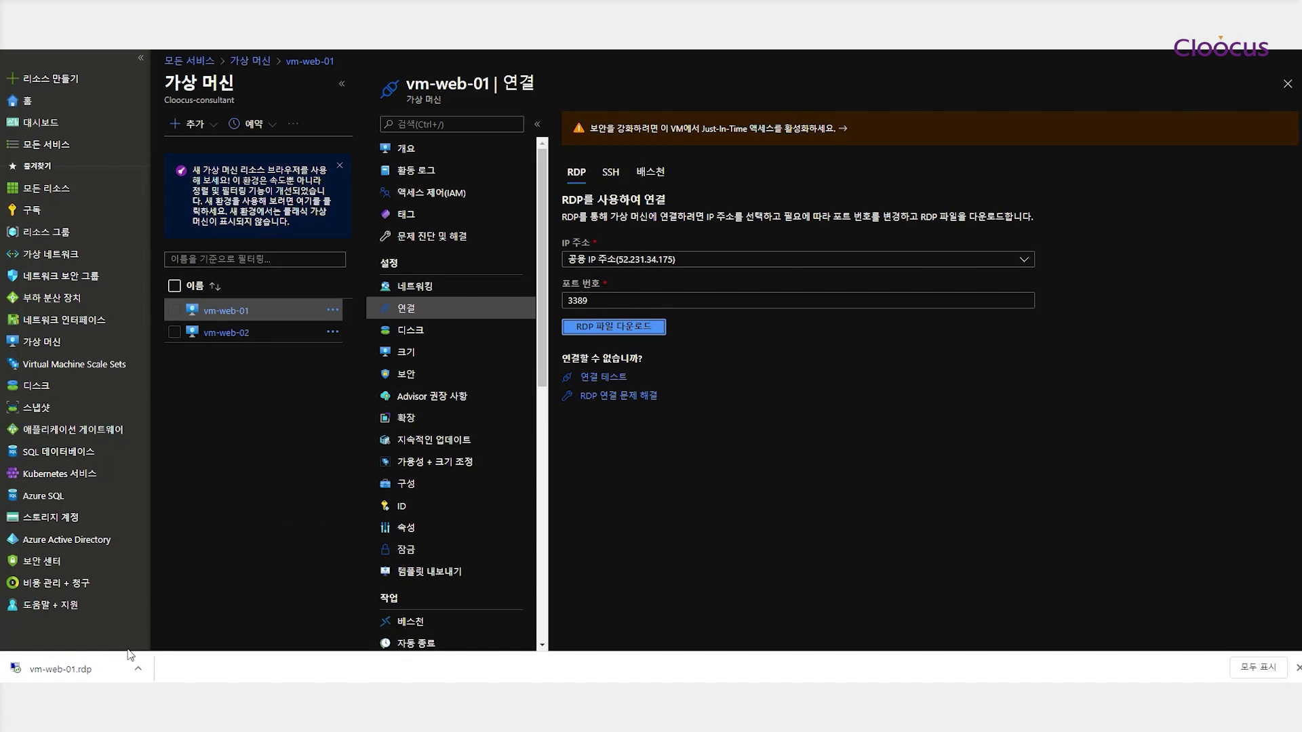
left_click(71, 669)
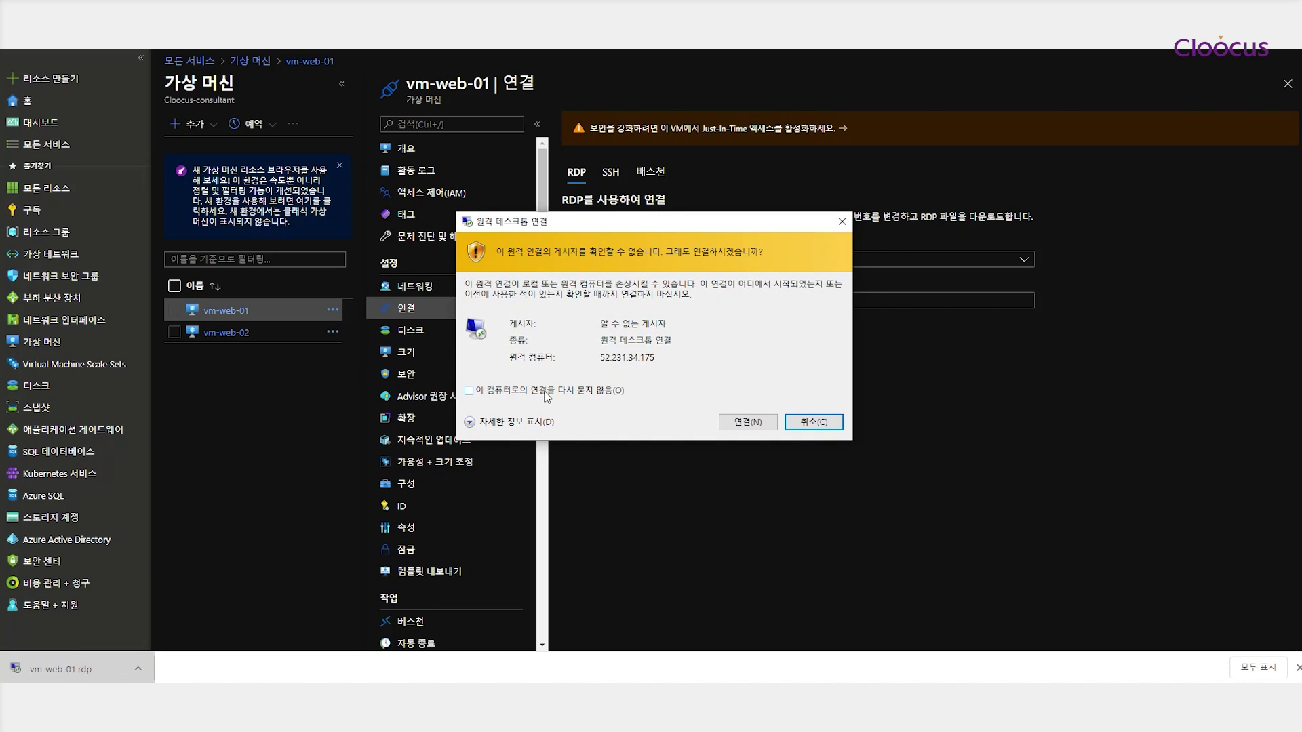
Connect to 52.231.34.175, sign in with the VM account's username and password, and accept the certificate
left_click(746, 422)
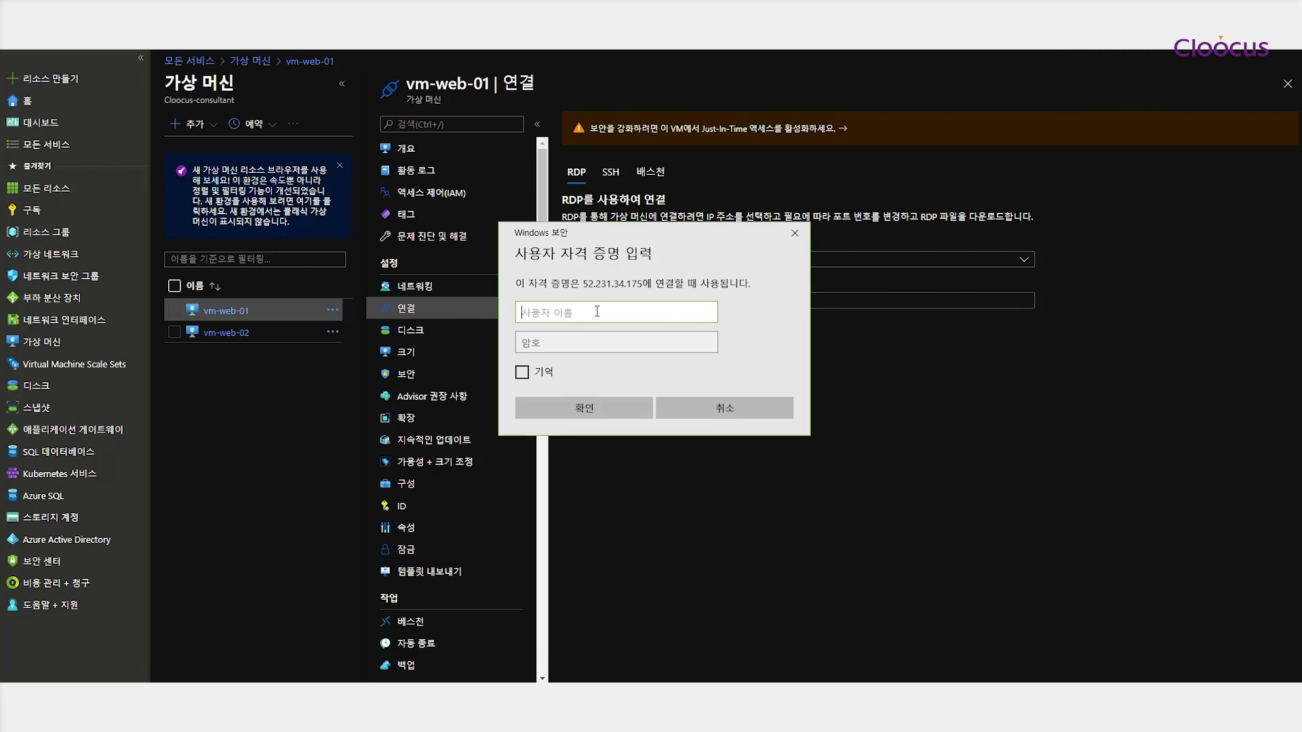
type("azureuser")
key("Tab")
type("*****")
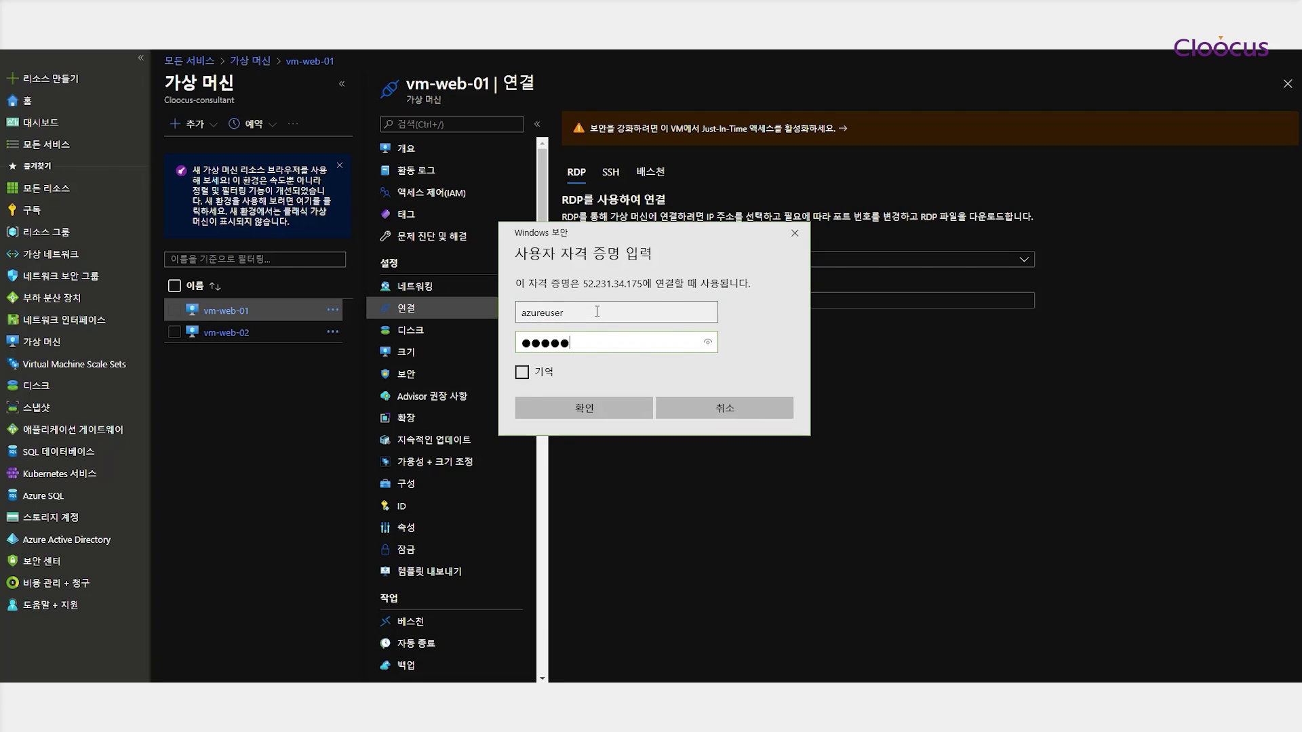
key("BackSpace")
key("BackSpace")
key("BackSpace")
key("BackSpace")
key("BackSpace")
type("***********")
left_click(568, 407)
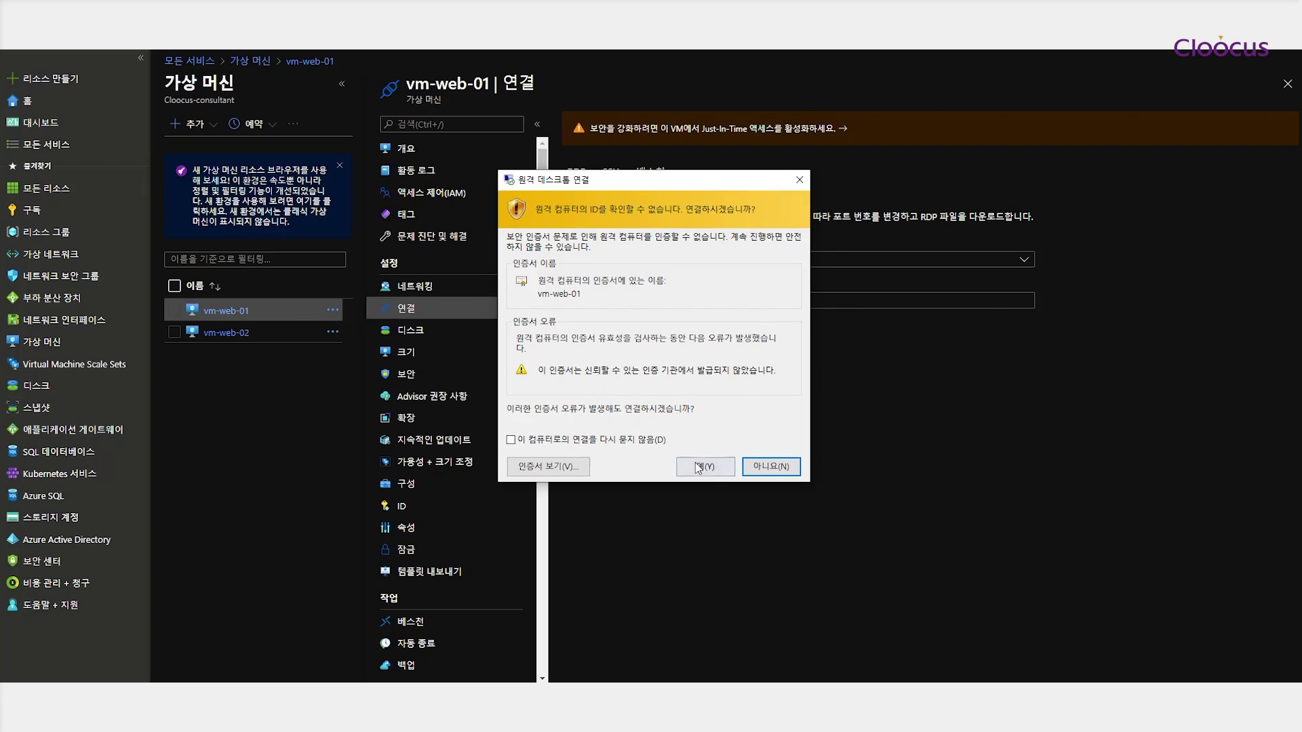
left_click(706, 466)
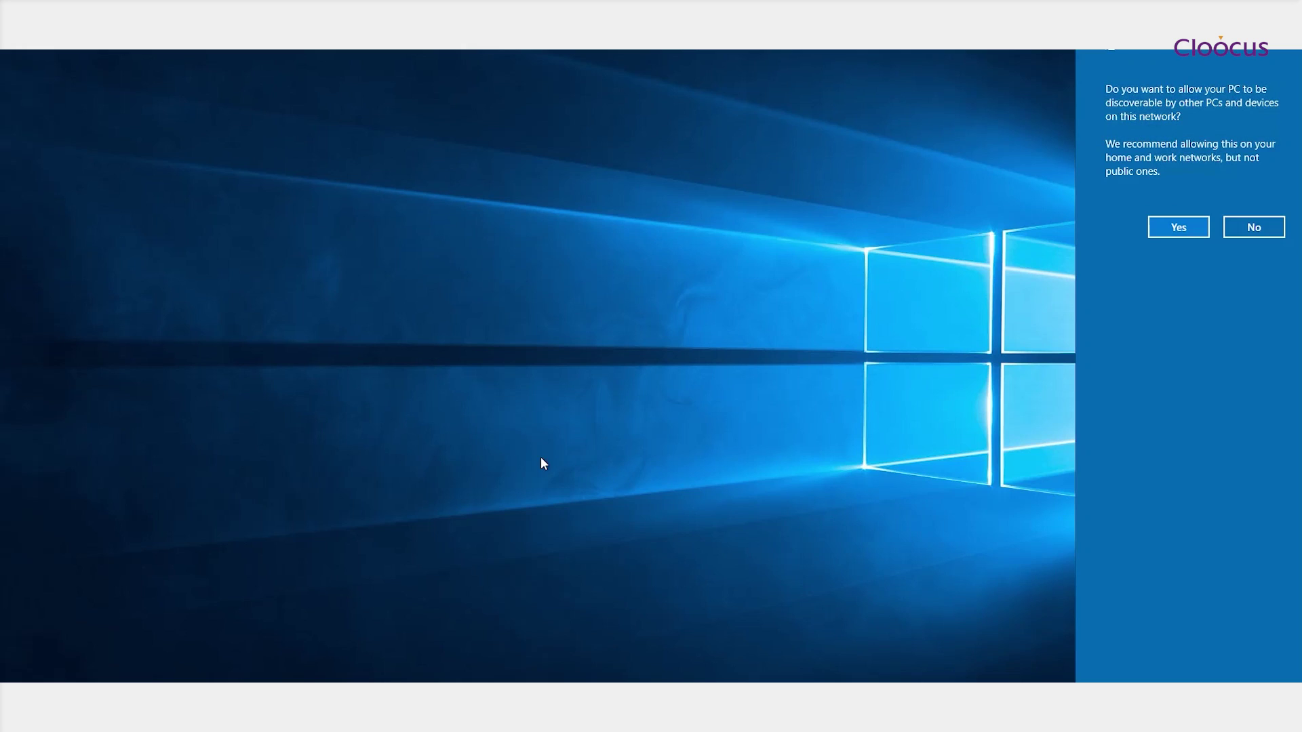
Answer the network discovery prompt, leaving vm-web-01's Windows desktop clear
left_click(826, 290)
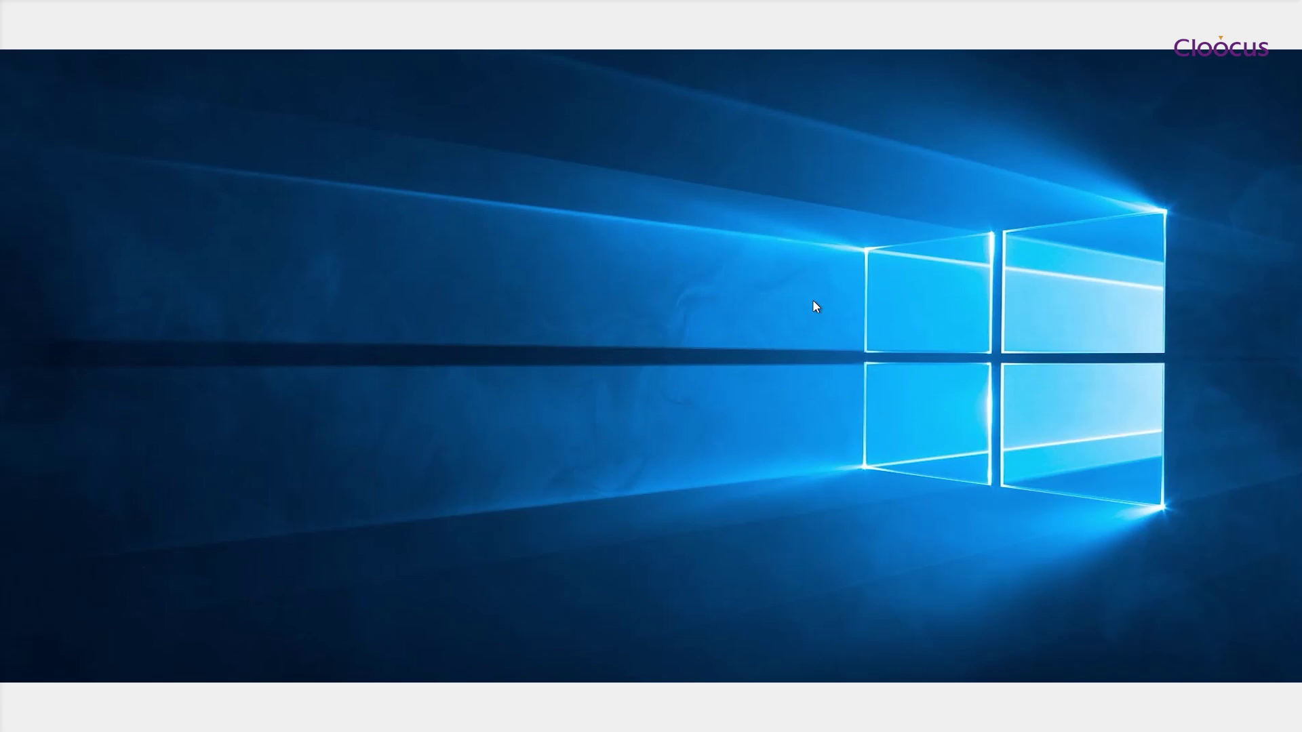
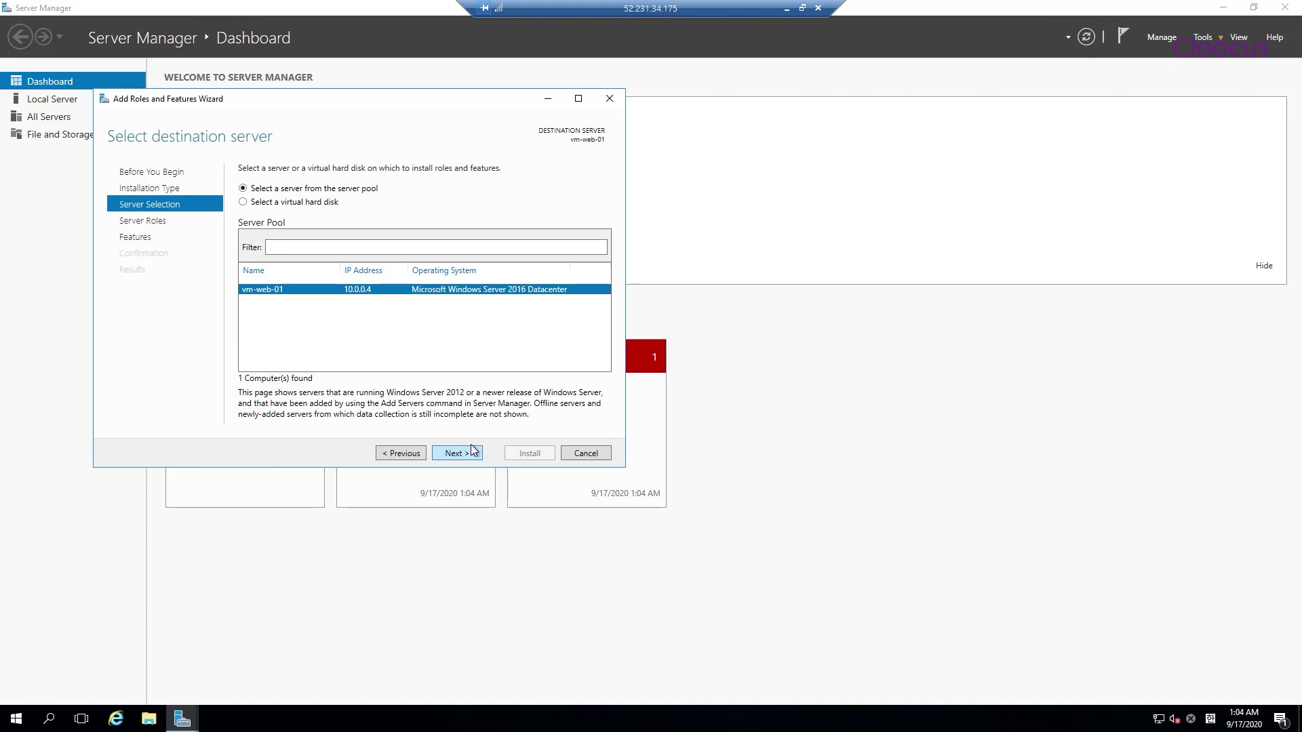
Select the Web Server (IIS) role and add the features it requires
left_click(468, 454)
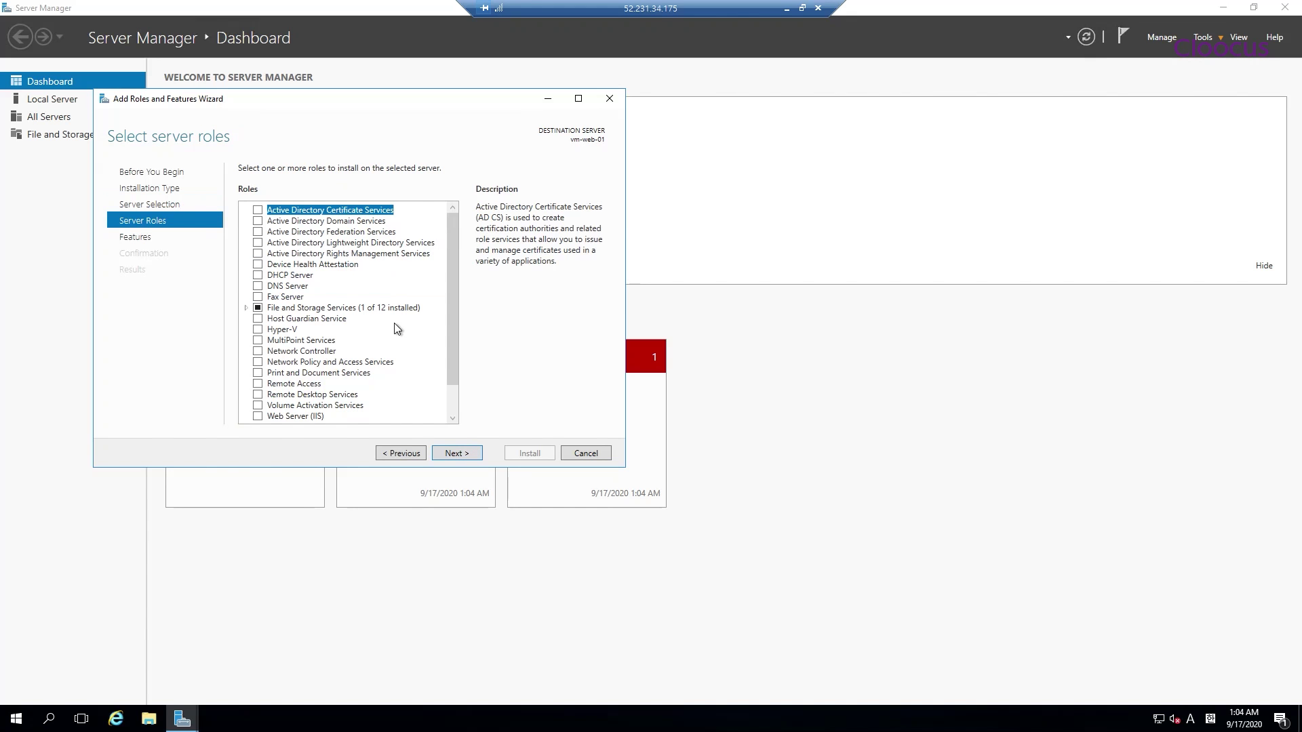
scroll(394, 324, "down", 1)
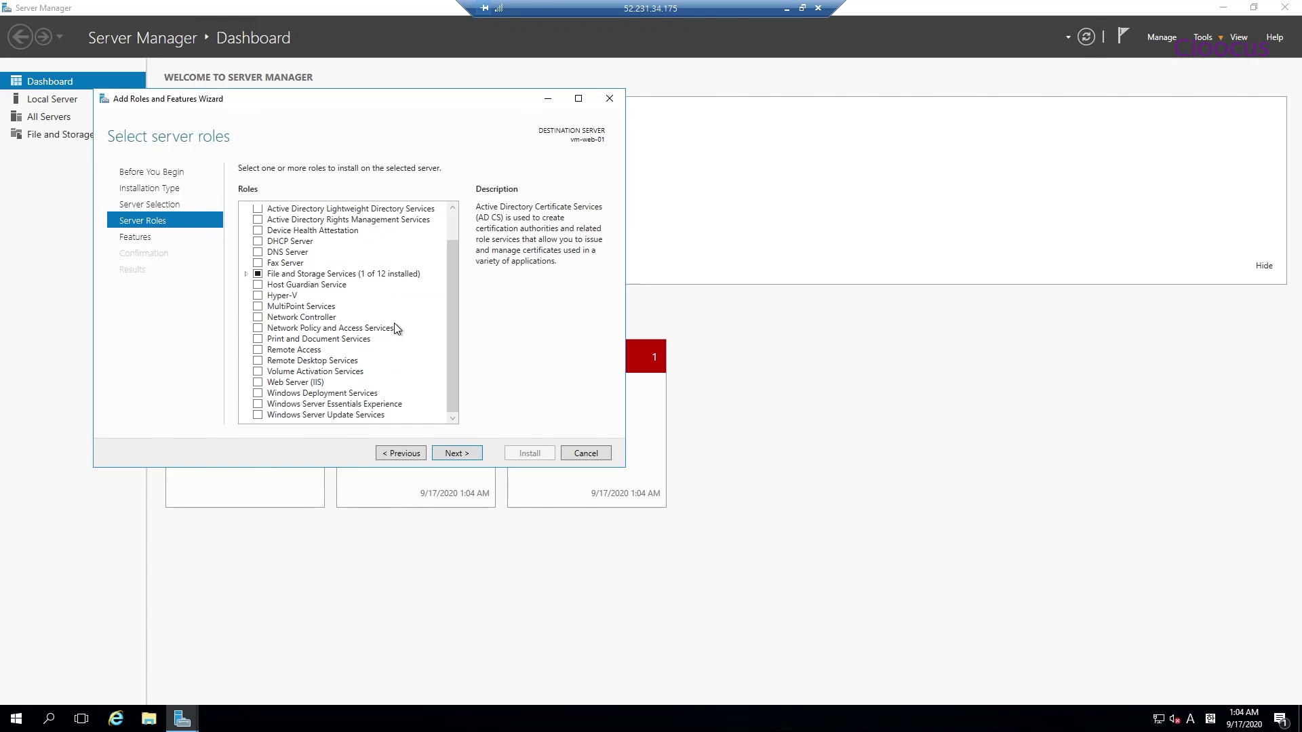
left_click(258, 382)
left_click(400, 393)
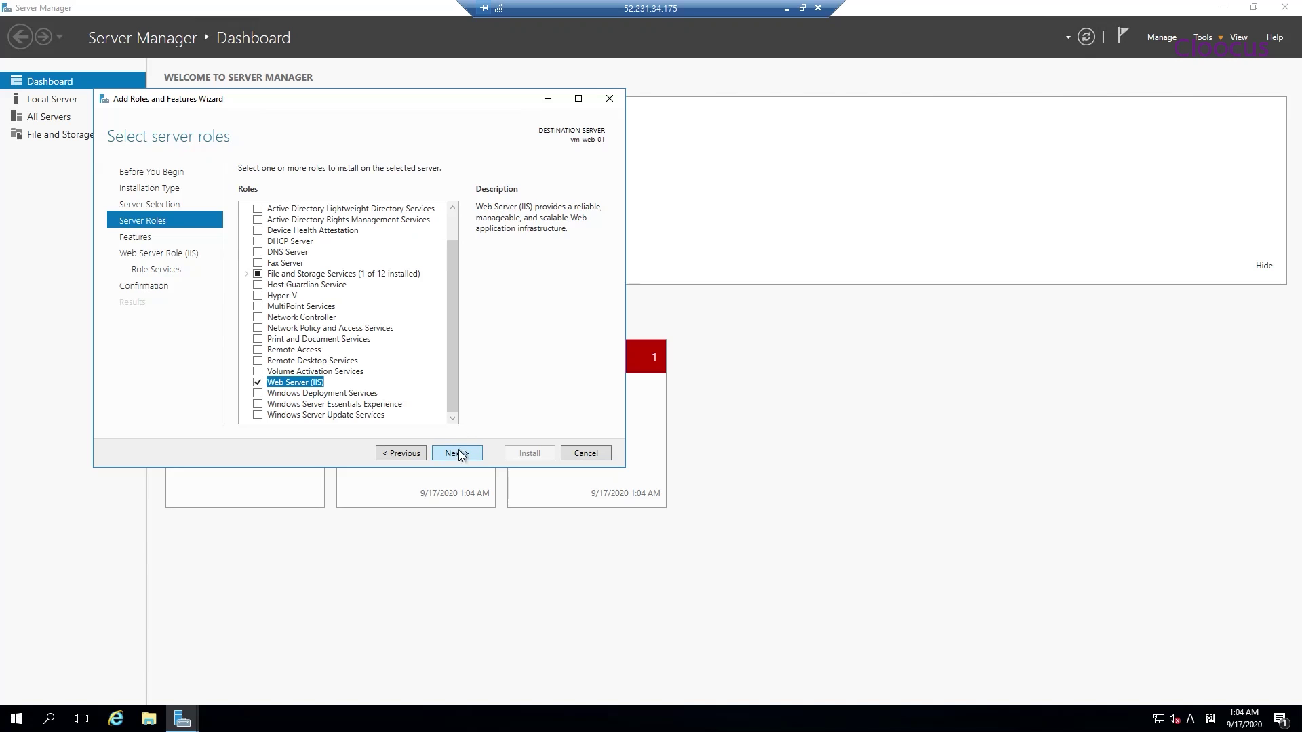
left_click(457, 453)
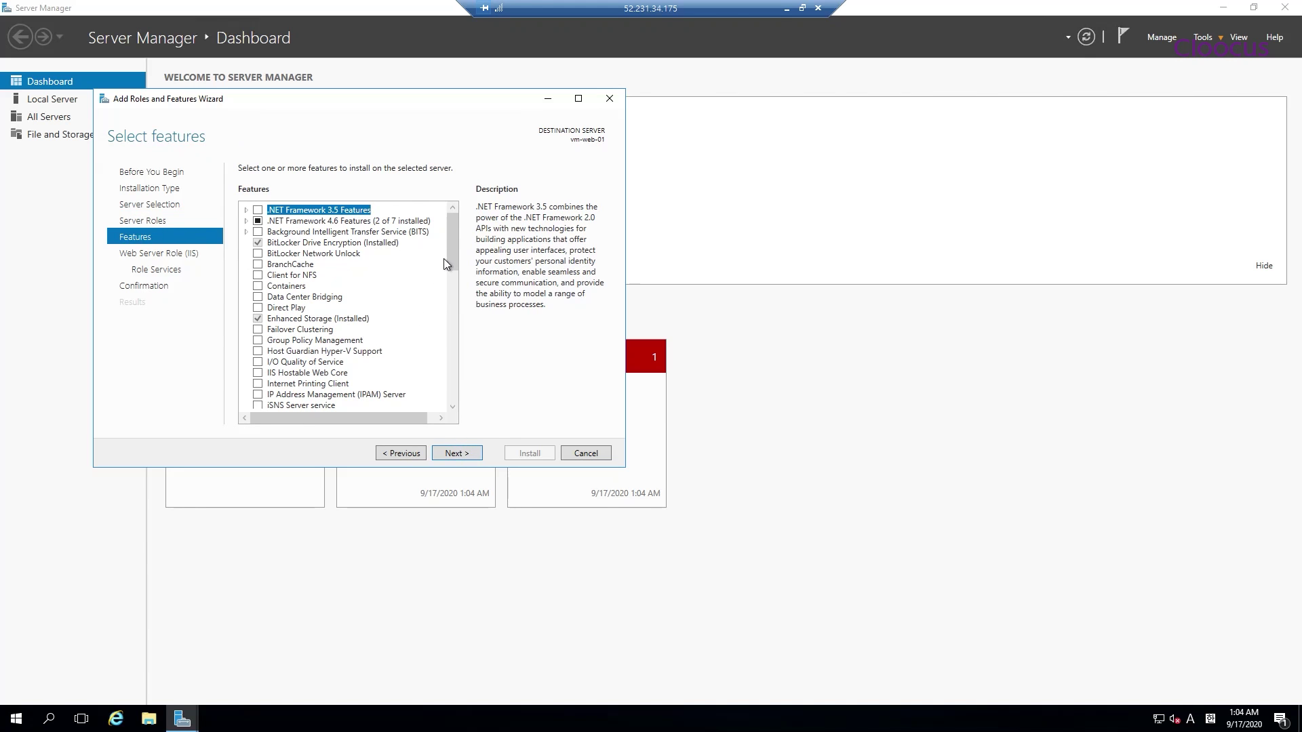
Keep the default features and IIS role services, then start the installation
scroll(460, 275, "down", 12)
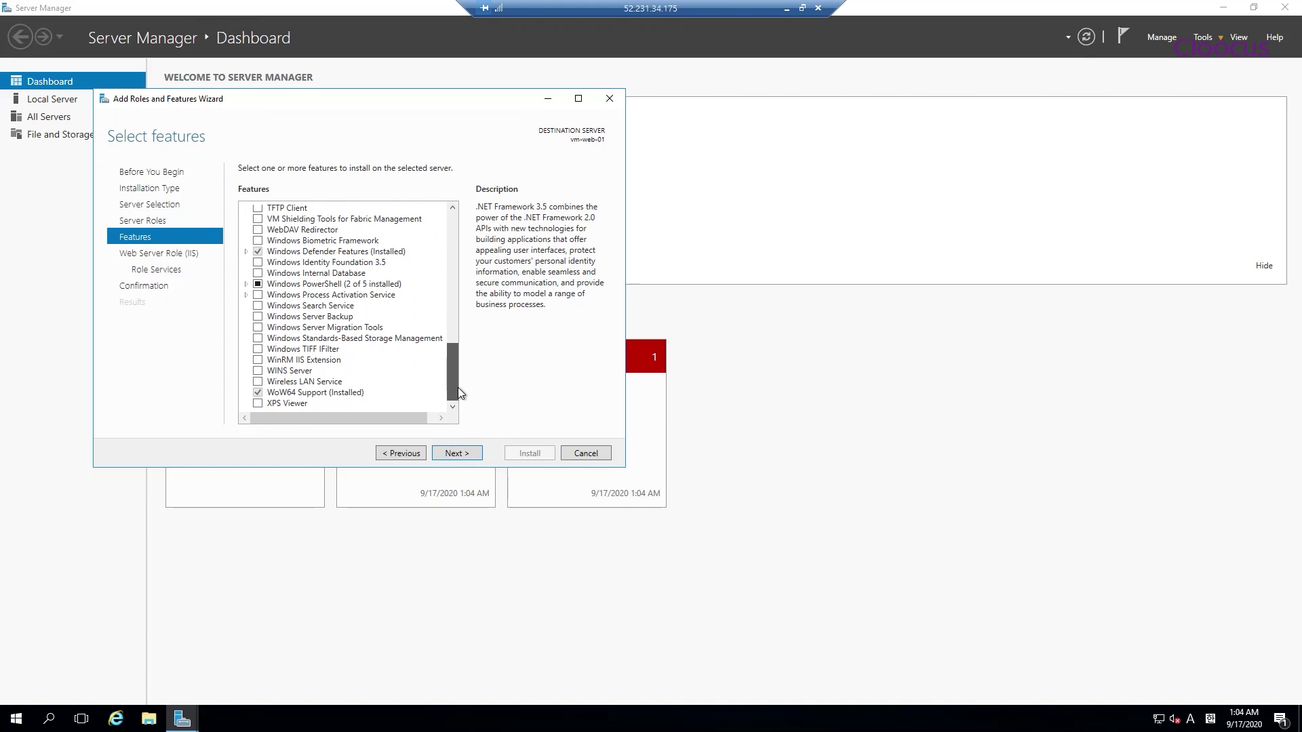
left_click_drag(458, 393, 459, 231)
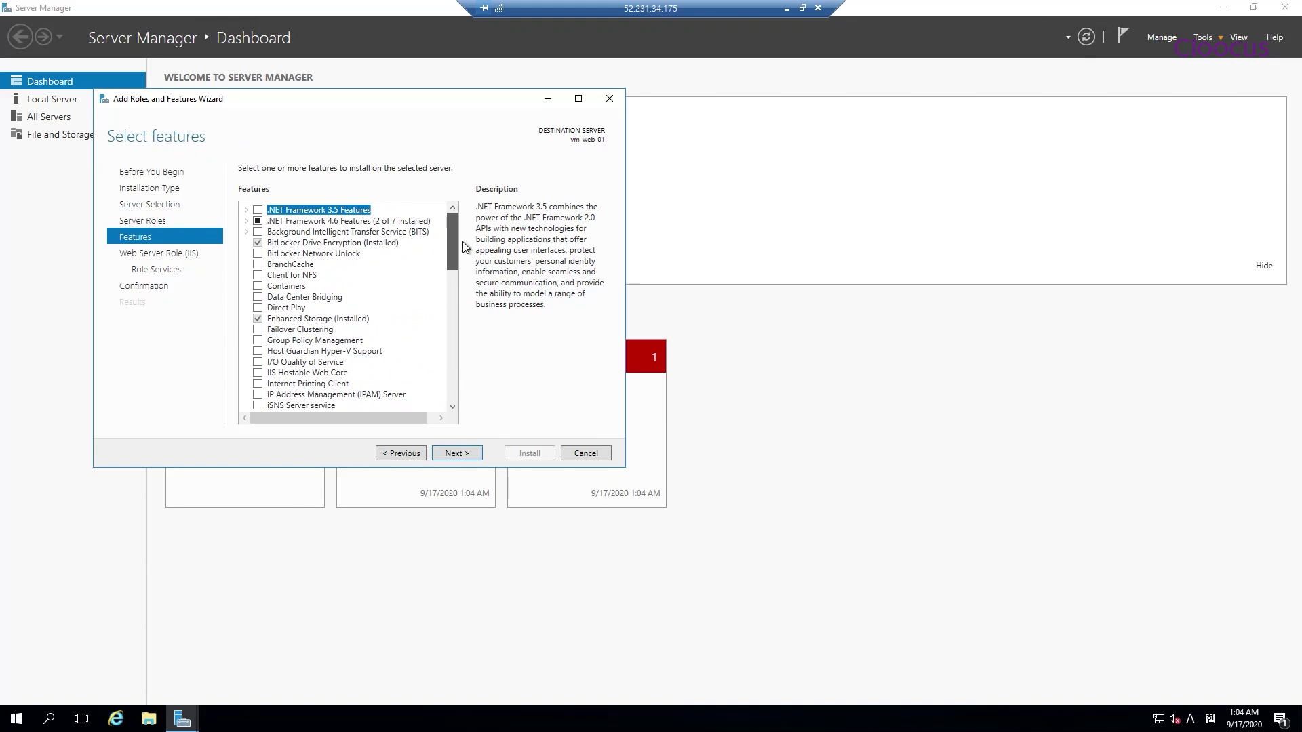
left_click(467, 455)
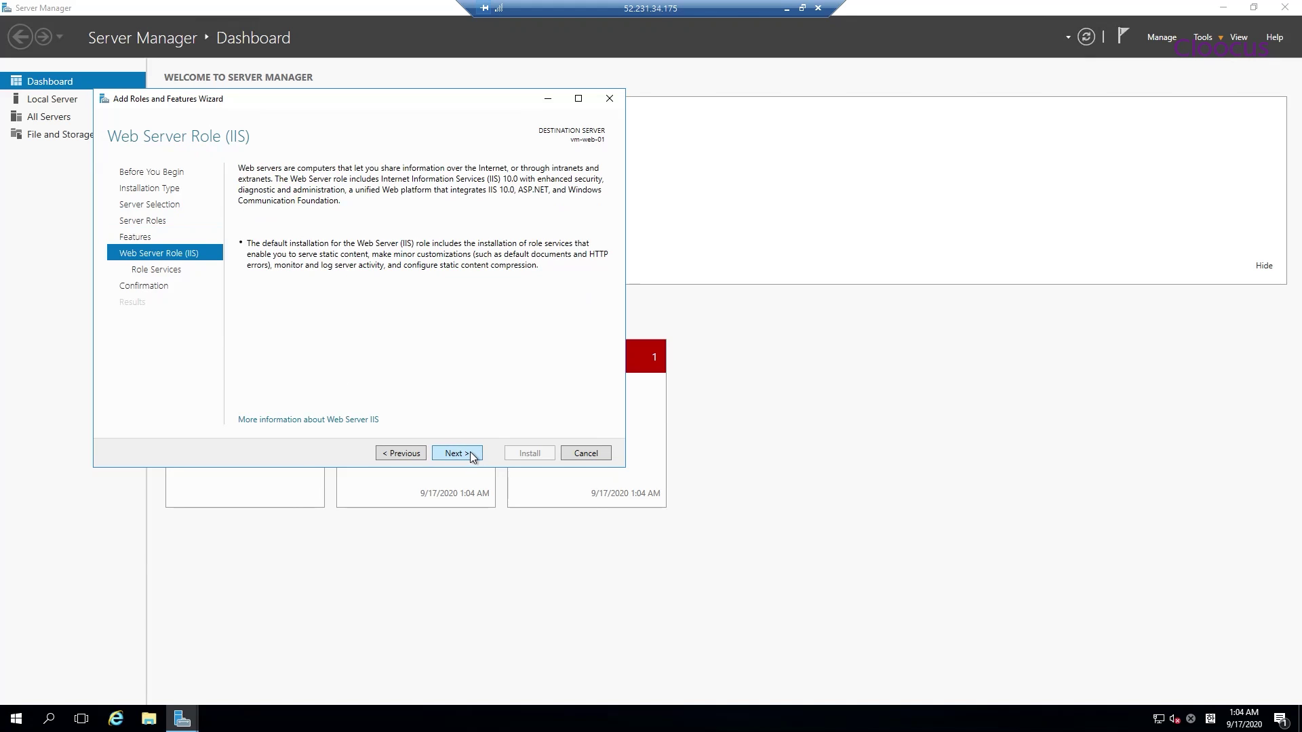
left_click(459, 452)
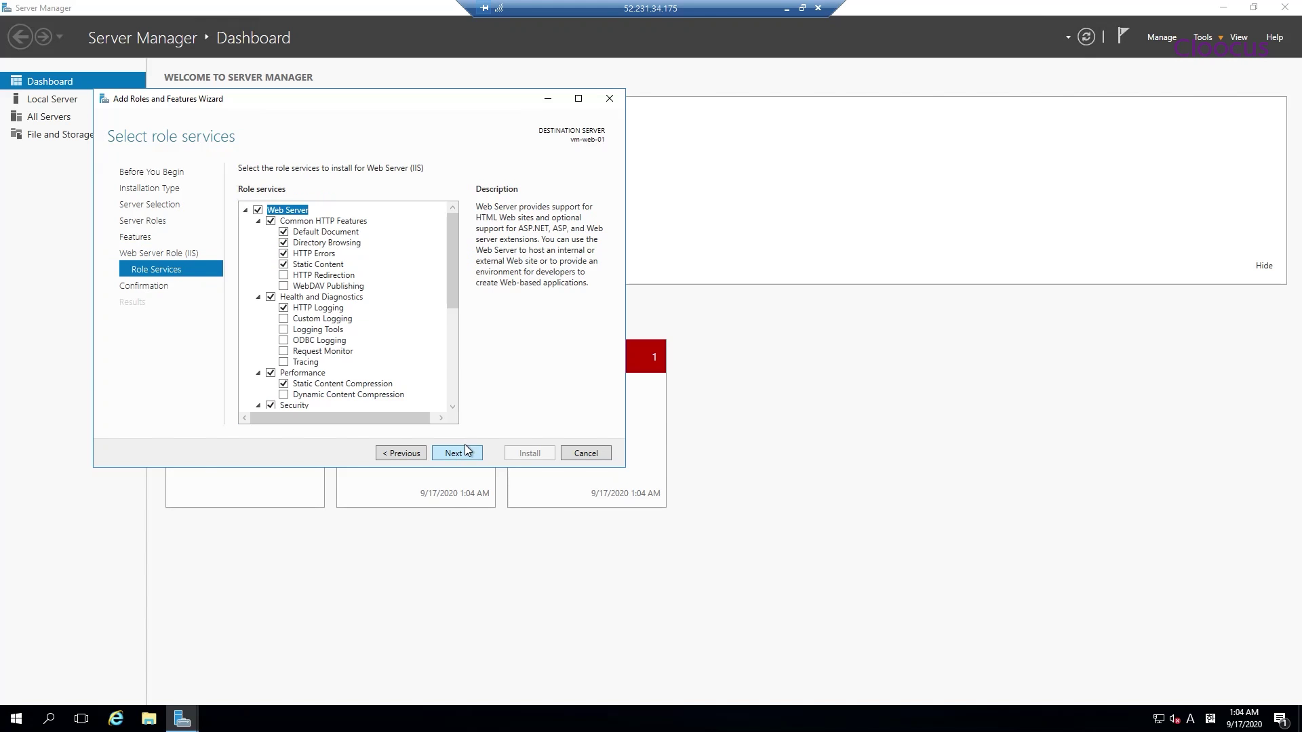
scroll(458, 273, "down", 1)
left_click_drag(458, 273, 458, 344)
left_click(258, 343)
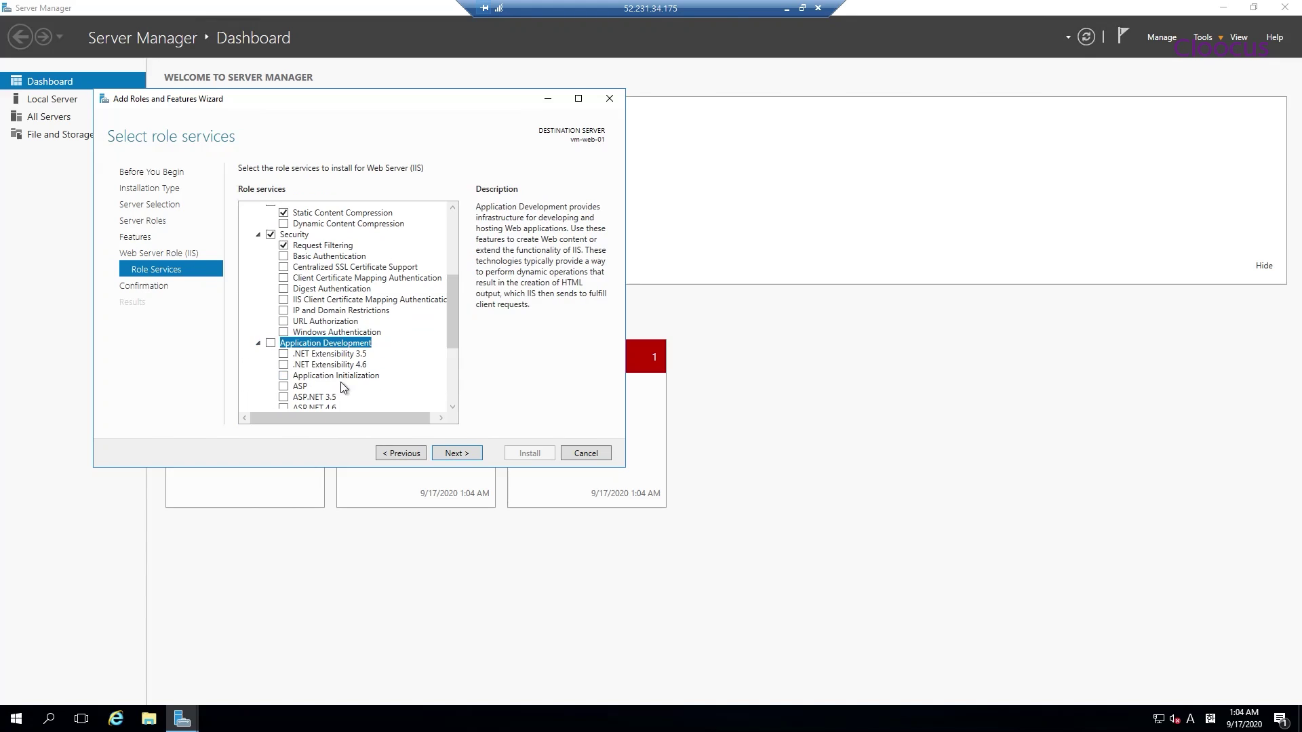
scroll(340, 380, "down", 2)
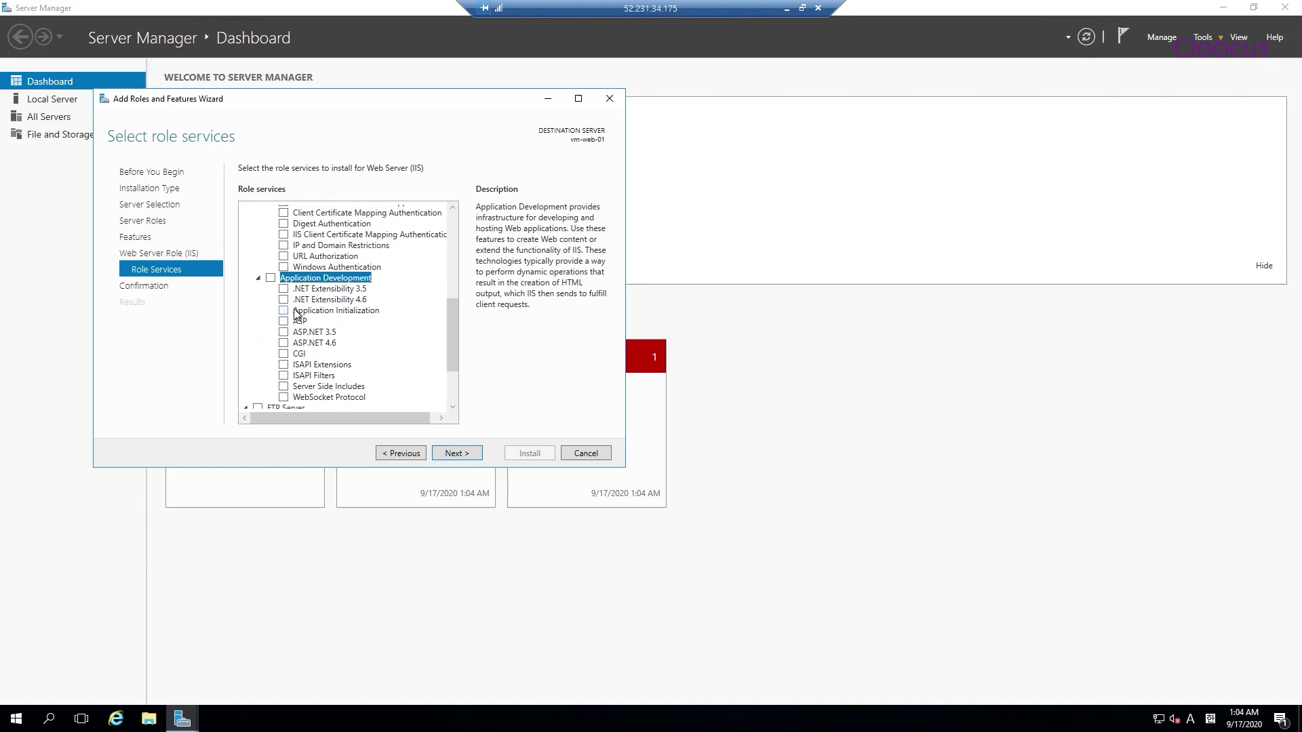
left_click(460, 453)
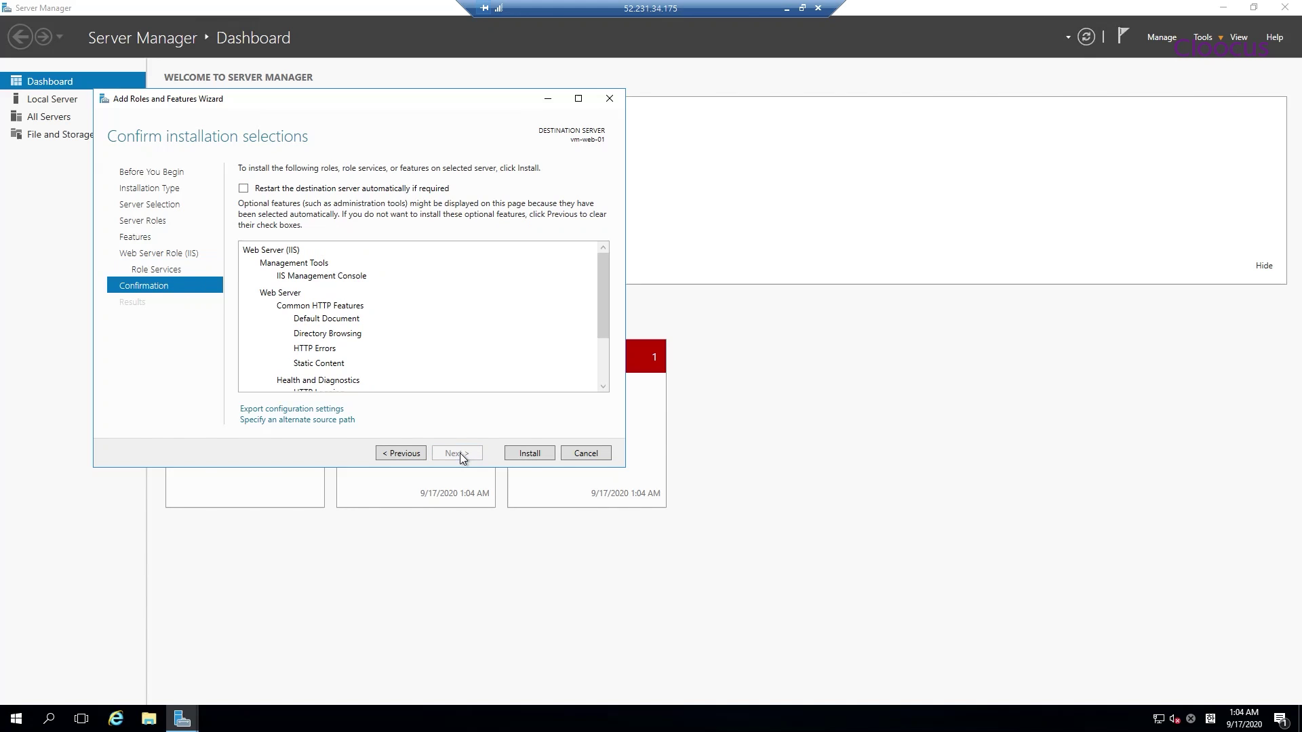
left_click(530, 453)
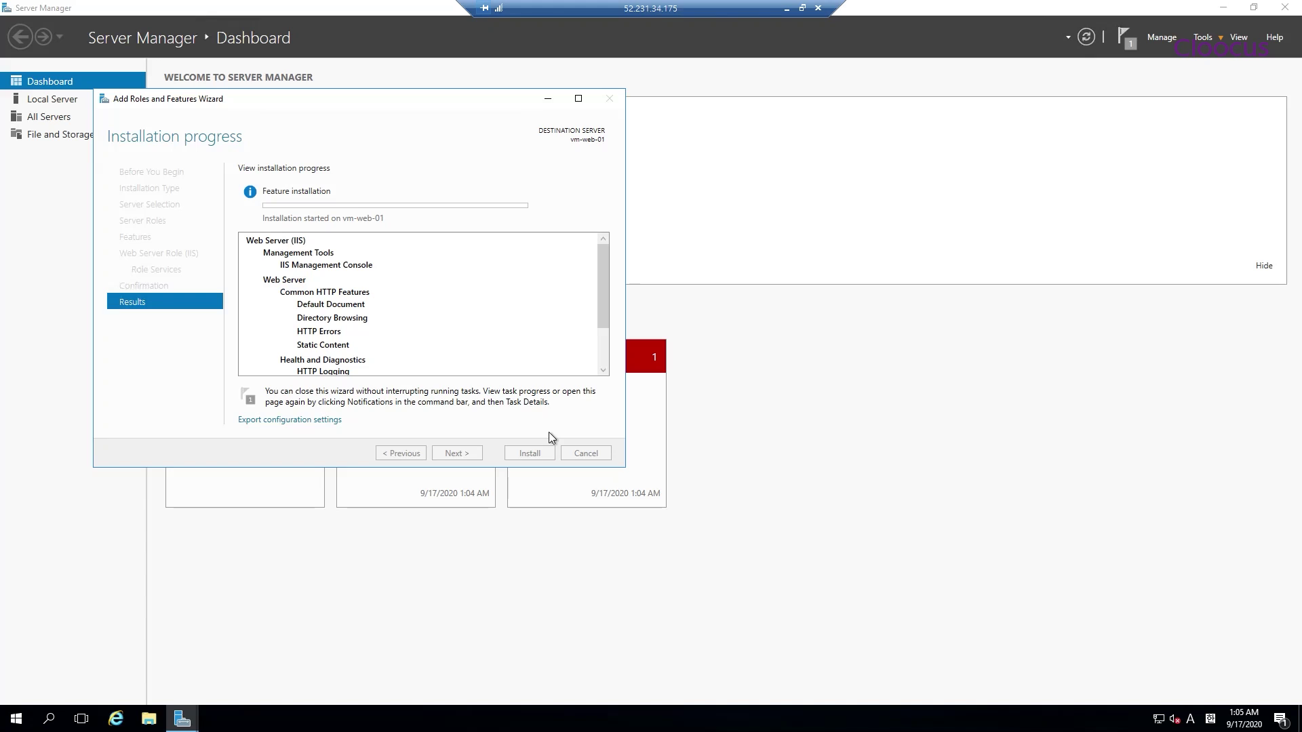
Minimize the vm-web-01 session and launch the saved vm-web-02 RDP connection
left_click(786, 8)
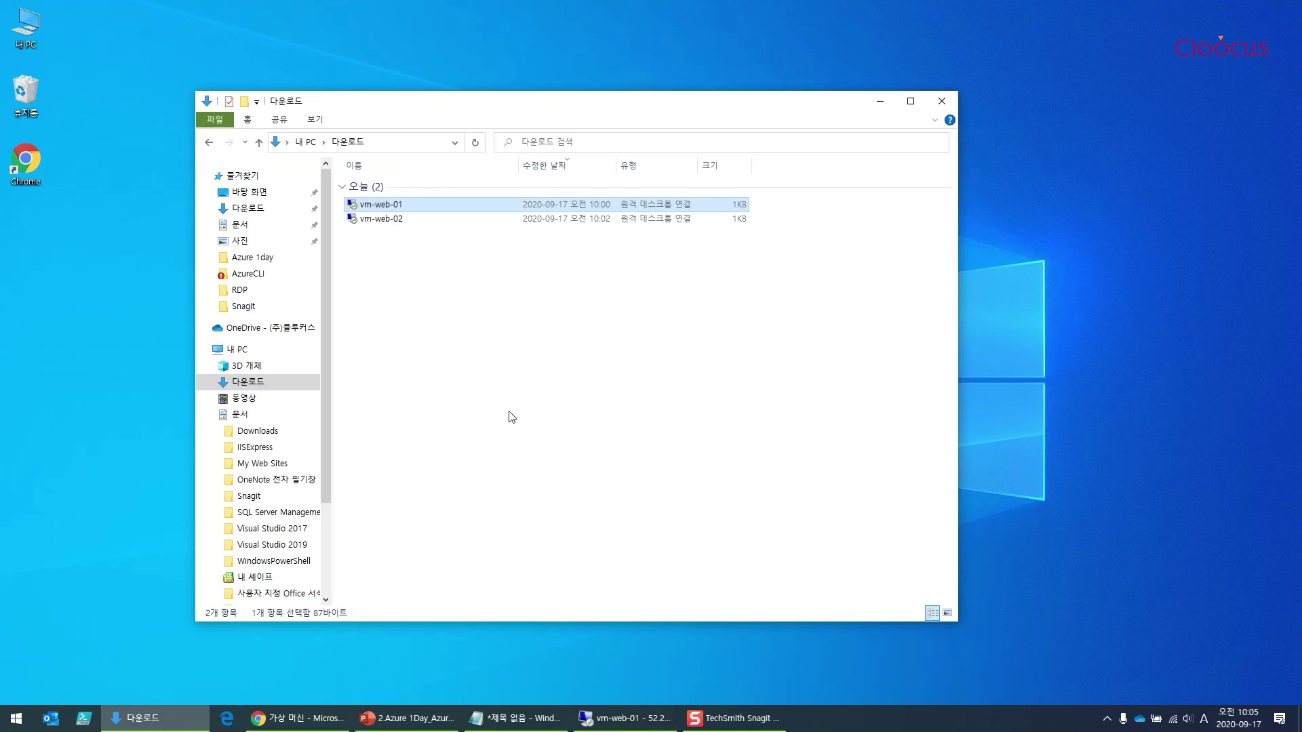
double_click(385, 219)
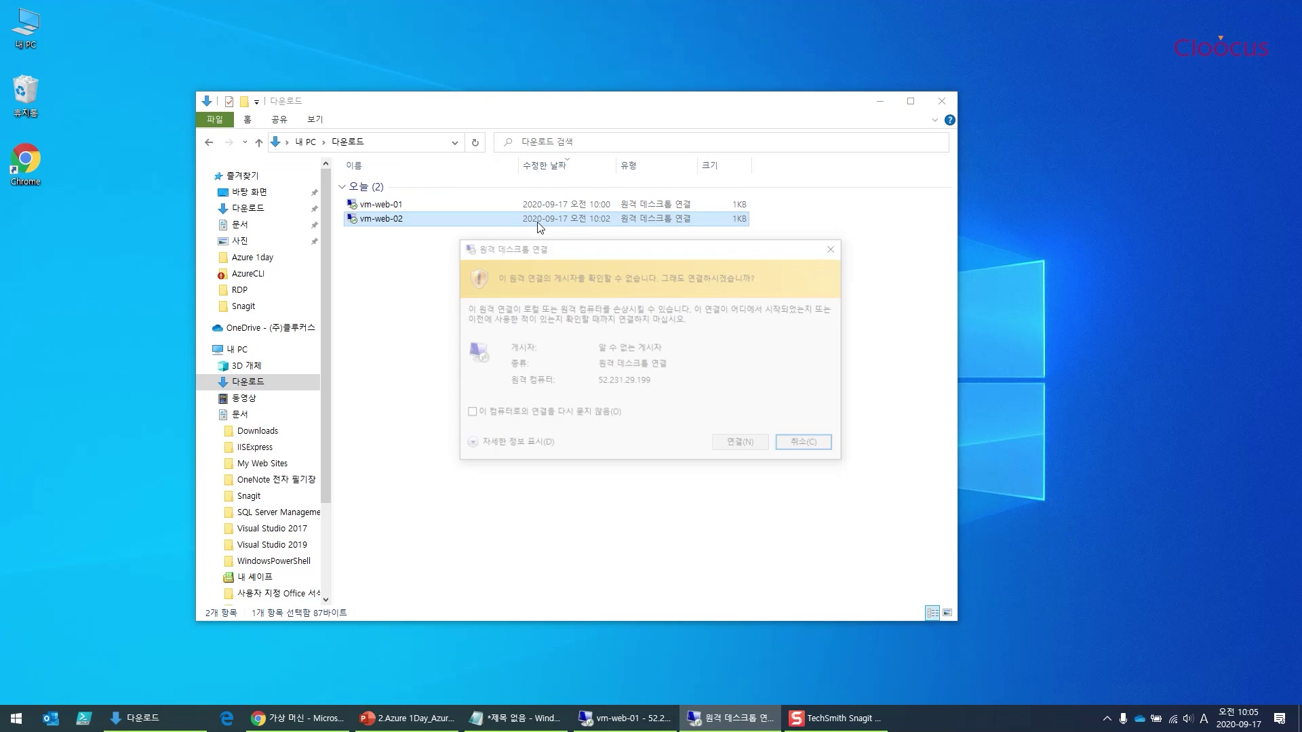
left_click(743, 445)
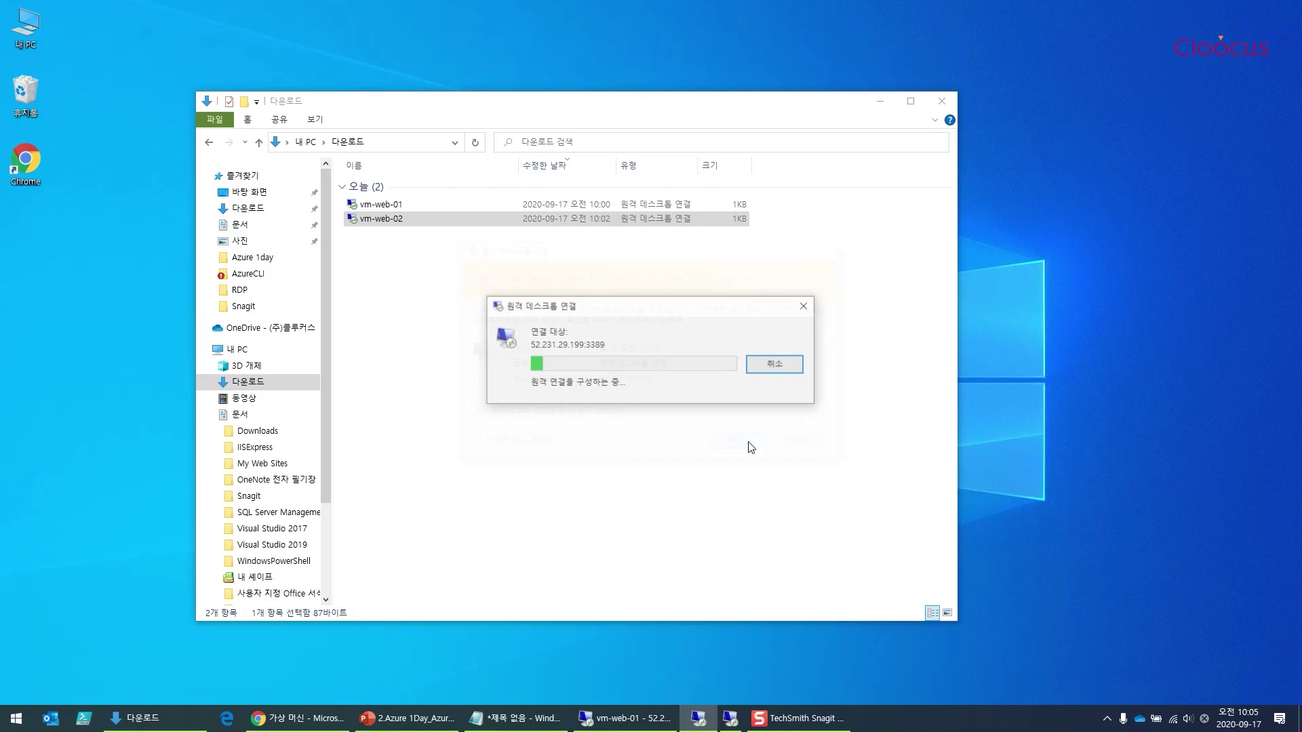
left_click(879, 102)
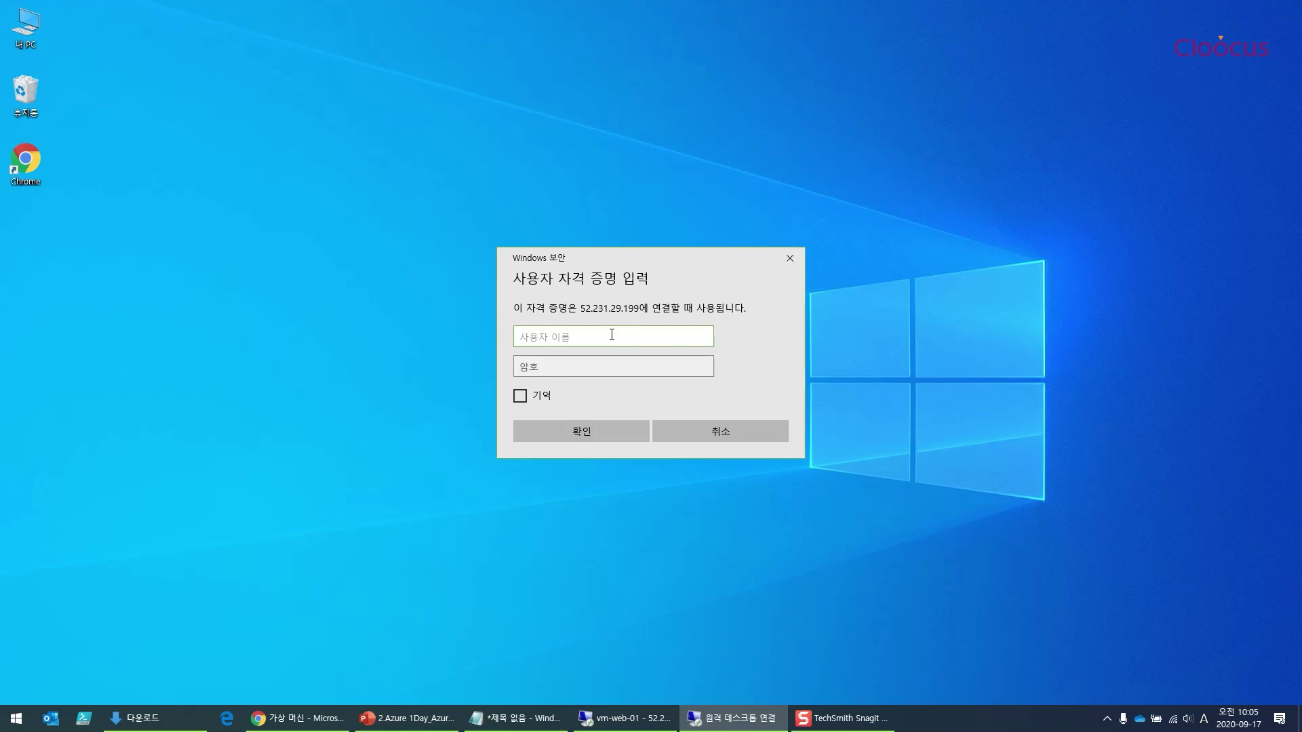
Sign in to vm-web-02 with the VM account's username and password, accepting the certificate
type("azureuser")
key("Tab")
type("●●●●●●●●●●●")
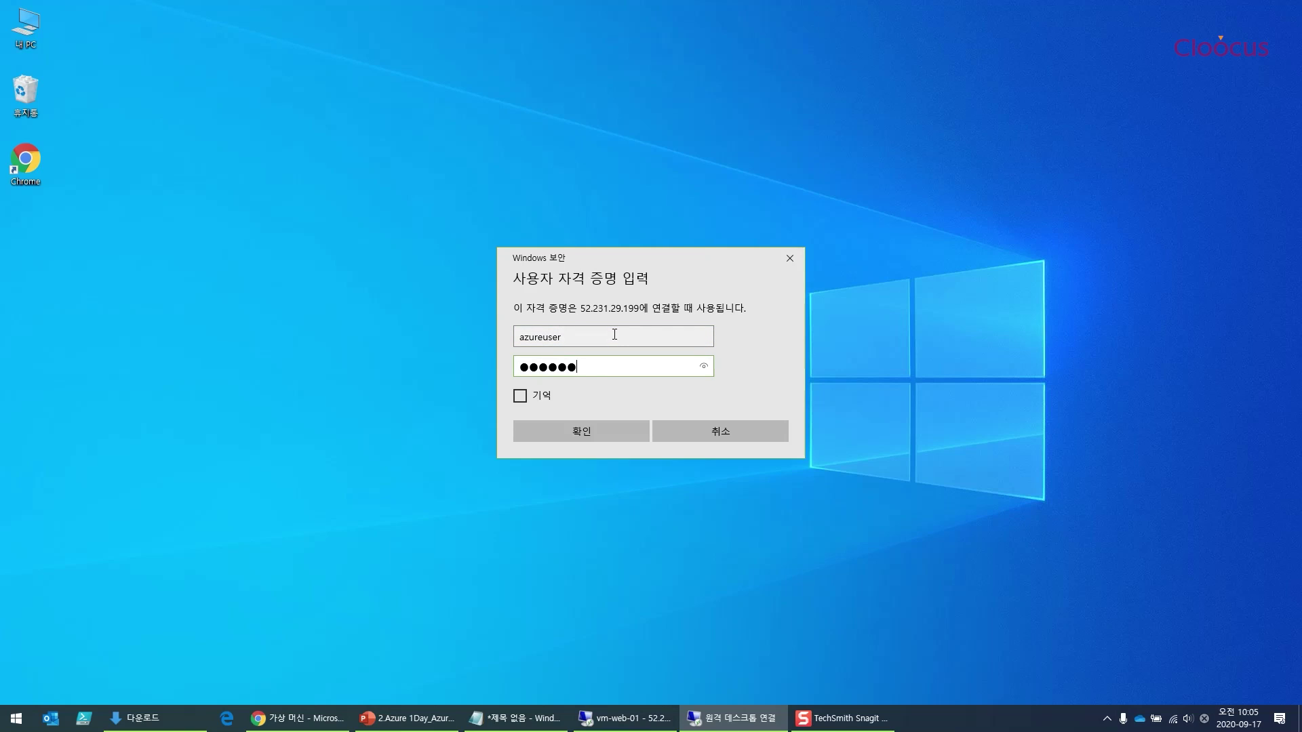
type("●")
left_click(586, 427)
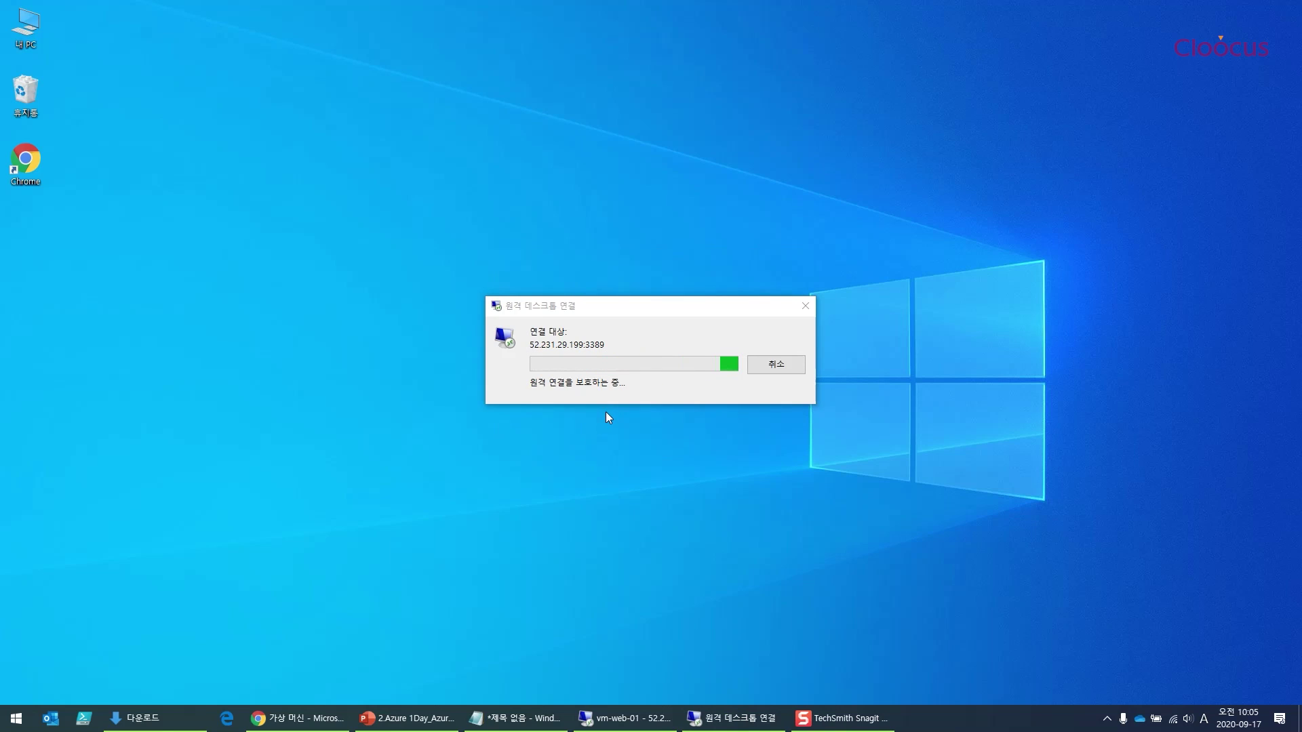
left_click(696, 489)
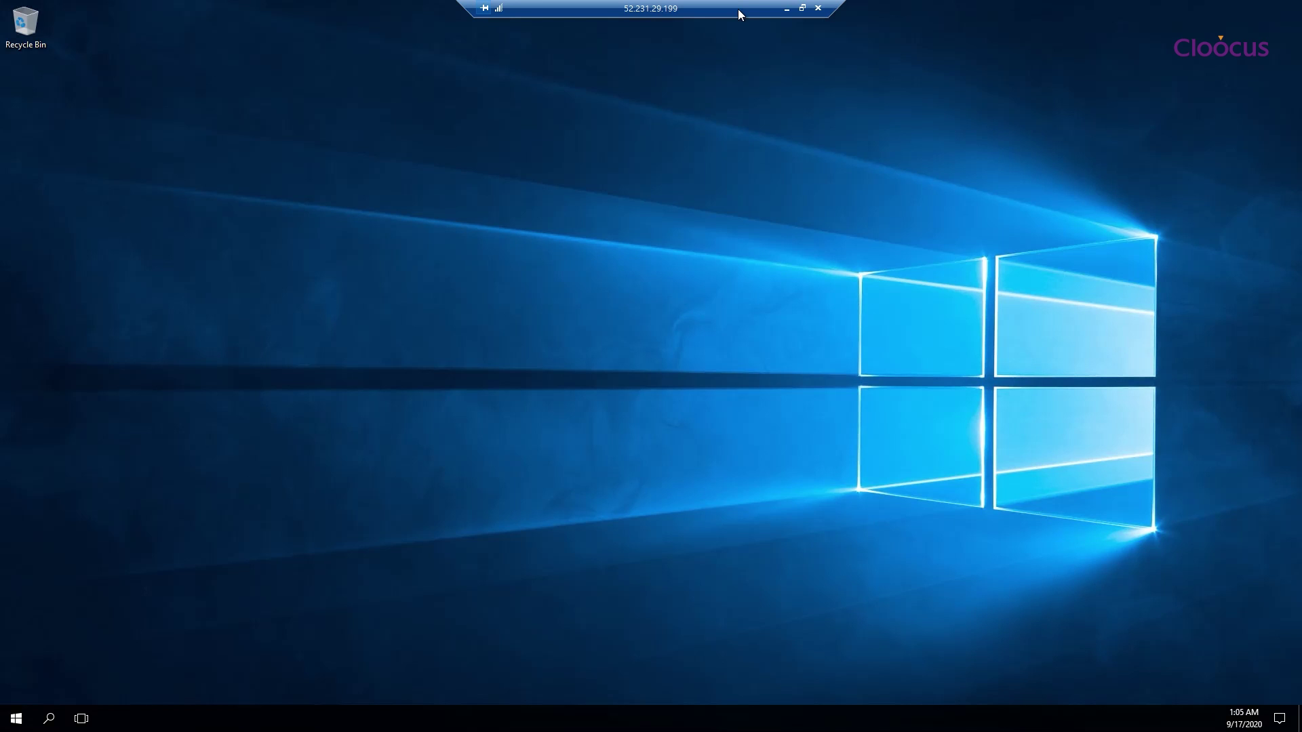
Restore vm-web-02's full-screen session and dismiss the network discovery prompt
double_click(737, 10)
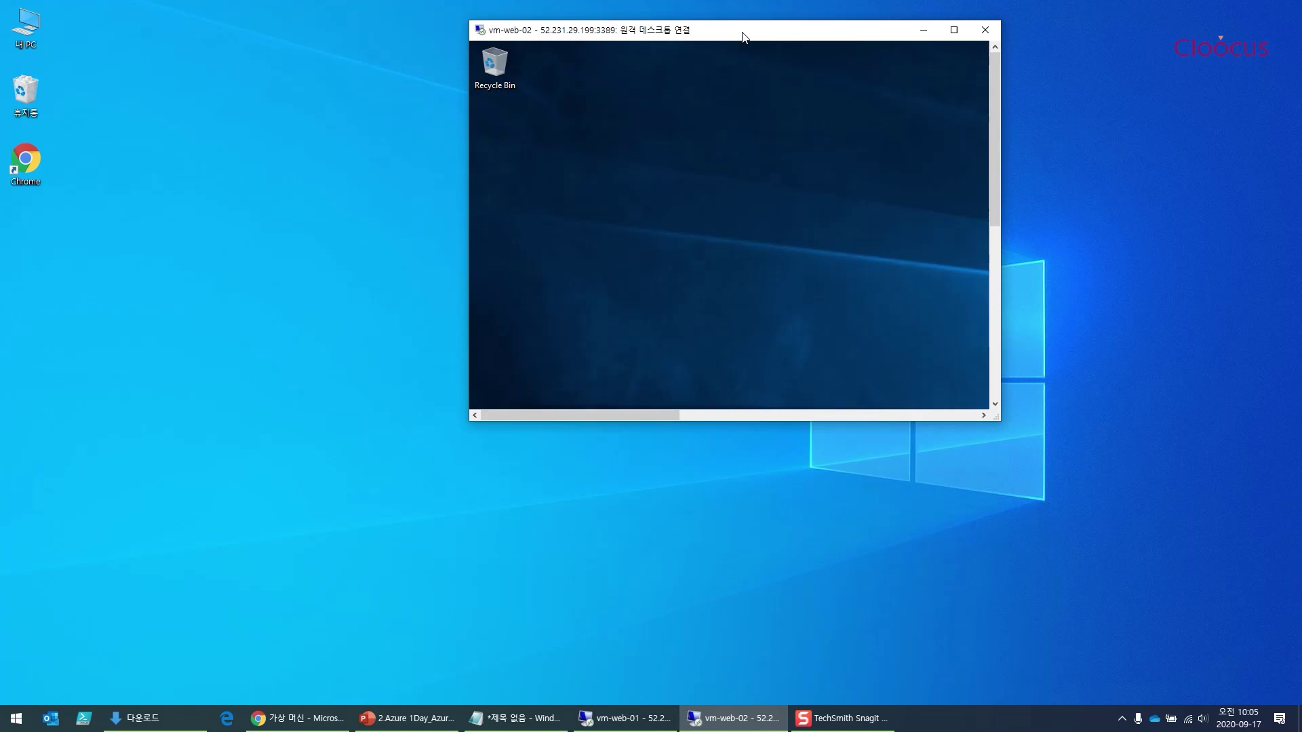
double_click(758, 27)
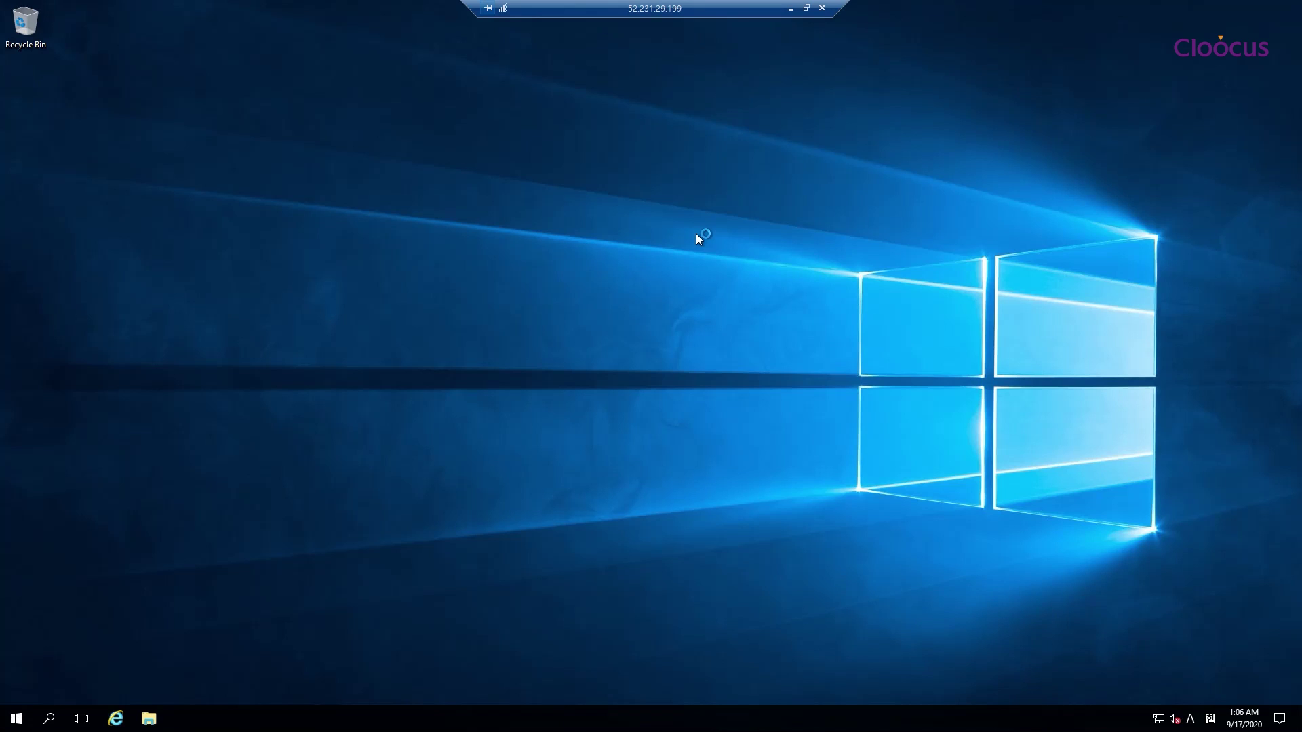
left_click(773, 277)
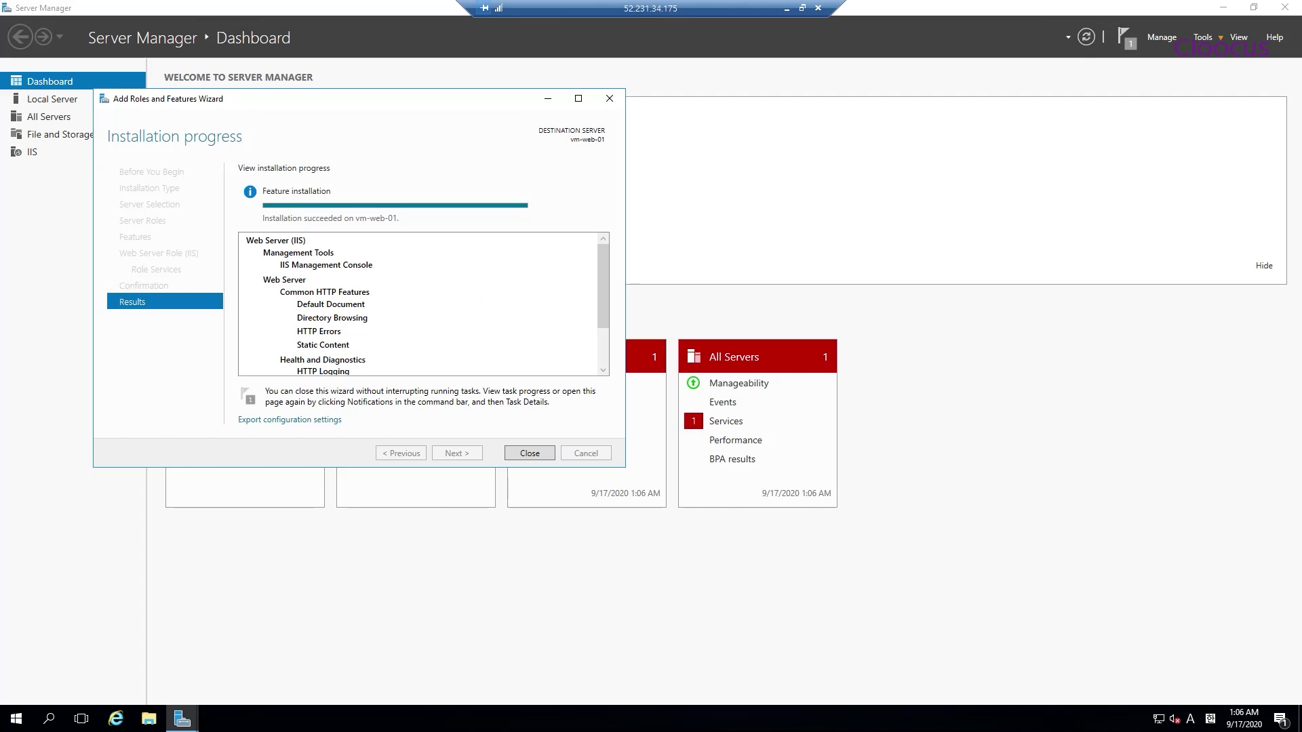
Close the finished IIS installation wizard and Server Manager on vm-web-01
left_click(534, 453)
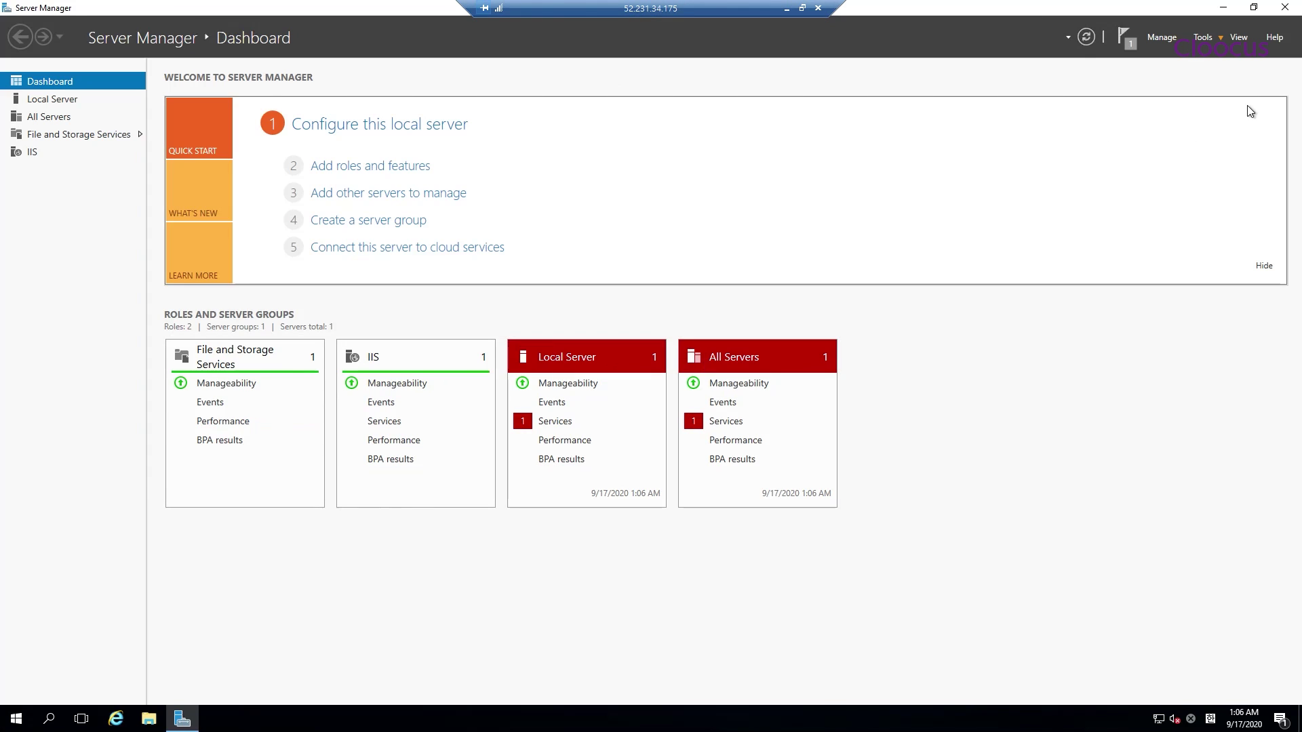
left_click(1285, 6)
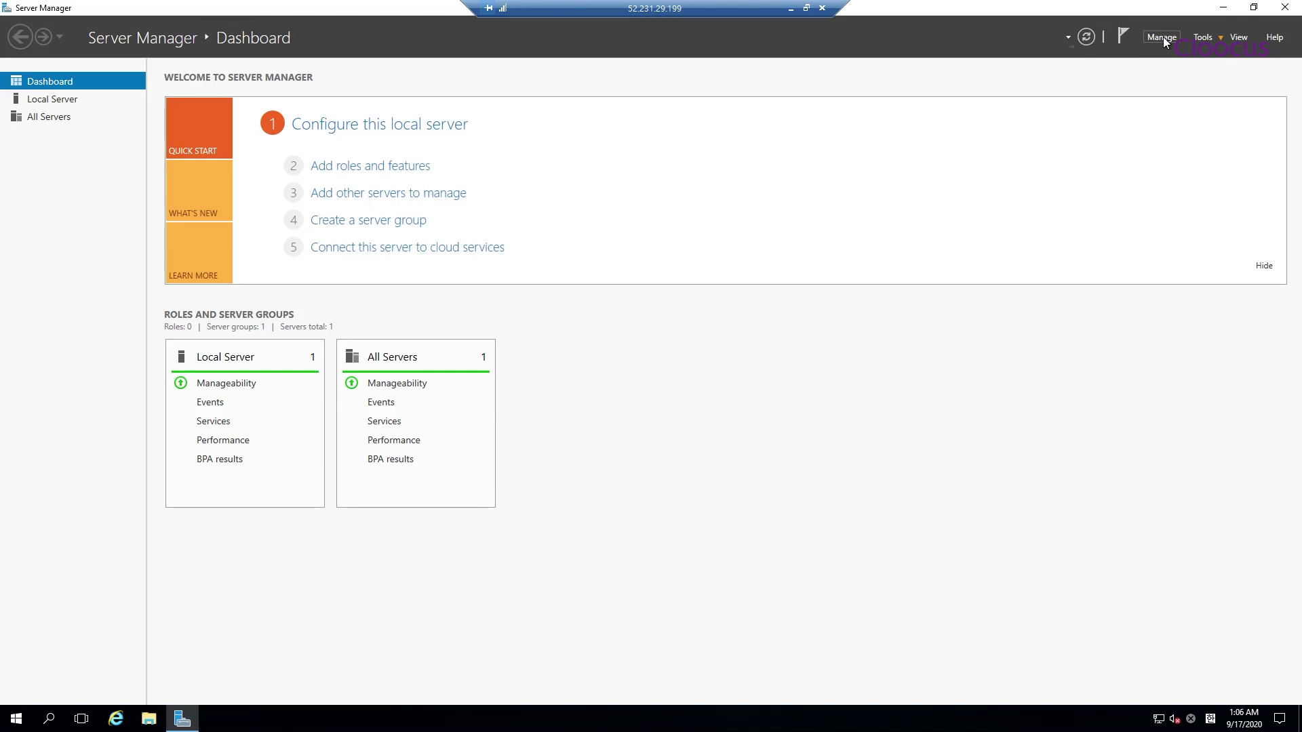
Start Add Roles and Features on vm-web-02 and select Web Server (IIS) with its required features
left_click(1162, 37)
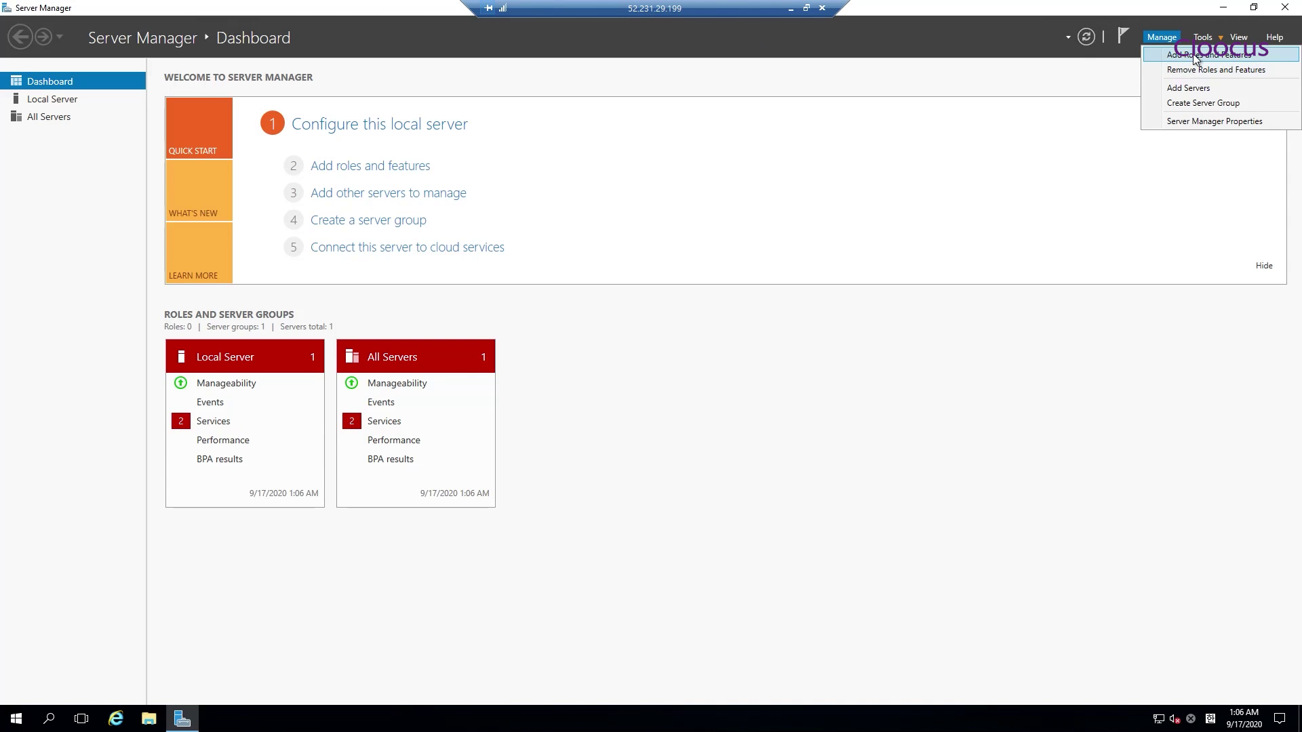
left_click(1193, 55)
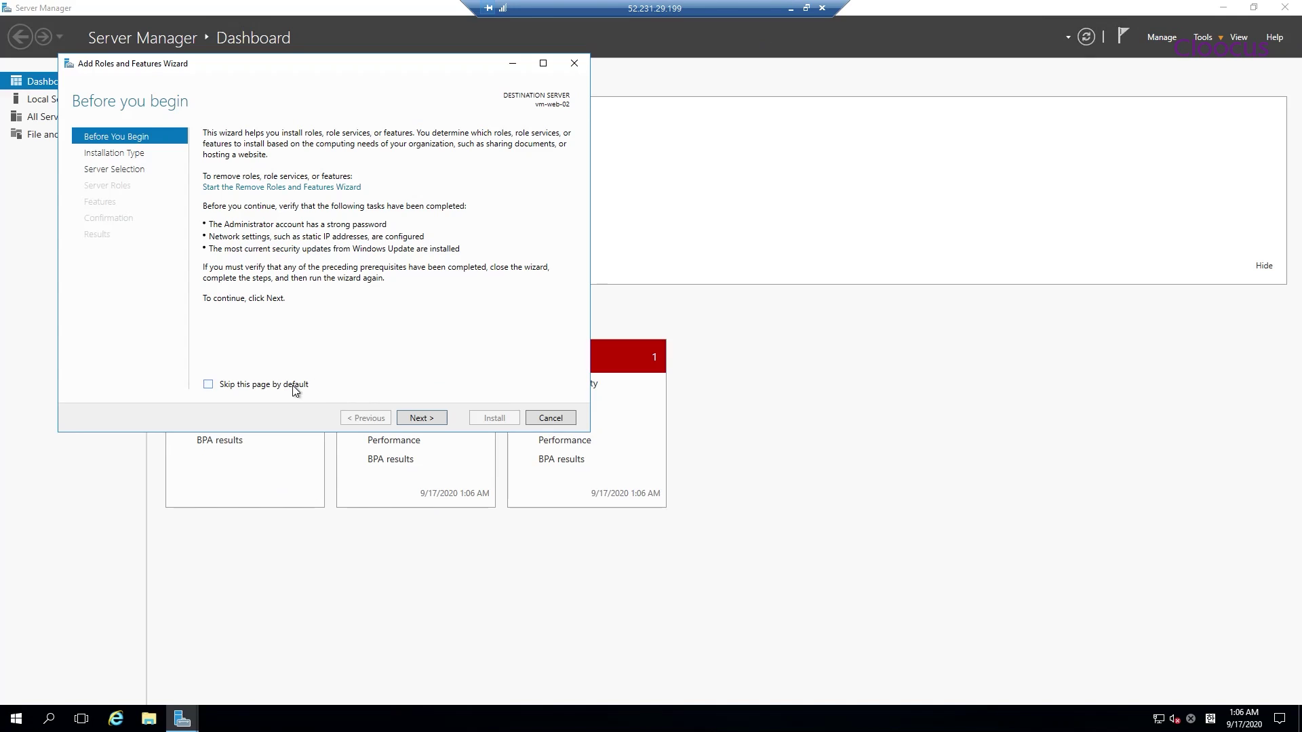
left_click(431, 418)
left_click(430, 416)
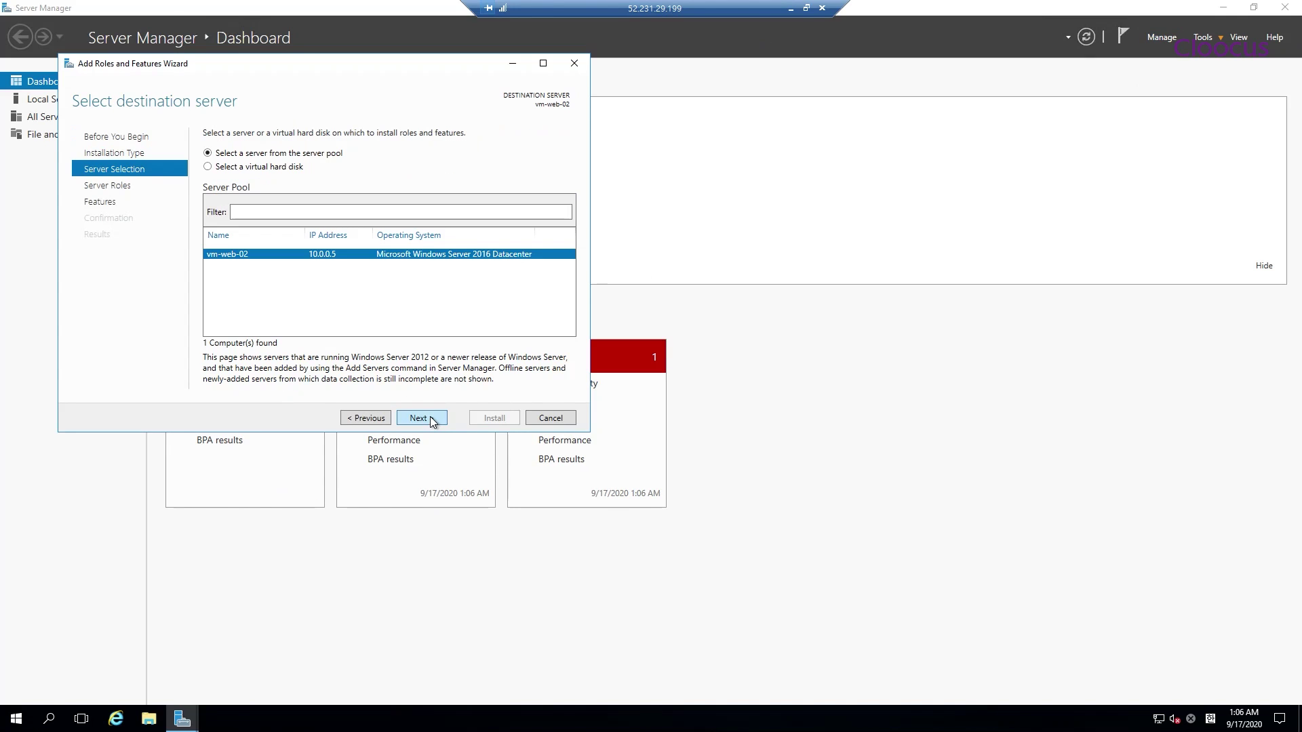
left_click(430, 417)
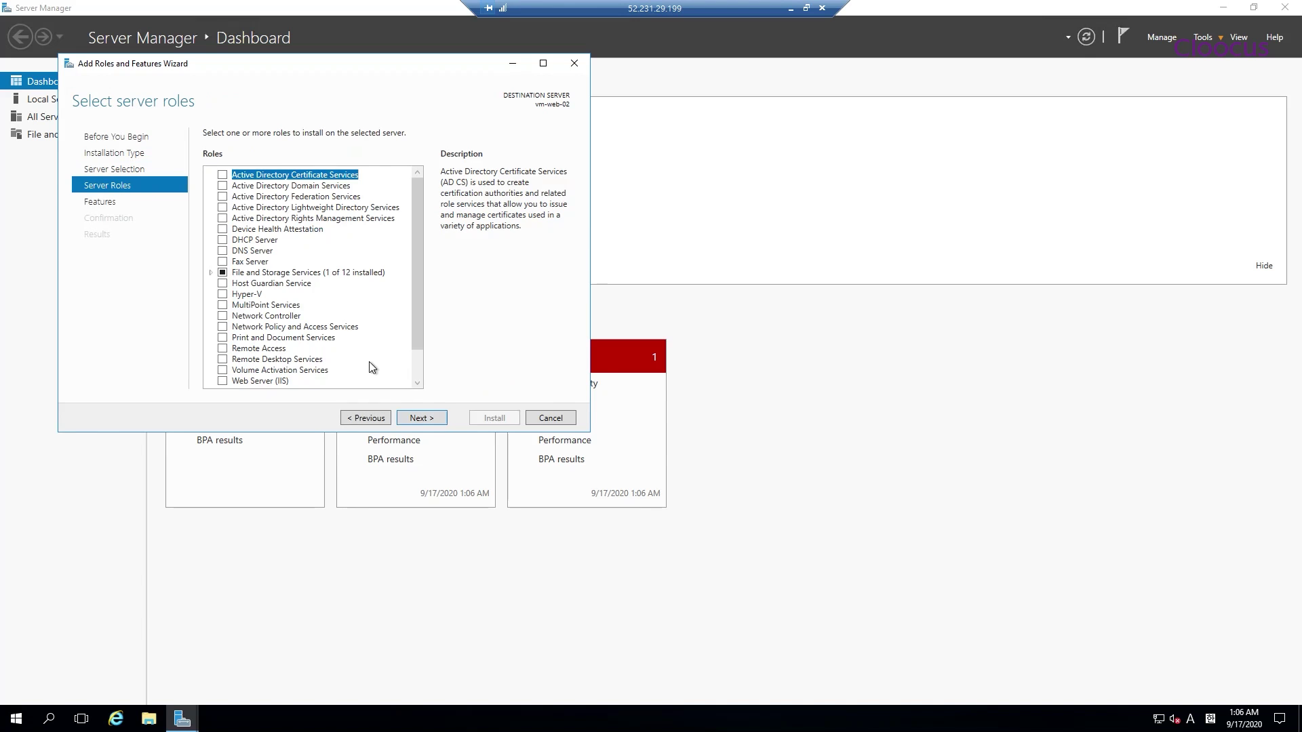
left_click_drag(420, 282, 418, 349)
left_click(275, 354)
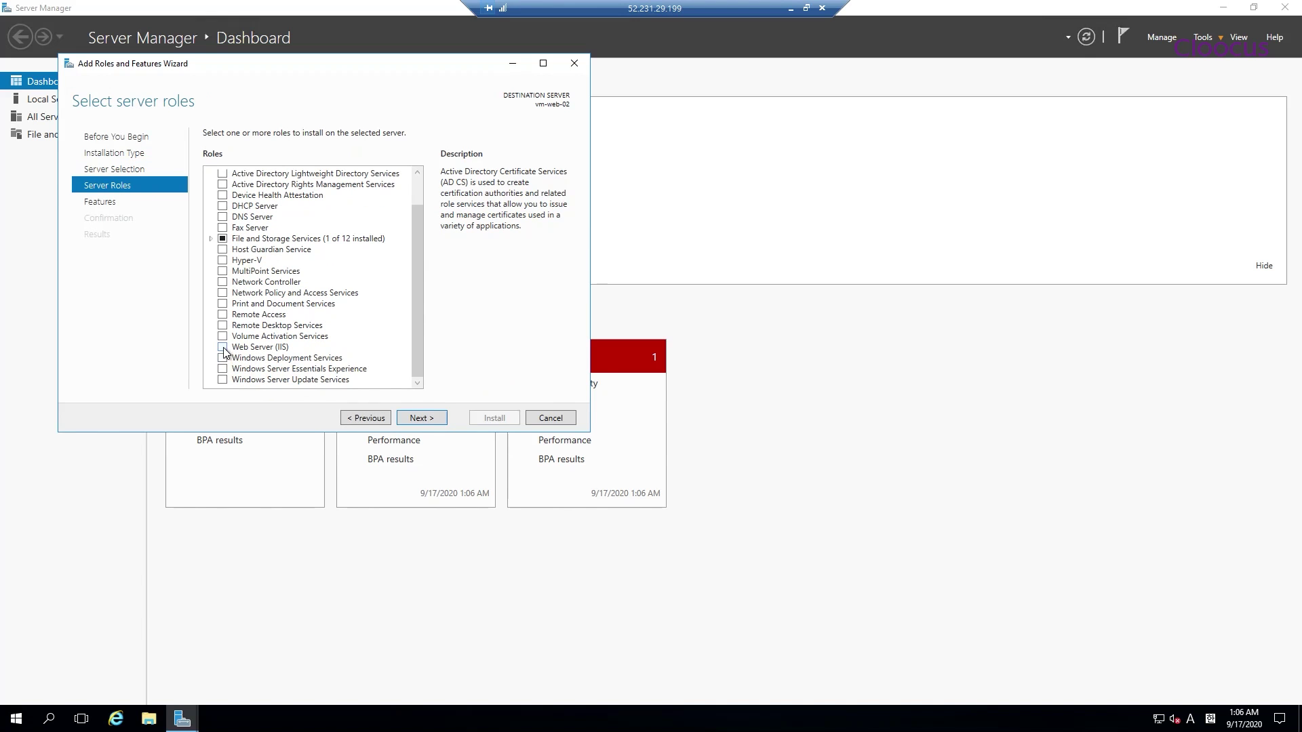
left_click(381, 354)
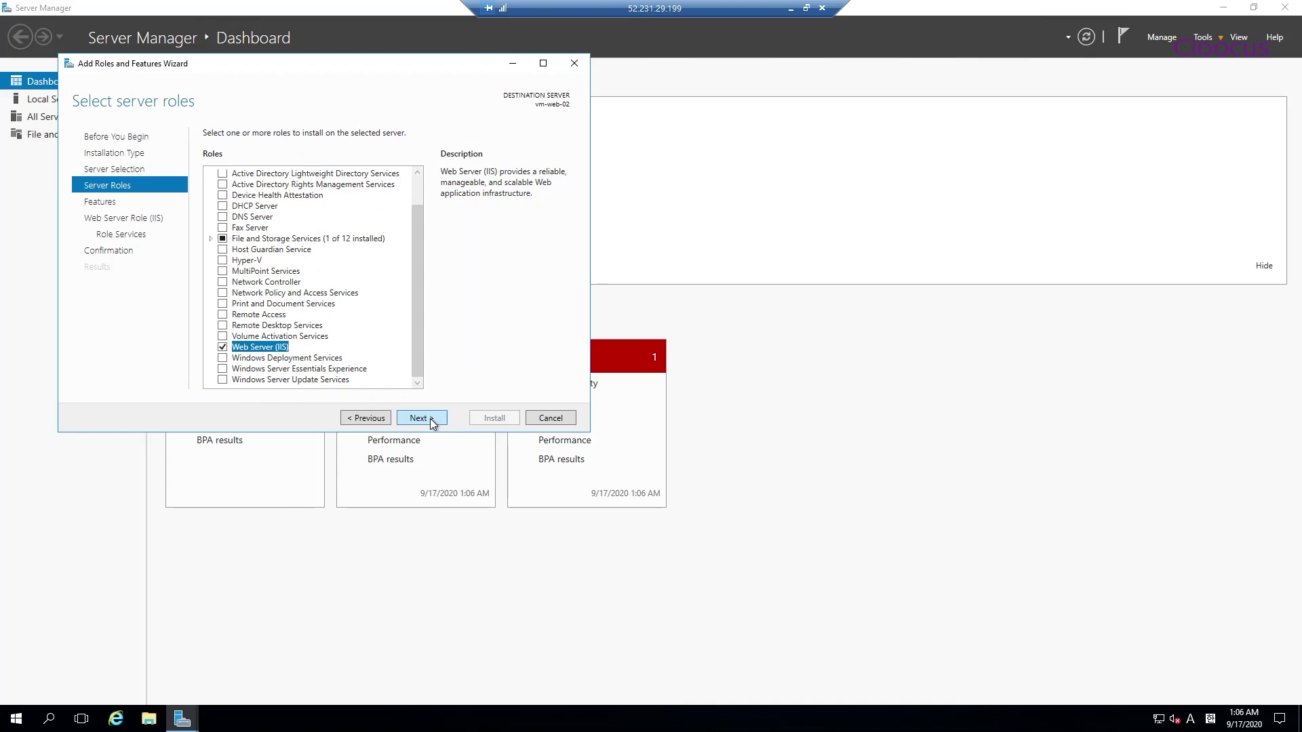
left_click(432, 424)
Accept the default features and IIS role services, then start the installation
left_click_drag(416, 221, 418, 356)
left_click(430, 419)
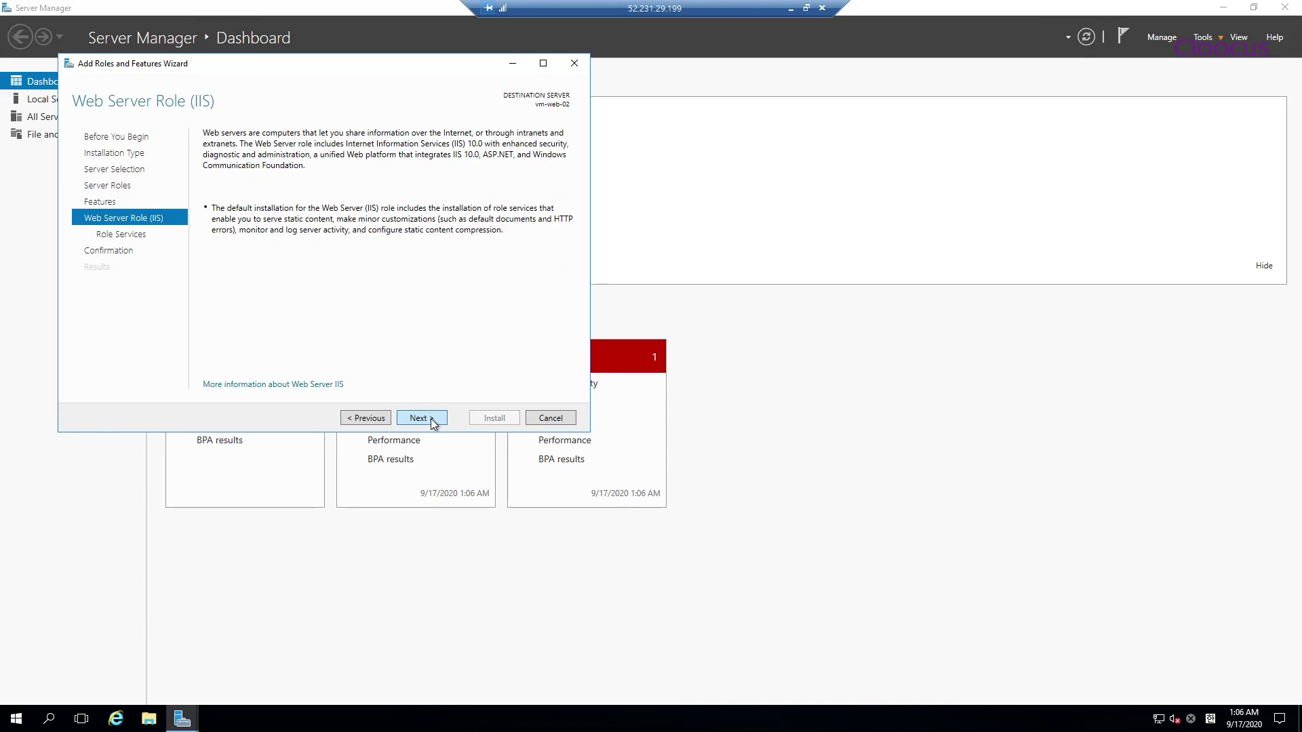
left_click(431, 420)
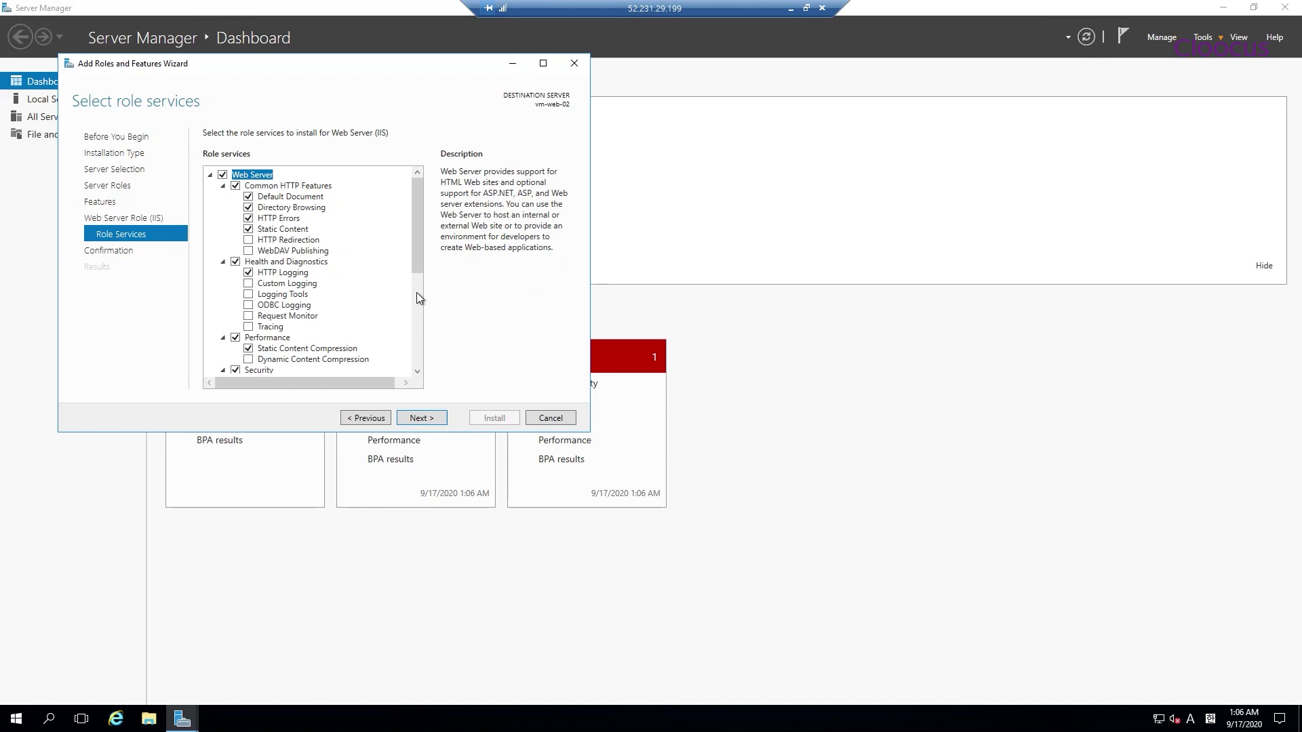
left_click_drag(416, 296, 421, 345)
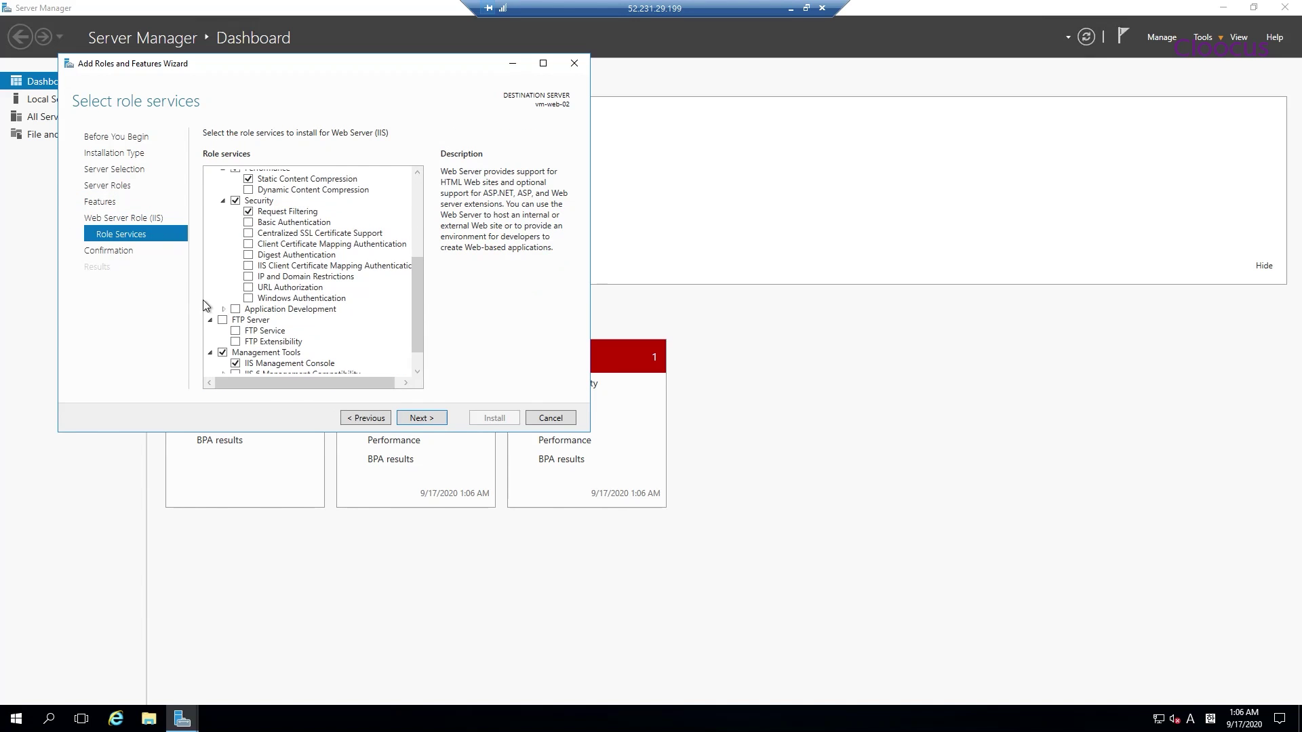
left_click(223, 310)
scroll(322, 325, "down", 1)
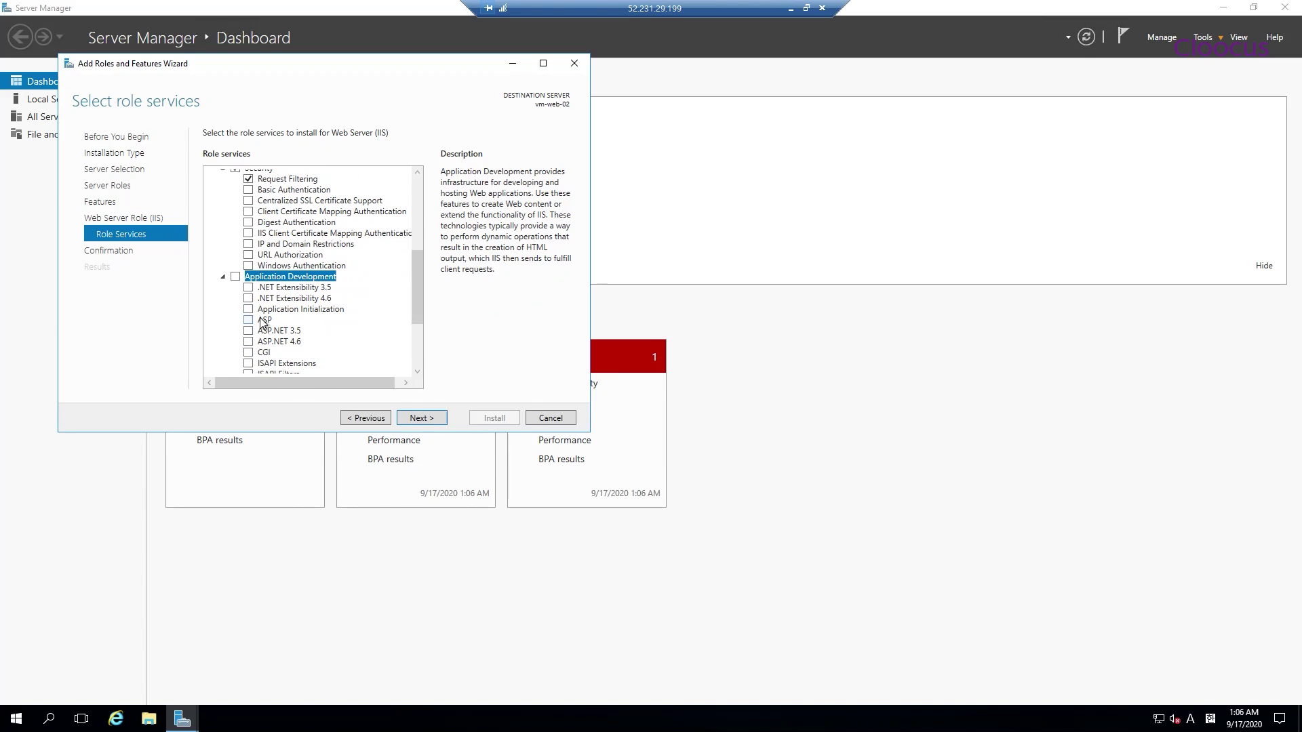
left_click(422, 418)
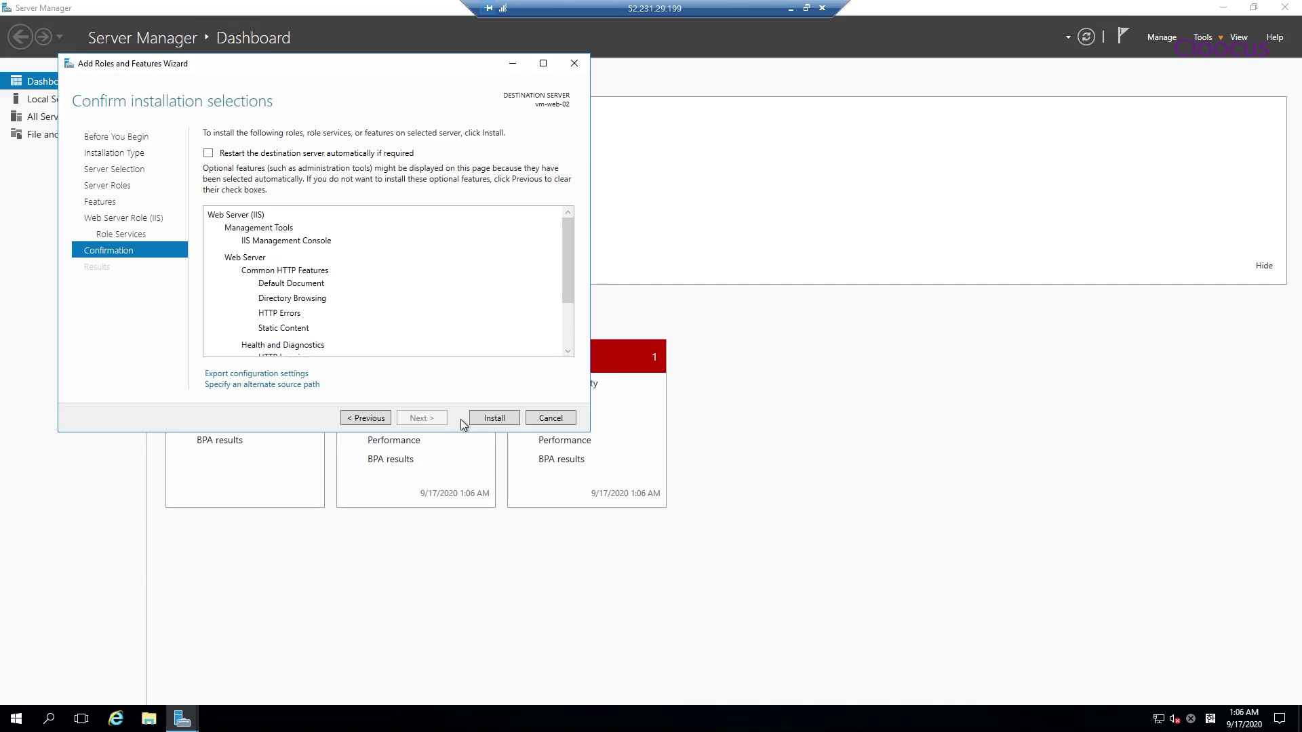
left_click(503, 420)
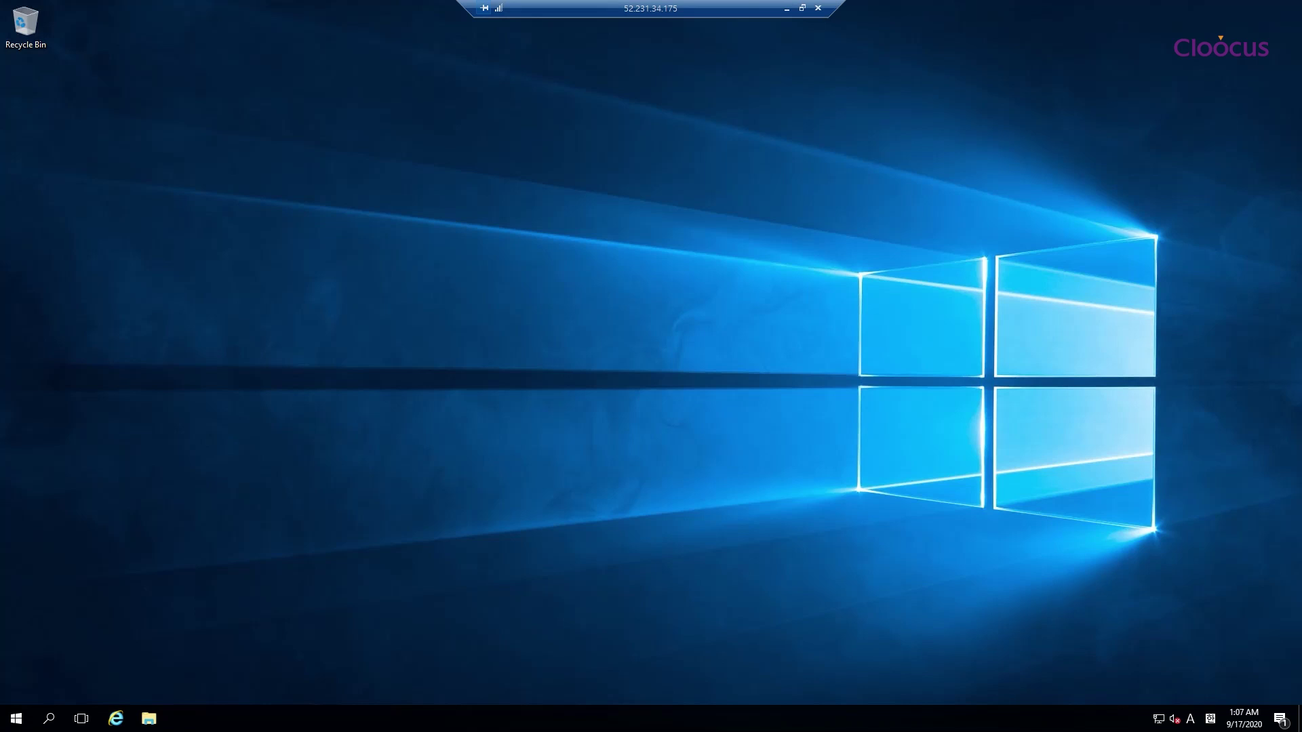
Place an IIS Manager shortcut from Windows Administrative Tools on vm-web-01's desktop
left_click(15, 718)
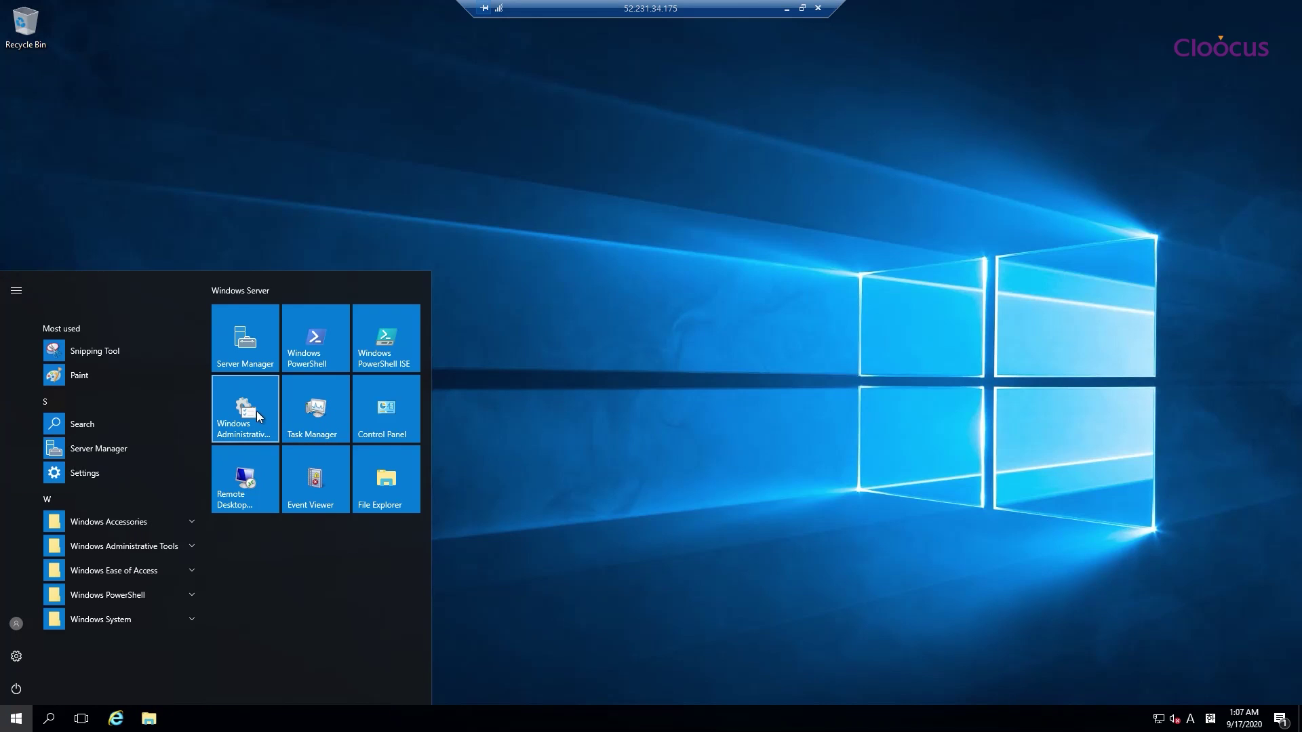
left_click(145, 551)
scroll(175, 526, "down", 4)
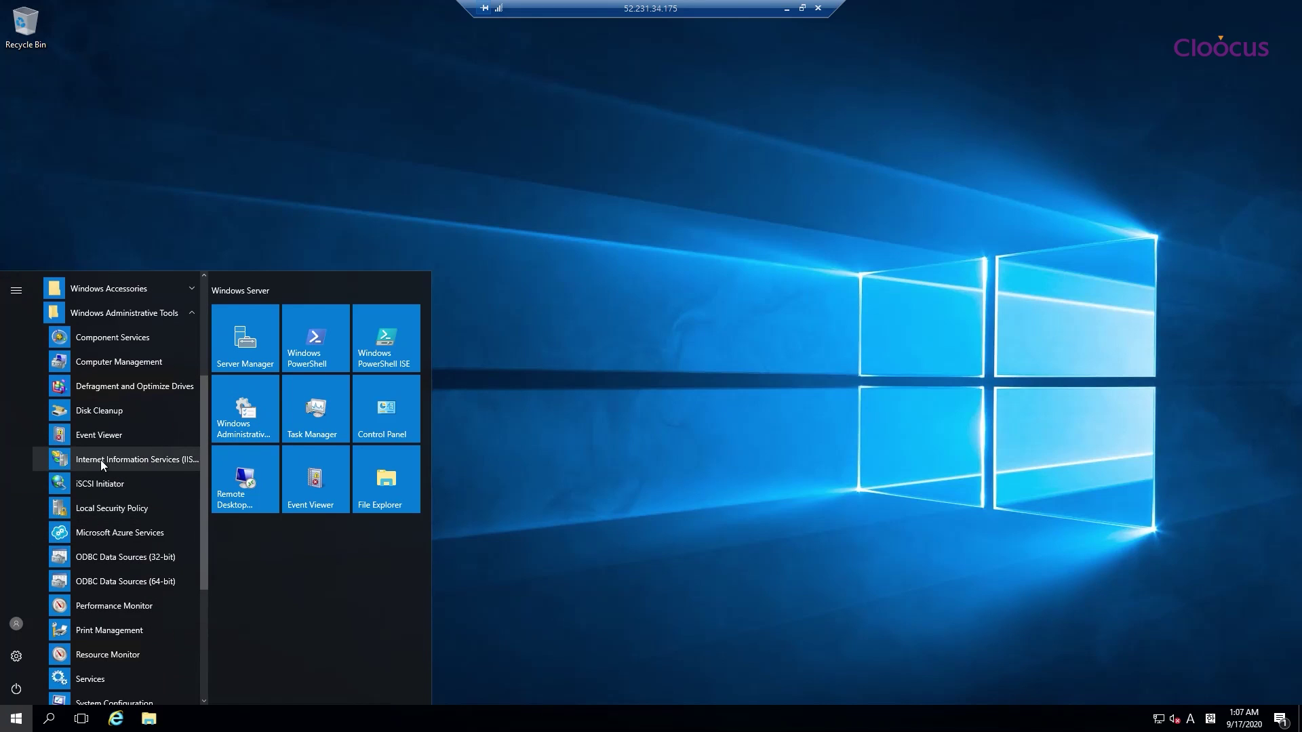
left_click(105, 460)
left_click_drag(557, 307, 623, 280)
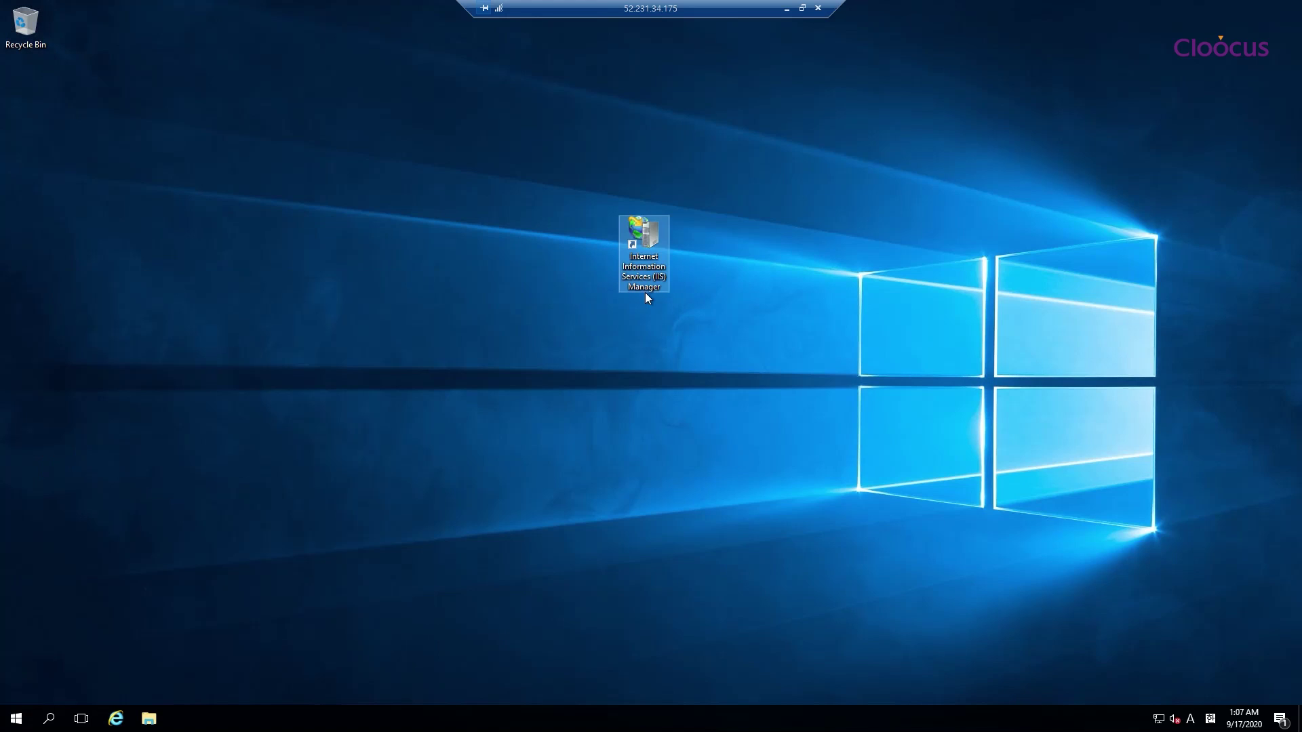
Launch IIS Manager and navigate to vm-web-01 > Sites > Default Web Site
double_click(649, 227)
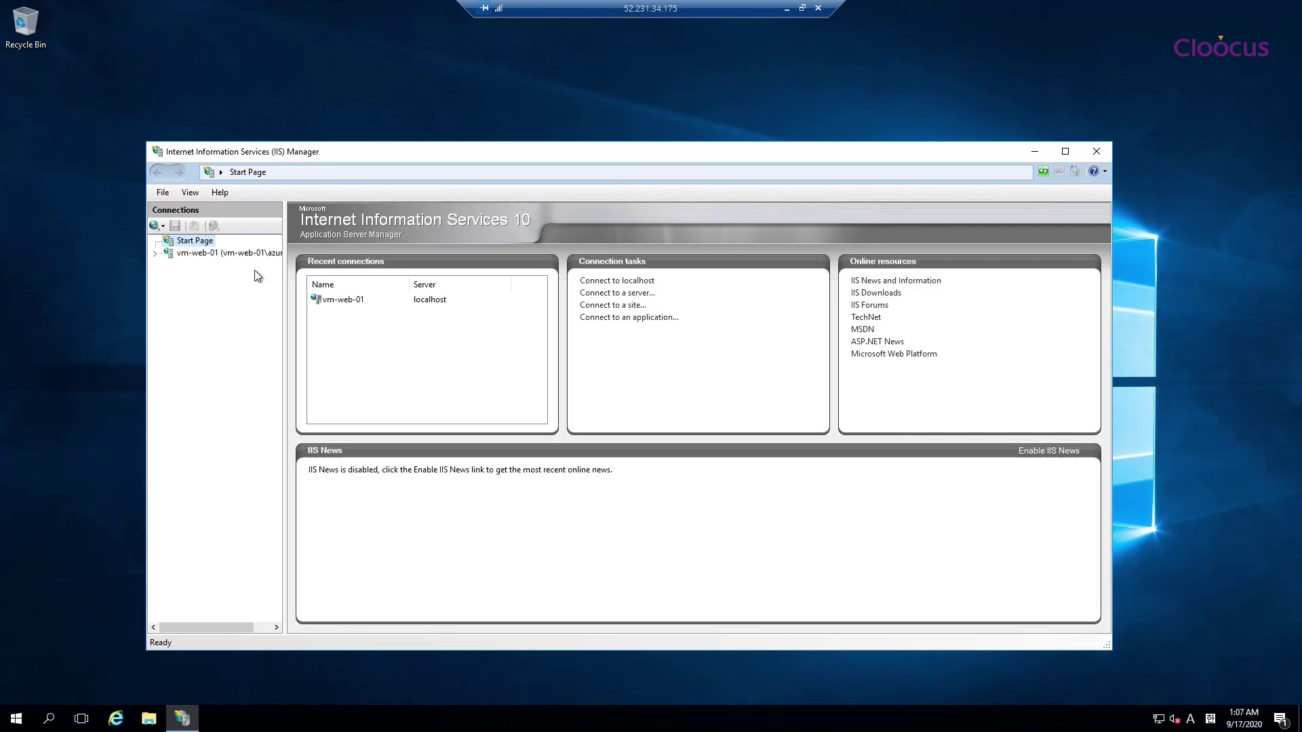
left_click(158, 255)
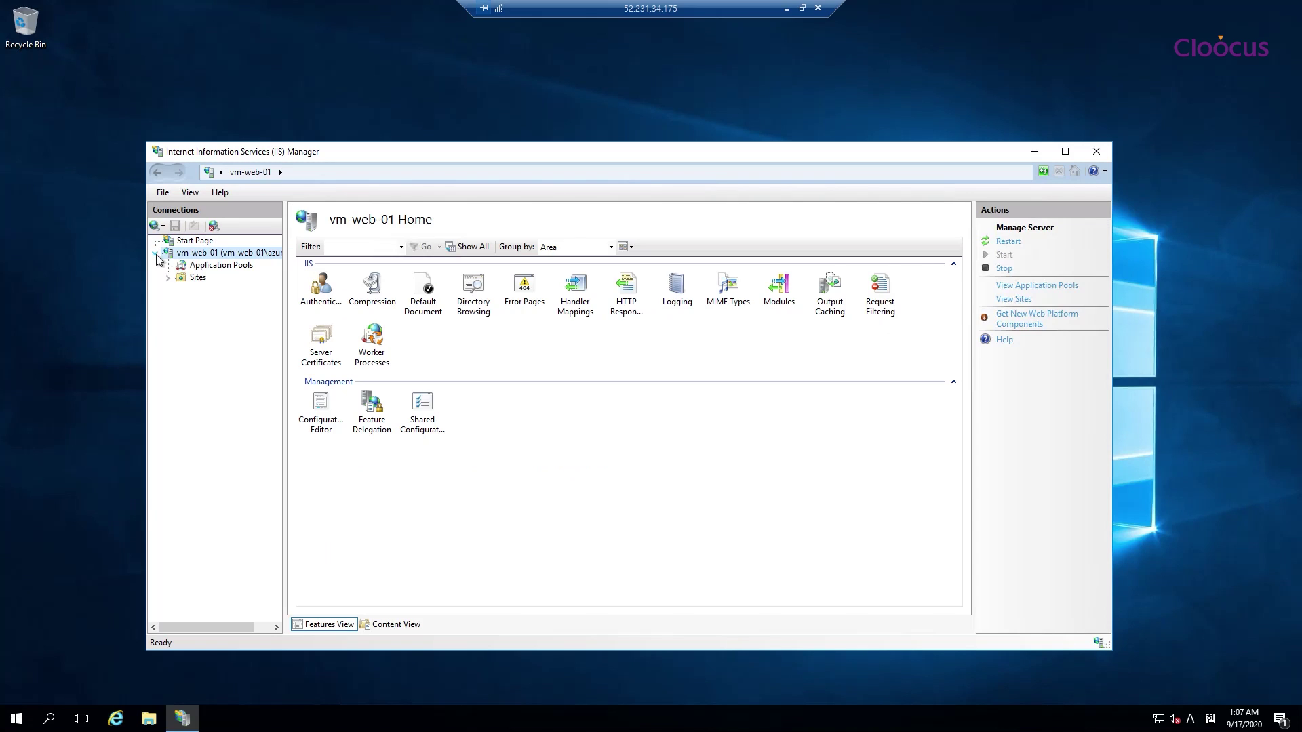
left_click(168, 278)
left_click(224, 290)
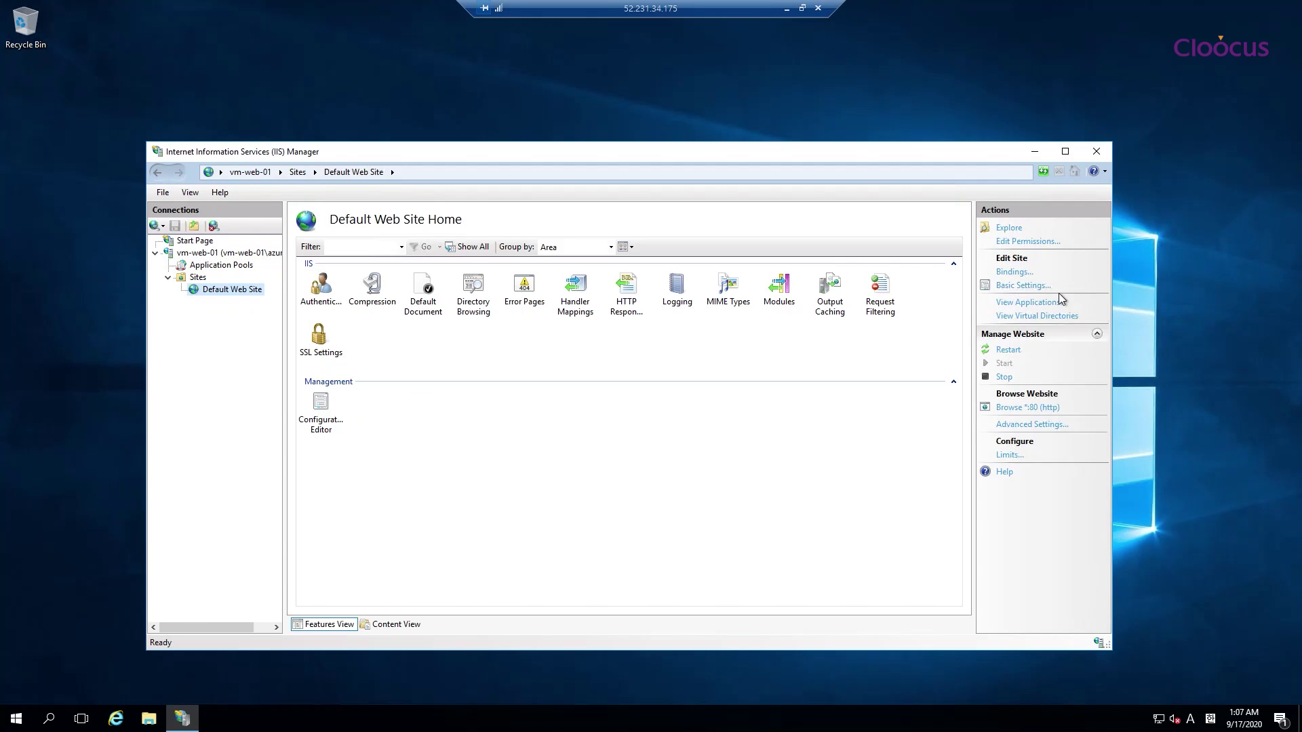
Open Default Web Site's wwwroot folder and delete the default iisstart files
right_click(239, 301)
left_click(282, 299)
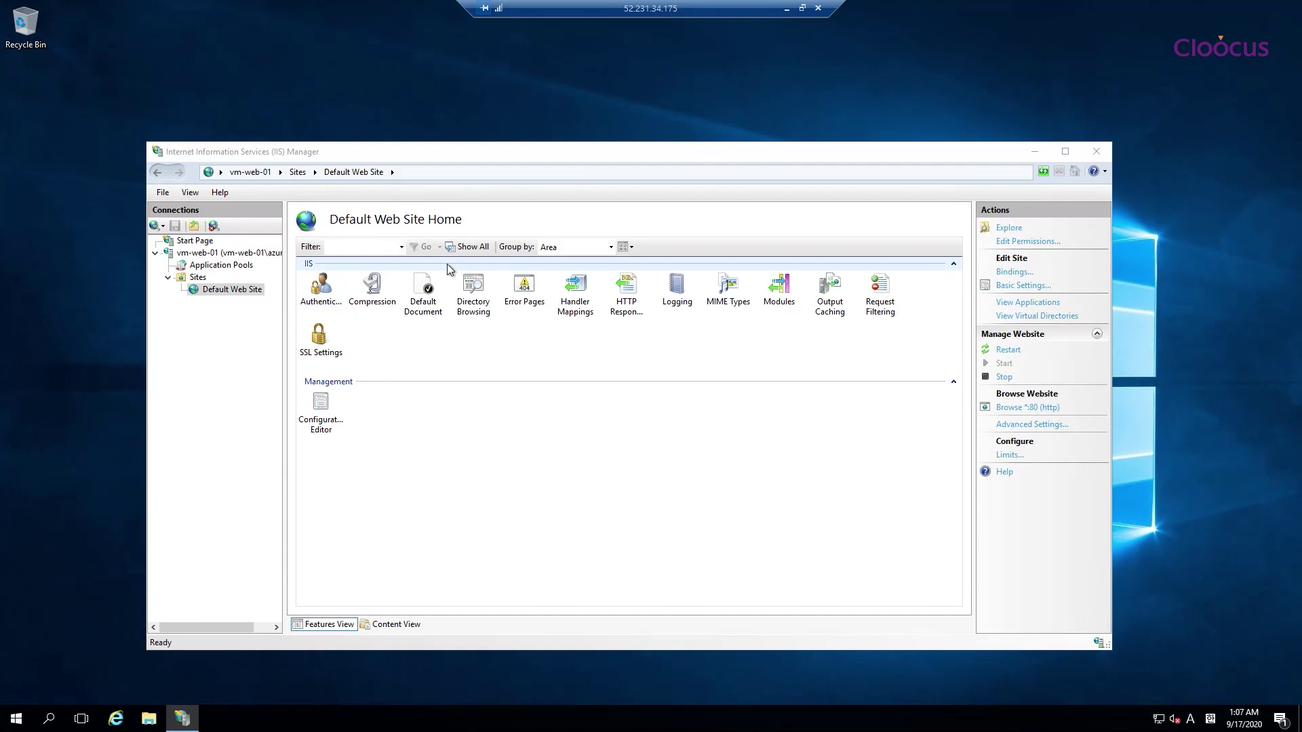
left_click_drag(556, 326, 364, 214)
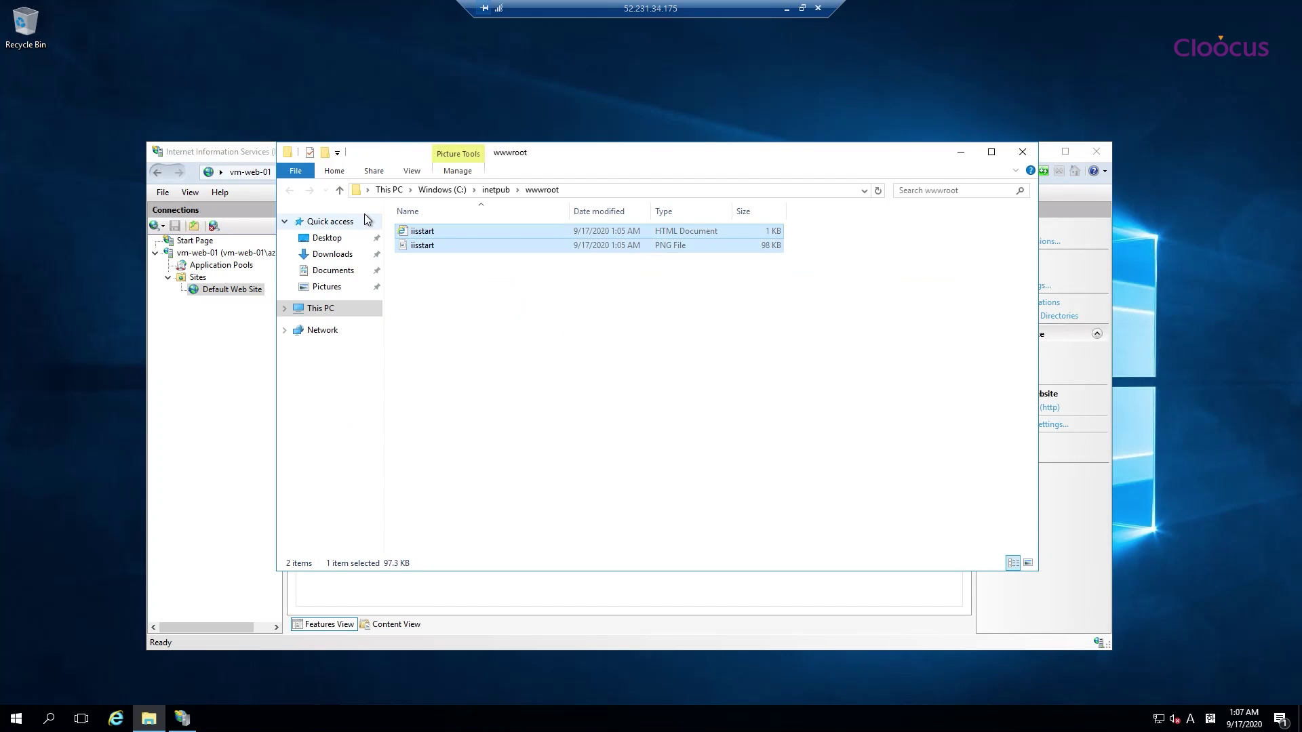
key("Delete")
Create a new text file named index.html containing web-01 and save it
right_click(471, 281)
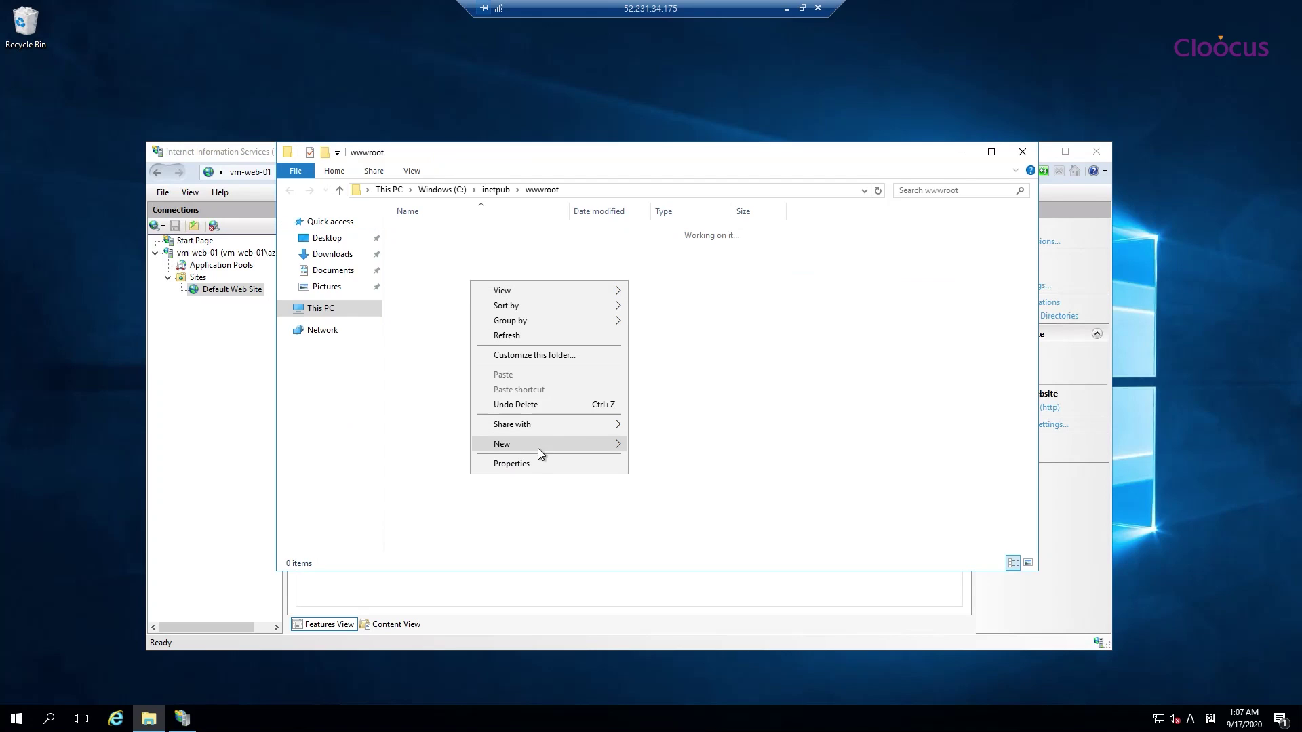
mouse_move(538, 445)
left_click(670, 525)
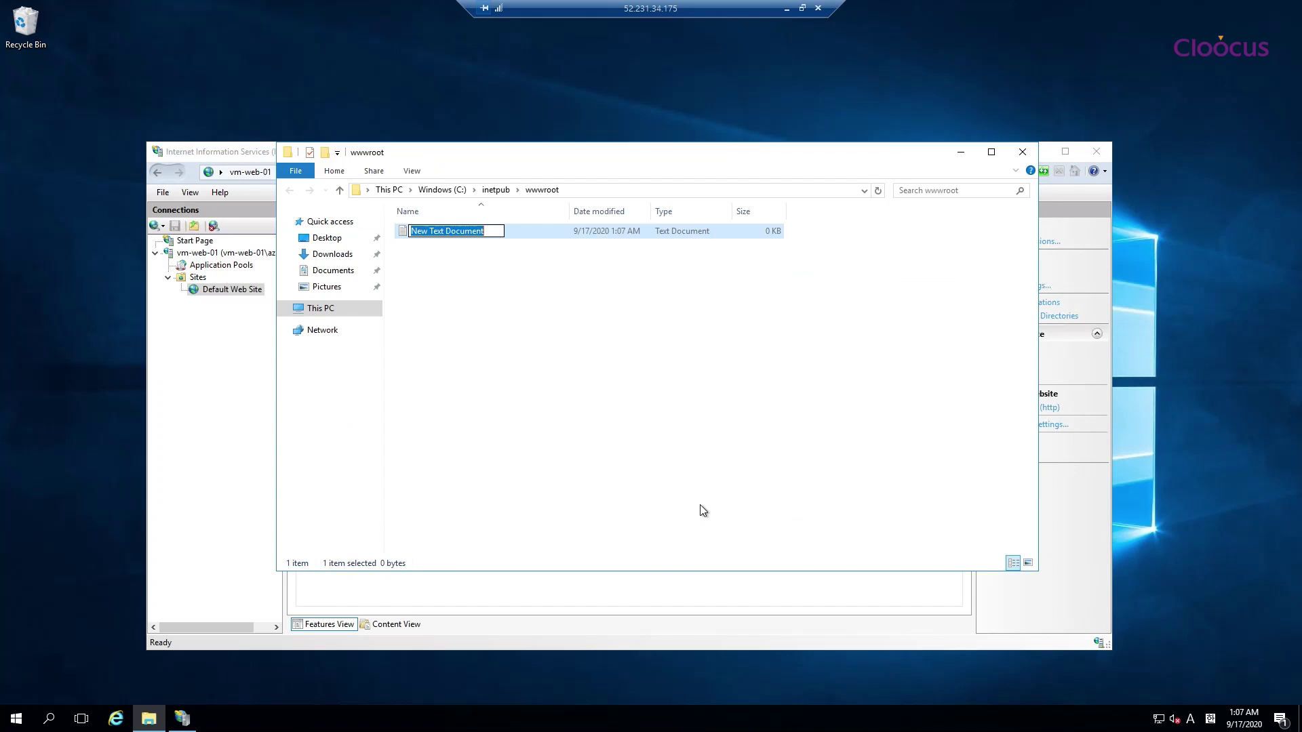
type("index.")
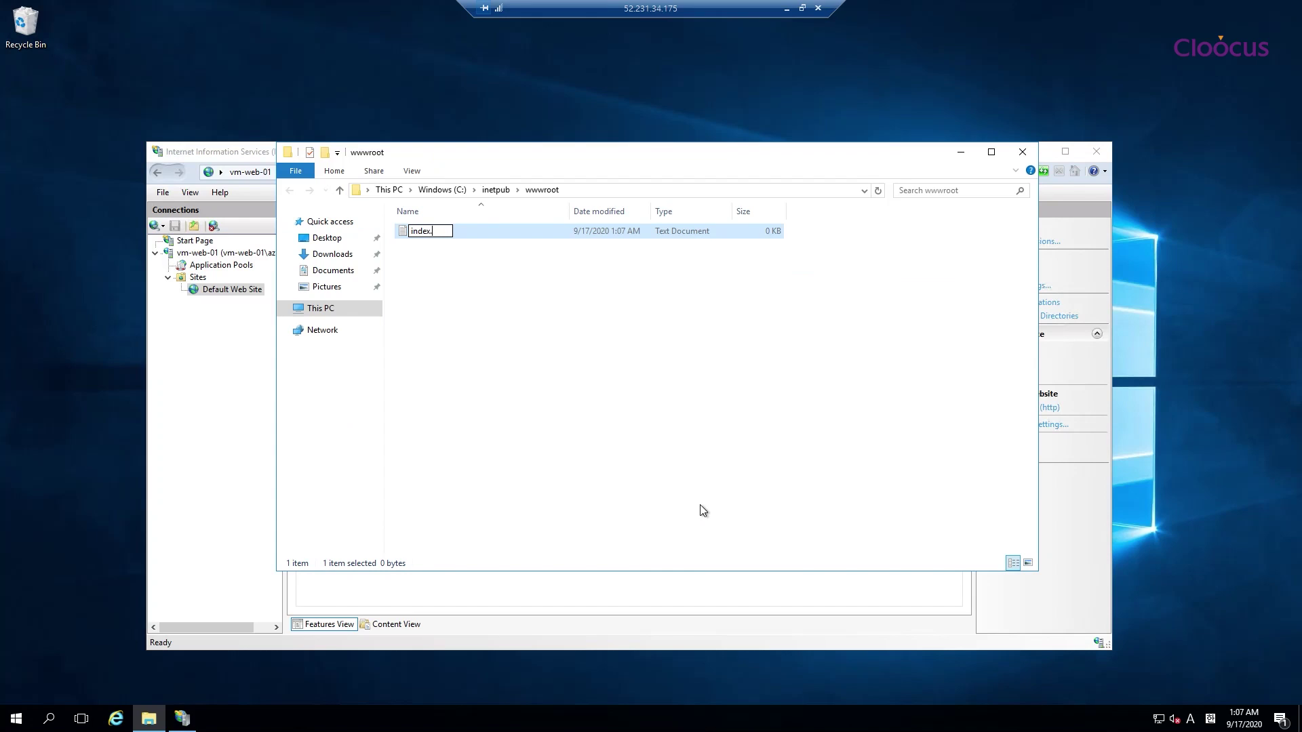
type("html")
key("Return")
key("Return")
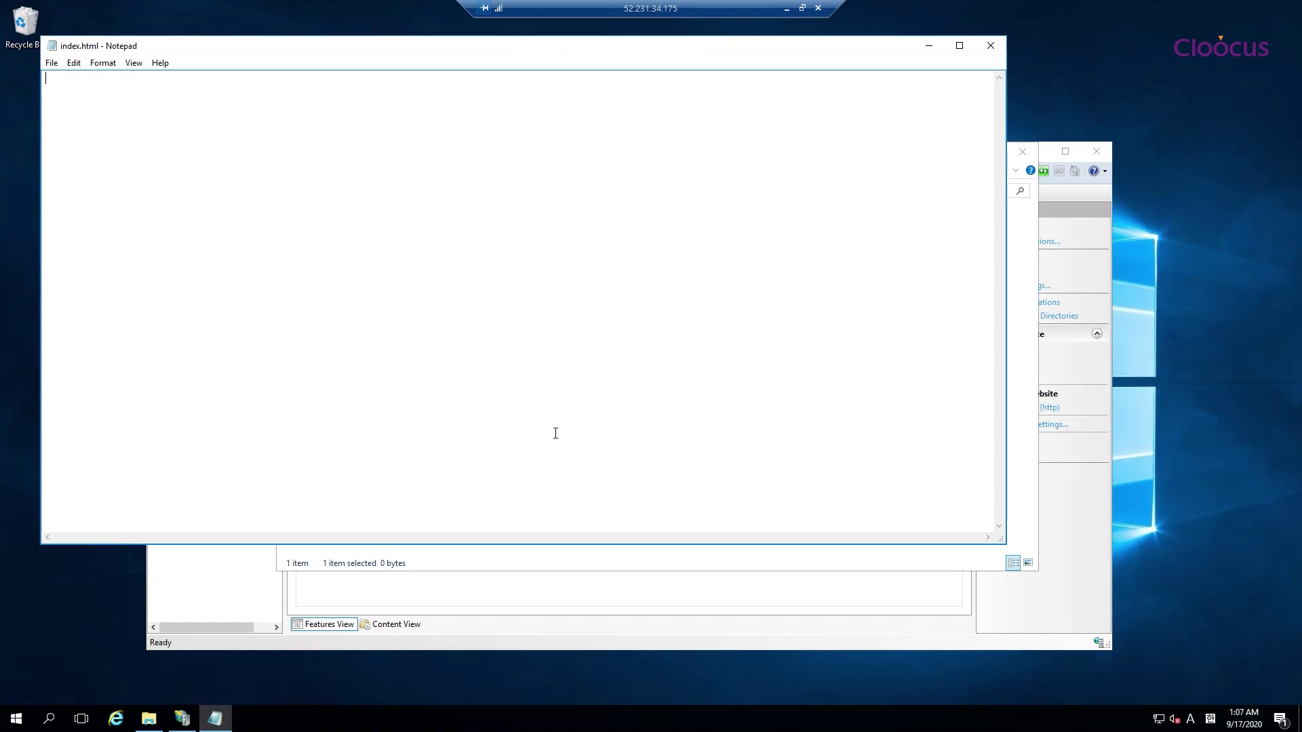
type("web-01")
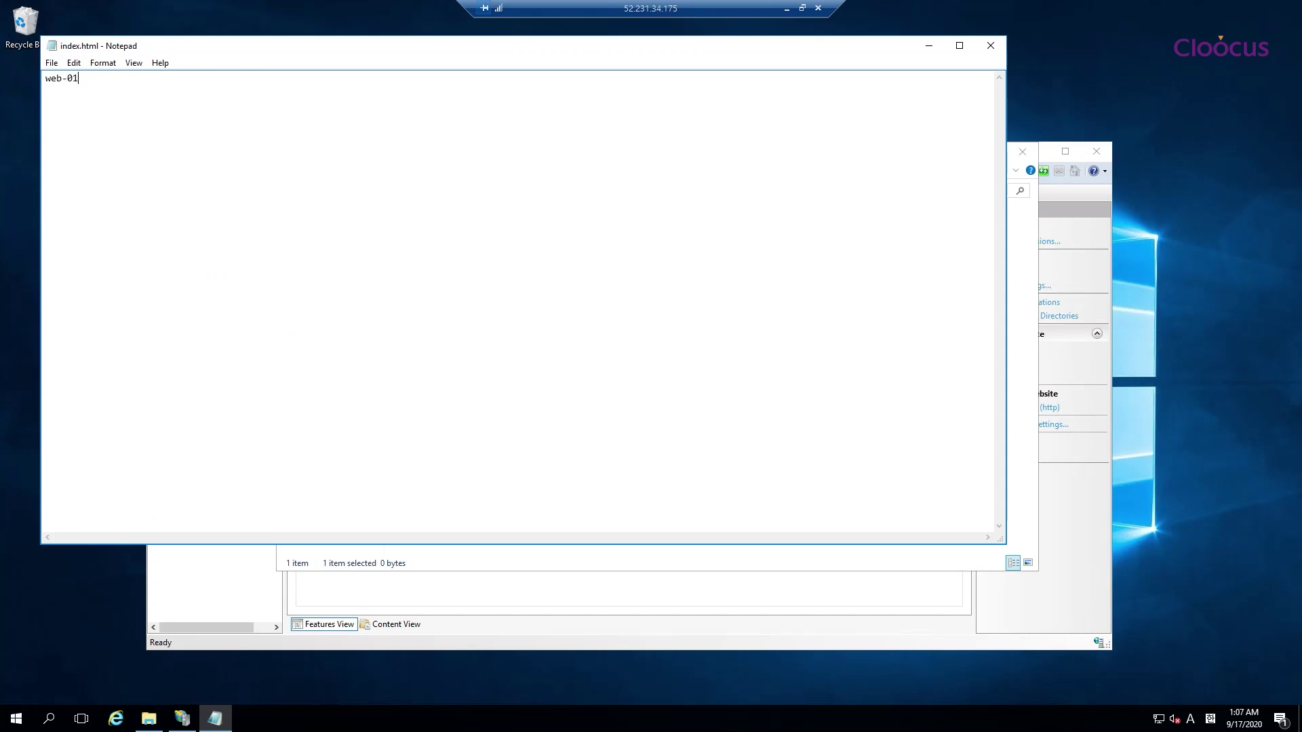
left_click(991, 46)
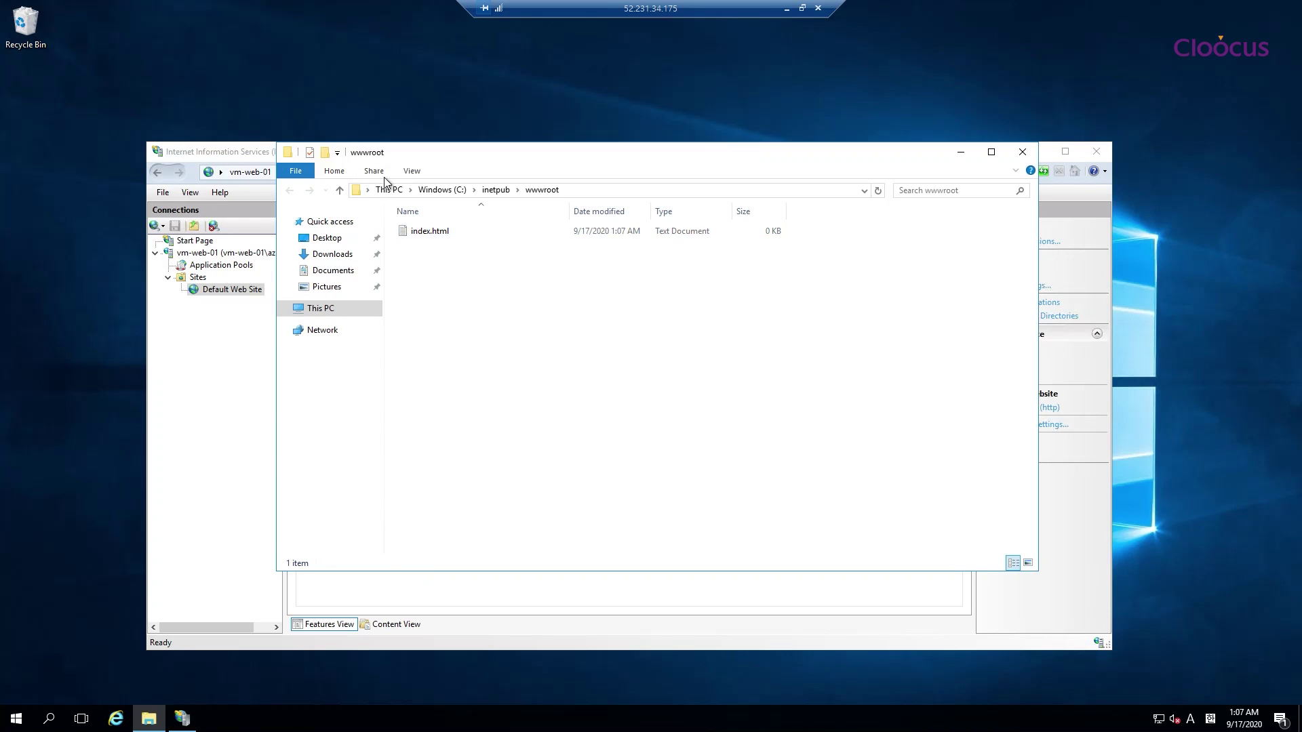
Show file extensions and rename index.html.txt to index.html, confirming the extension change
left_click(412, 171)
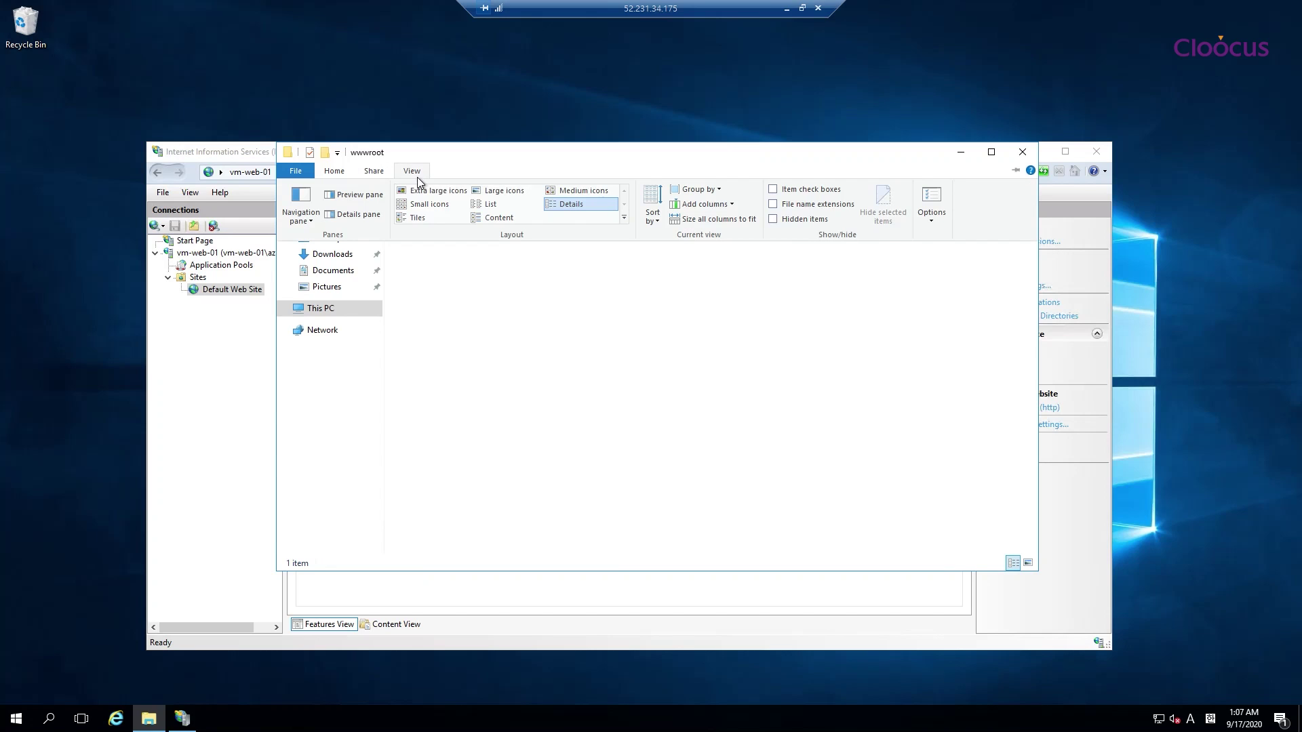
left_click(810, 205)
left_click(445, 233)
key("F2")
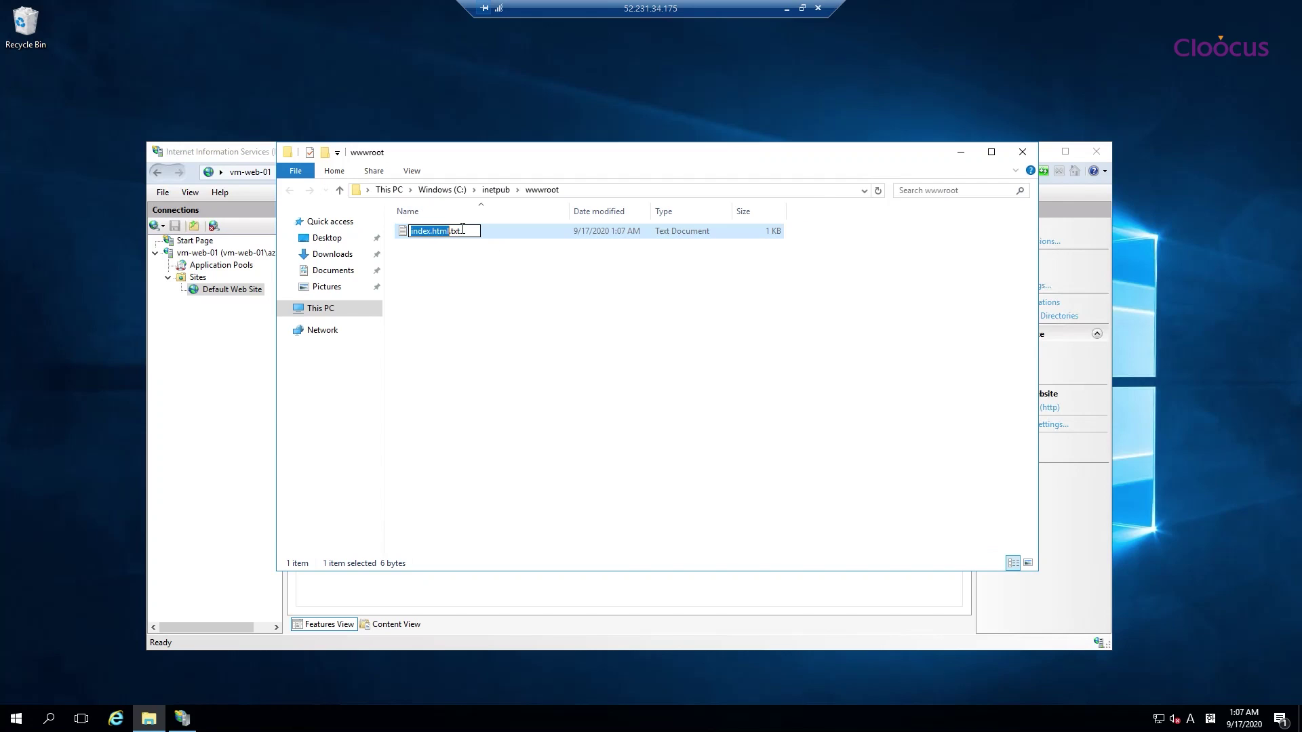
left_click(479, 232)
key("Return")
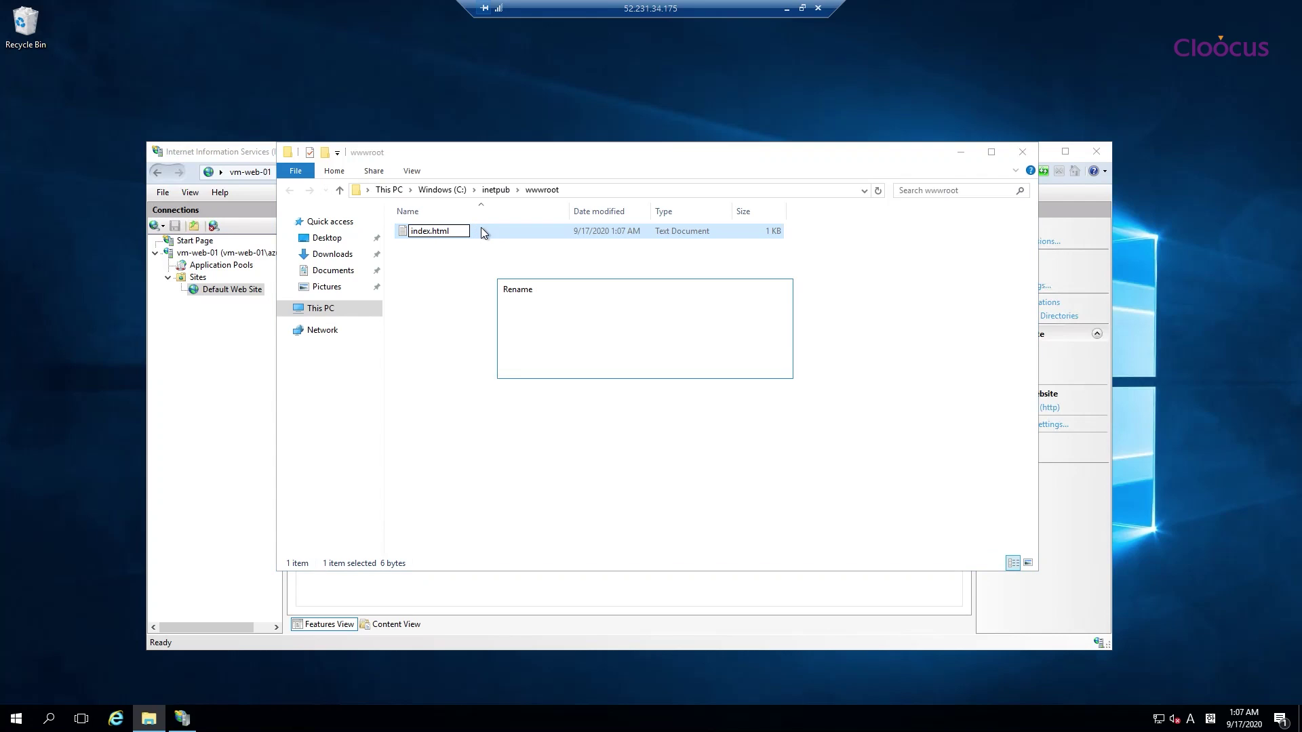
left_click(716, 364)
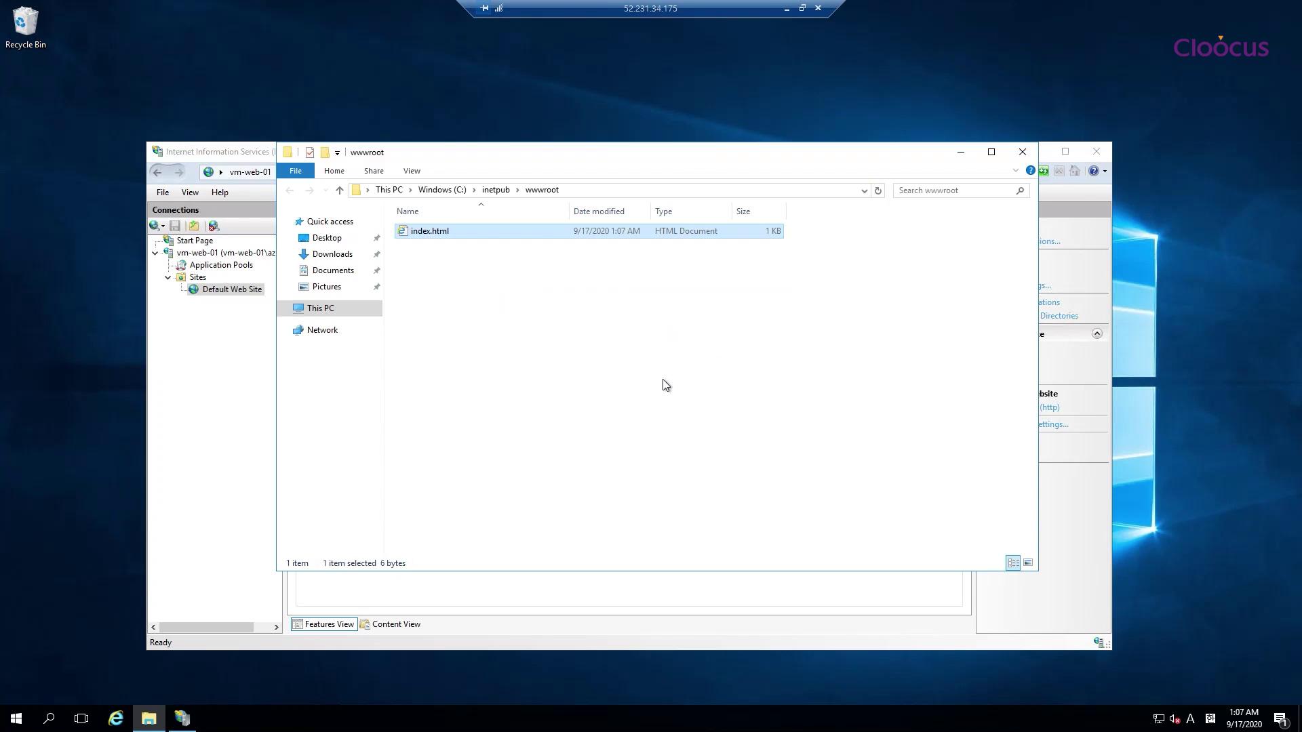
left_click(426, 234)
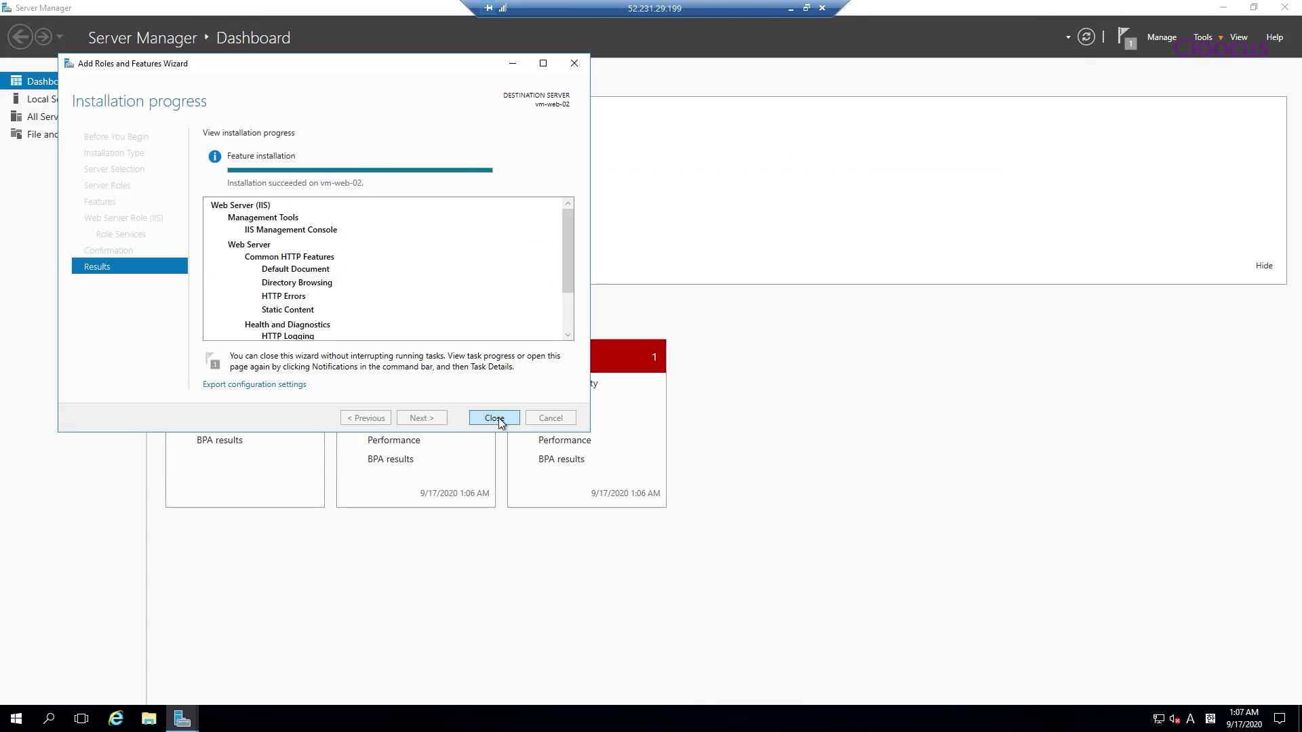
Close vm-web-02's finished IIS wizard and Server Manager, and put an IIS Manager shortcut on the desktop
left_click(497, 419)
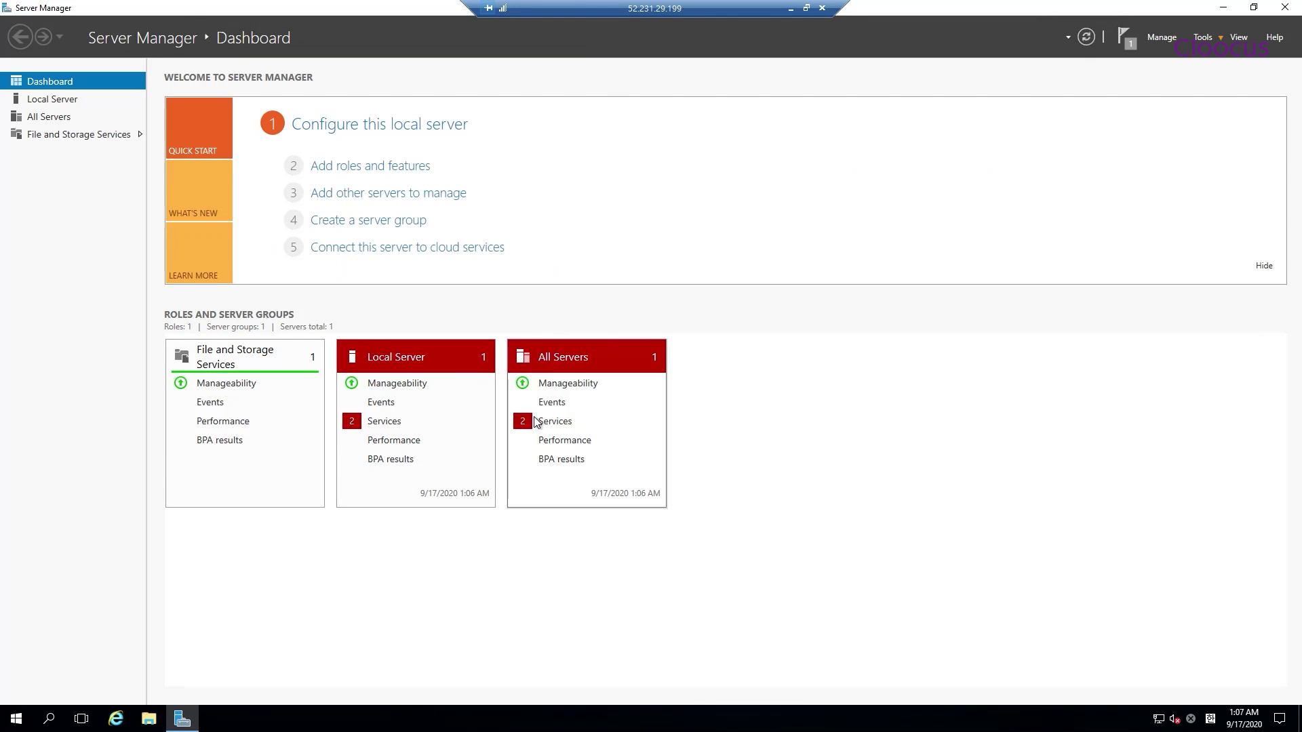
left_click(1287, 8)
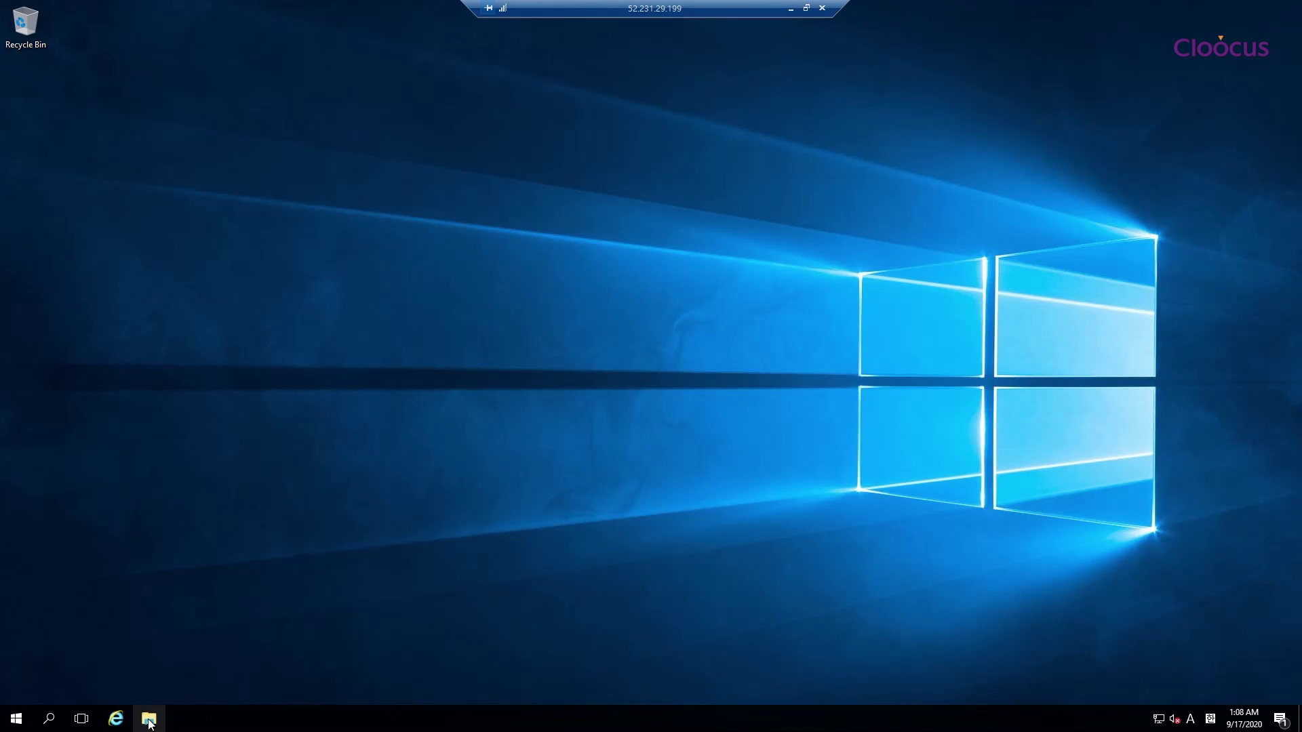
left_click(17, 718)
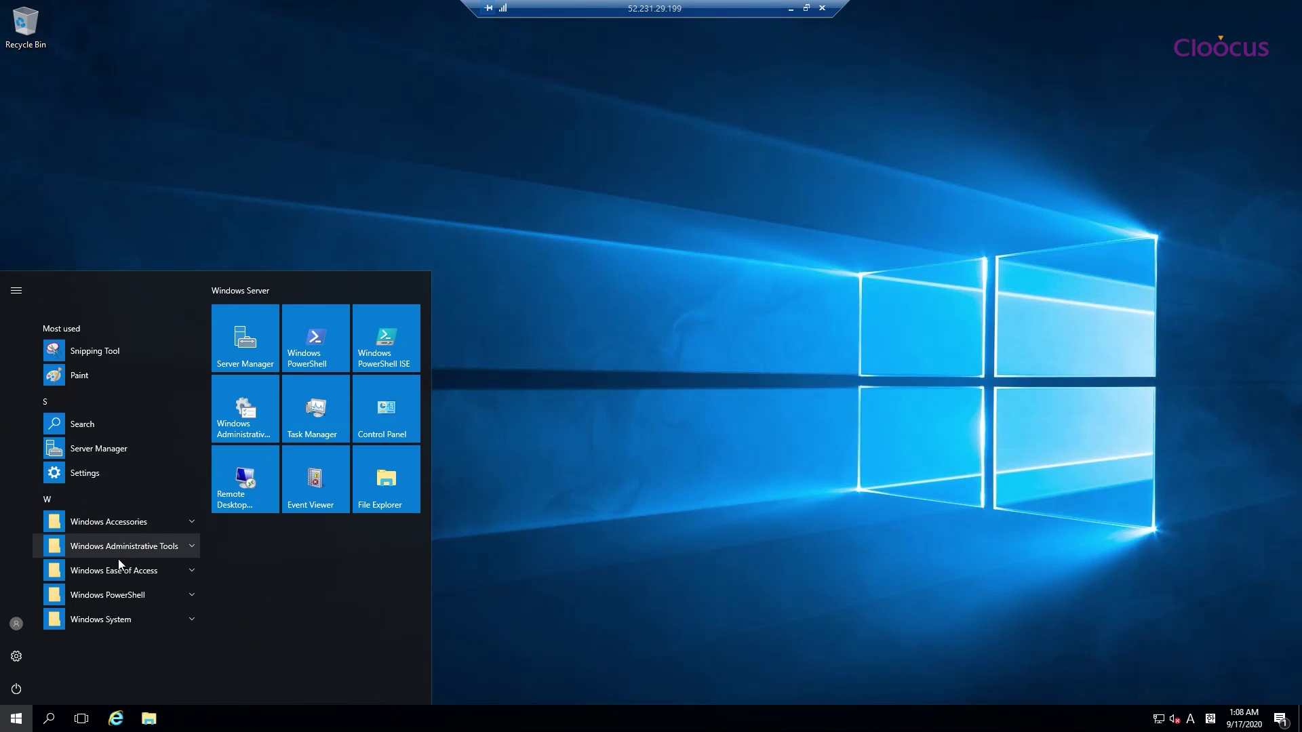
left_click(158, 543)
scroll(149, 552, "down", 3)
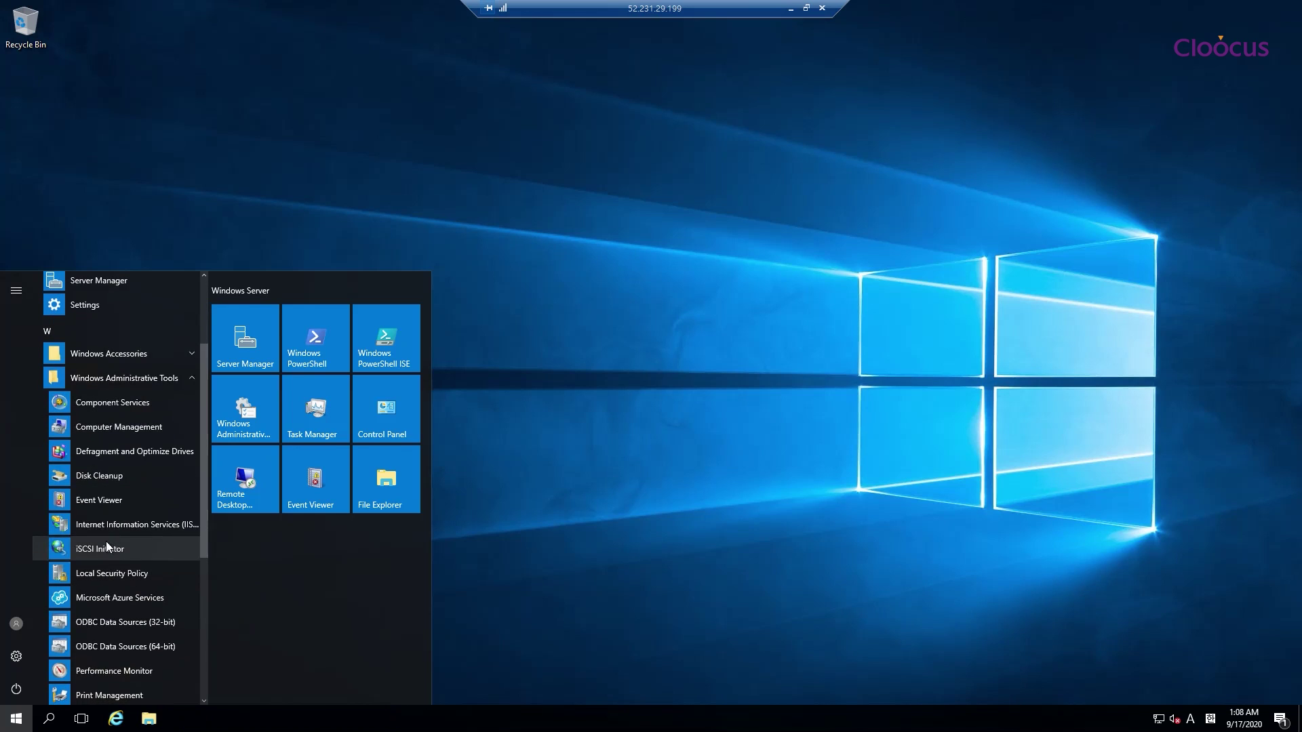
left_click_drag(107, 524, 671, 266)
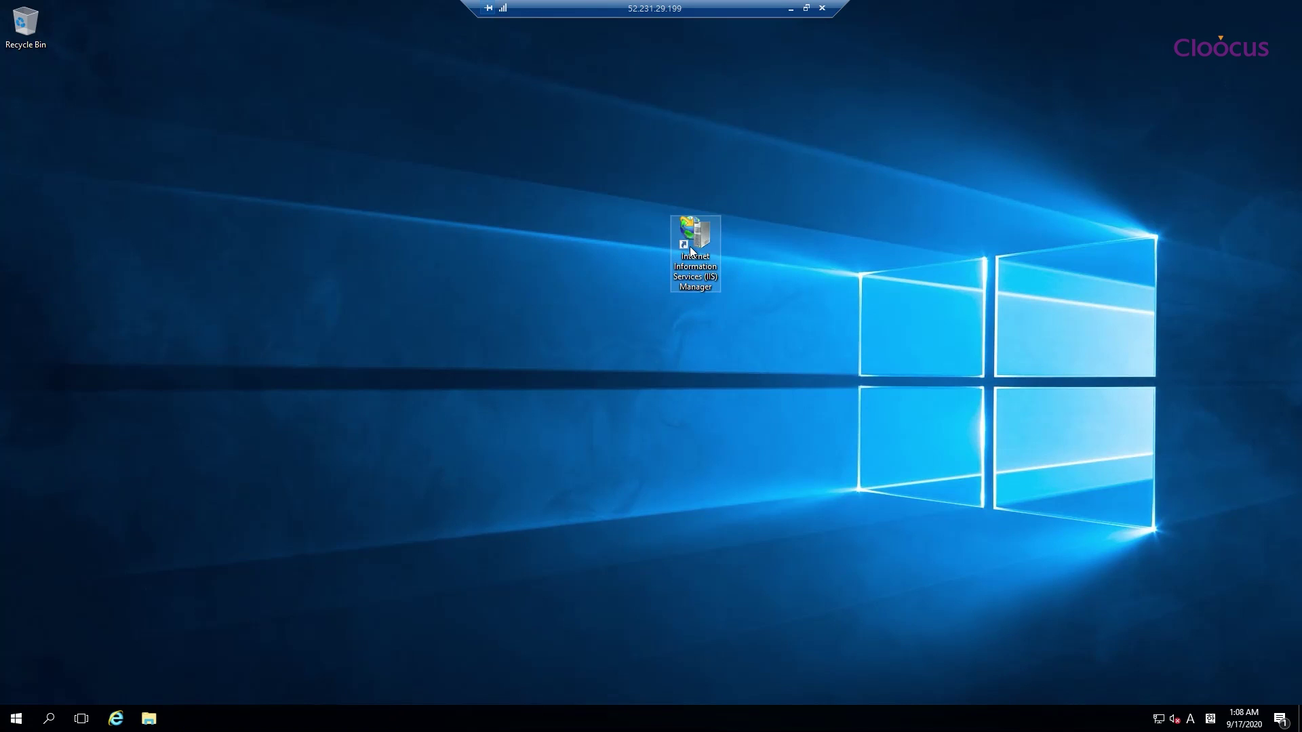
Launch IIS Manager and open vm-web-02's Default Web Site folder in File Explorer
key("Return")
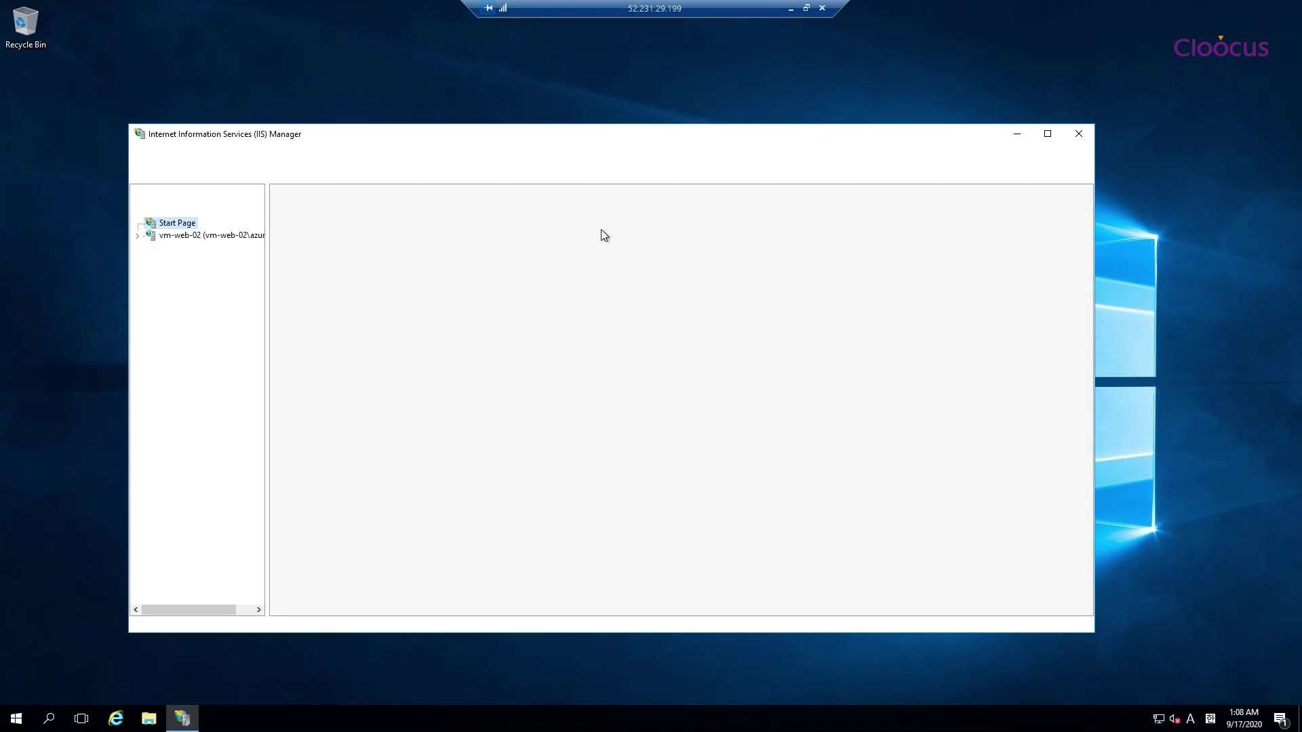
left_click(140, 239)
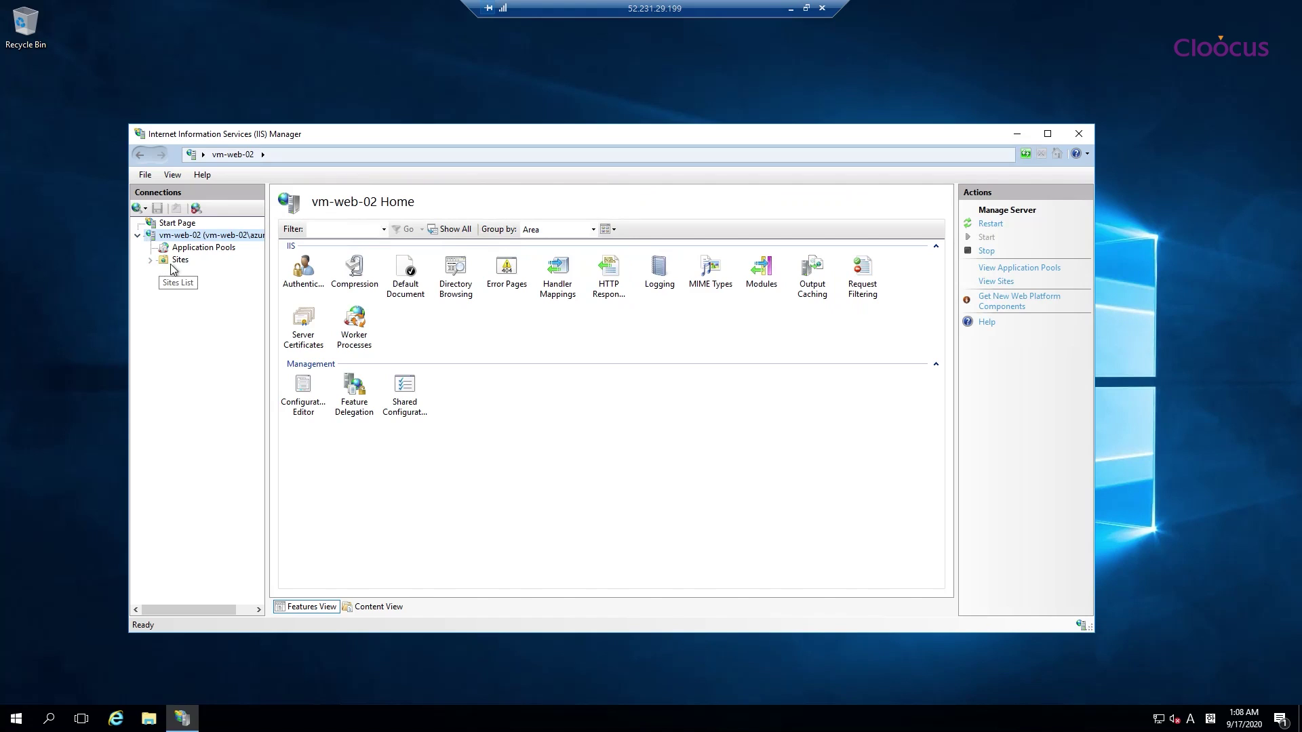
left_click(179, 261)
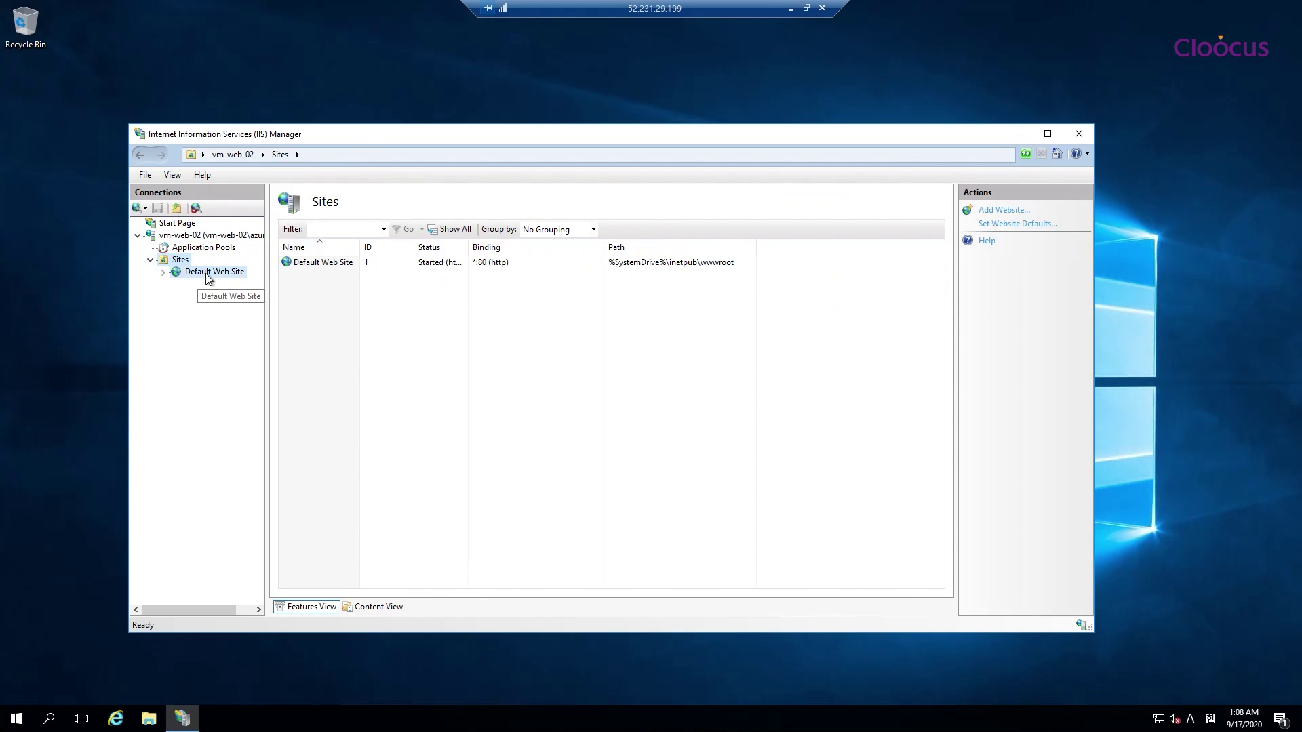
right_click(183, 271)
left_click(302, 285)
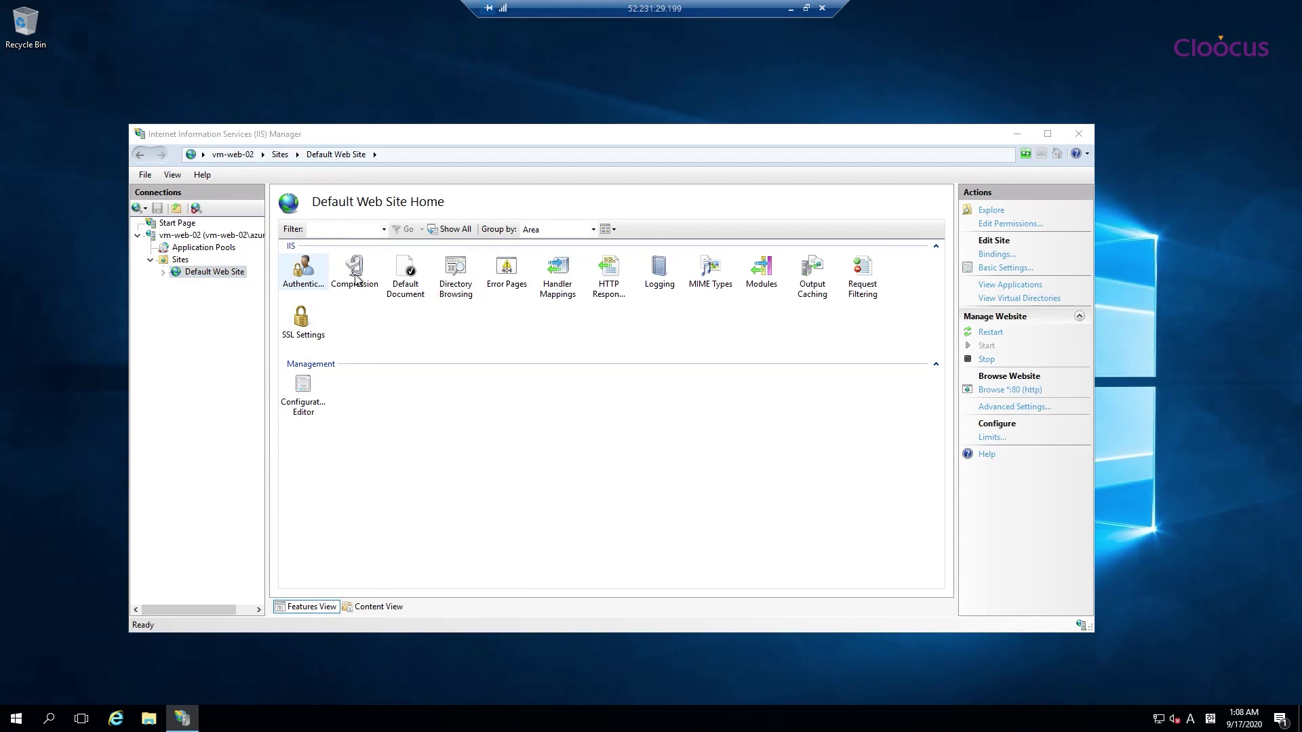
Delete the iisstart files and create index.html saved with the text web-02
key("ctrl+a")
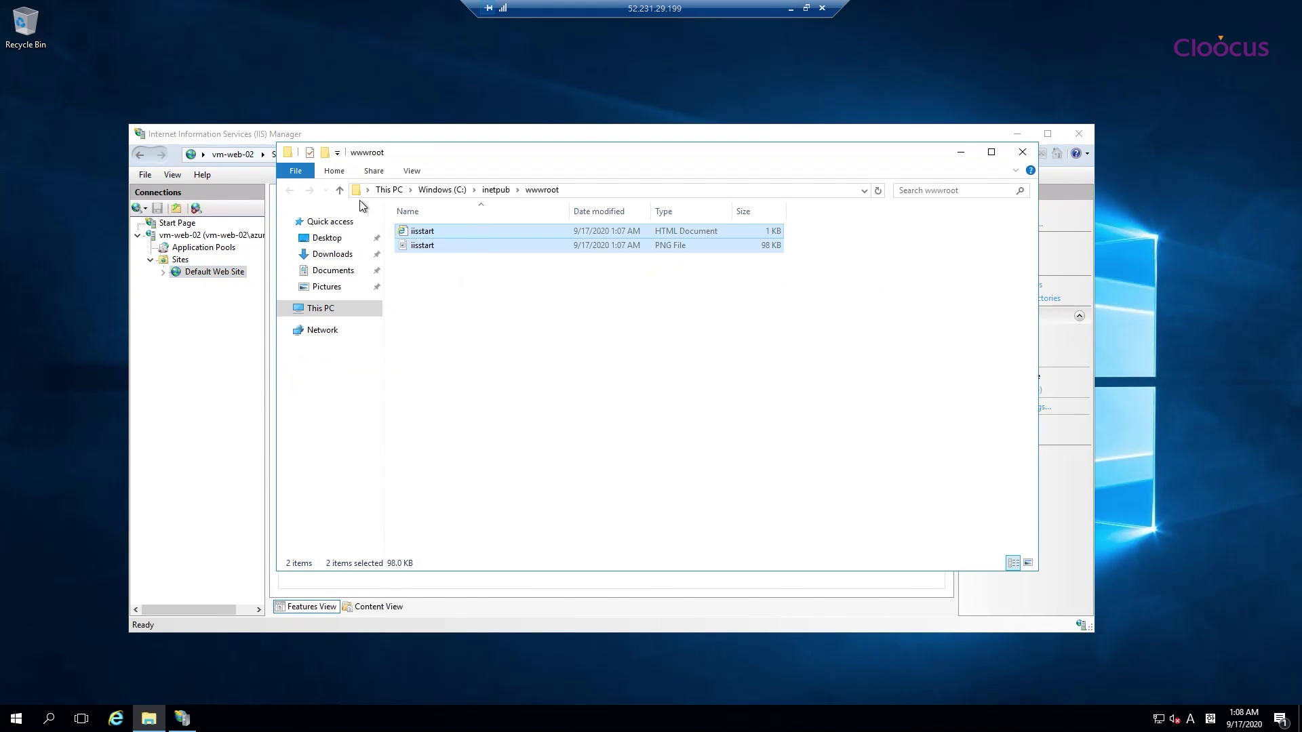
key("Delete")
right_click(476, 301)
mouse_move(587, 467)
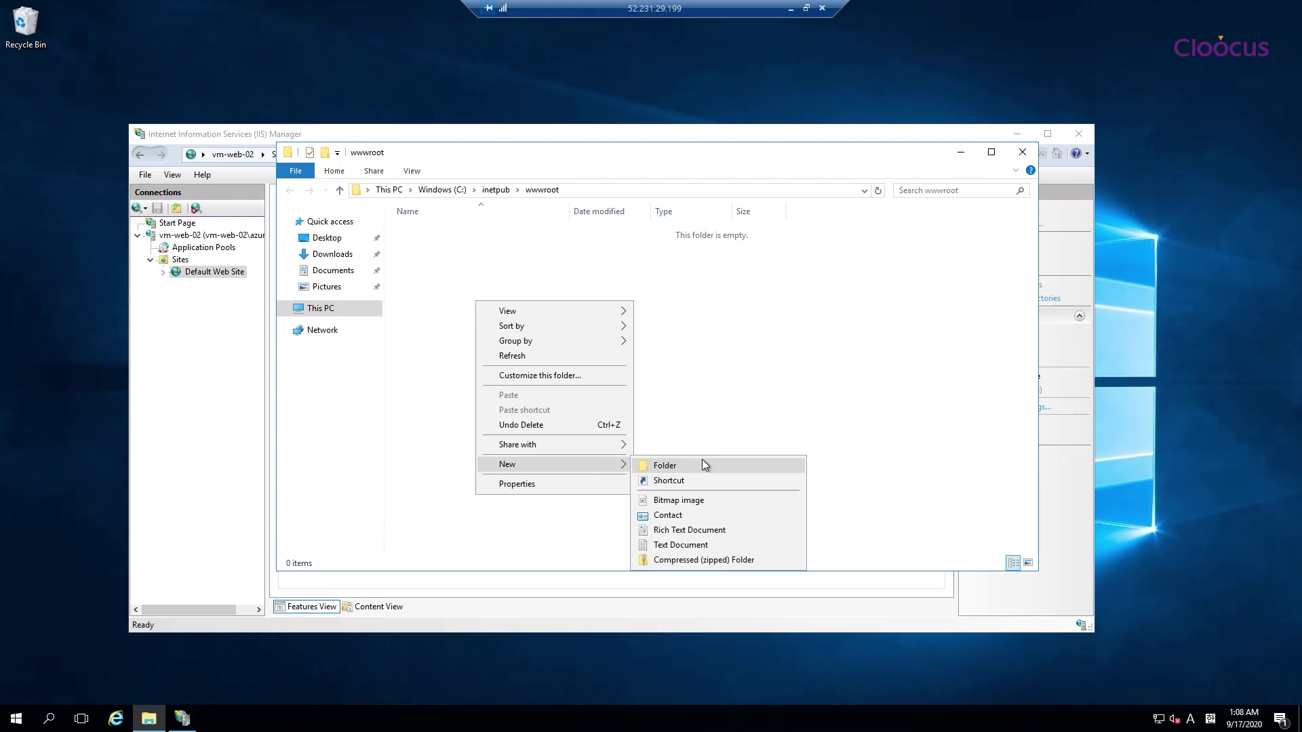
left_click(682, 545)
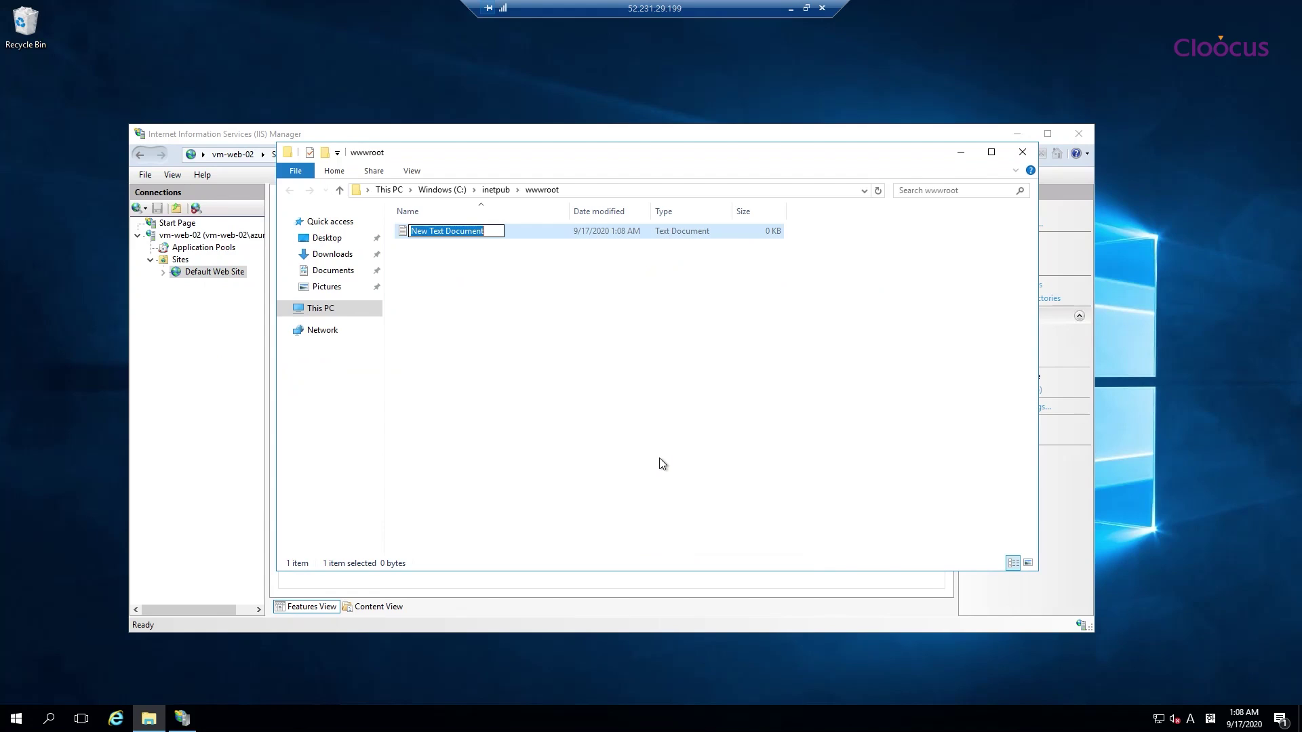
type("index.html")
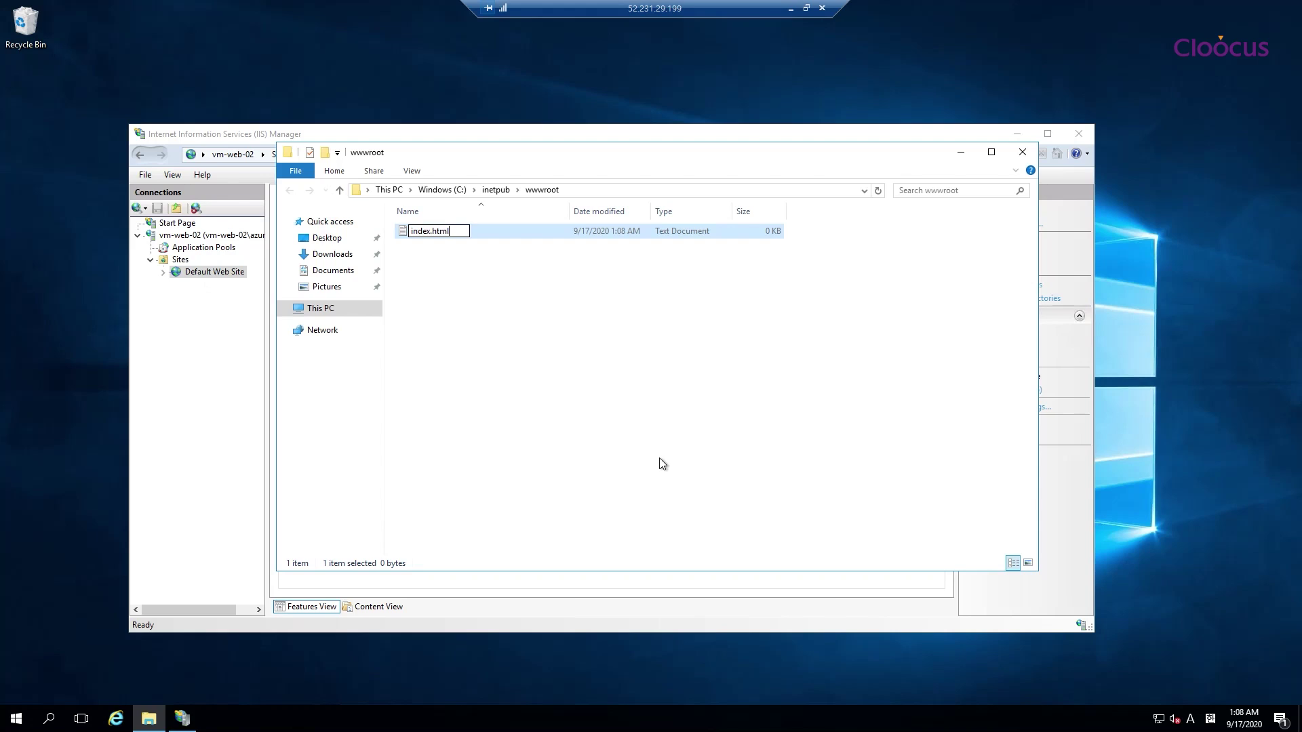
key("Return")
key("Return")
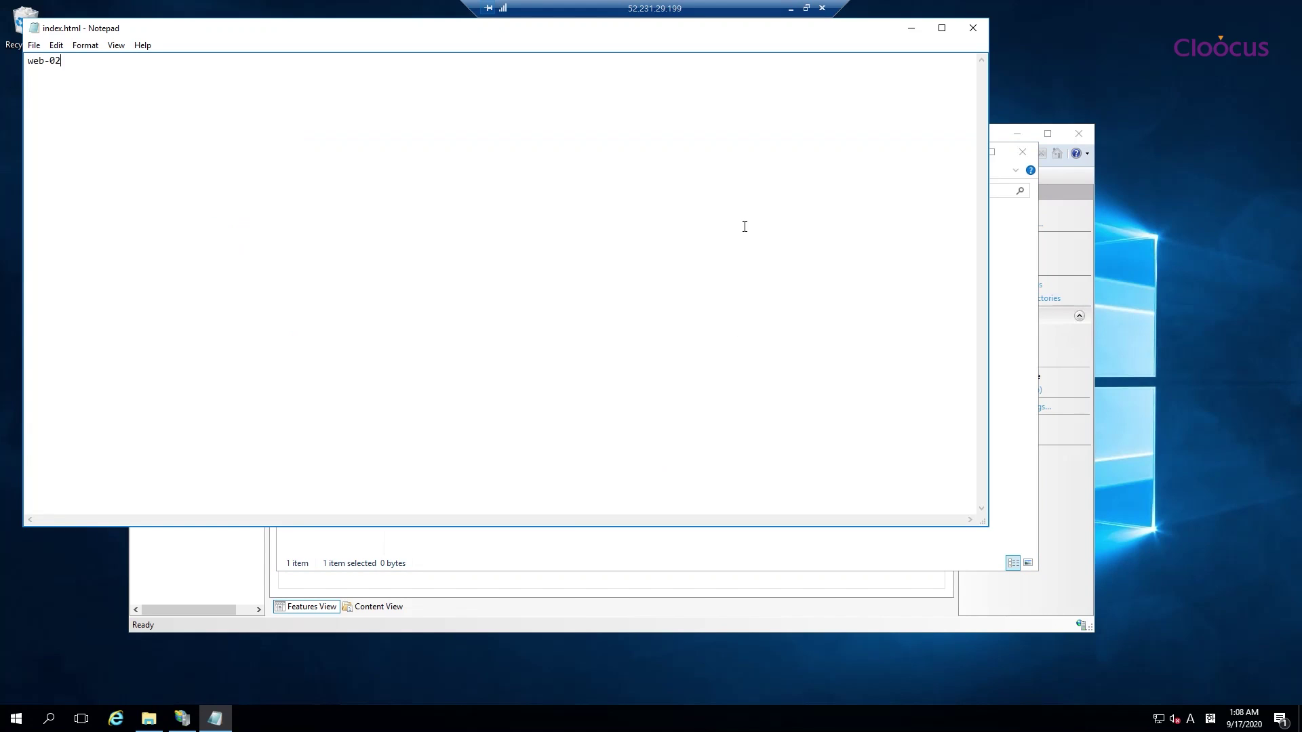
left_click(974, 28)
left_click(613, 366)
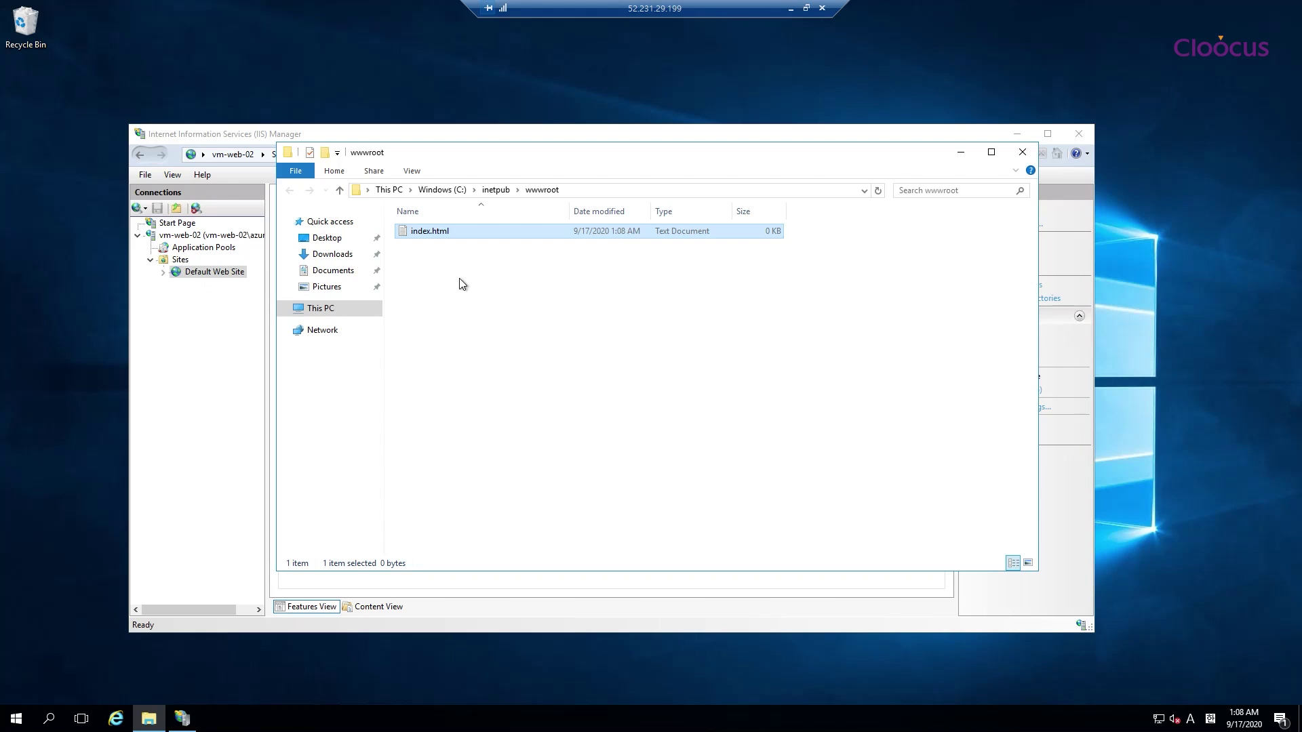
Show file extensions and rename index.html.txt to index.html, confirming the change
left_click(411, 171)
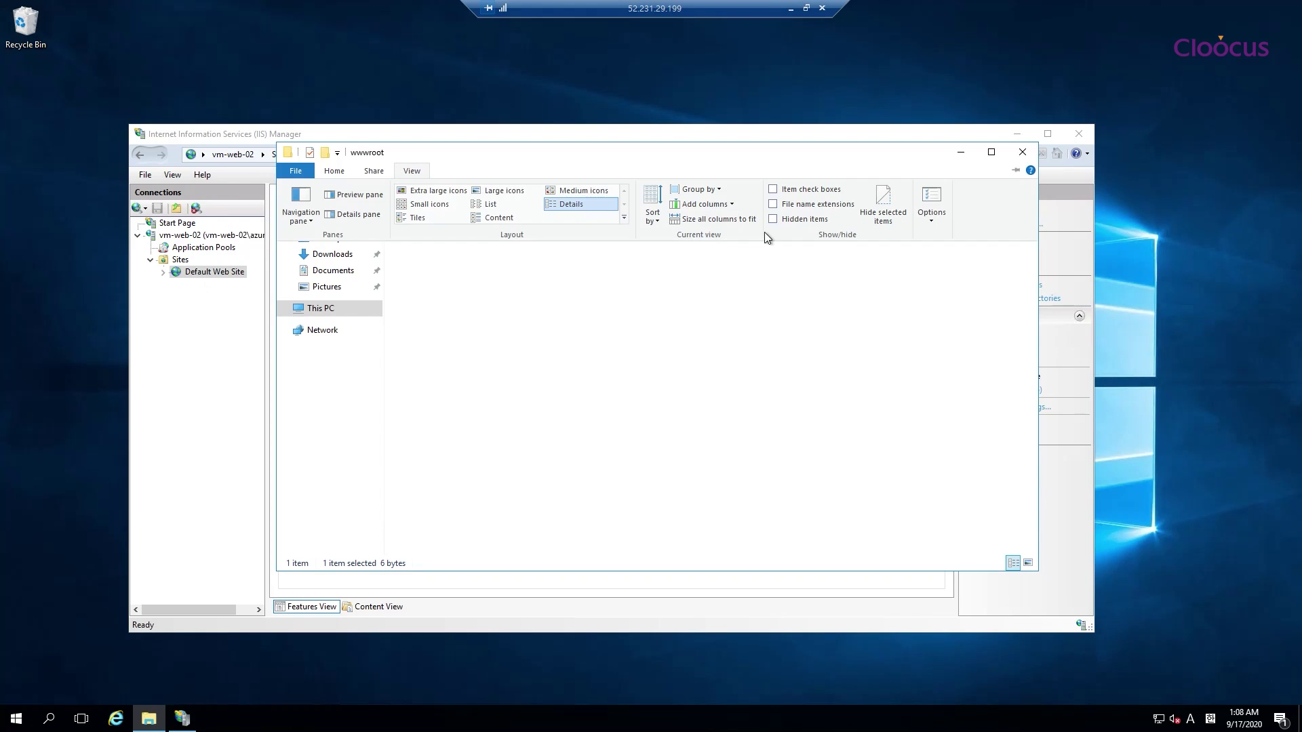
left_click(772, 203)
left_click(642, 359)
left_click(423, 247)
left_click(427, 233)
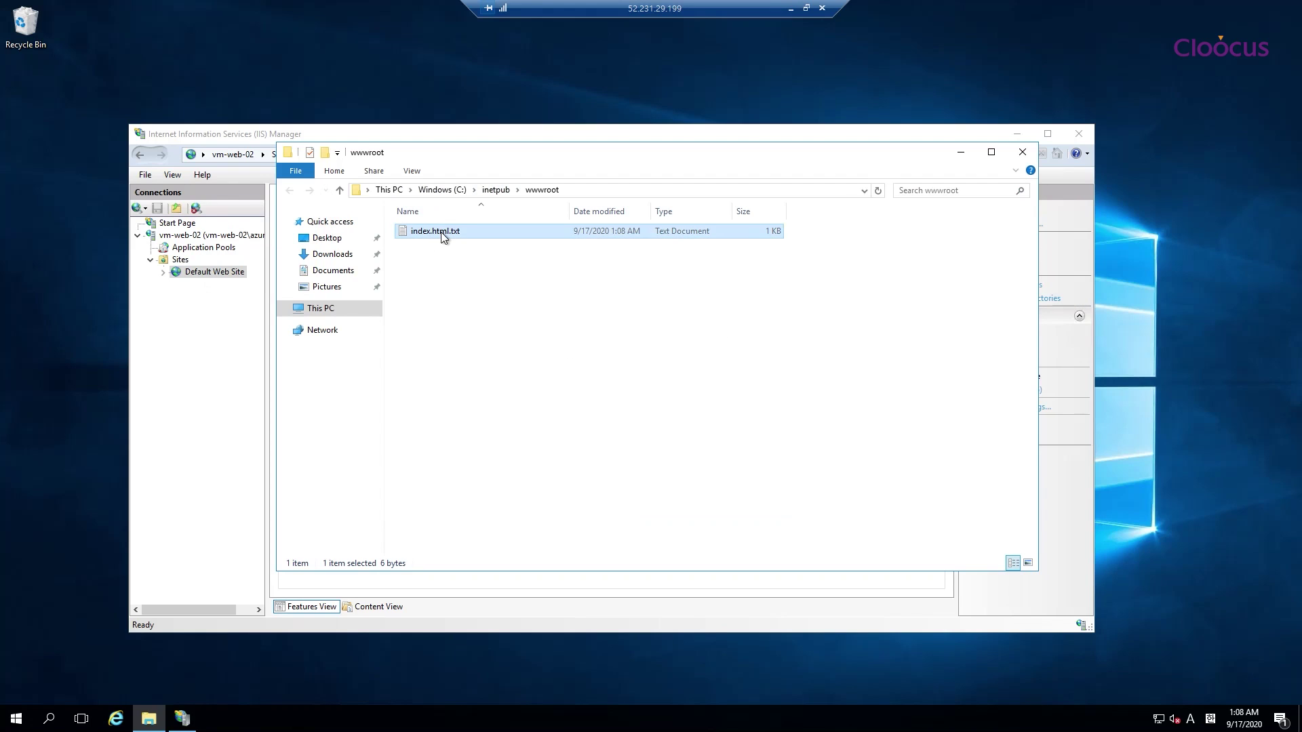
left_click(451, 231)
left_click(473, 231)
key("Return")
key("Return")
left_click(507, 356)
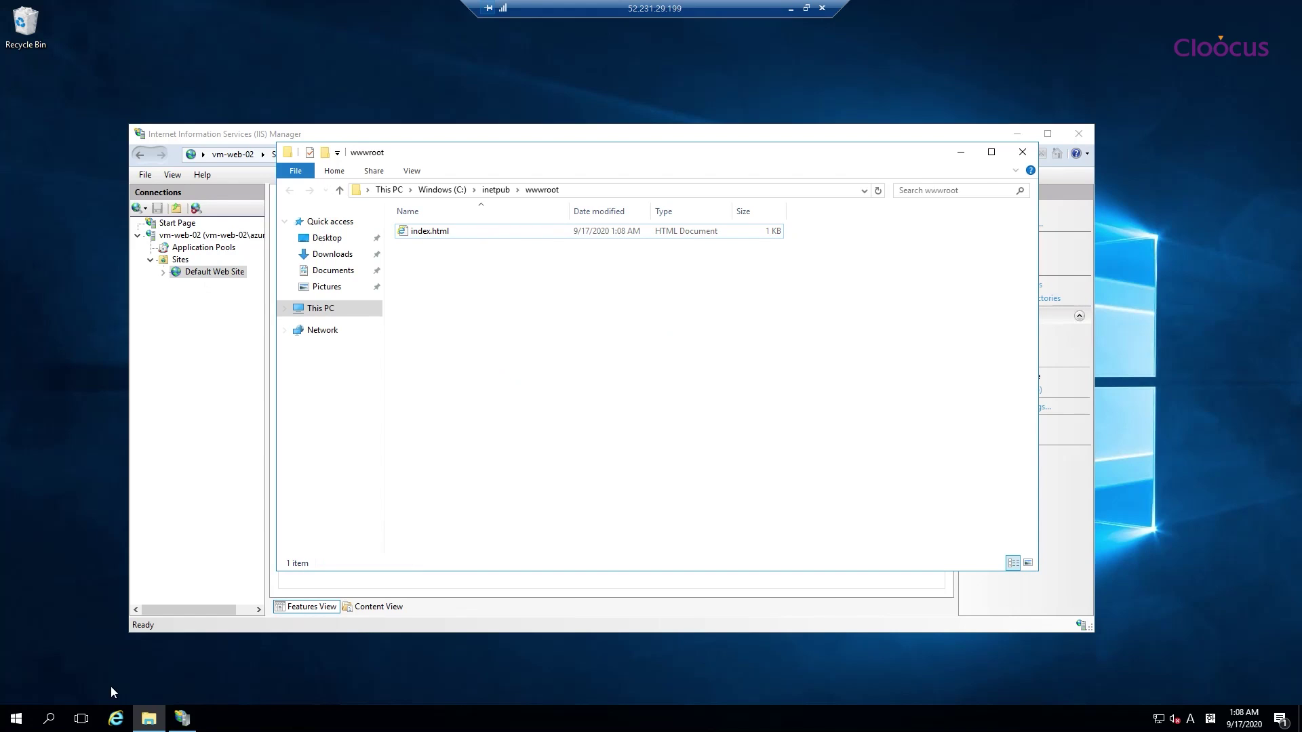
Launch Internet Explorer on vm-web-02 and accept its recommended settings
left_click(115, 720)
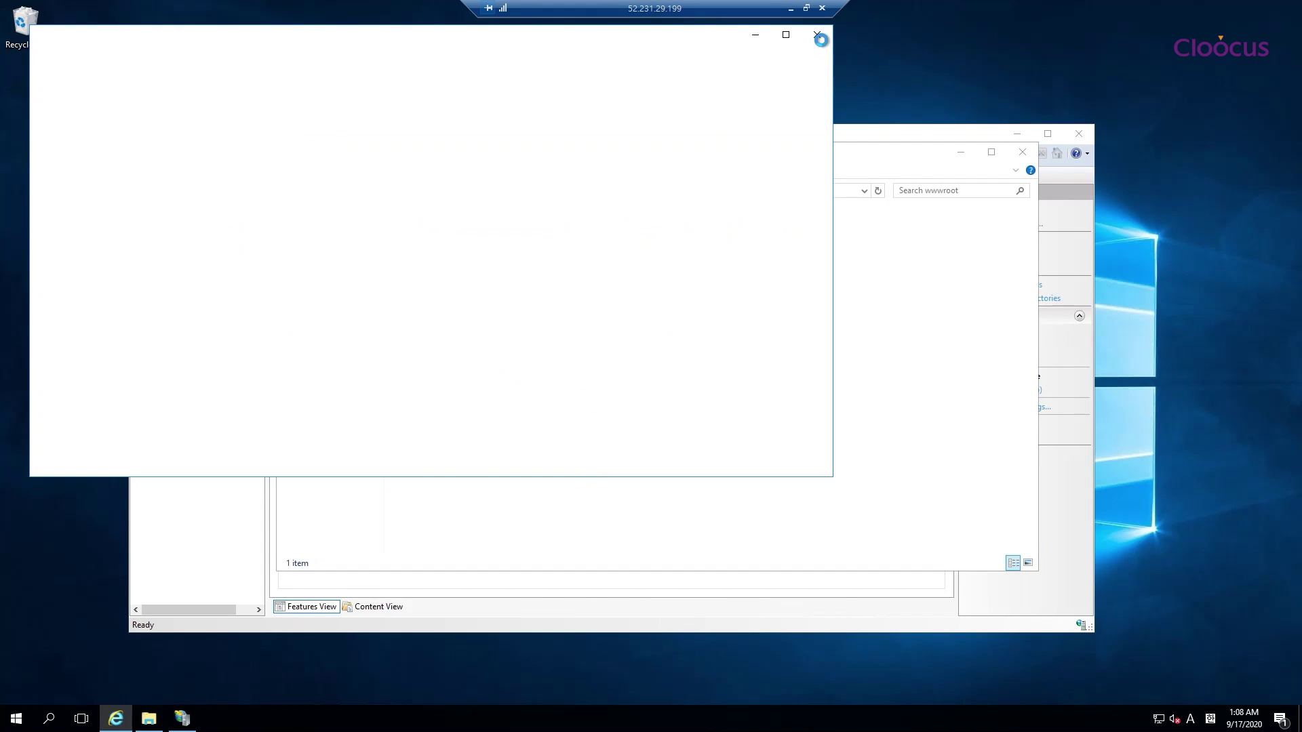
left_click(818, 35)
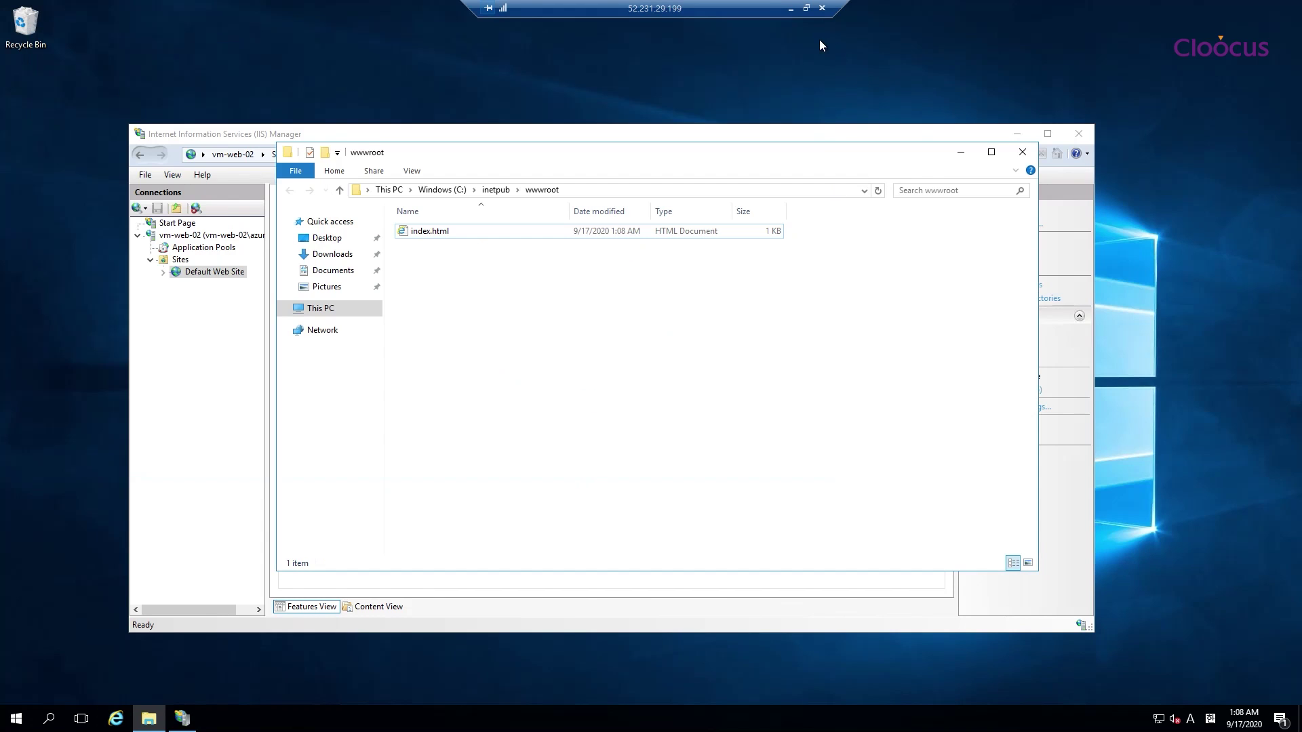
left_click(13, 727)
left_click(530, 368)
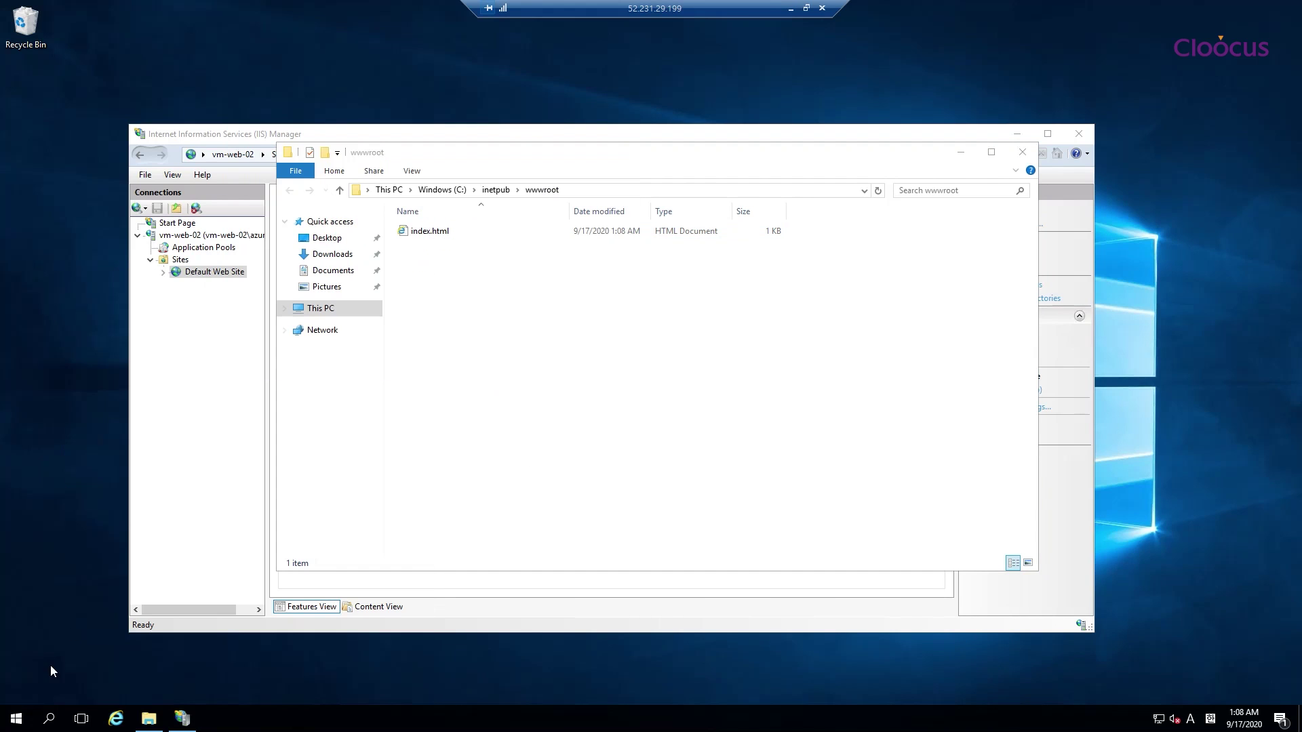
Turn off IE Enhanced Security Configuration for administrators in Server Manager's Local Server page
left_click(16, 718)
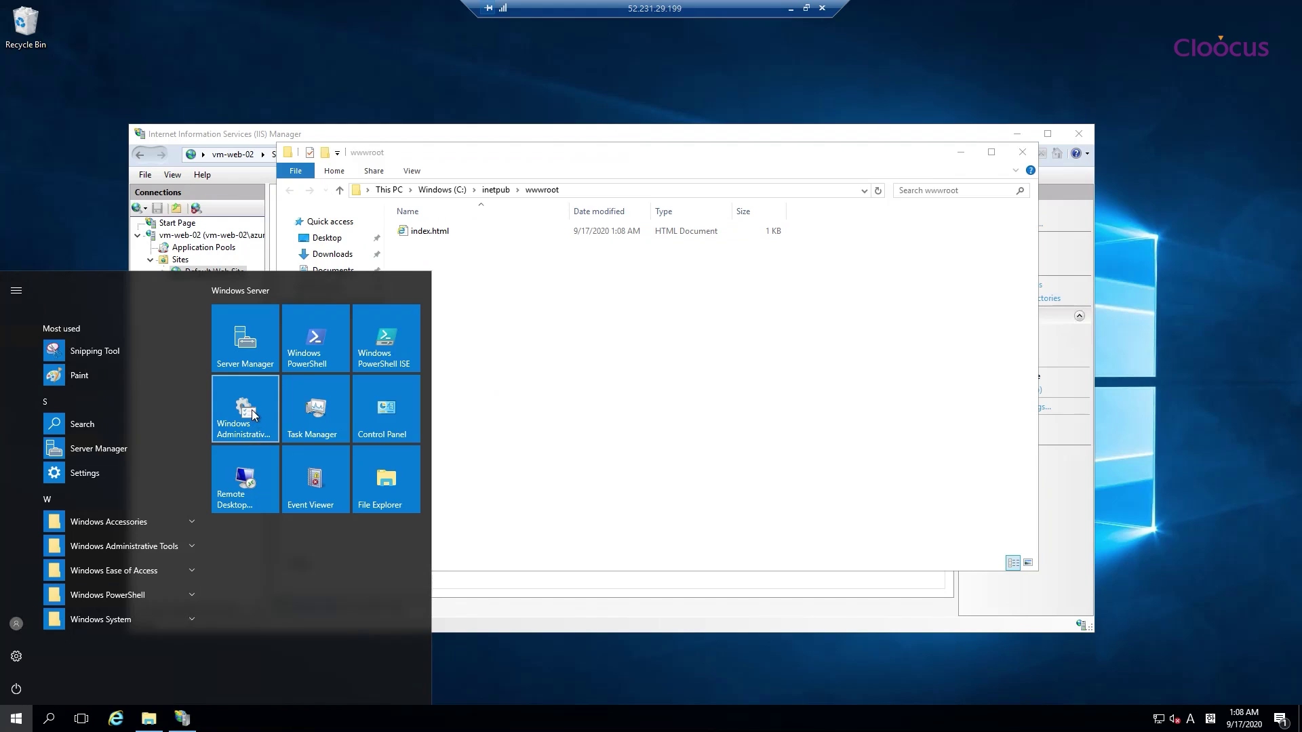
left_click(257, 346)
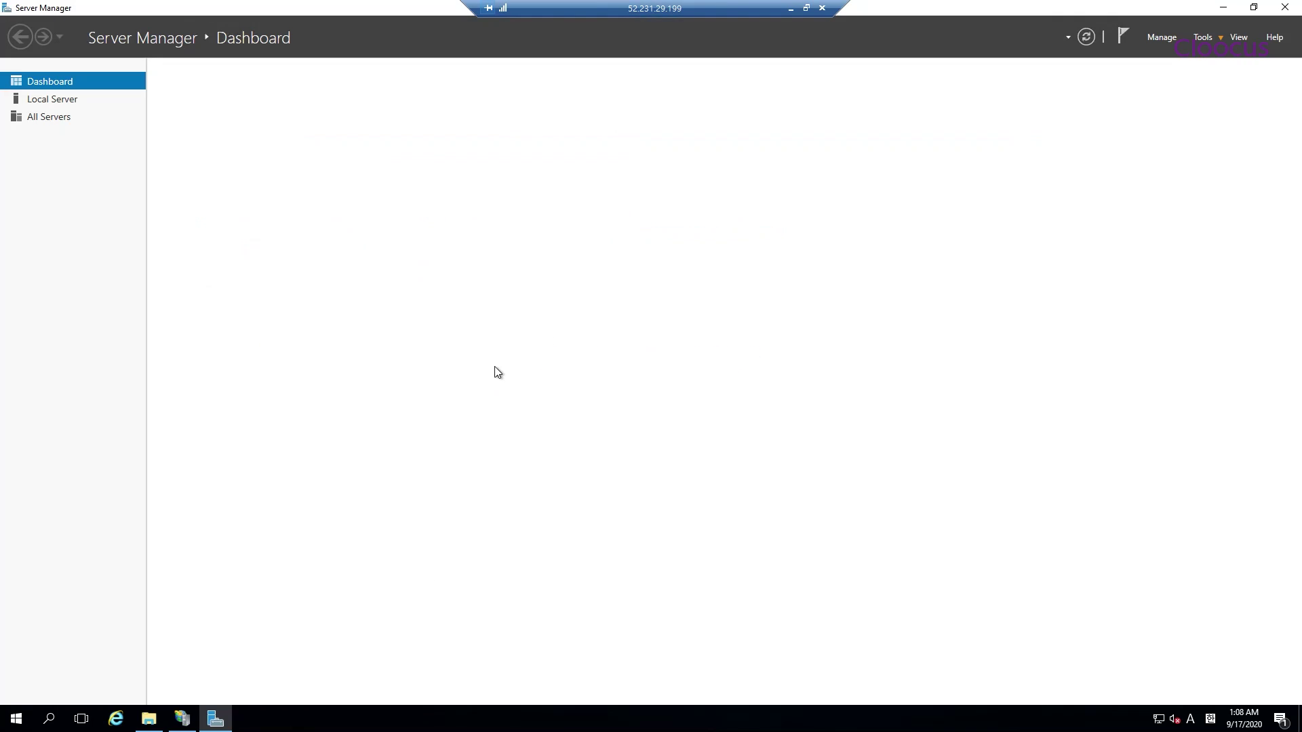
left_click(54, 100)
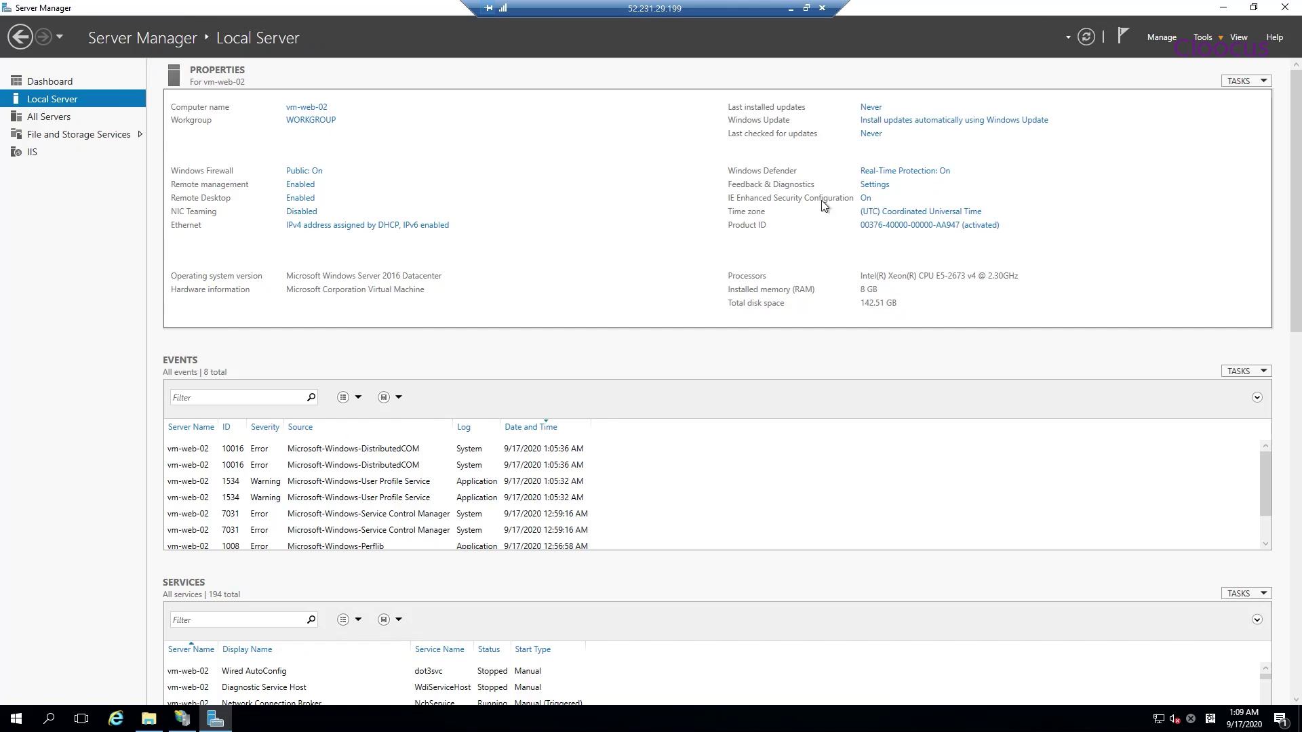
left_click(865, 199)
left_click(563, 341)
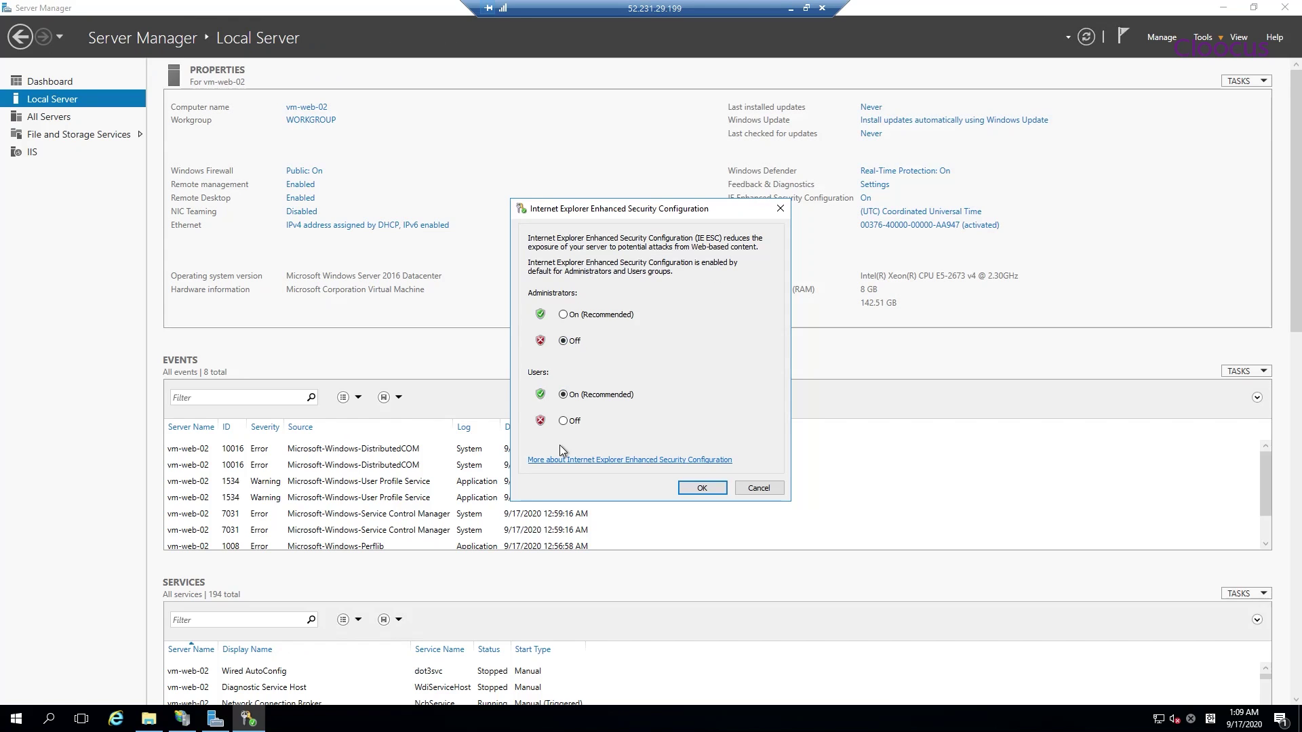
left_click(704, 487)
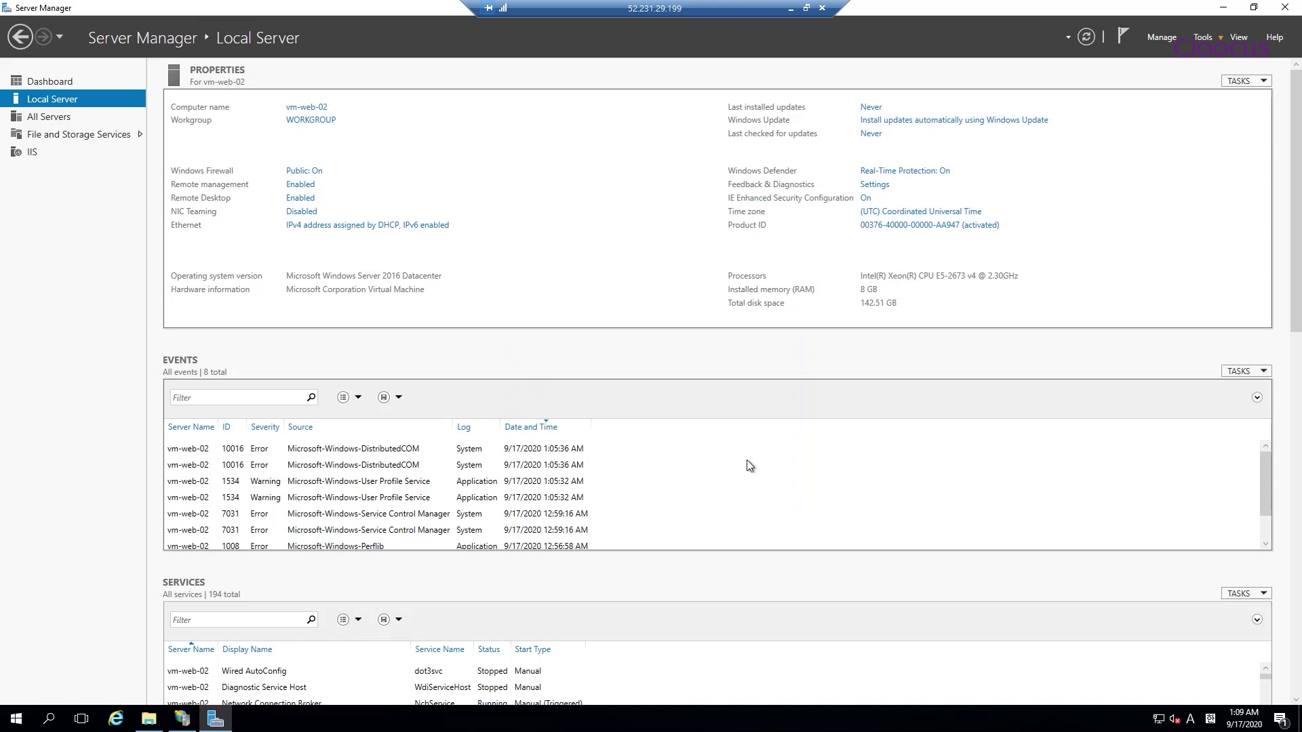
left_click(1282, 12)
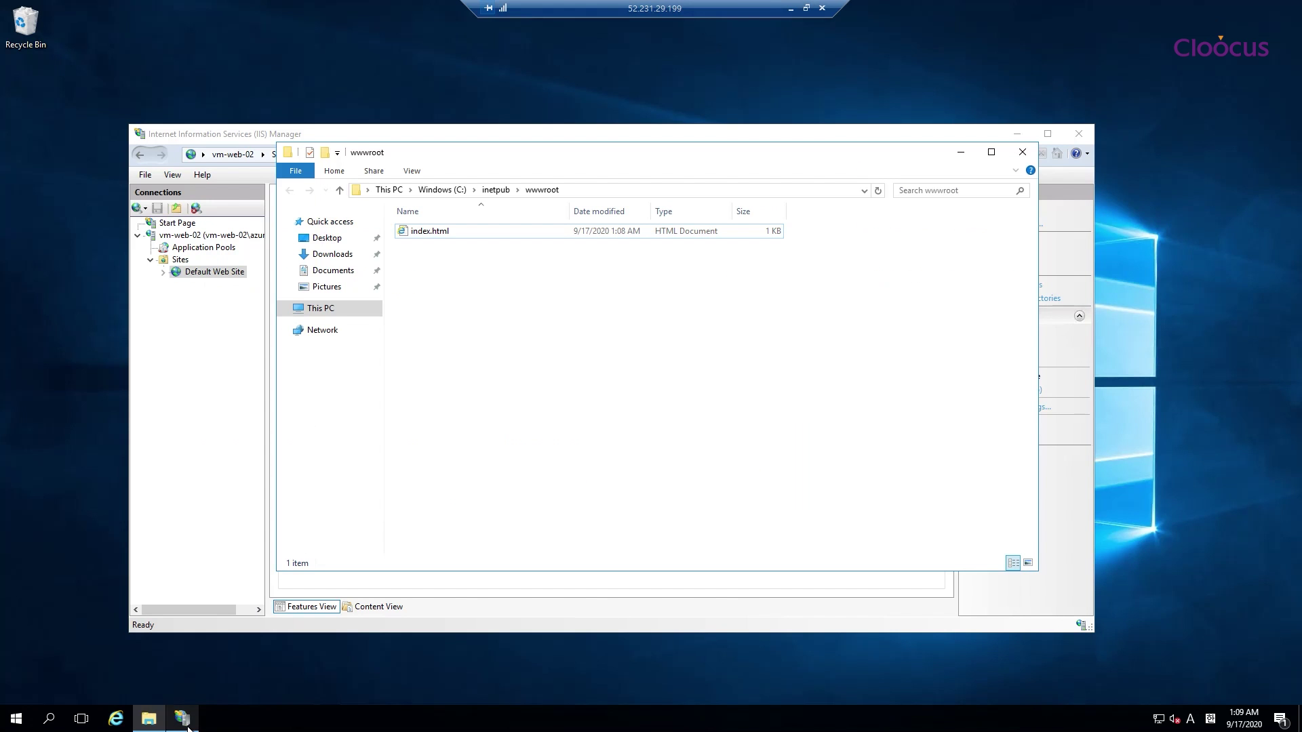
left_click(116, 718)
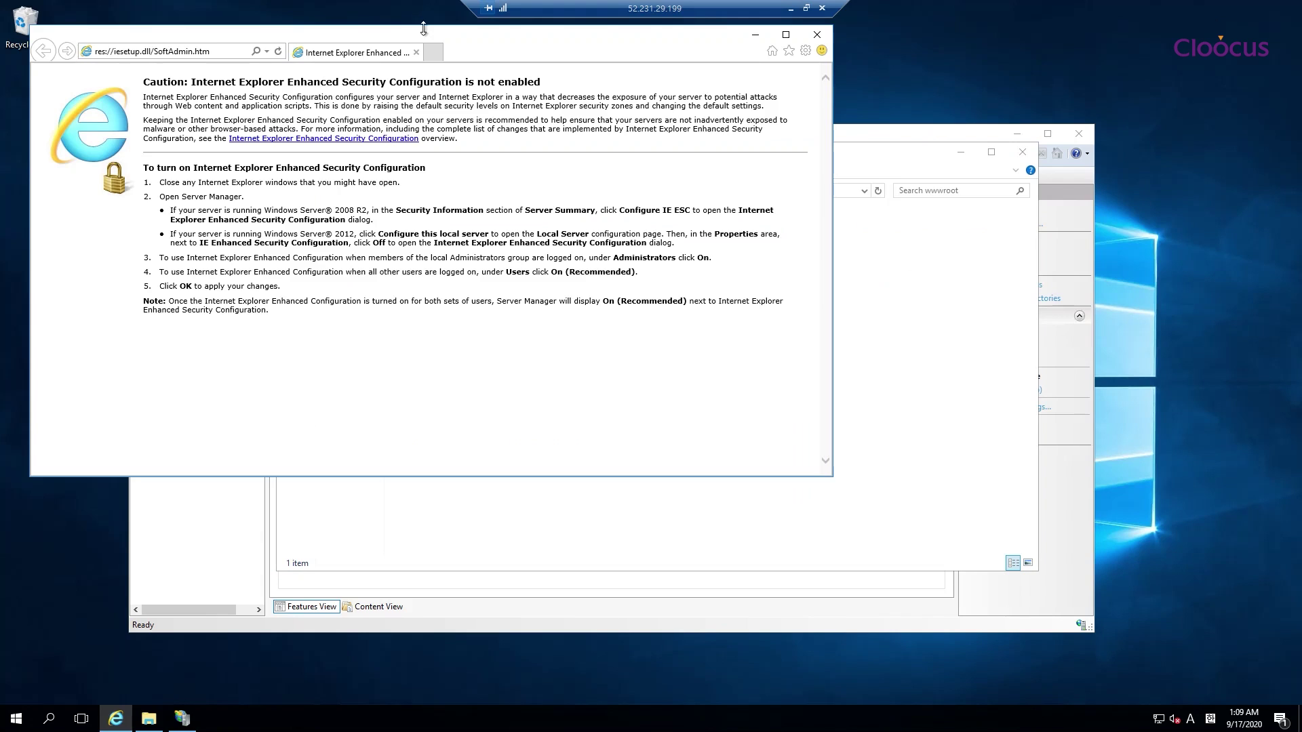
left_click_drag(478, 41, 734, 94)
left_click(502, 105)
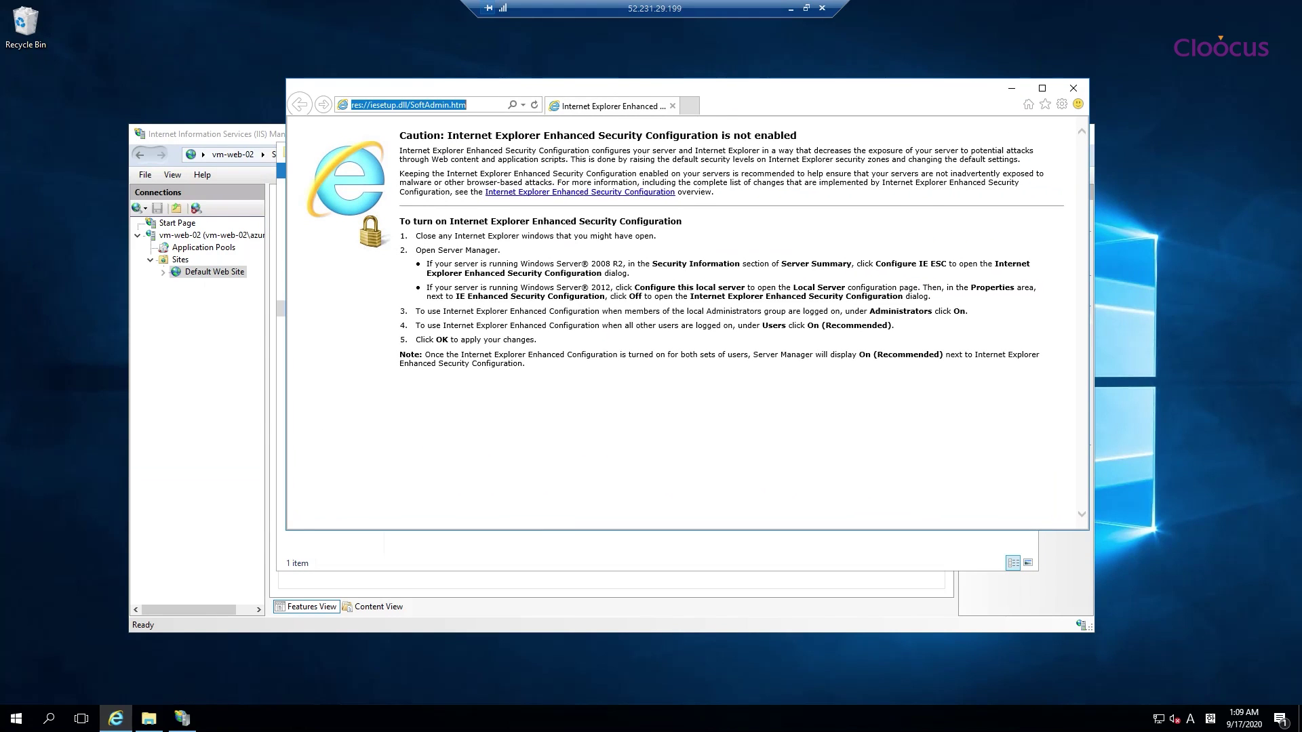
type("http://127.0")
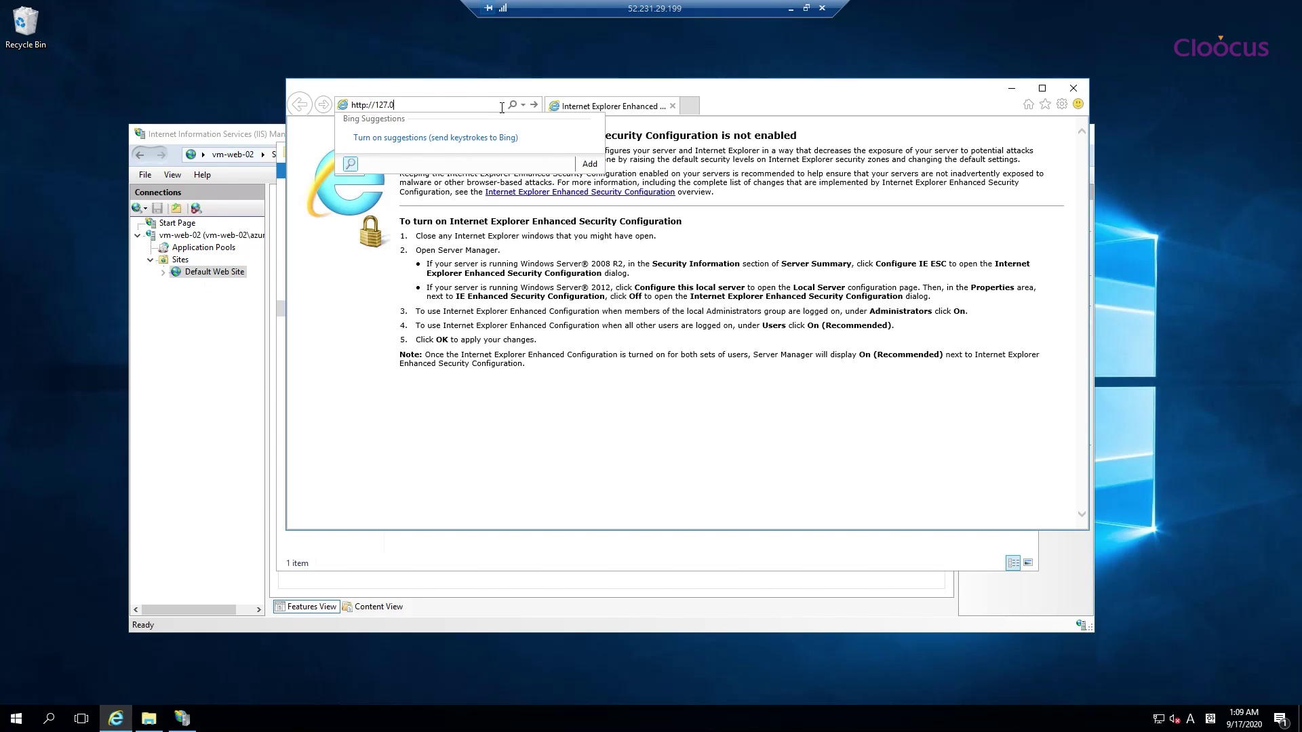
type(".0.1")
key("Return")
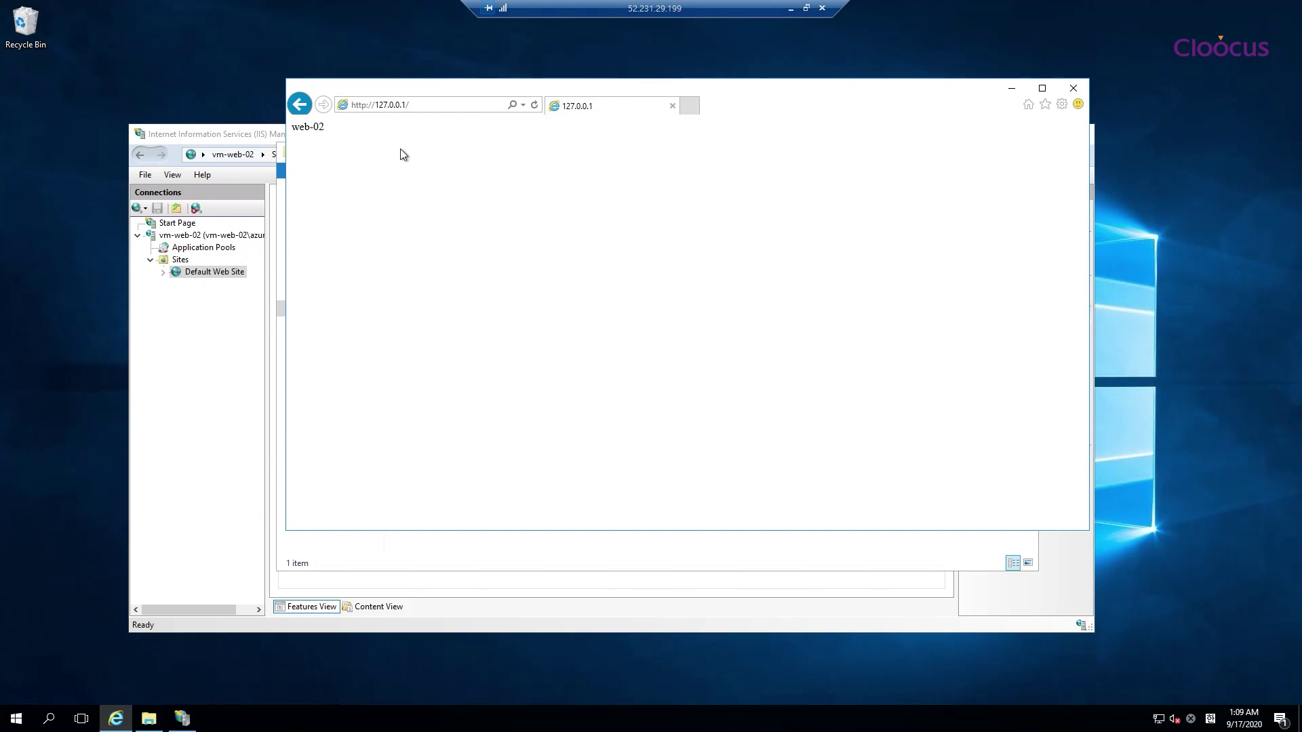
left_click(791, 9)
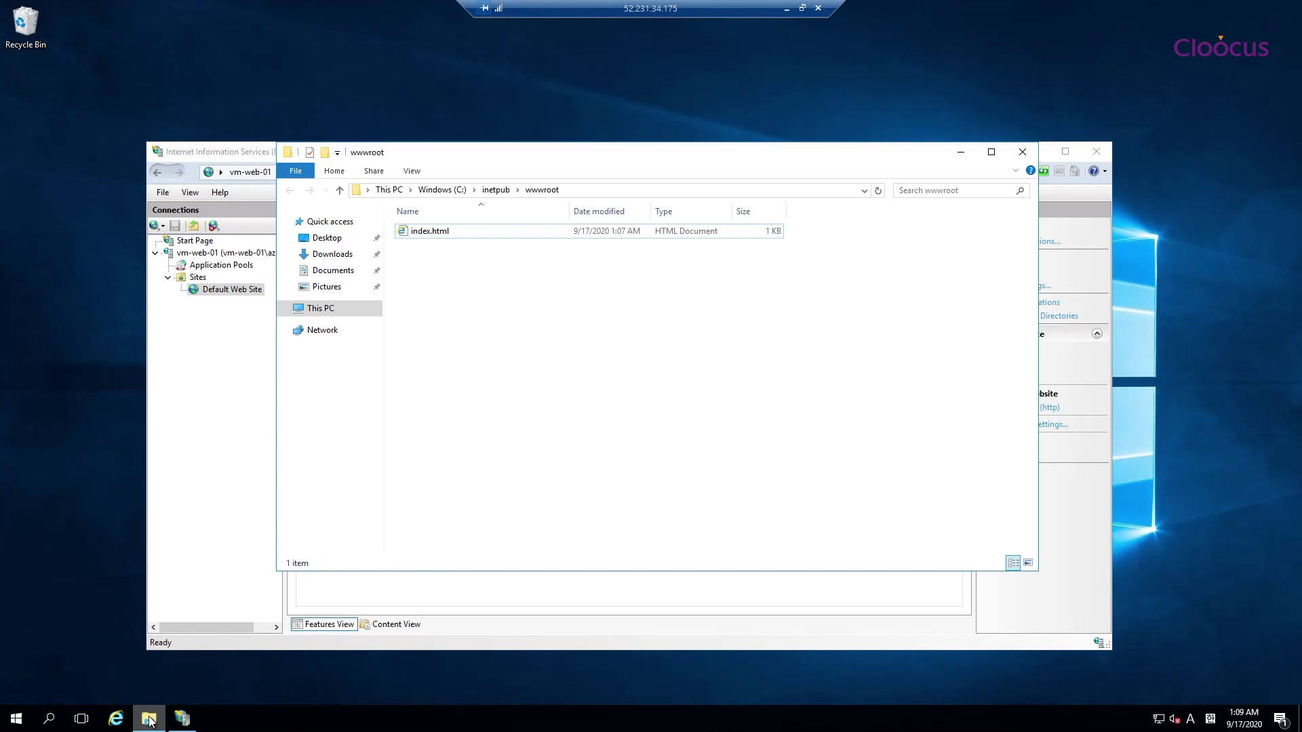
Turn off IE Enhanced Security Configuration for administrators on vm-web-01's Local Server page
left_click(17, 718)
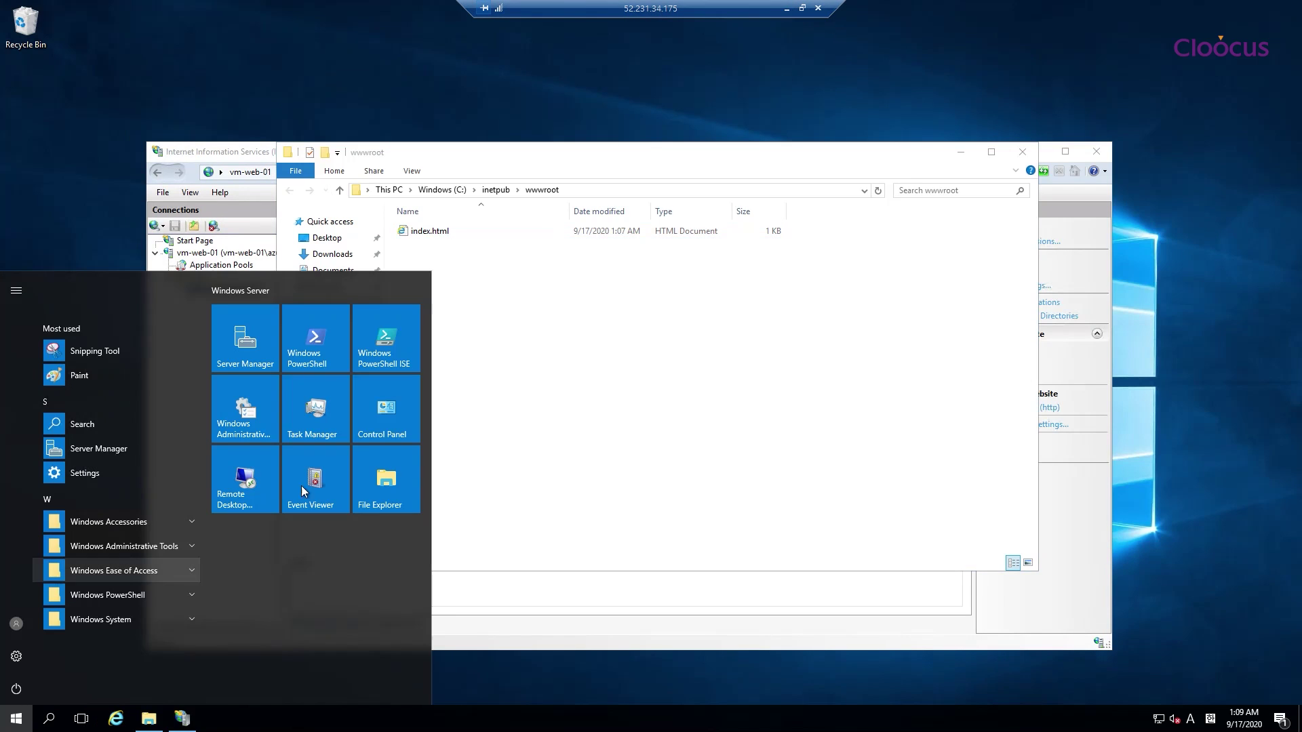
left_click(251, 353)
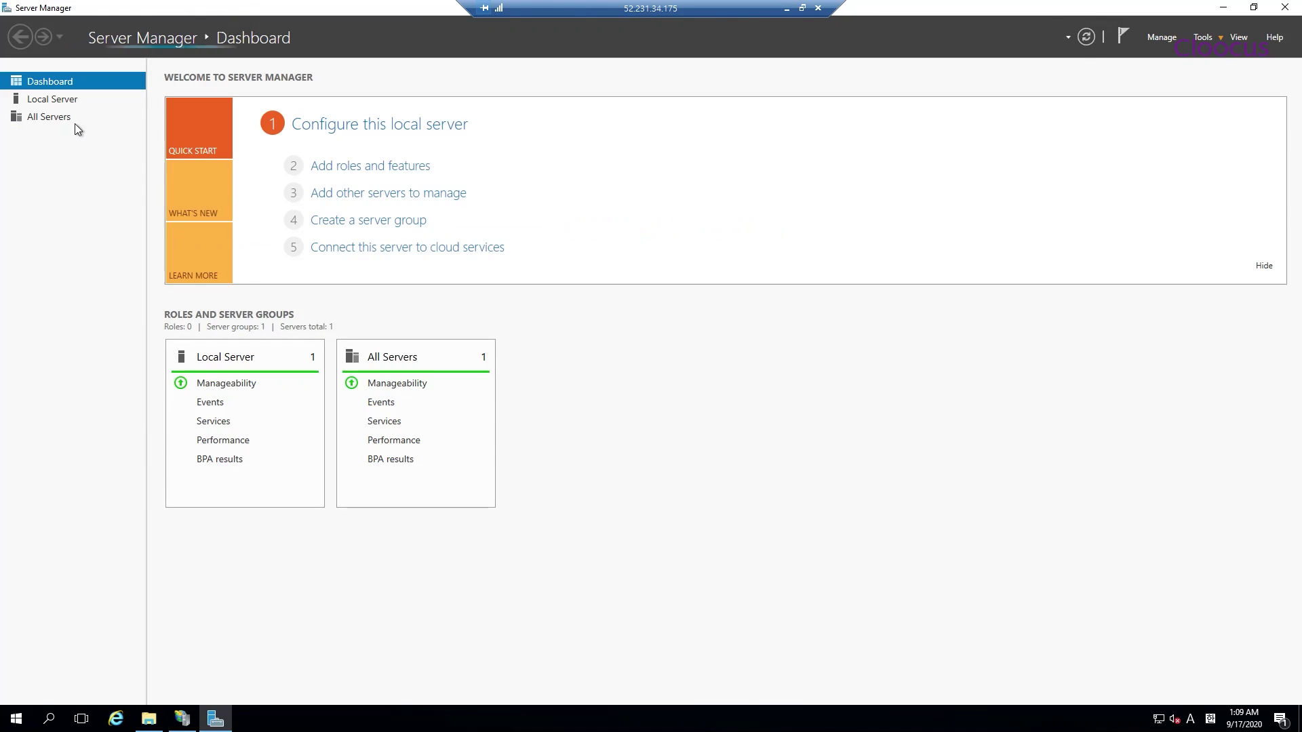
left_click(66, 99)
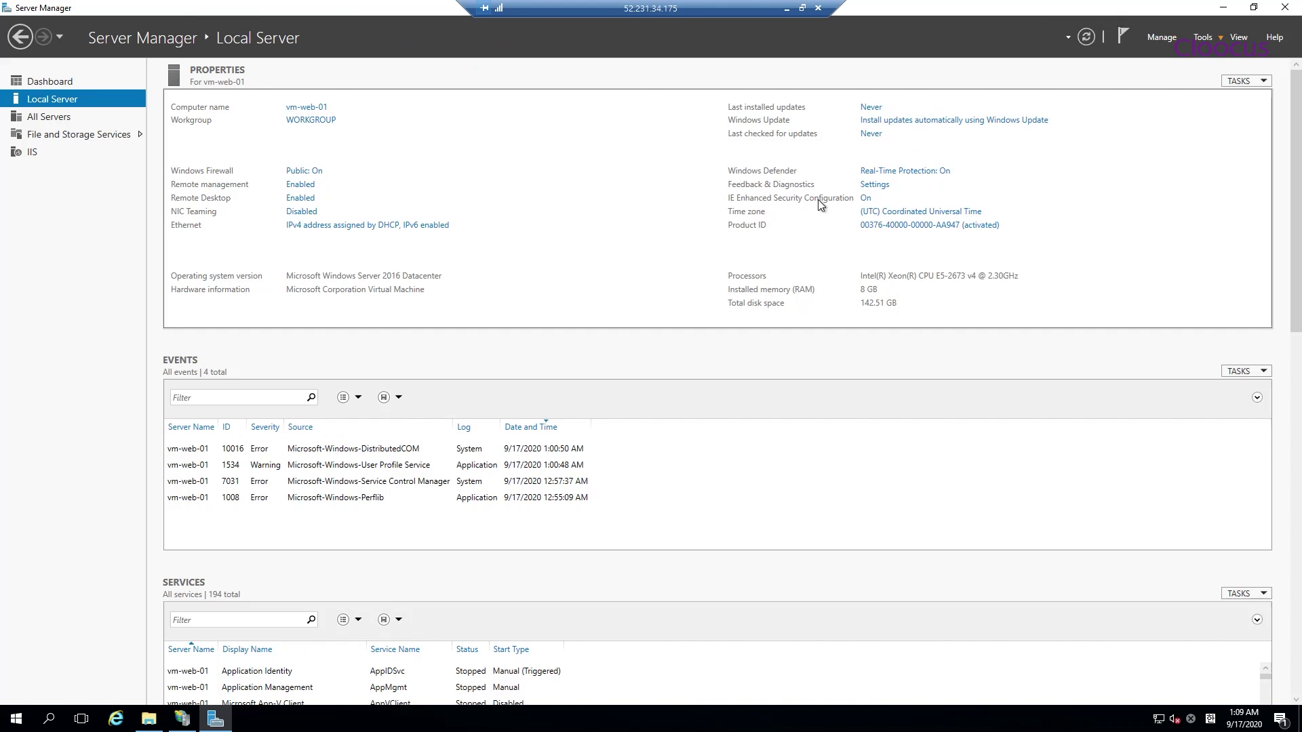
left_click(866, 198)
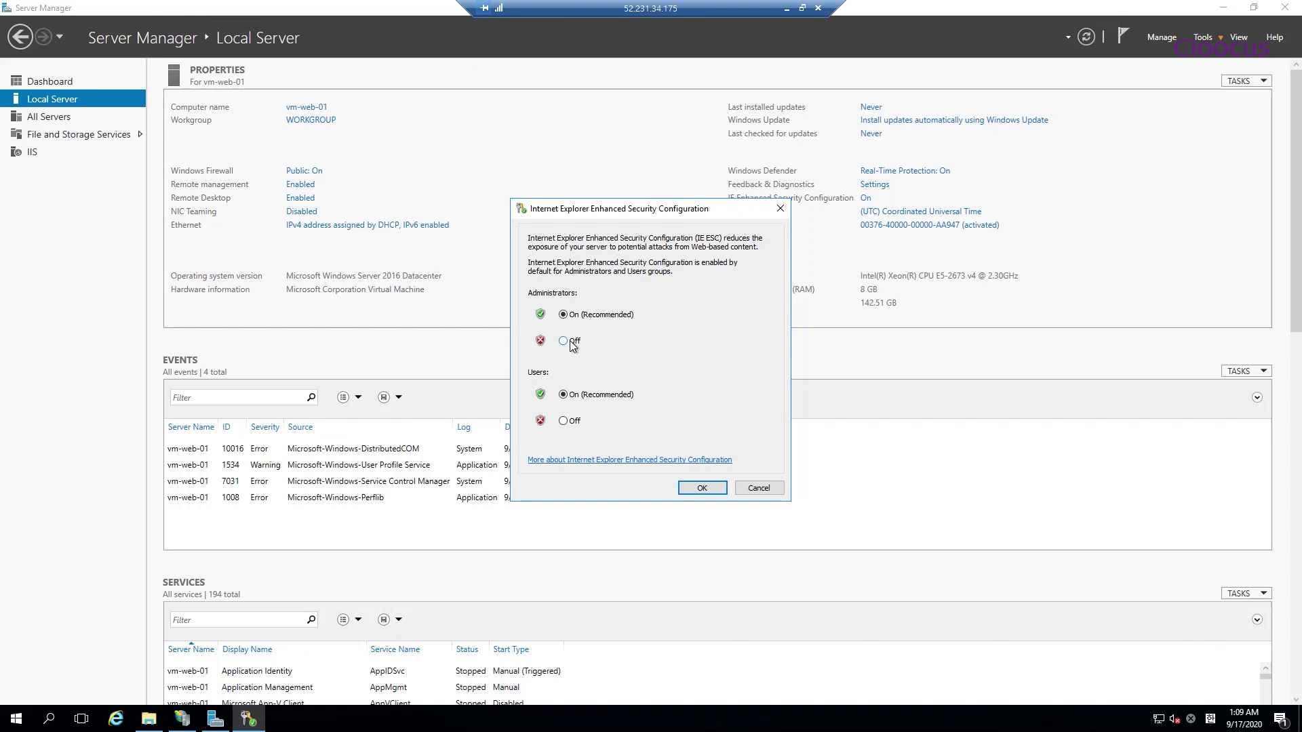
left_click(690, 486)
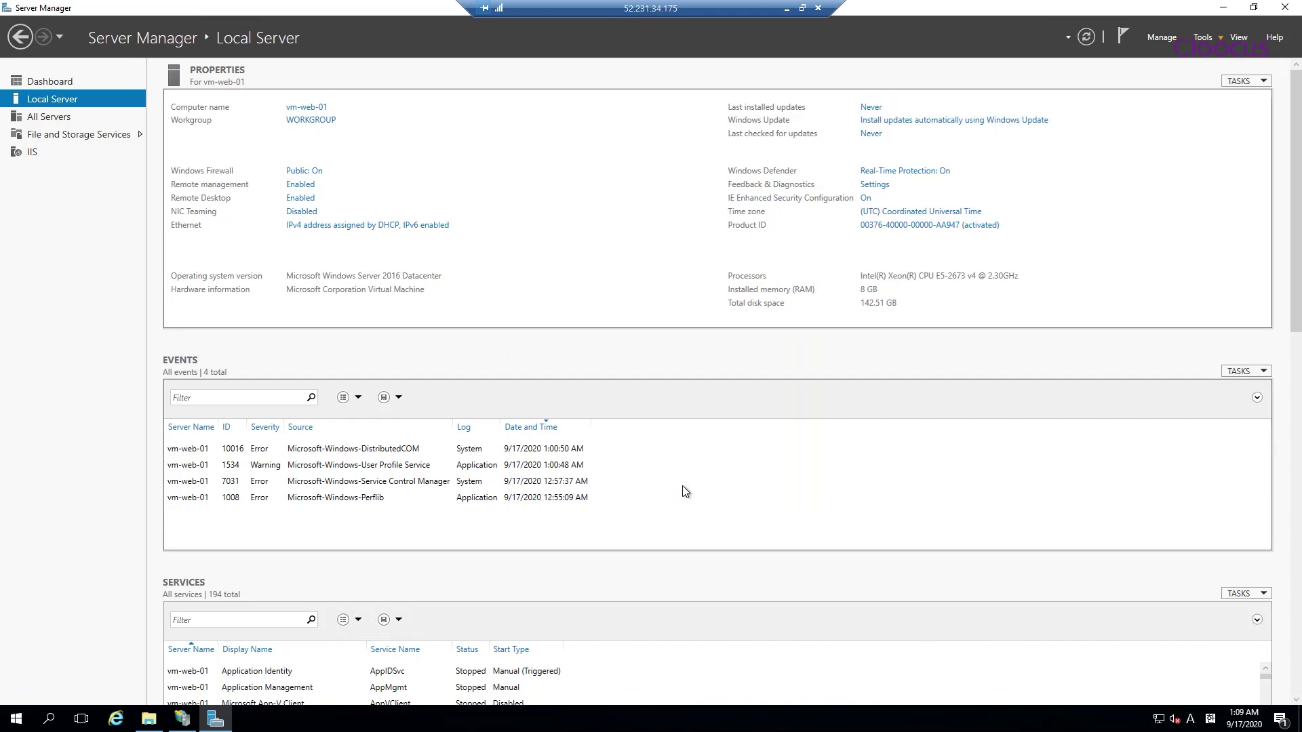
left_click(1297, 7)
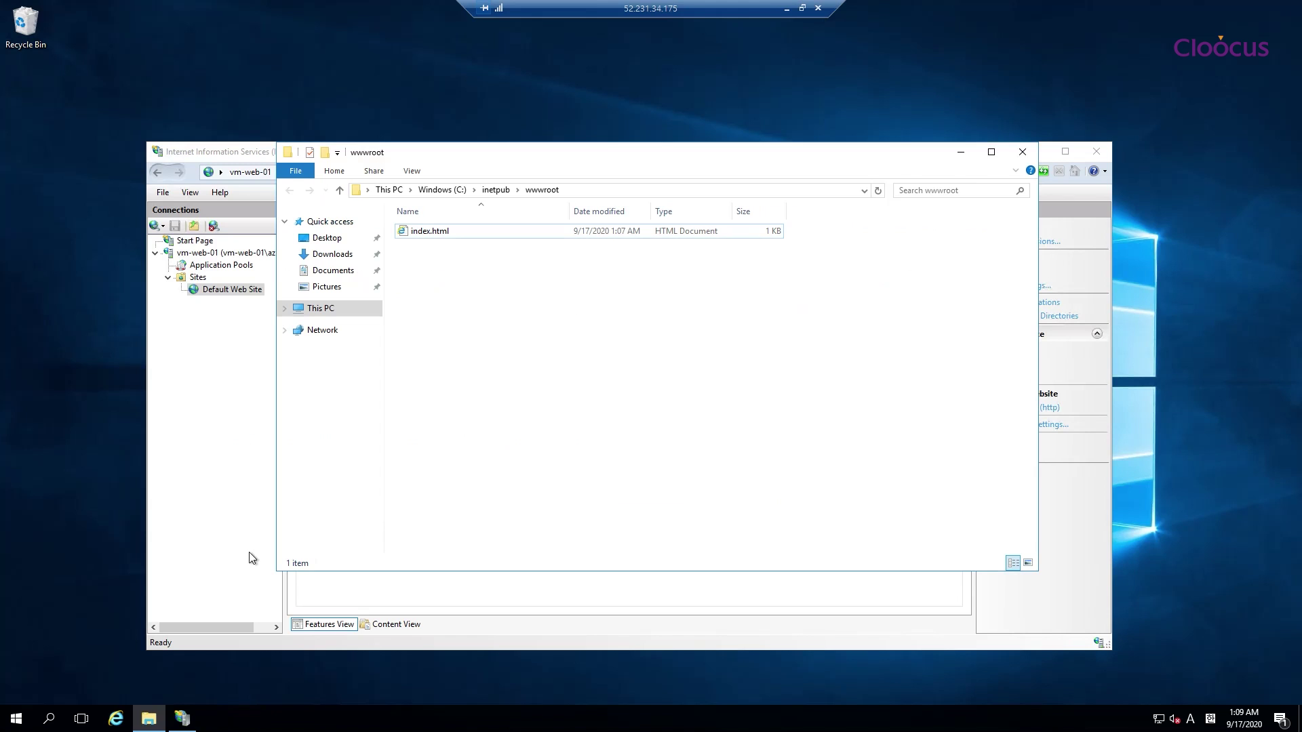
left_click(116, 718)
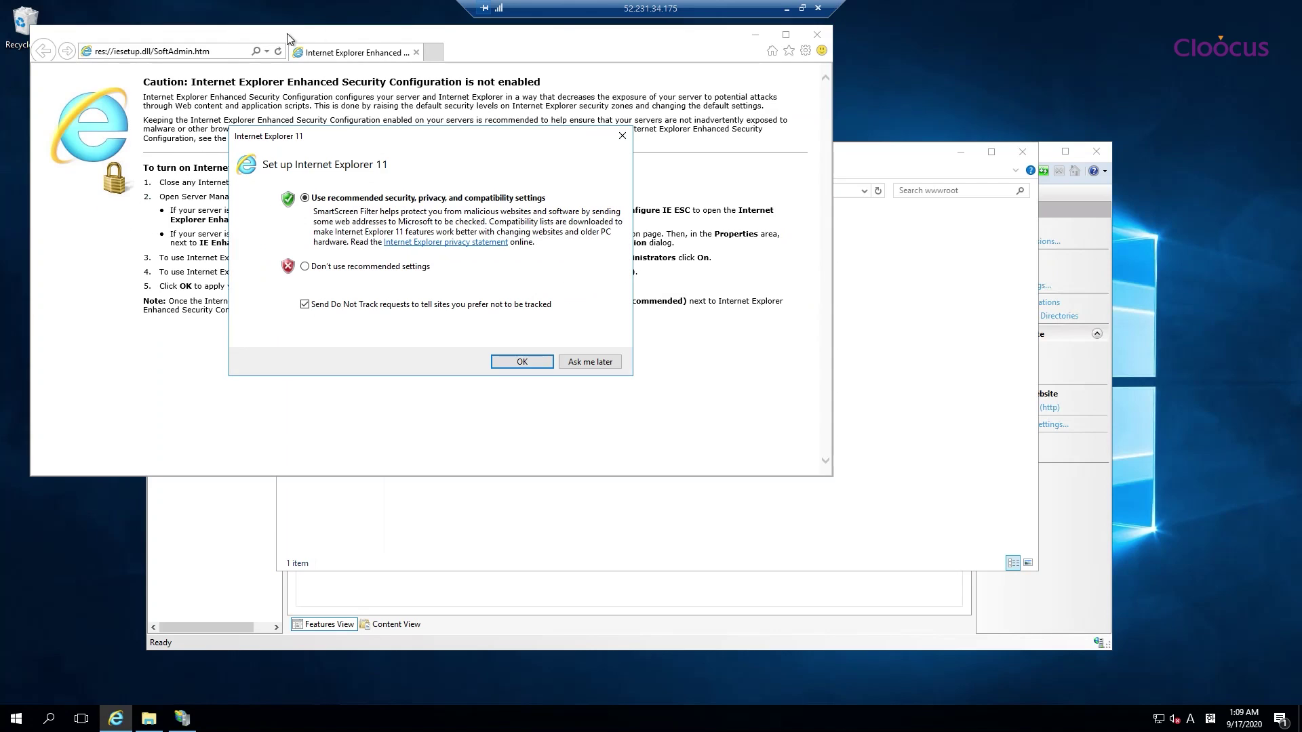
left_click(525, 365)
left_click(232, 51)
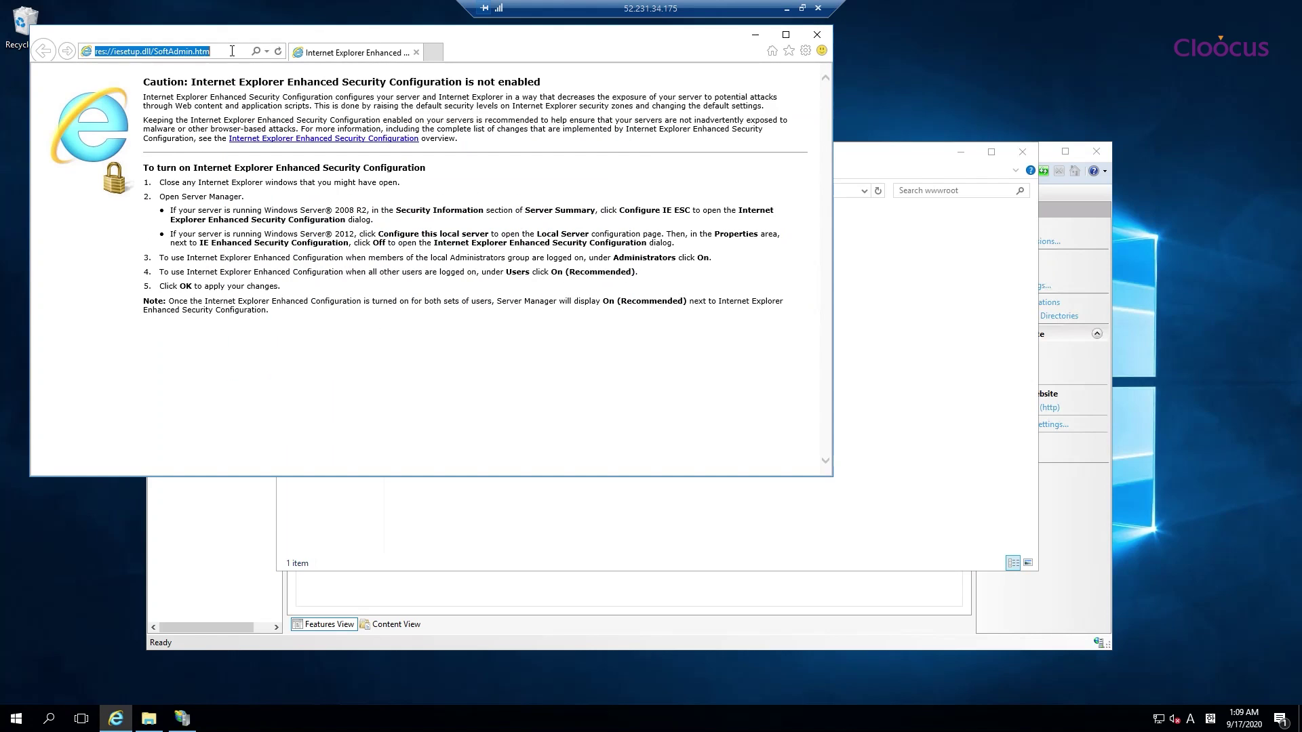
type("http://12")
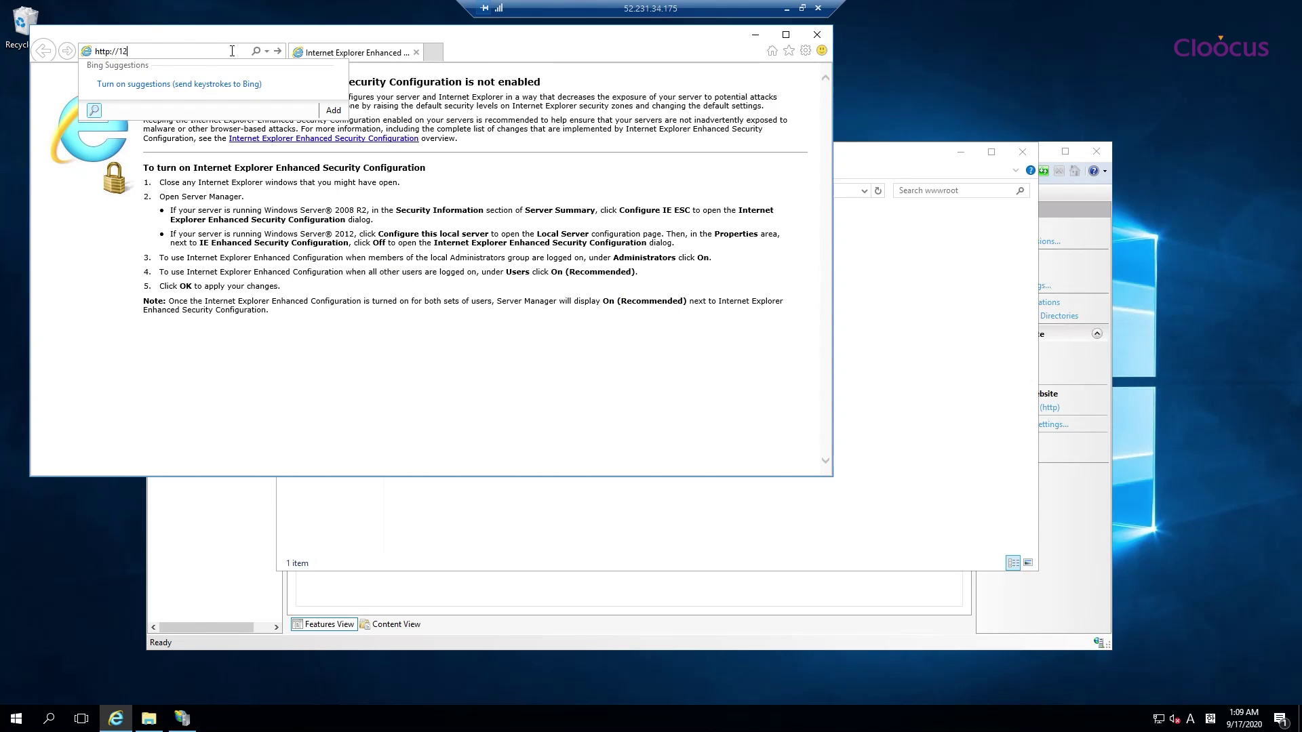
type("0.0.0.1")
key("Return")
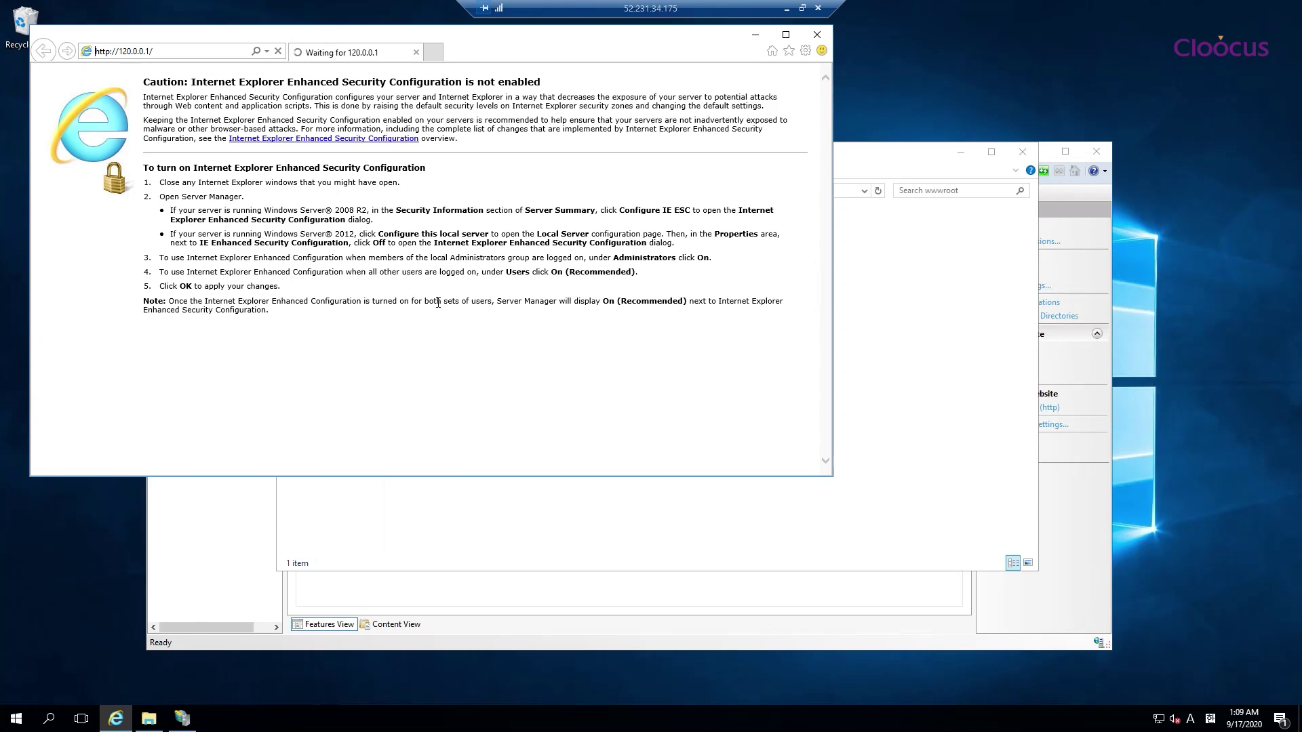
left_click(130, 50)
key("BackSpace")
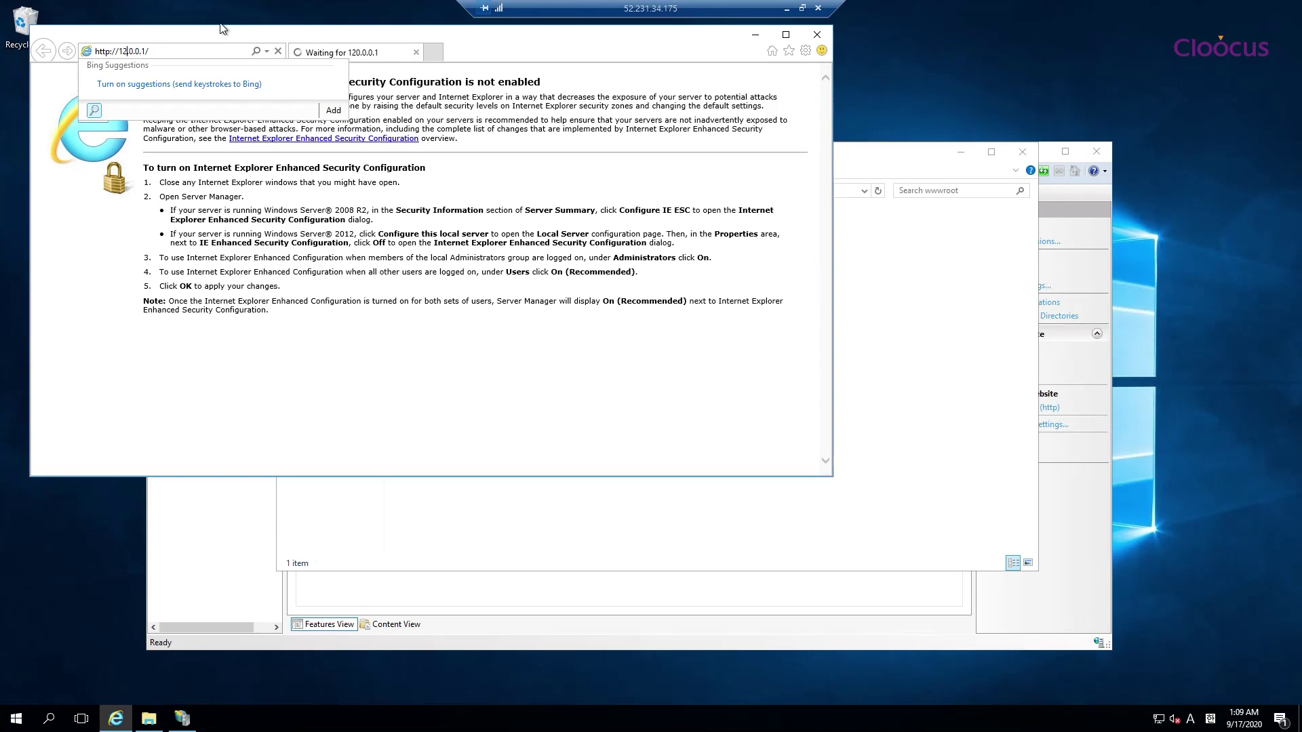
type("7.")
key("Return")
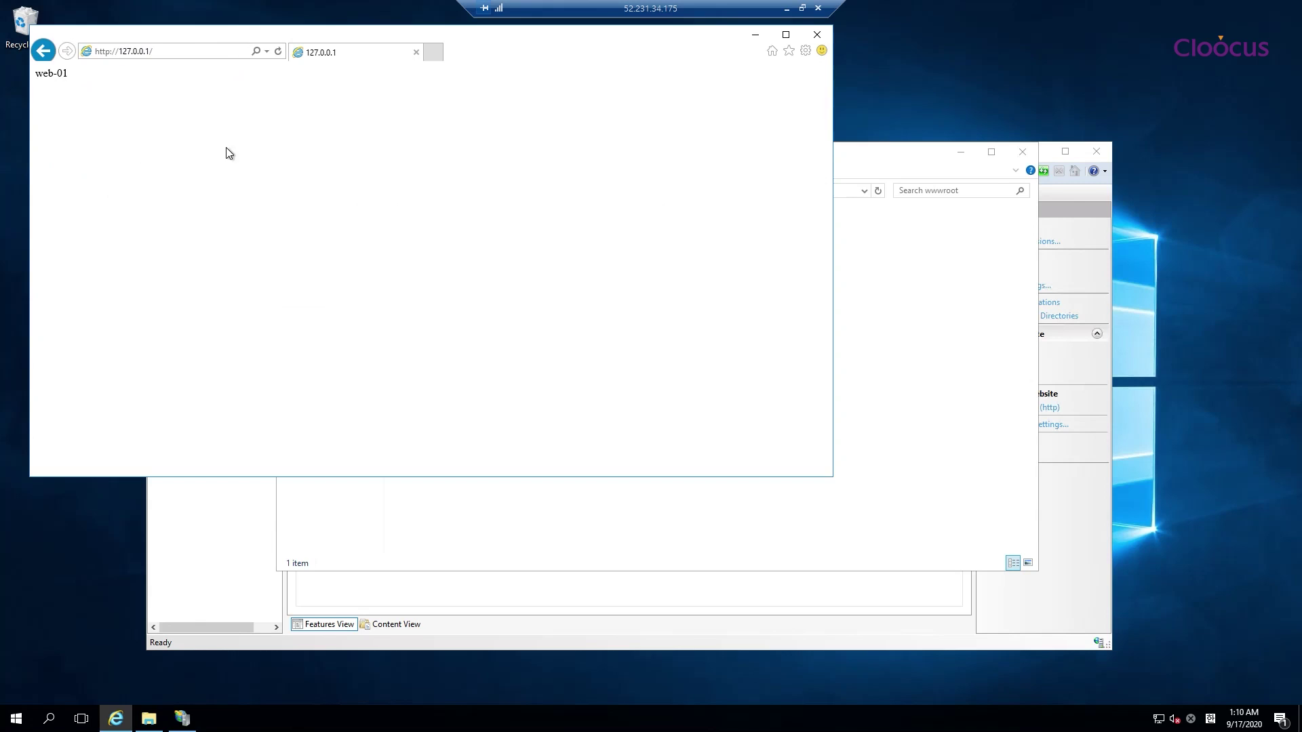
left_click_drag(531, 31, 674, 198)
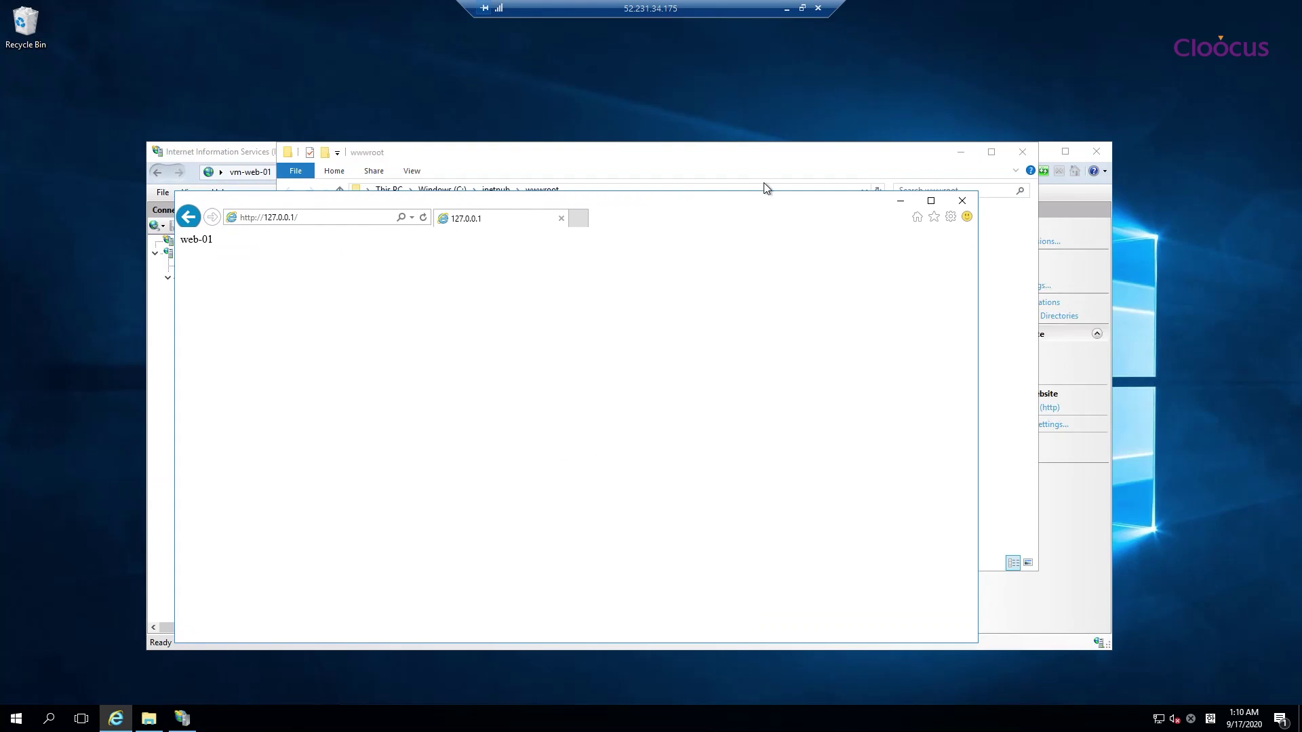
left_click(963, 200)
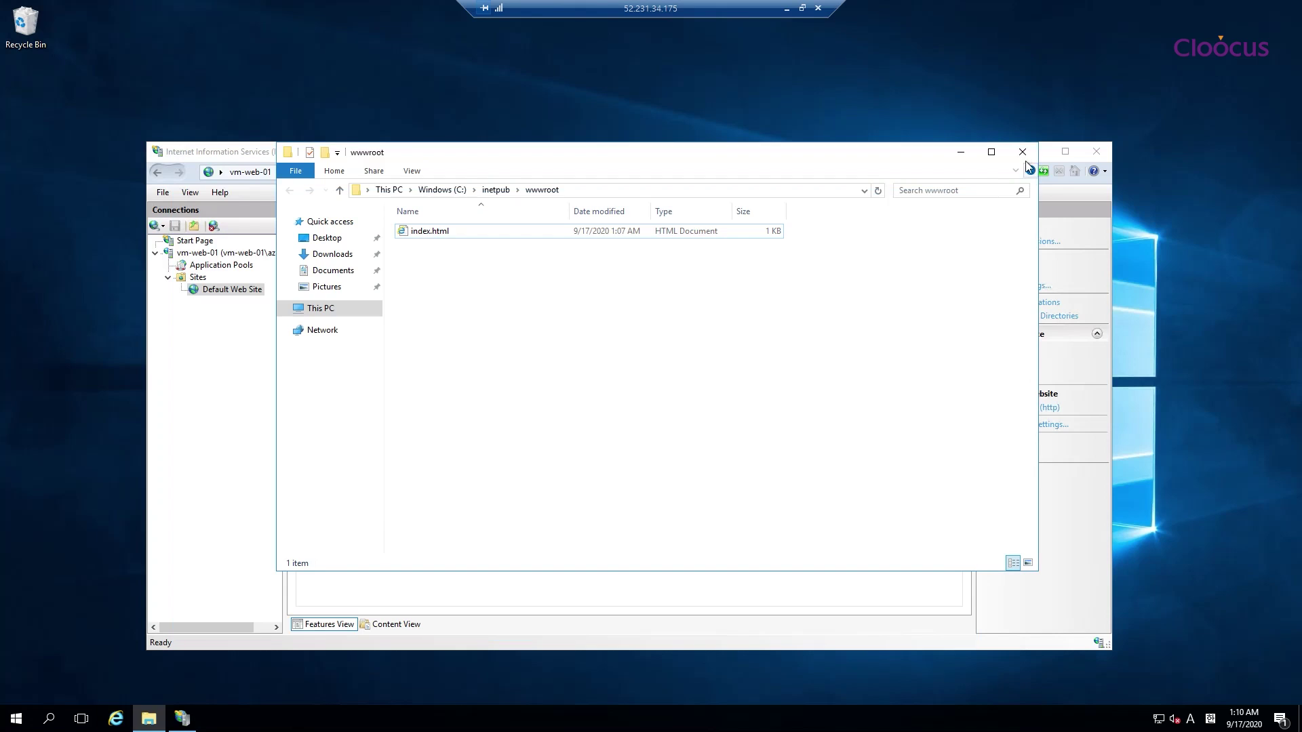
Close the wwwroot folder and IIS Manager, and disconnect the vm-web-01 and vm-web-02 remote sessions
left_click(1023, 151)
left_click(1087, 155)
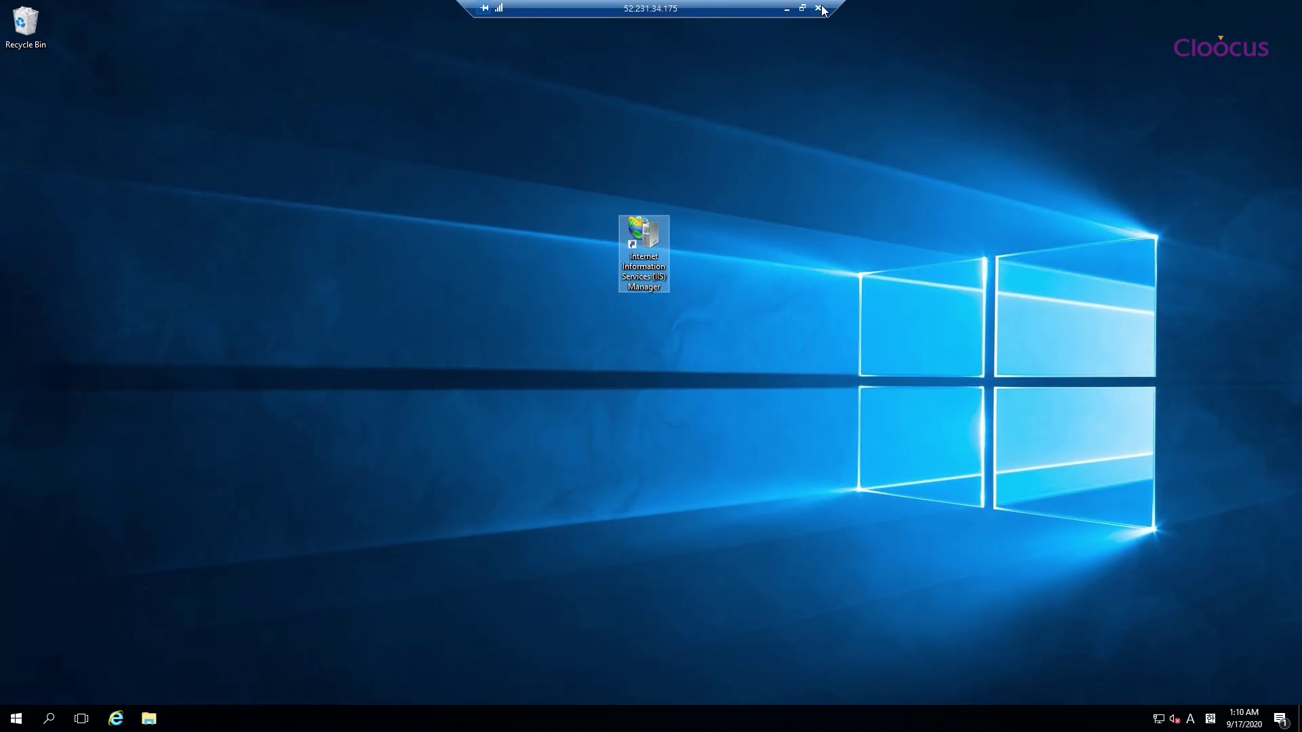
left_click(818, 8)
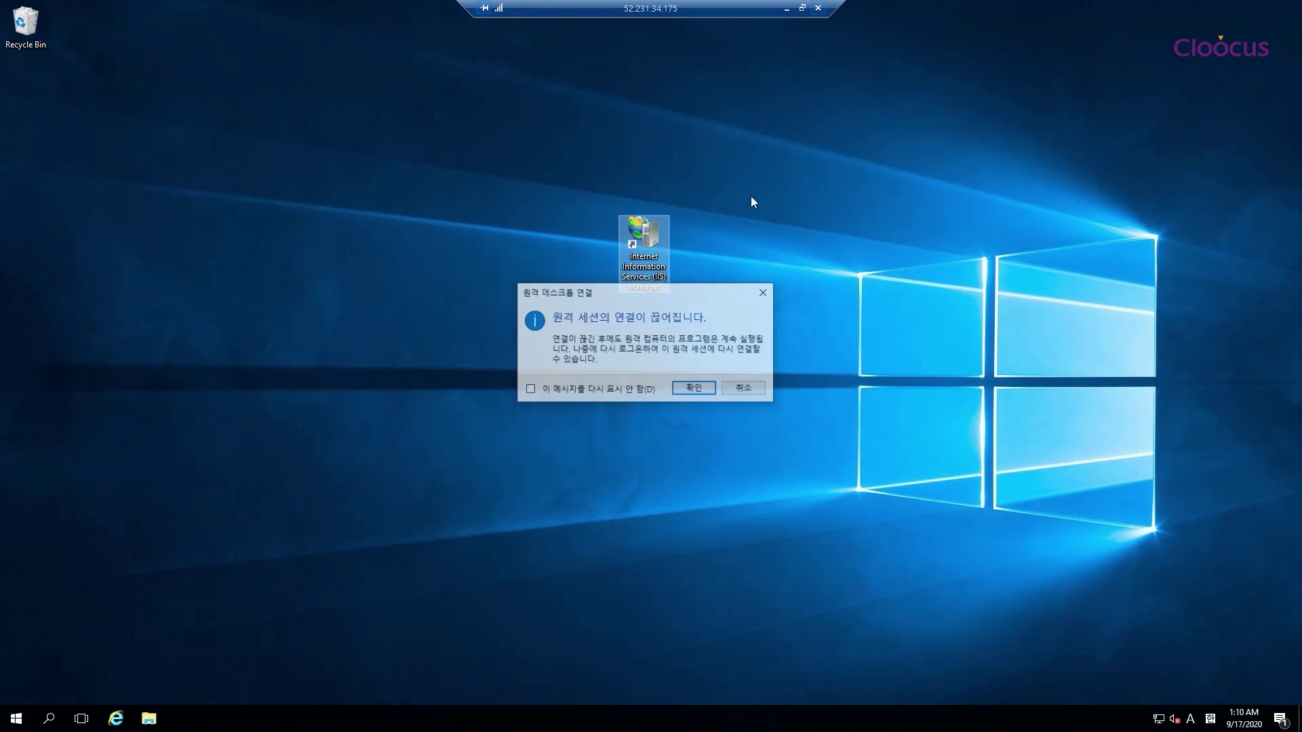
left_click(700, 388)
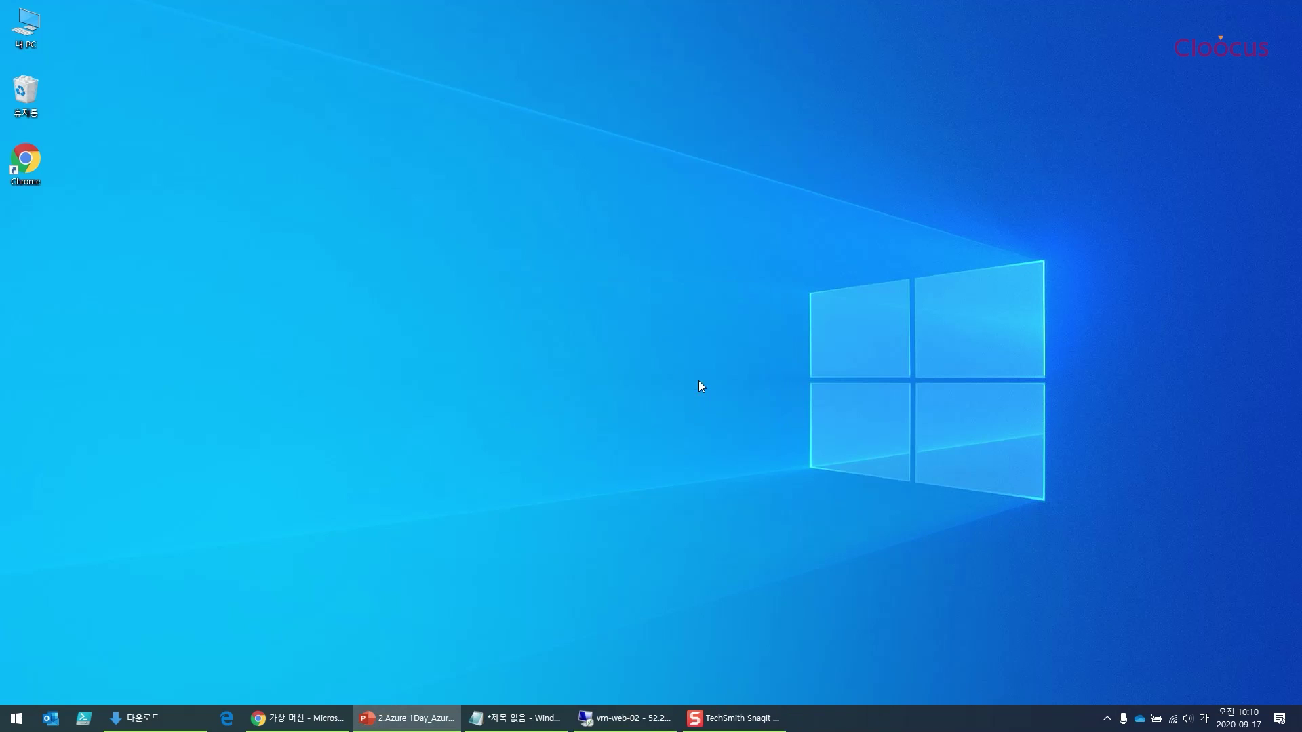
left_click(647, 724)
left_click(821, 8)
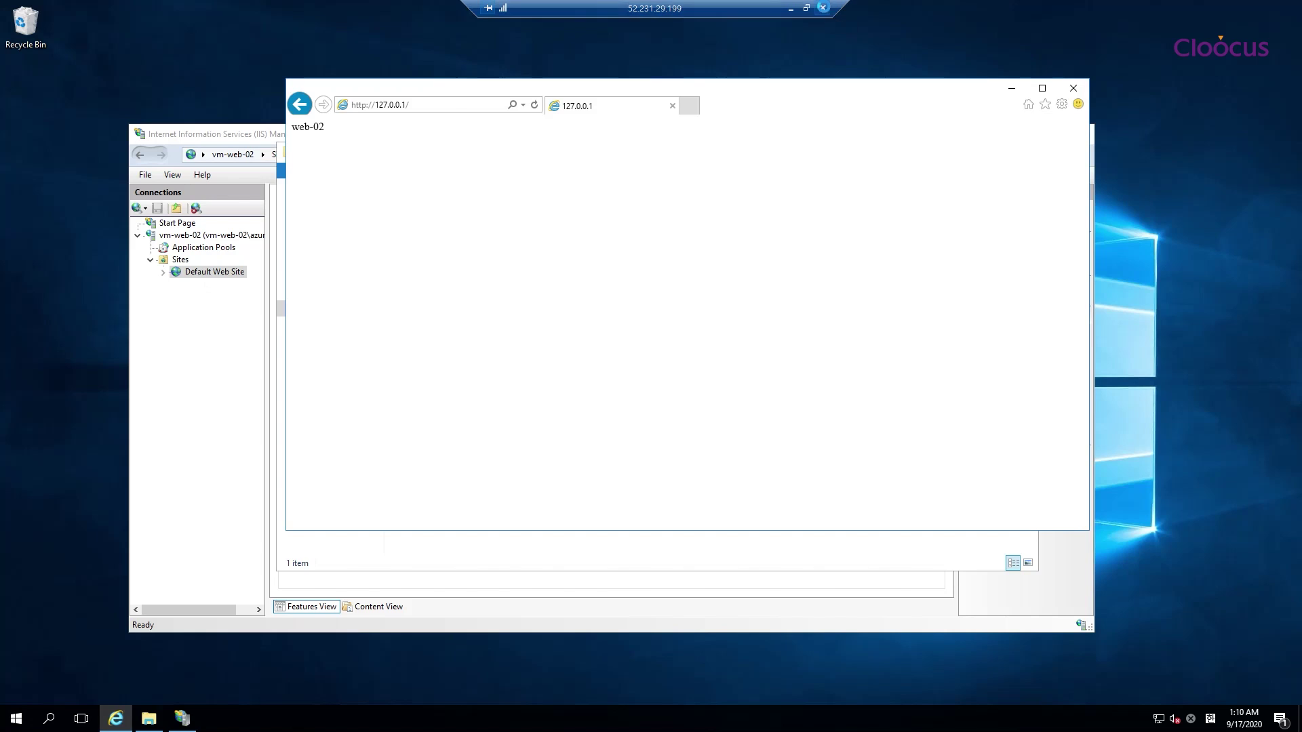
left_click(694, 389)
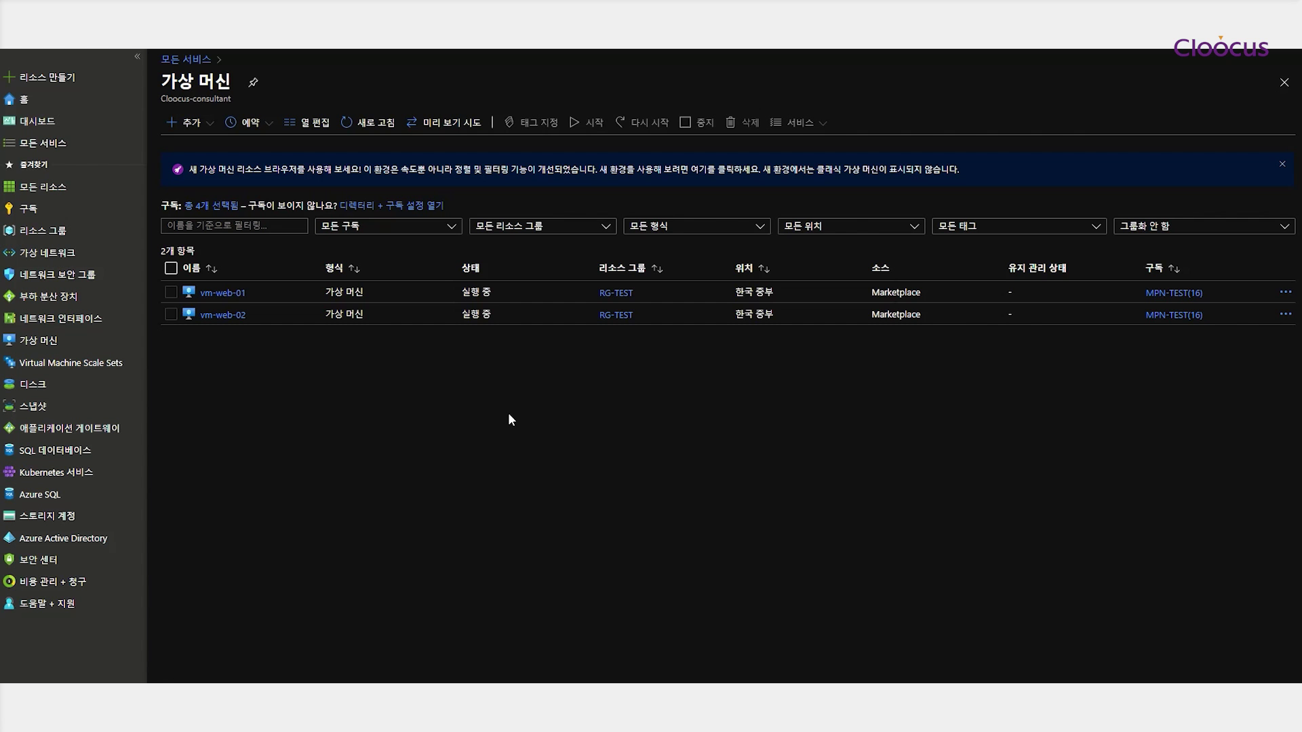
Copy vm-web-01's public IP and load it in a new InPrivate Edge window
left_click(220, 309)
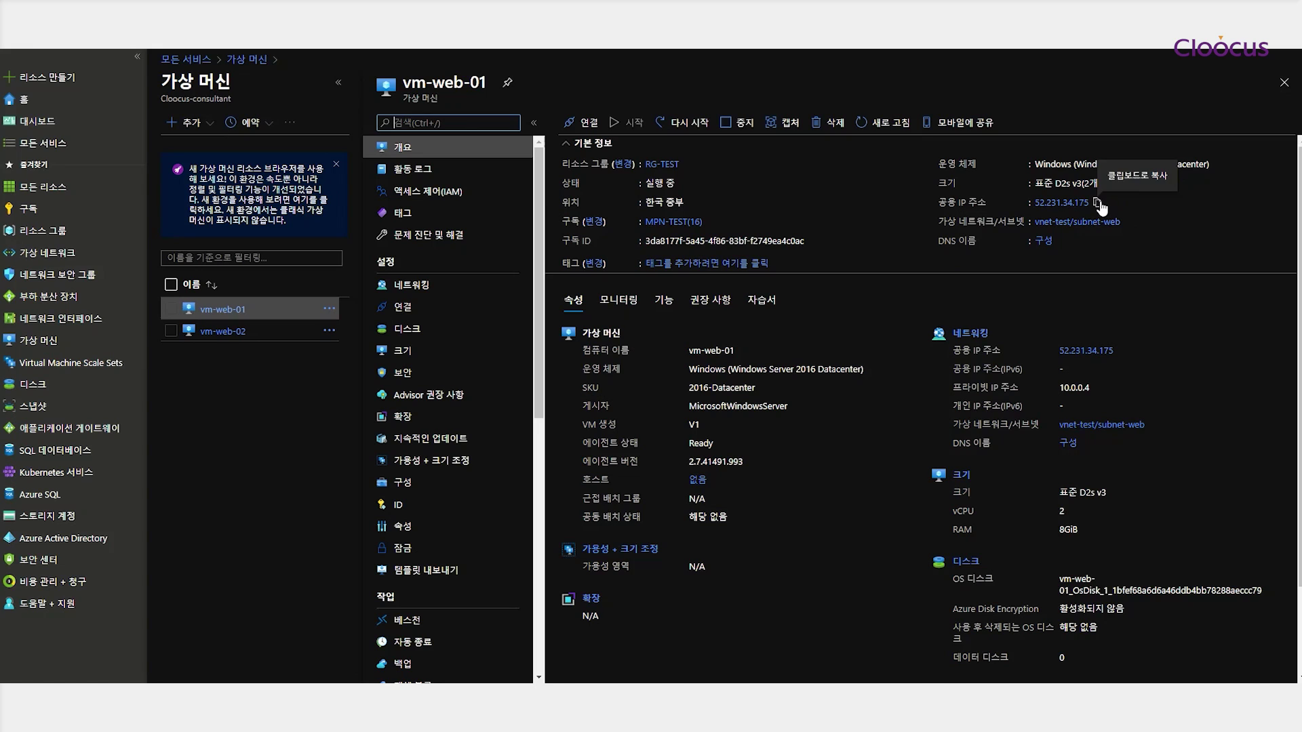
left_click(1098, 203)
key("ctrl+shift+p")
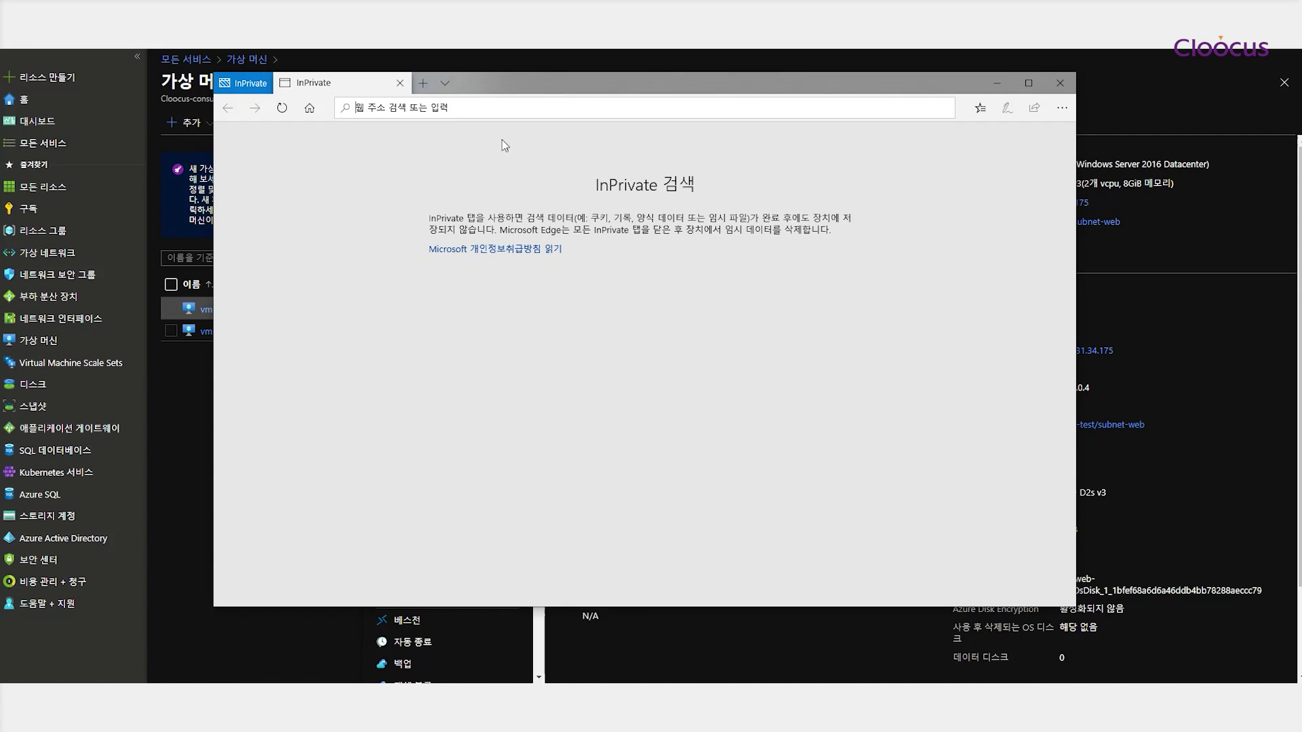
key("ctrl+v")
key("Return")
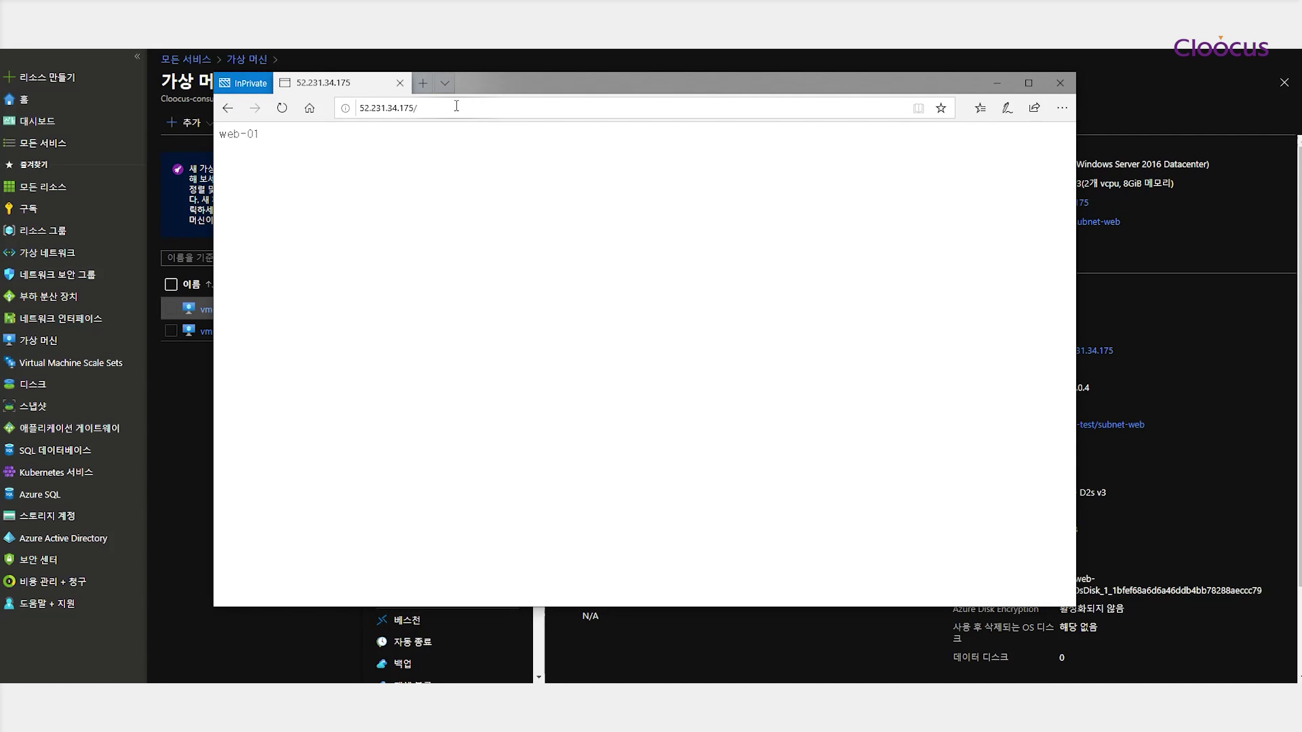
Load vm-web-02's public IP 52.231.29.199, which shows web-02, then close all browser tabs
left_click(424, 83)
left_click(165, 438)
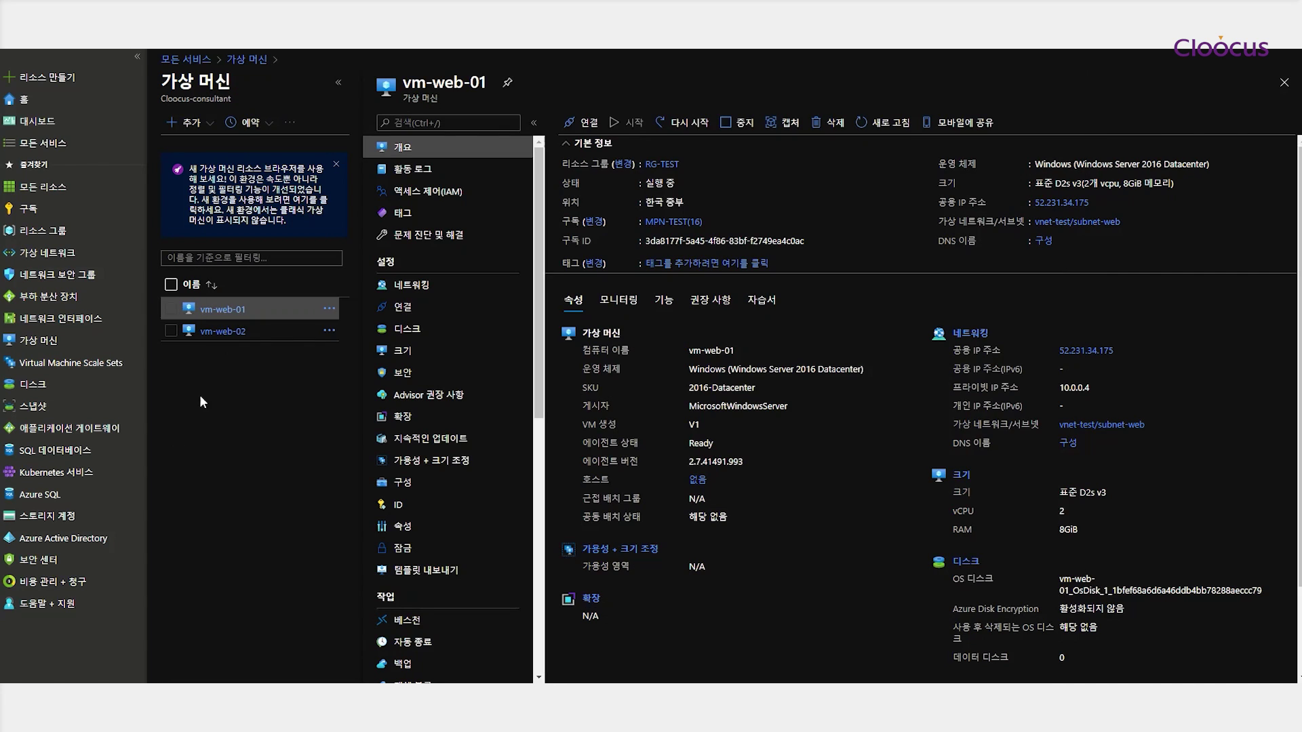
left_click(231, 337)
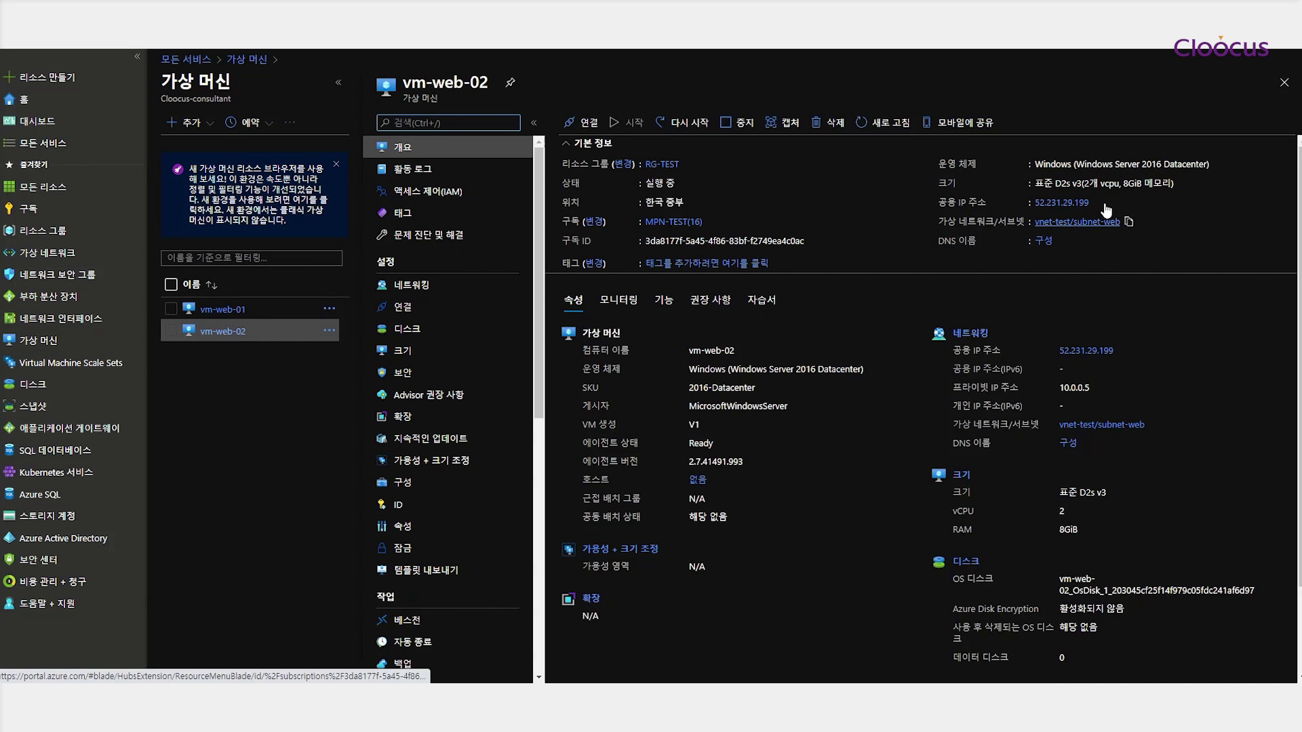
left_click(1100, 204)
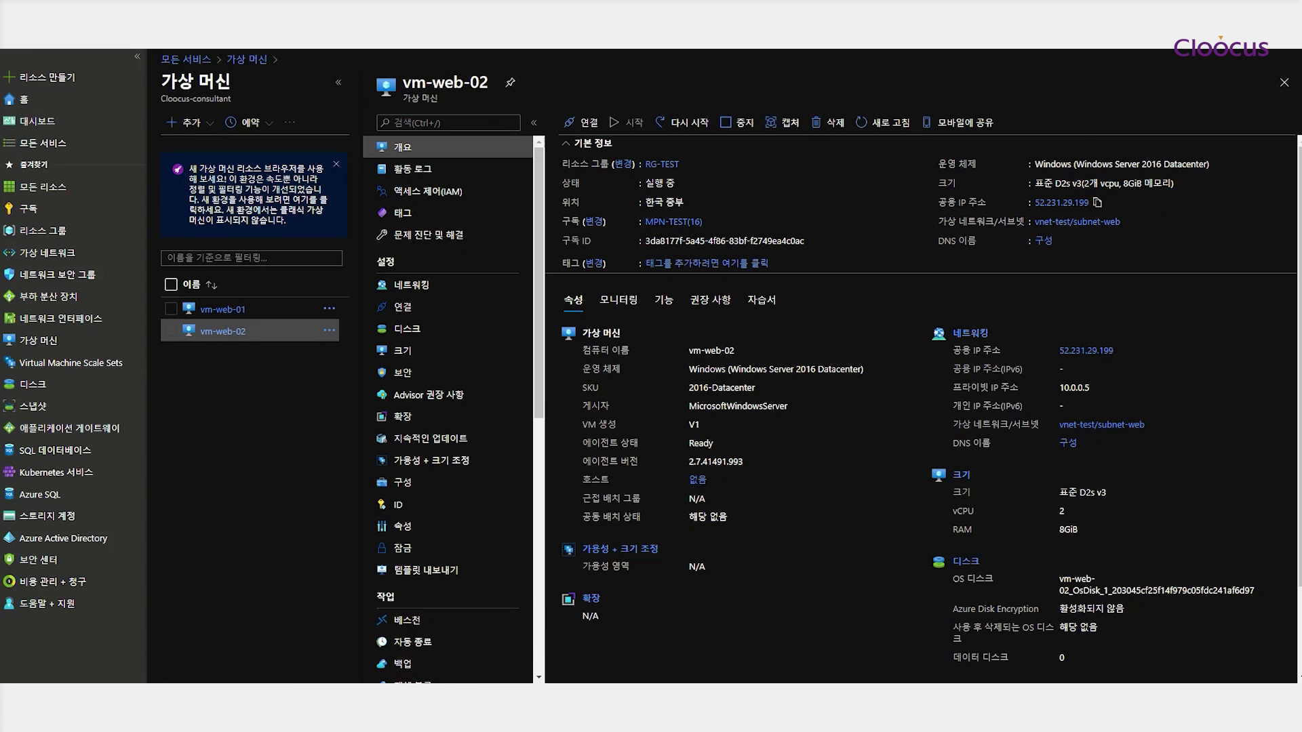
key("alt+Tab")
key("ctrl+v")
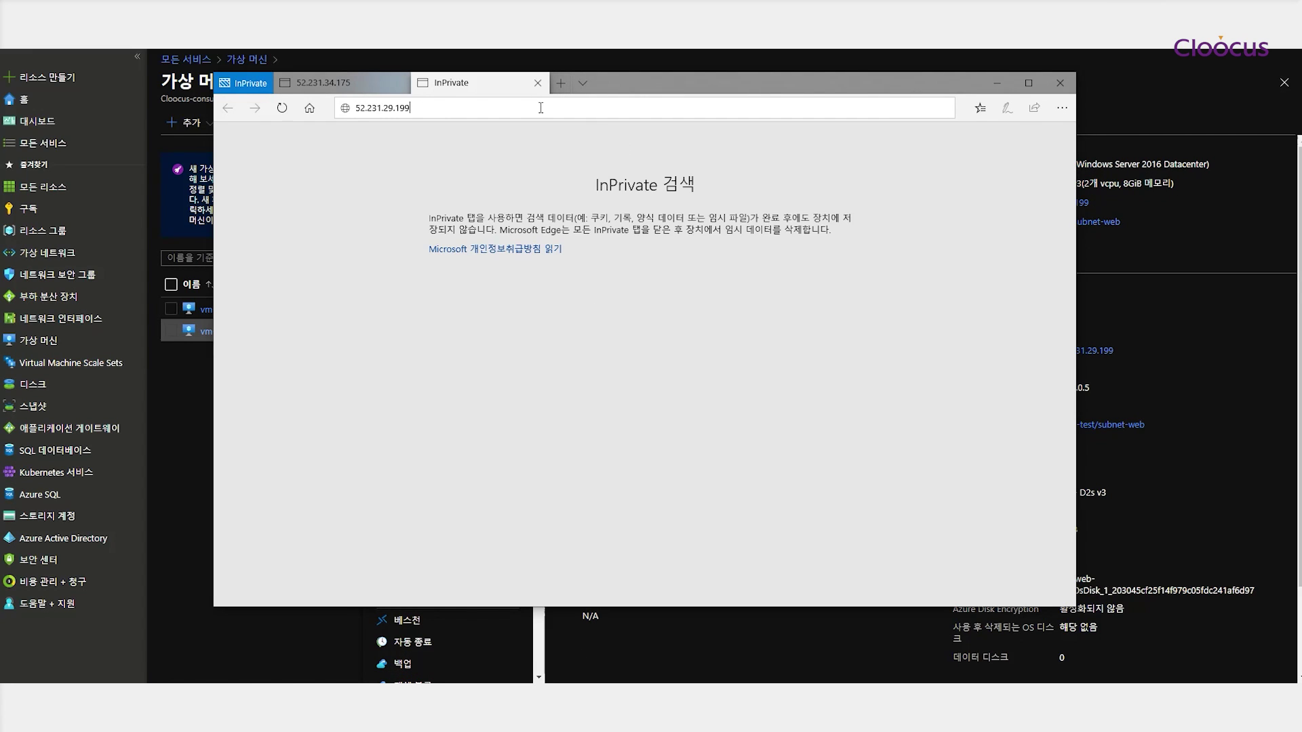
key("Return")
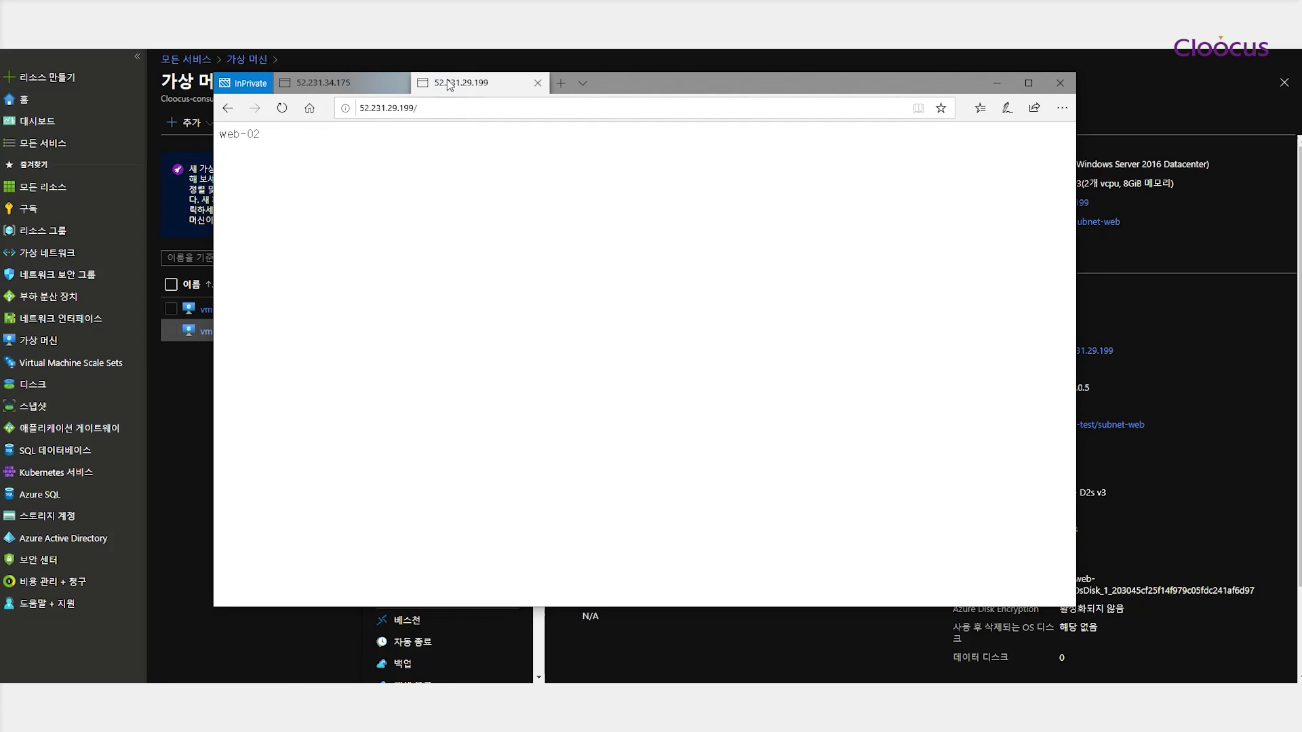
left_click(1060, 83)
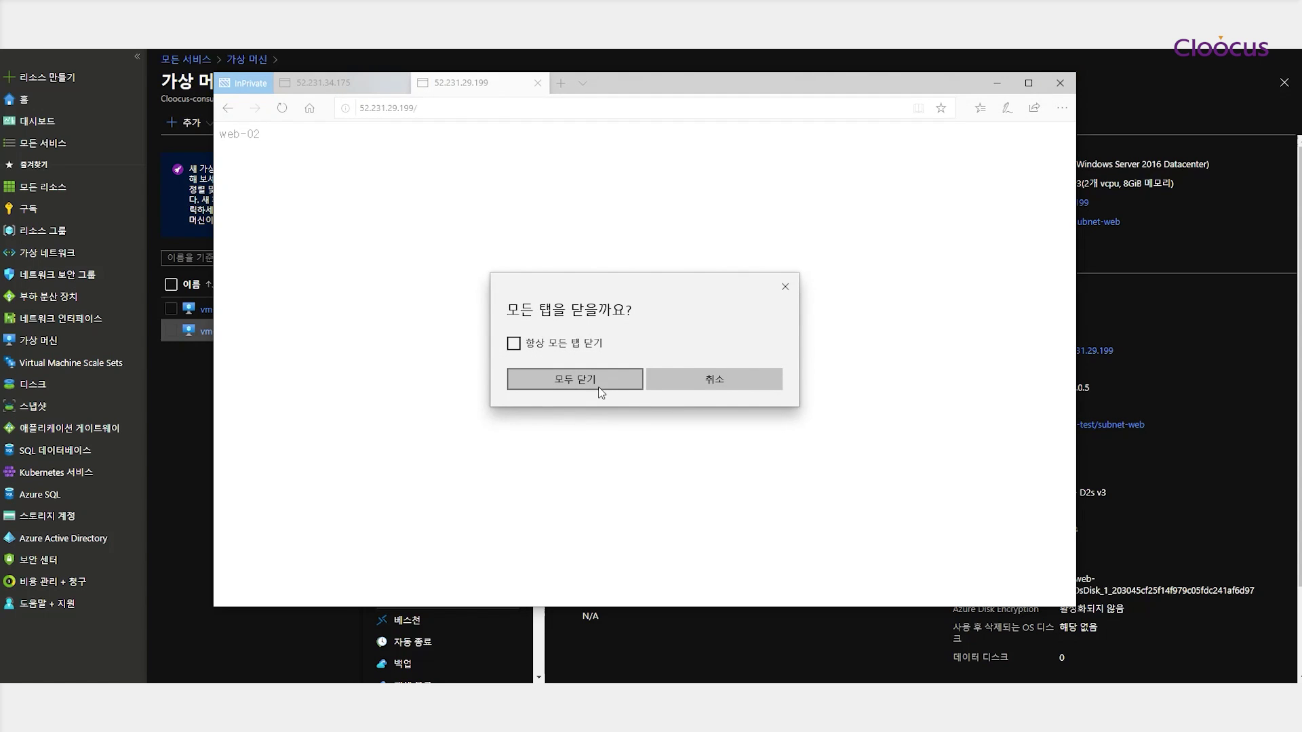
left_click(577, 378)
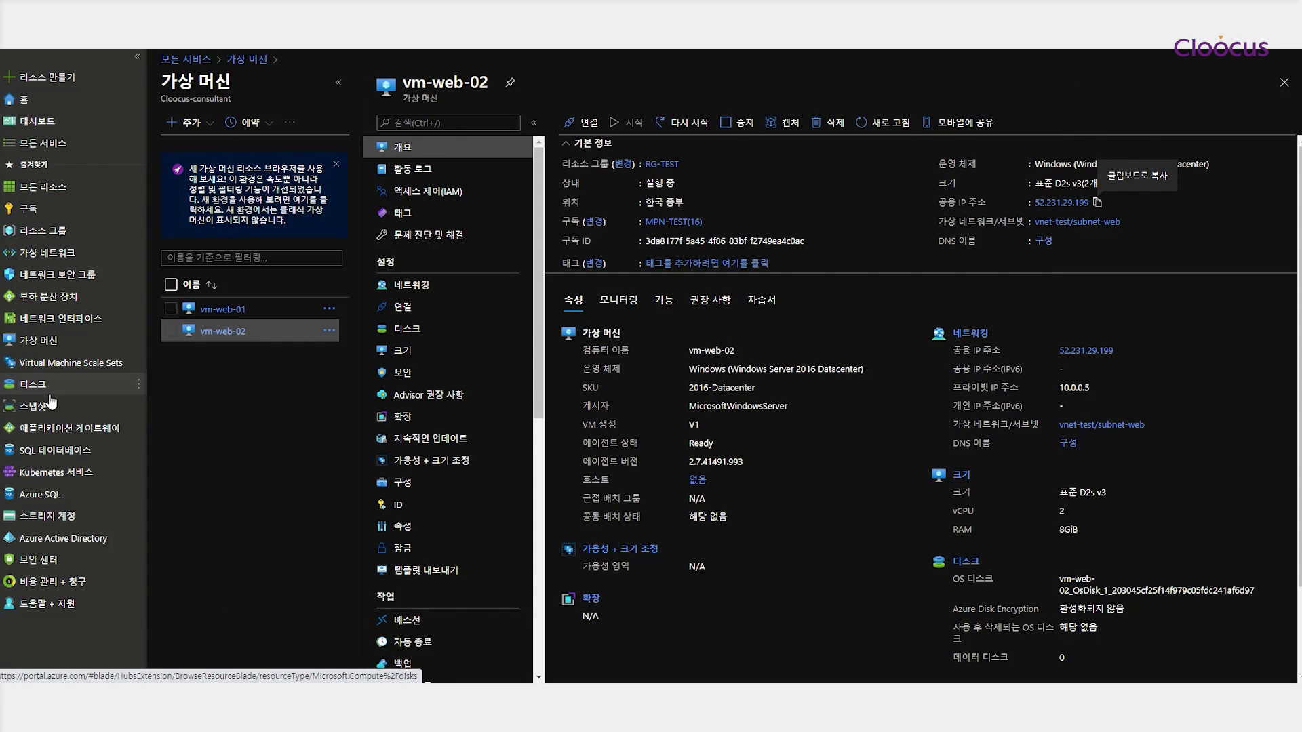
Find load balancers in All services by searching 부하, and start creating a new one
left_click(63, 298)
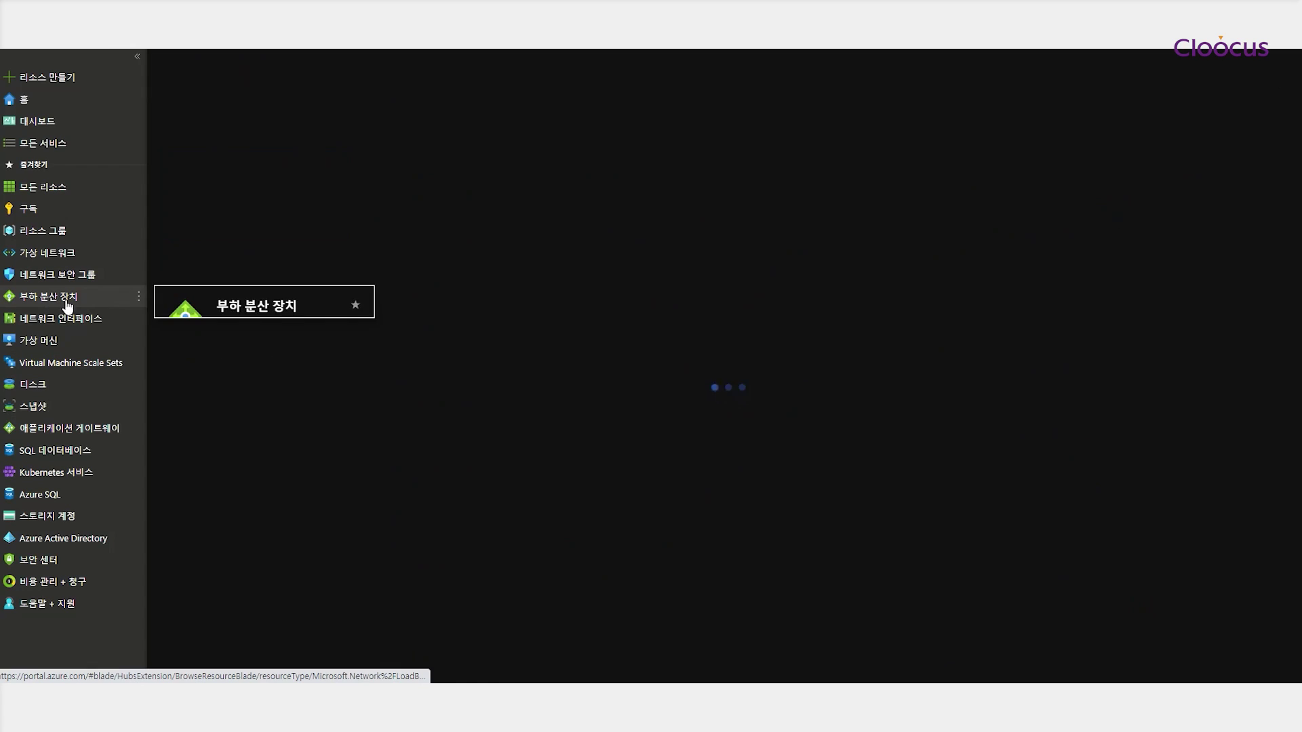
left_click(45, 150)
type("q")
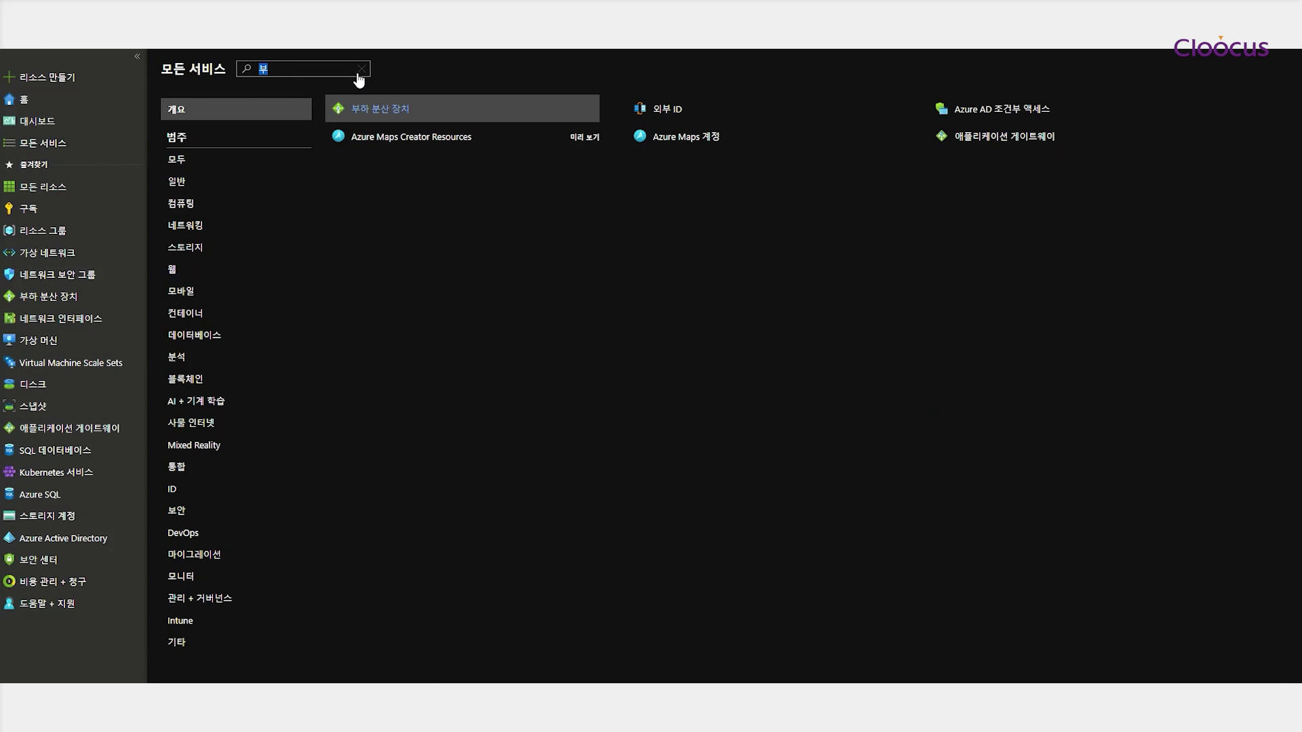
type("ngk")
key("BackSpace")
key("BackSpace")
key("BackSpace")
key("BackSpace")
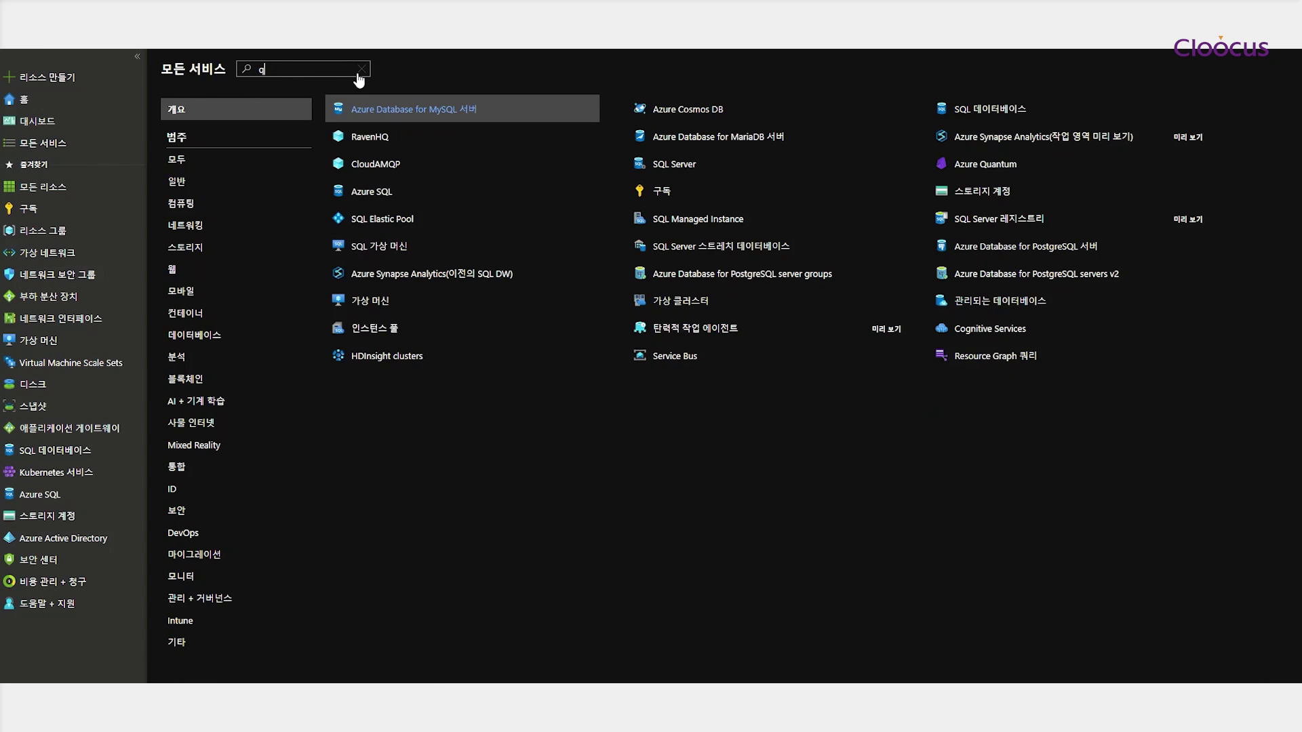
type("ㅂㅜㅎㅏ")
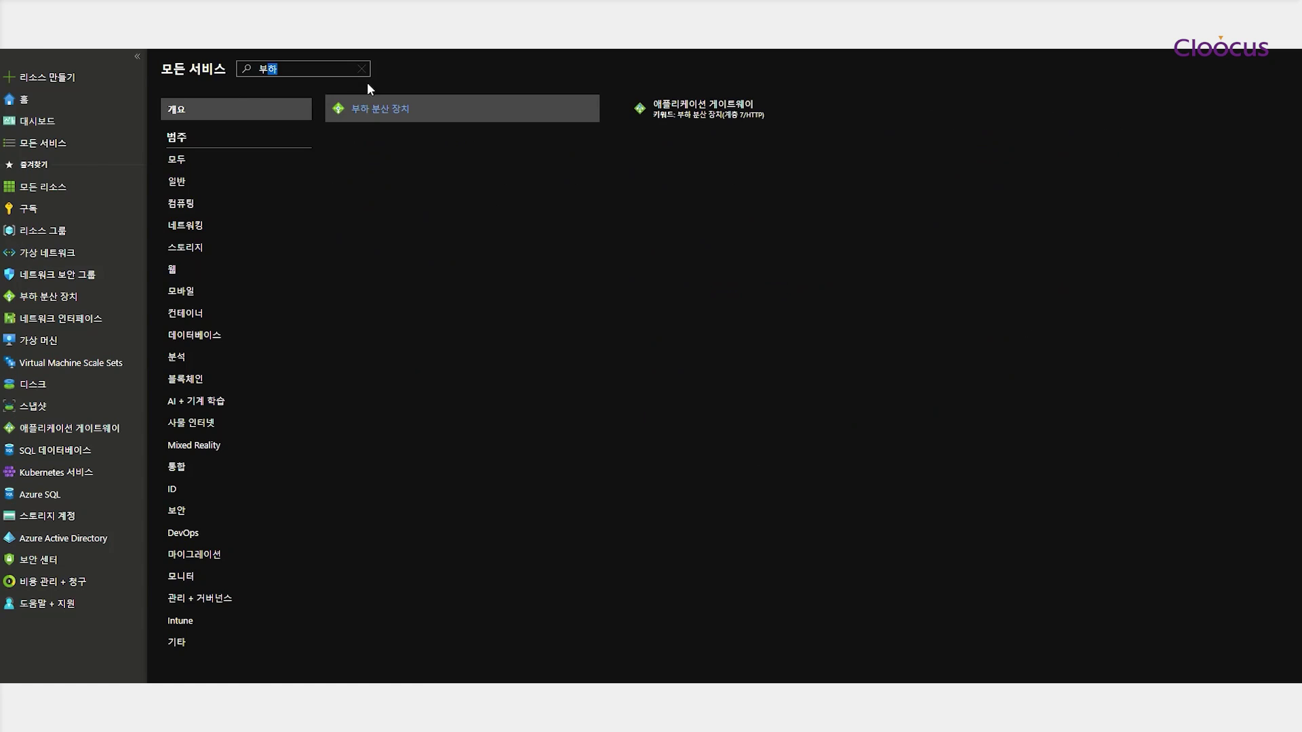
left_click(372, 114)
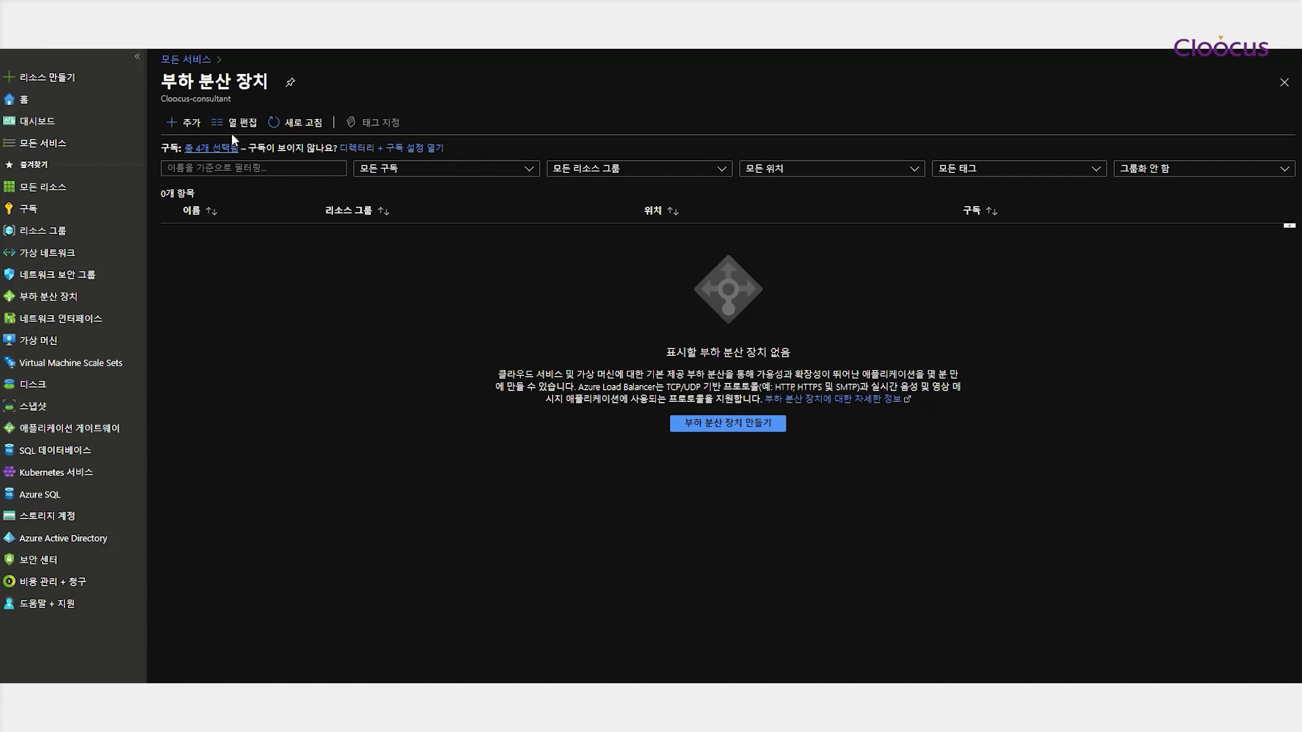
left_click(711, 422)
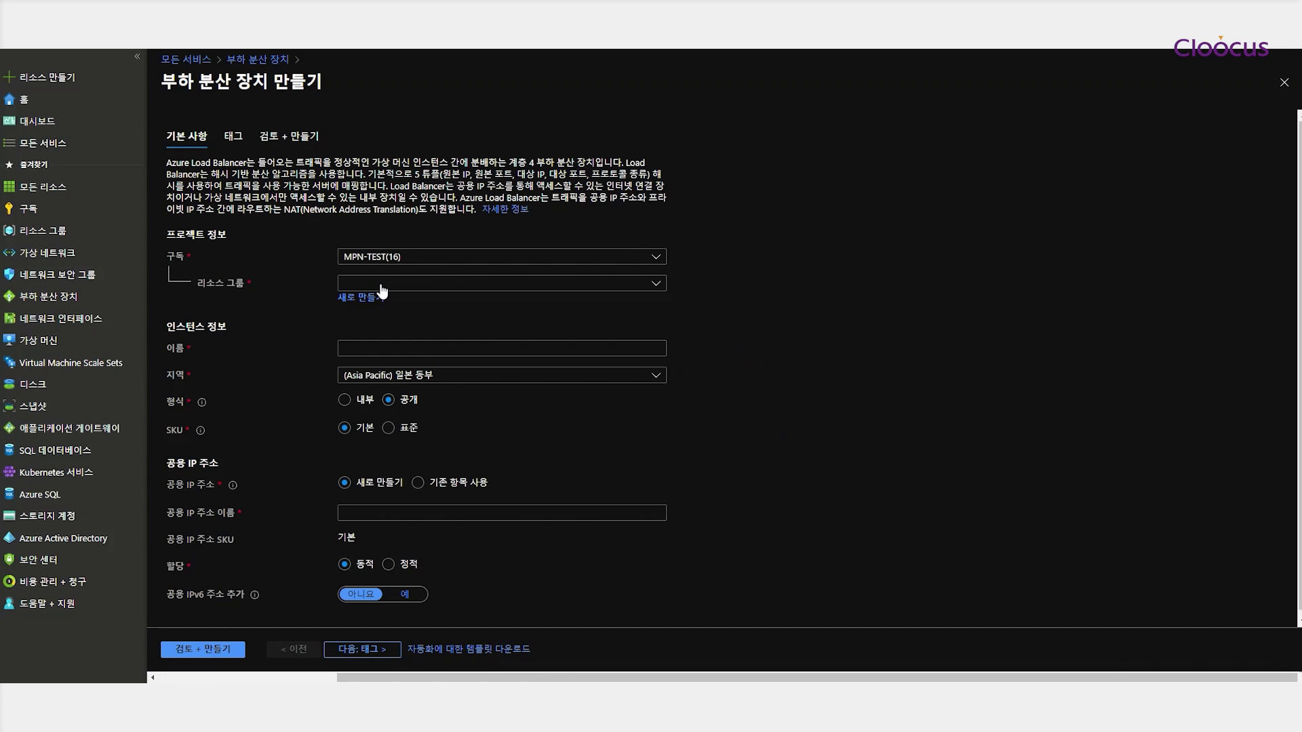
Set resource group rg-test, name lb-web, and a static public IP named lb-web-pip
left_click(383, 284)
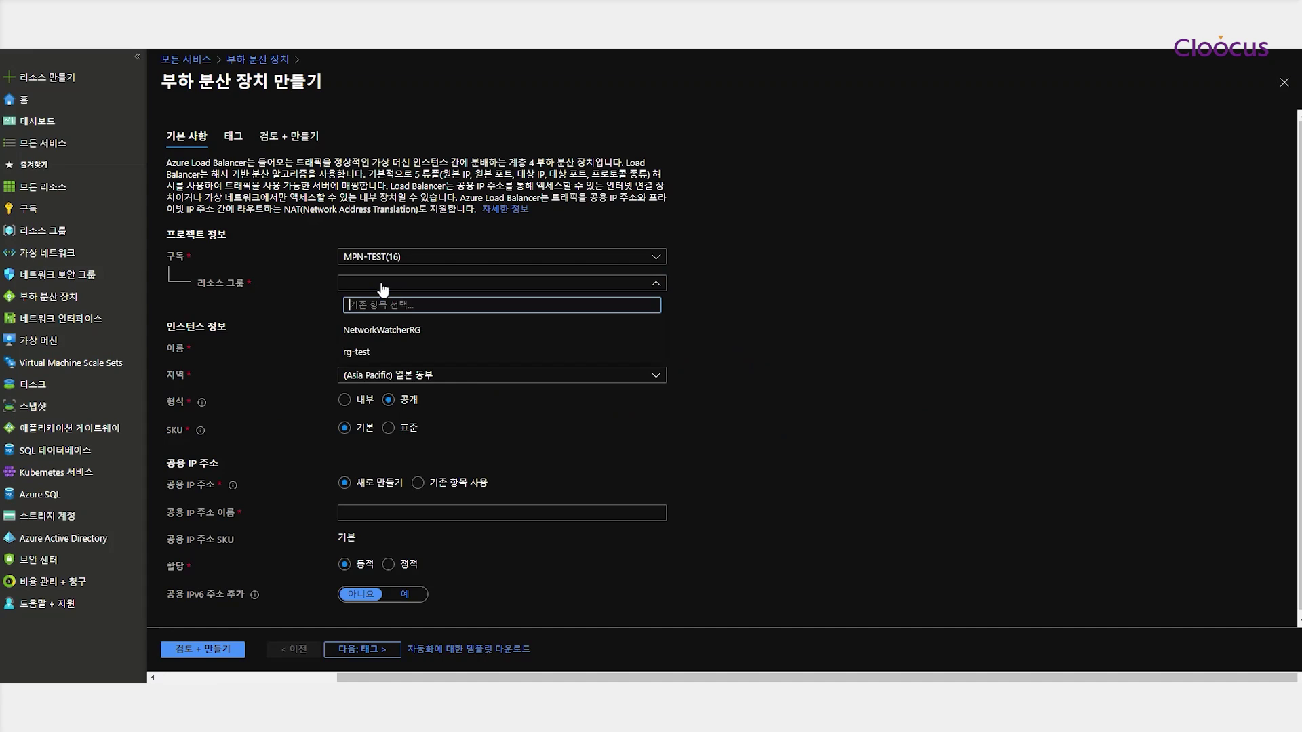
left_click(385, 352)
left_click(394, 348)
type("lb-web")
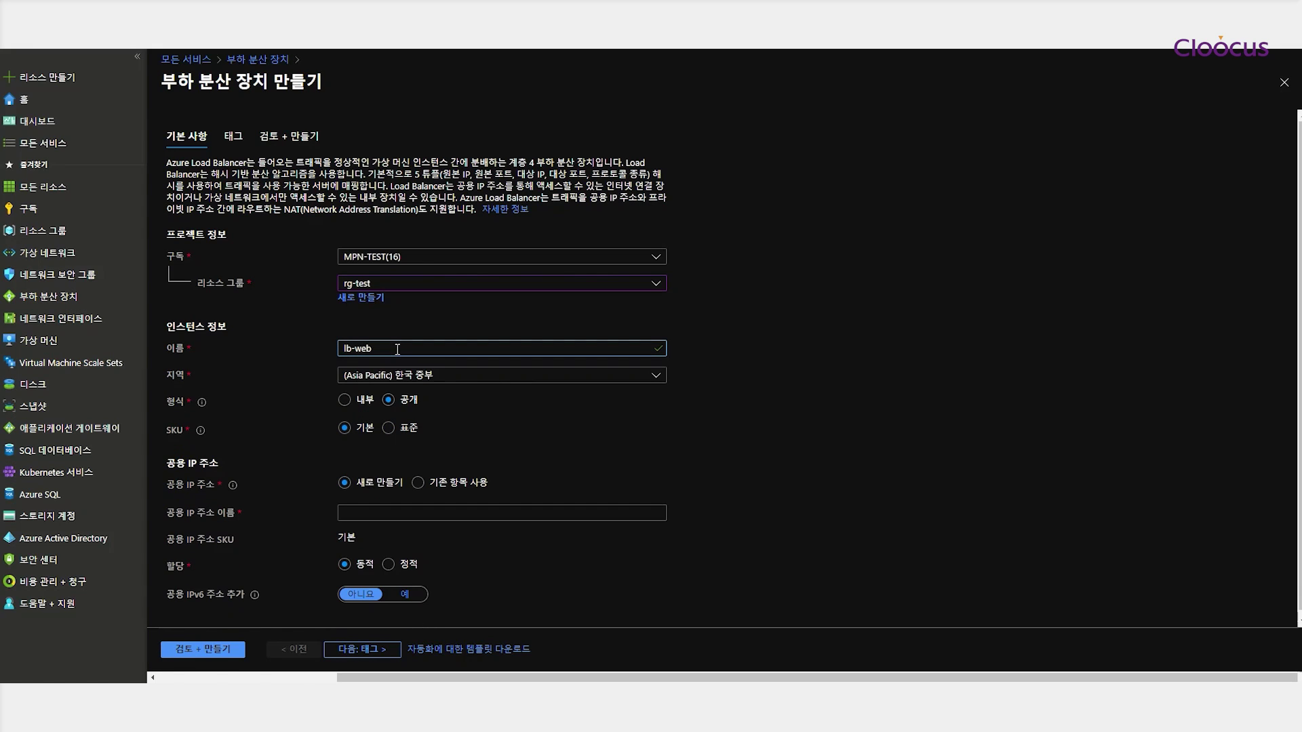
left_click(408, 512)
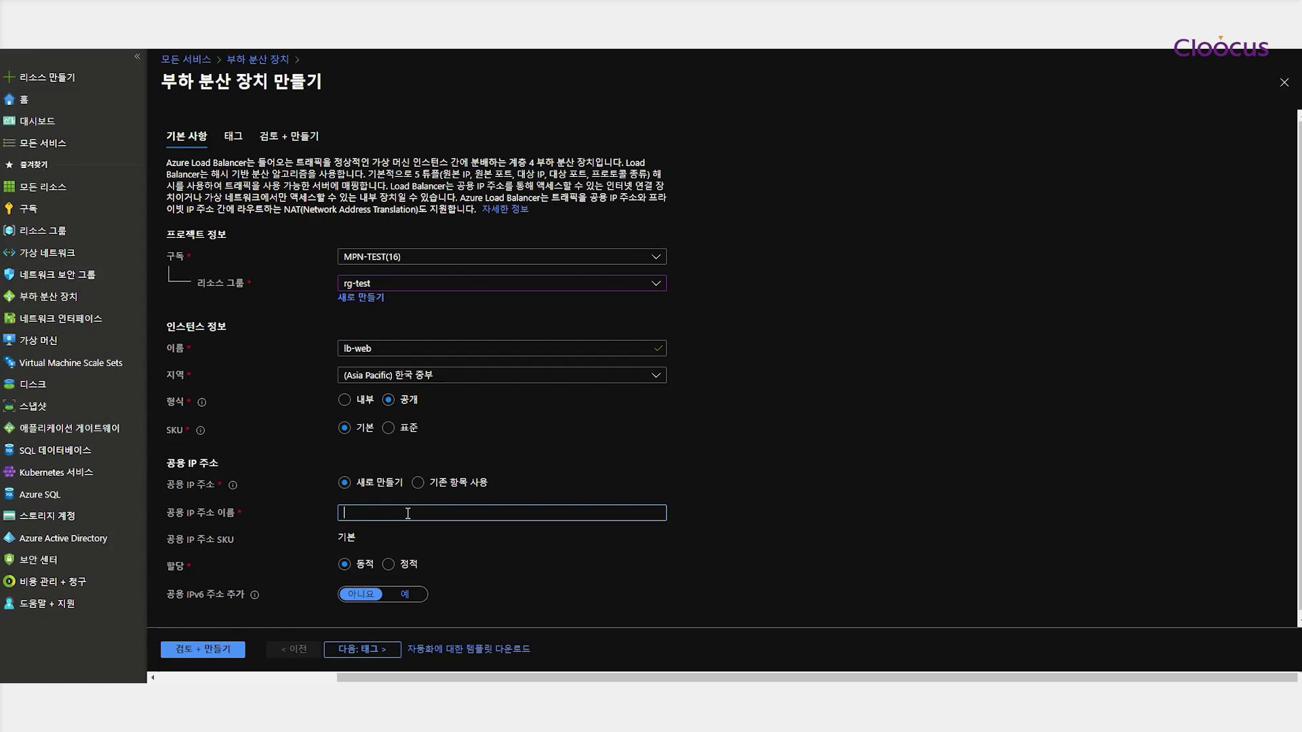
type("lb-web-pip")
left_click(389, 565)
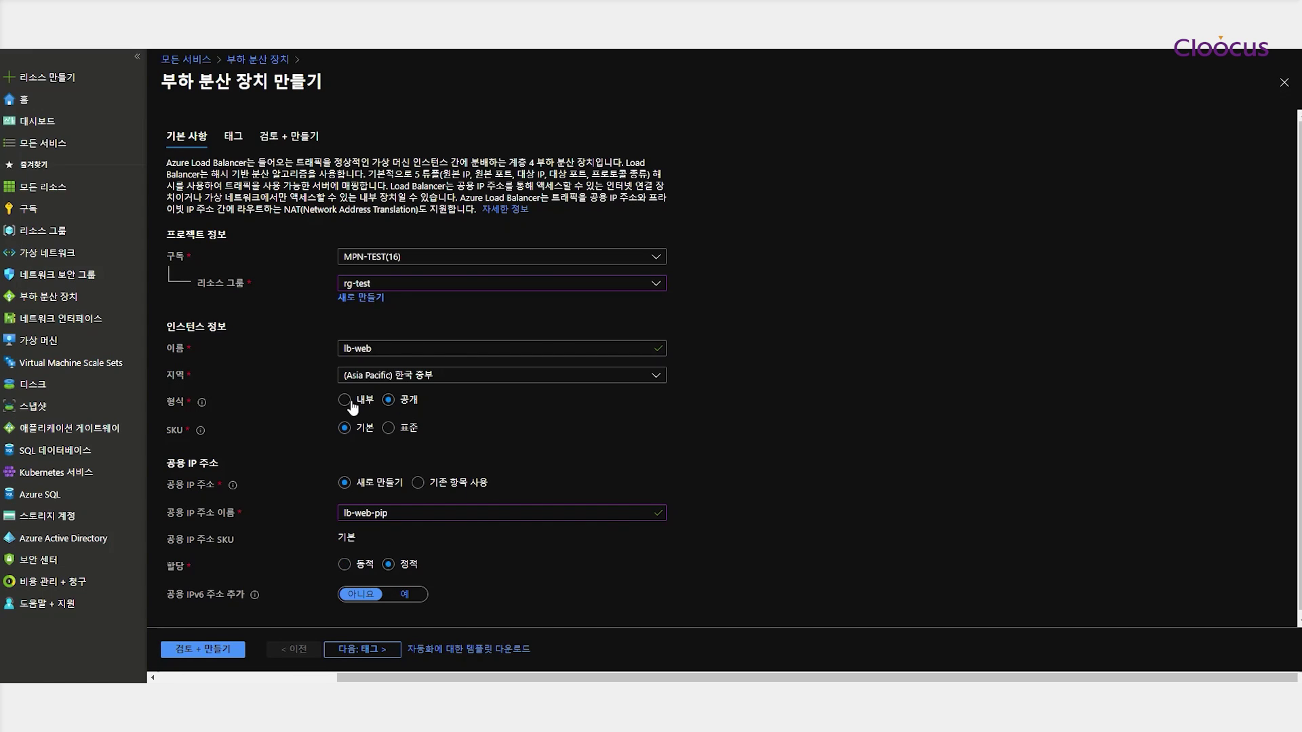
Review and create the load balancer, then go to the new lb-web resource
scroll(359, 515, "down", 1)
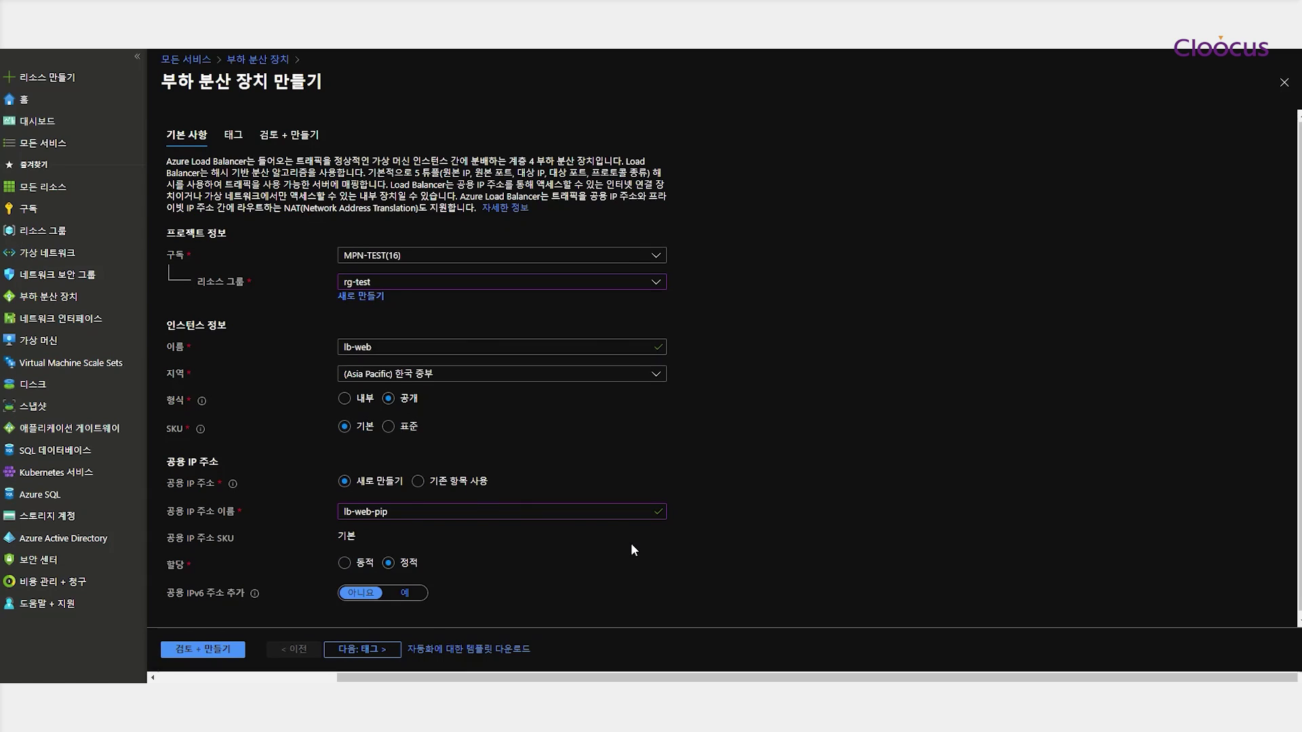
left_click(371, 651)
left_click(398, 649)
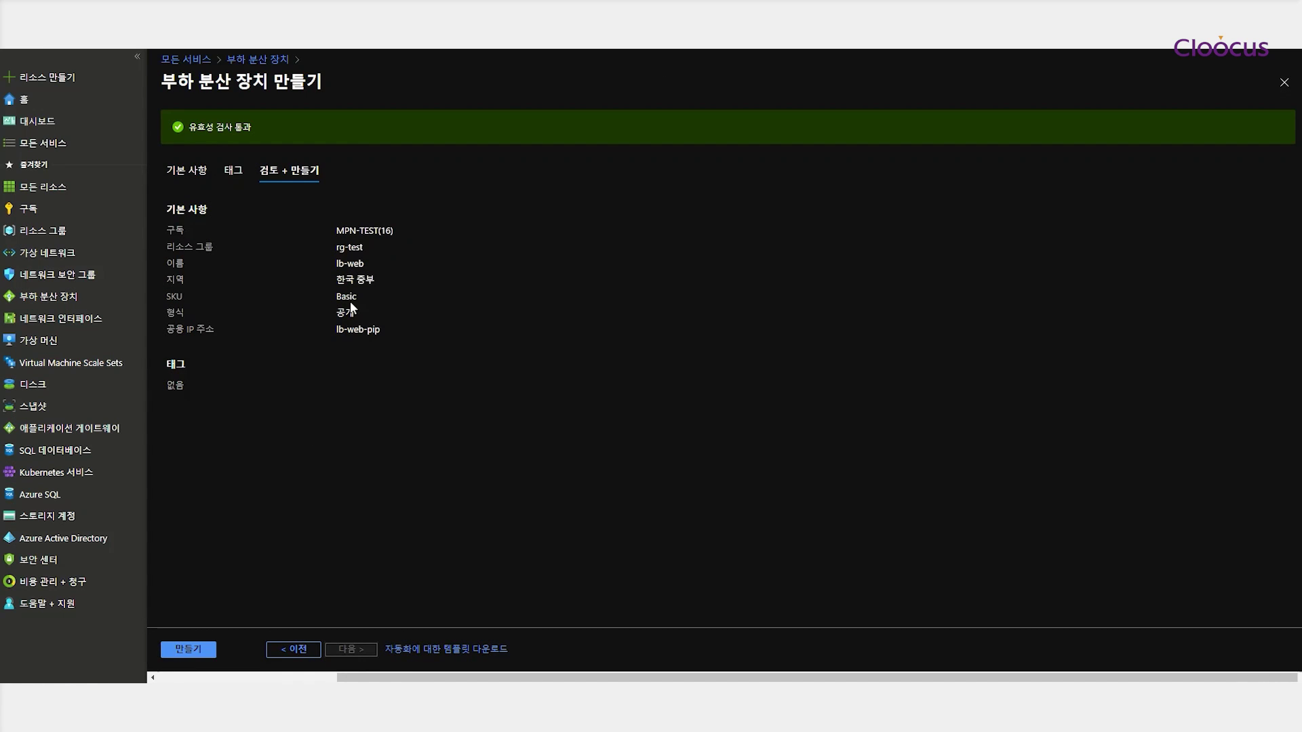
left_click(185, 644)
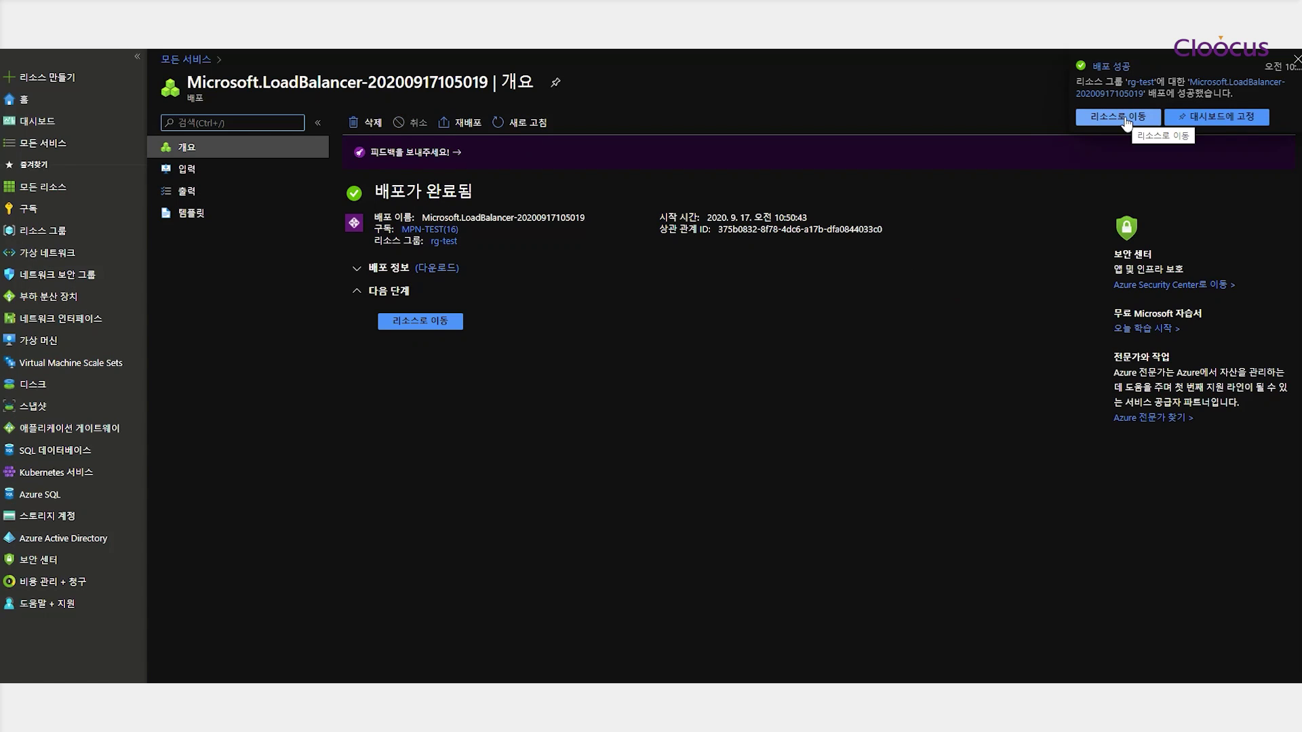
left_click(1124, 119)
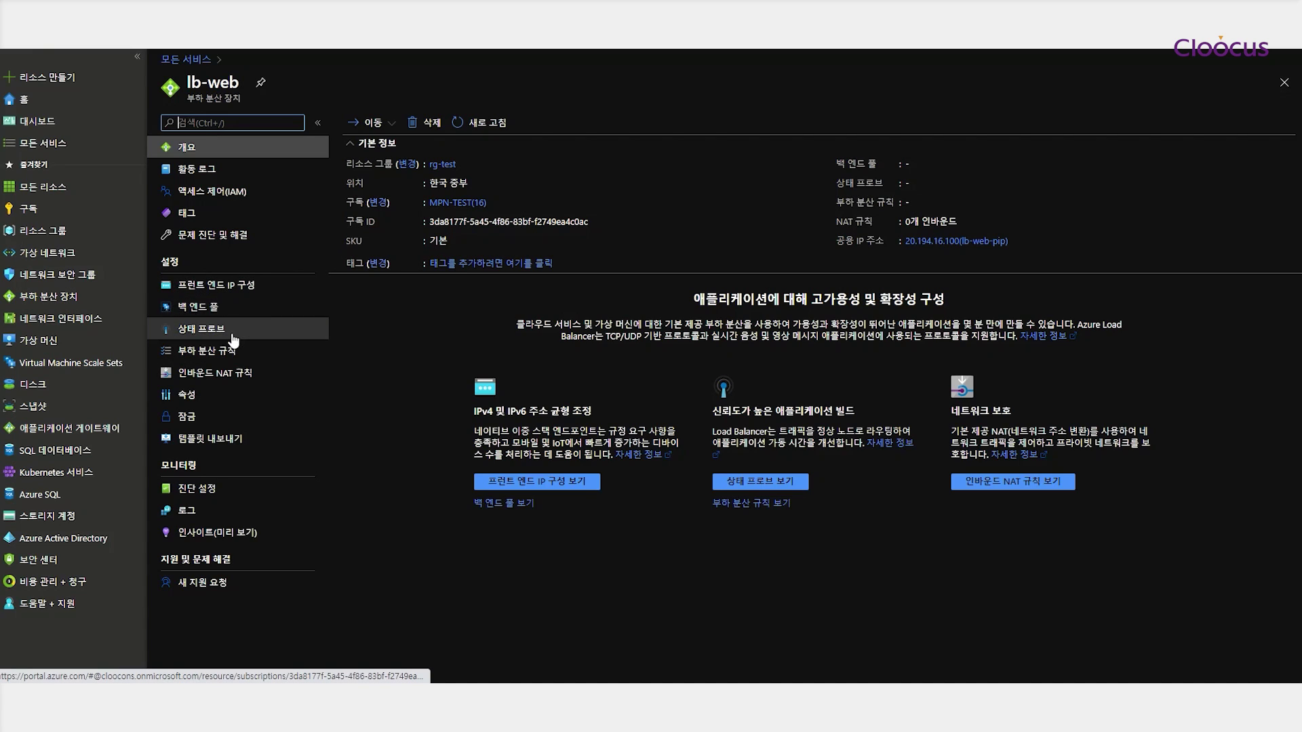
Check lb-web's frontend public IP, then start a new backend pool named backend-pool-web
left_click(200, 284)
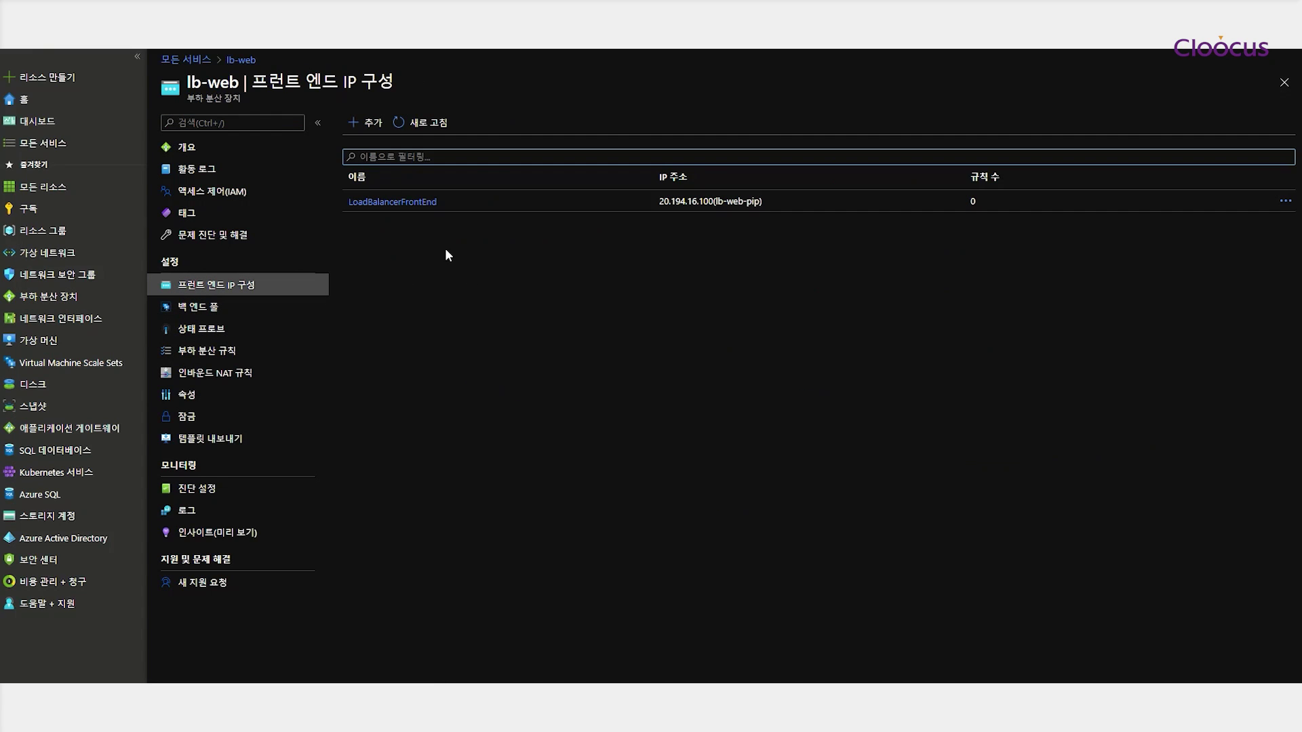
left_click_drag(656, 202, 666, 204)
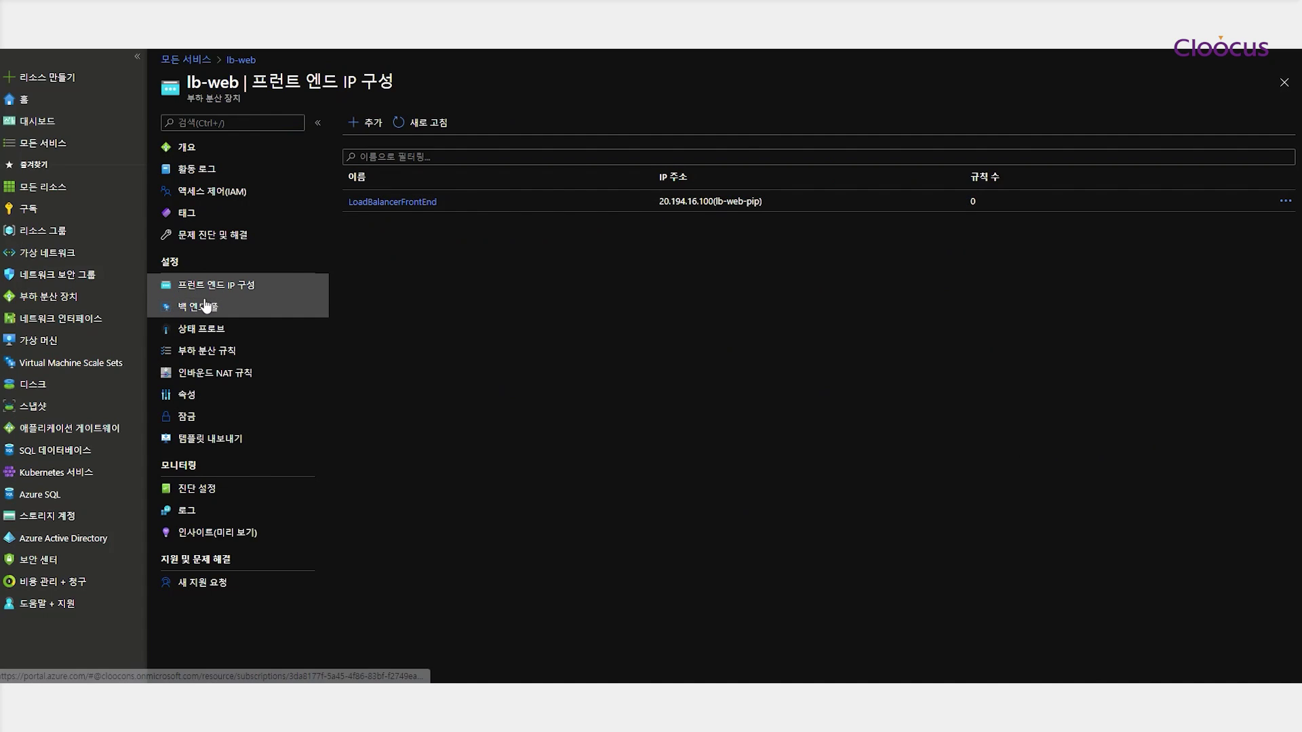
left_click(305, 306)
left_click(369, 123)
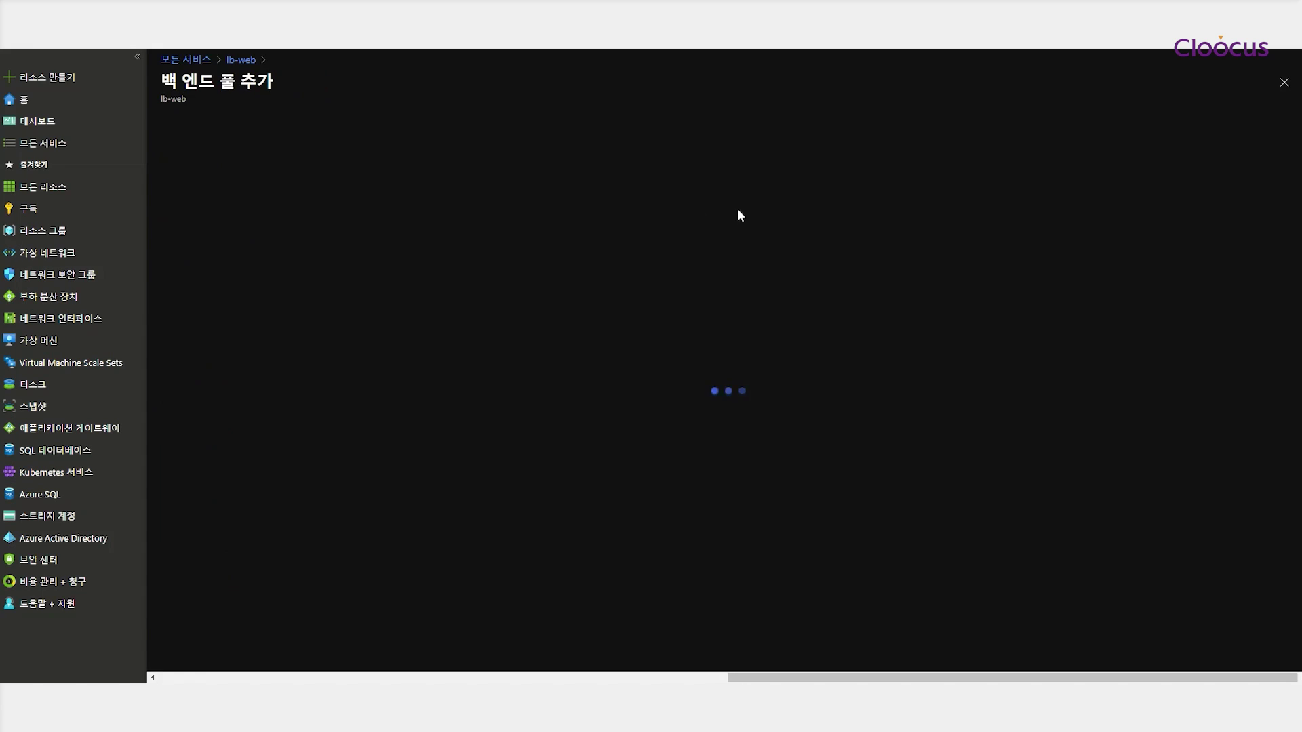
type("back")
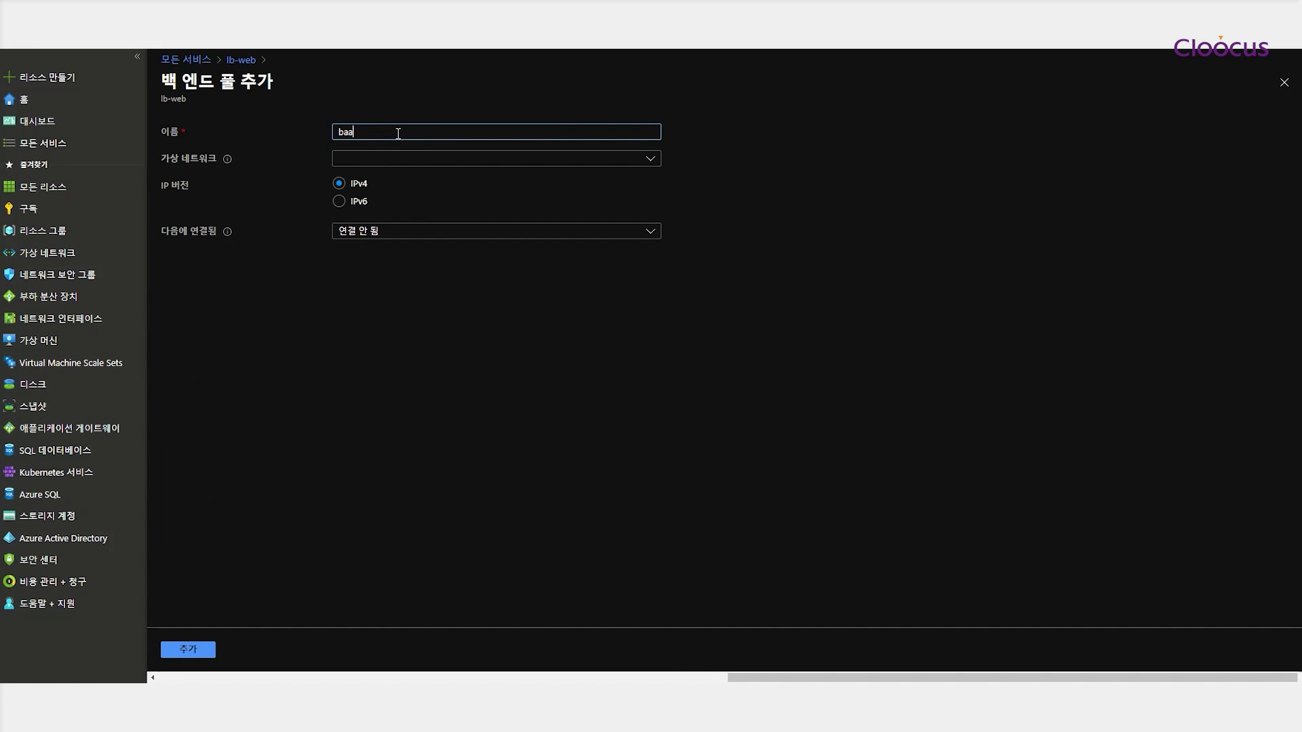
type("edn")
key("BackSpace")
key("BackSpace")
type("nd-pool-web")
Put the pool on vnet-test, connected to virtual machines, with vm-web-01 and vm-web-02
left_click(377, 158)
left_click(376, 205)
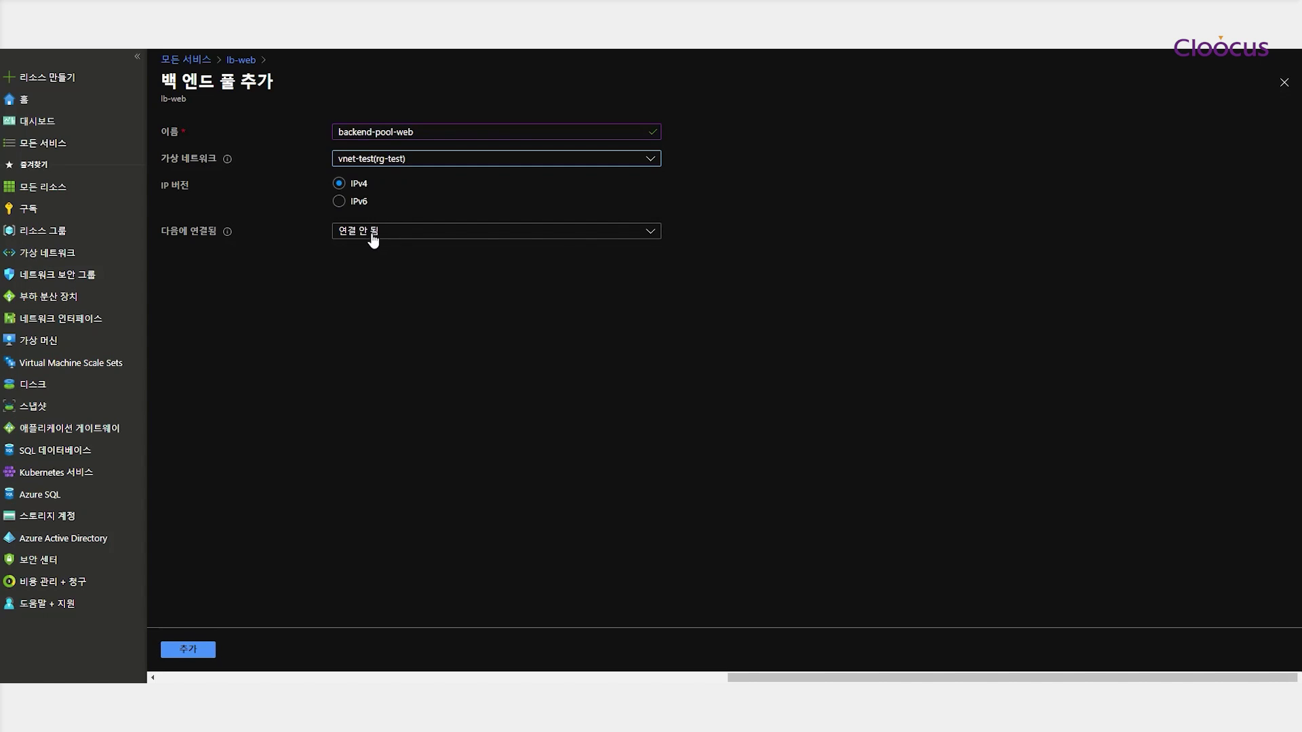
left_click(373, 234)
left_click(369, 275)
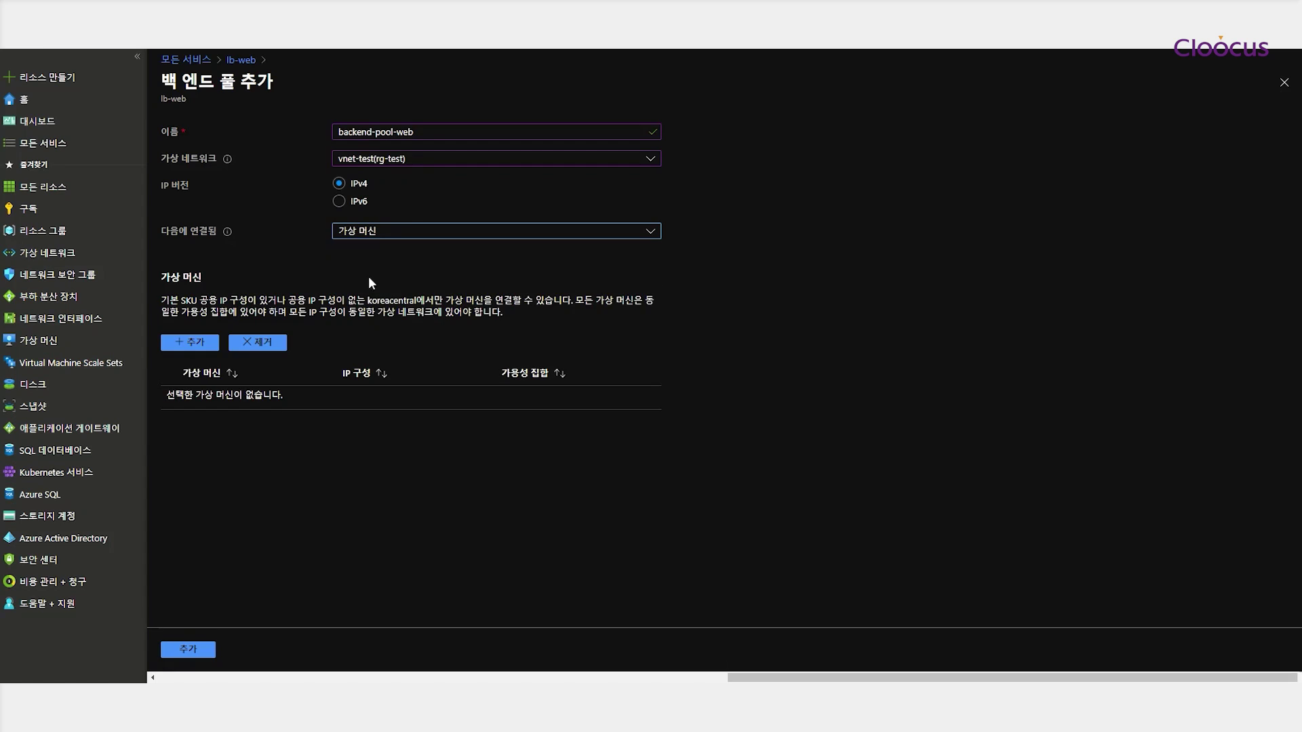
left_click(188, 344)
left_click(560, 204)
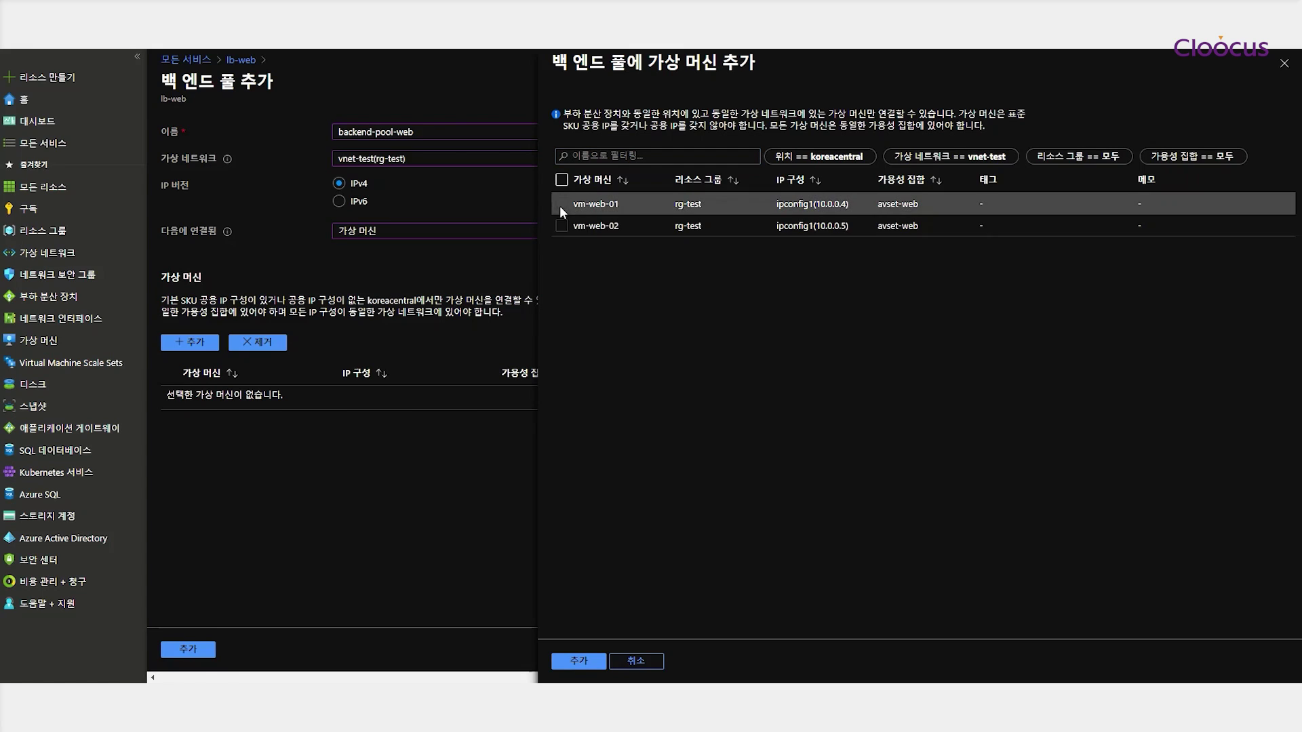
left_click(563, 221)
left_click(579, 661)
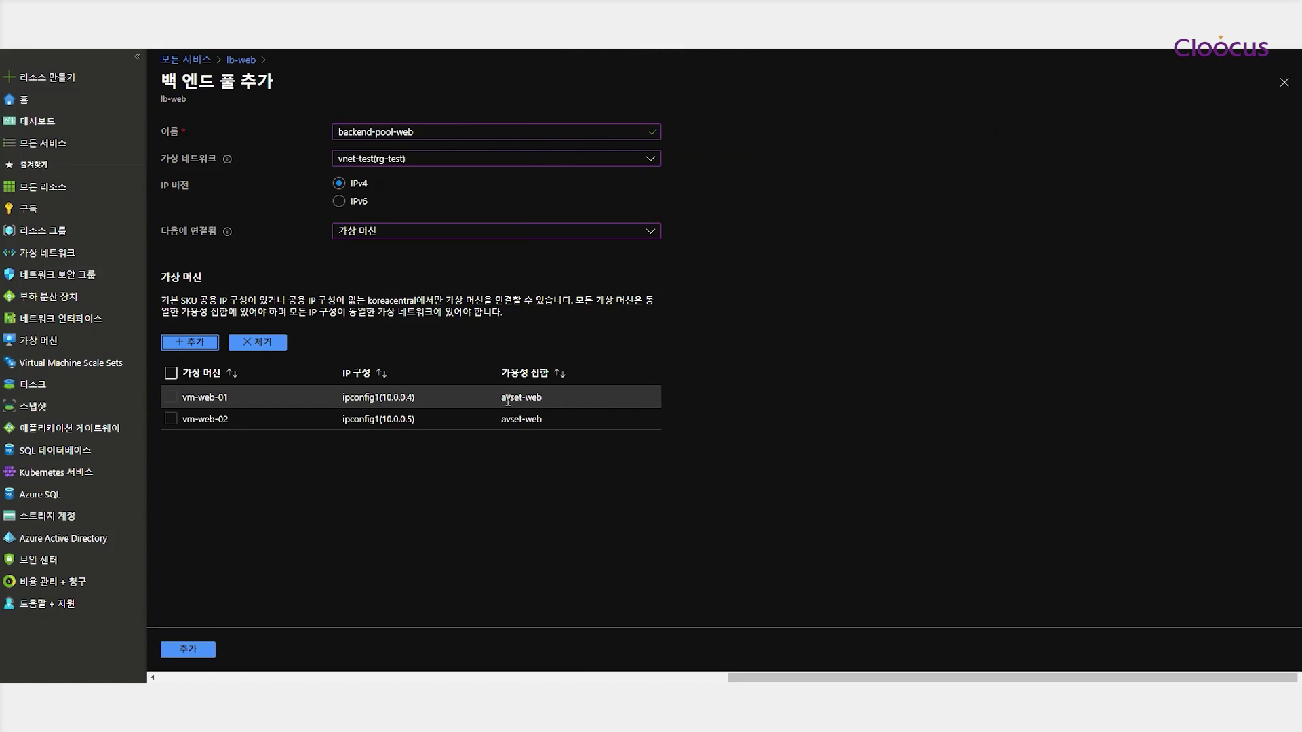
Add backend-pool-web and expand it to show vm-web-01 (10.0.0.4) and vm-web-02 (10.0.0.5)
left_click(188, 650)
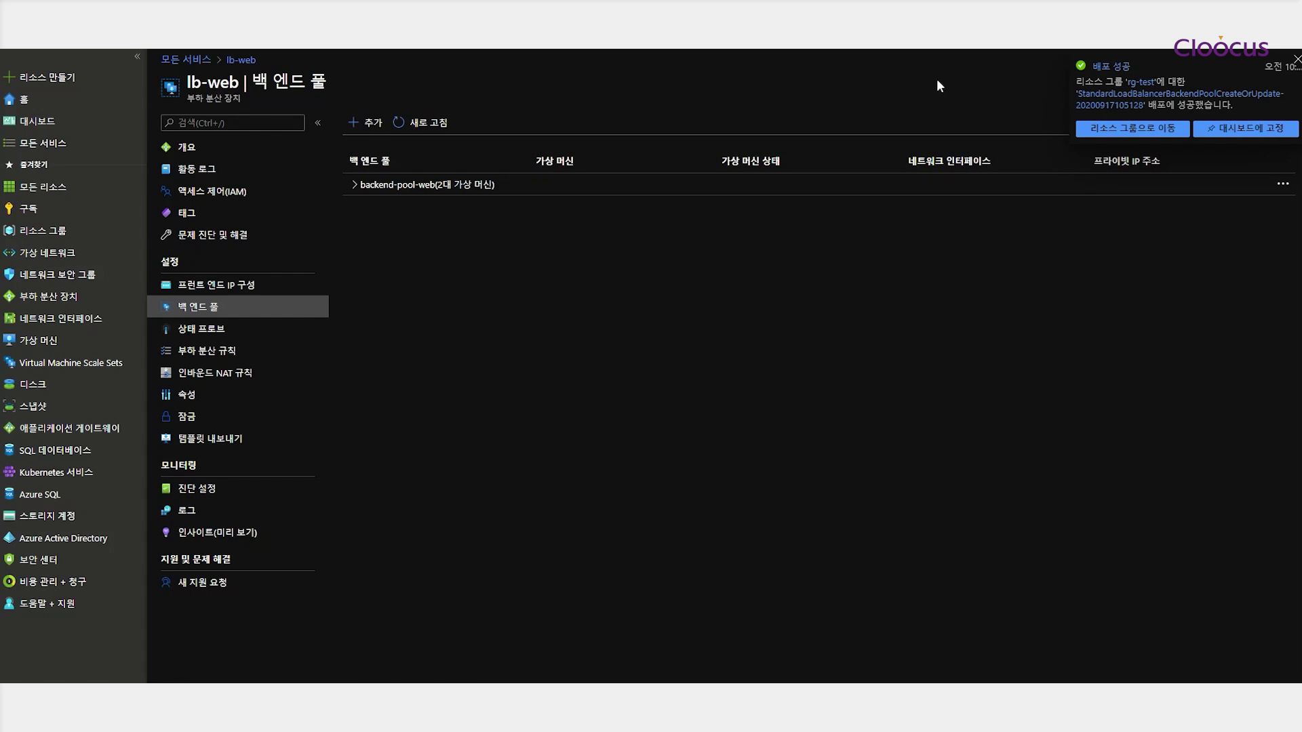
left_click(1296, 62)
left_click(371, 187)
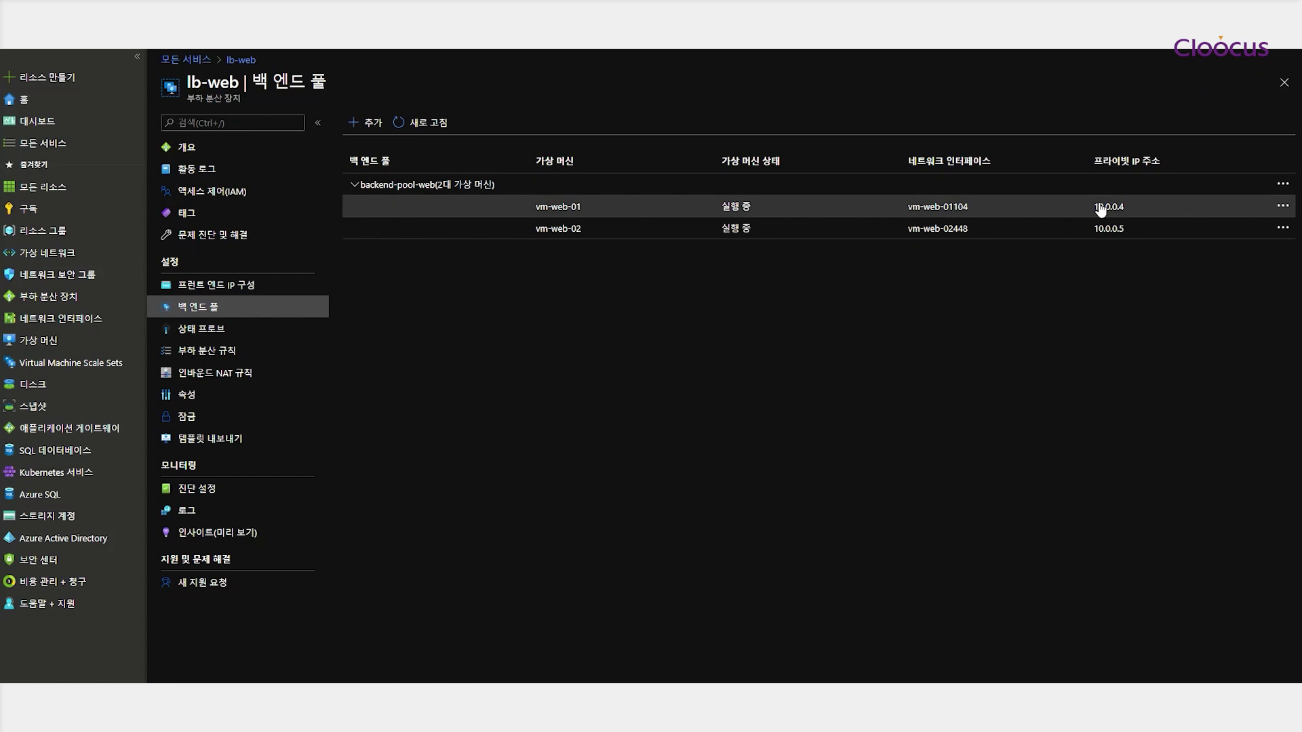
Create health probe probe-http-80 using HTTP on port 80, path /, then return to load balancers
left_click(217, 331)
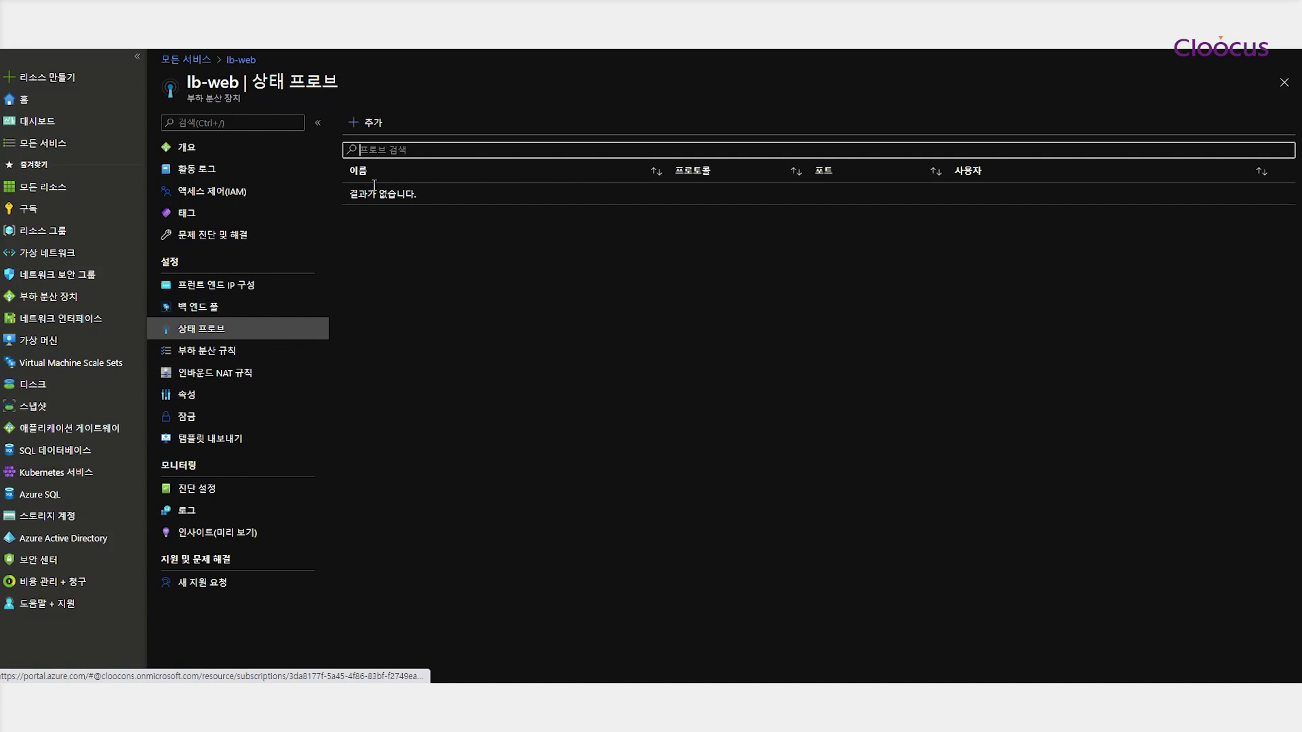
left_click(371, 127)
left_click(258, 140)
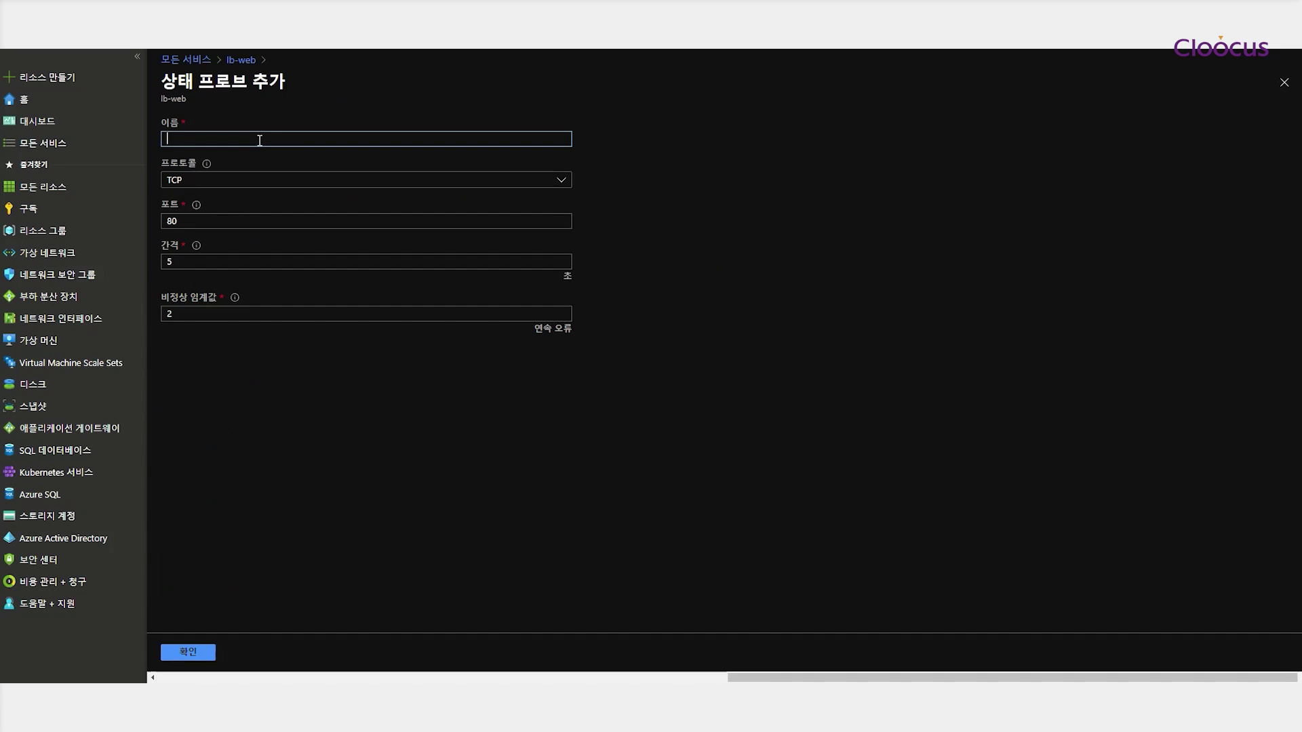
type("probe-http-80")
left_click(226, 180)
left_click(187, 223)
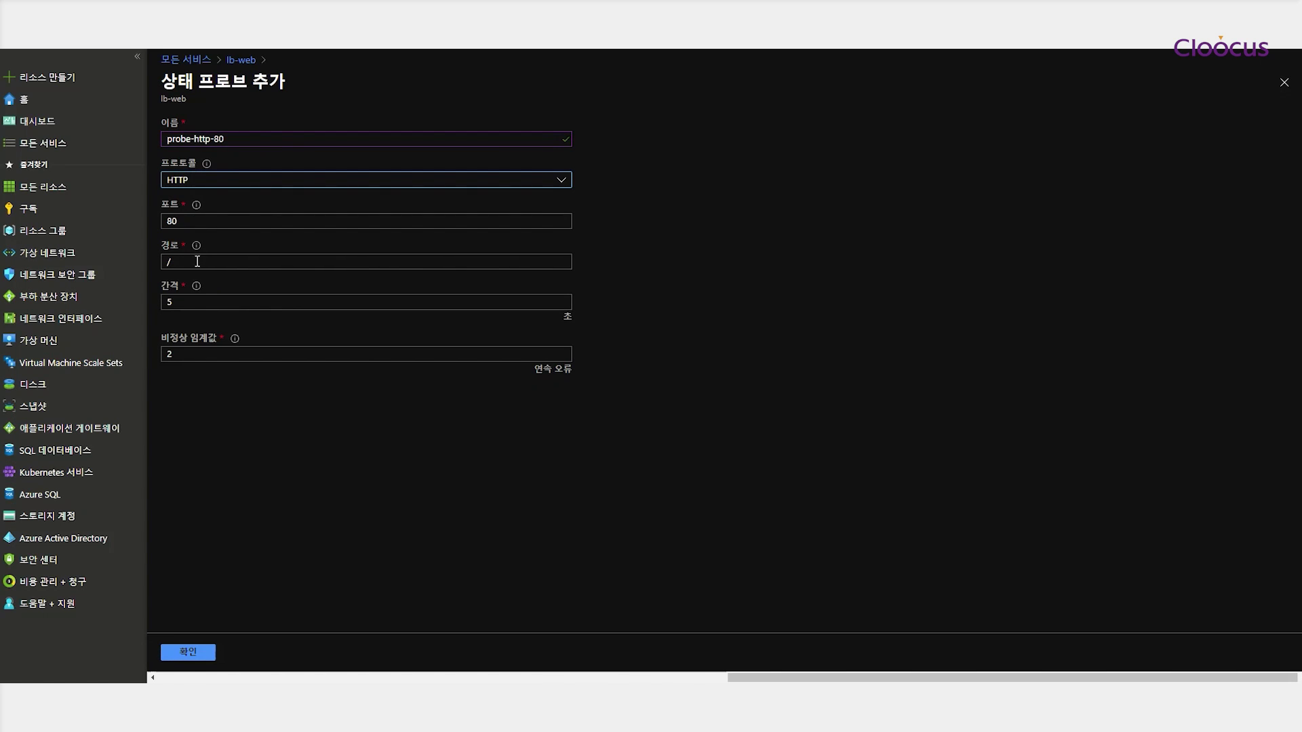
left_click(194, 653)
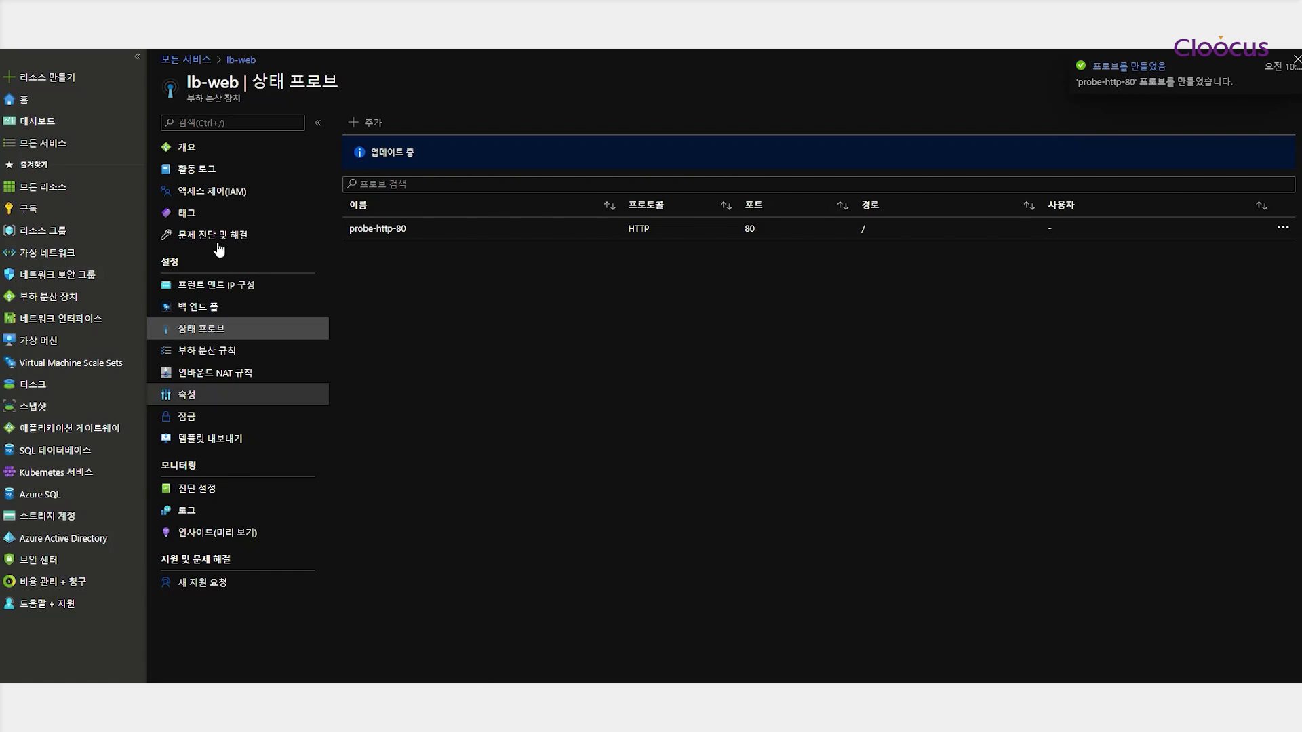
left_click(374, 230)
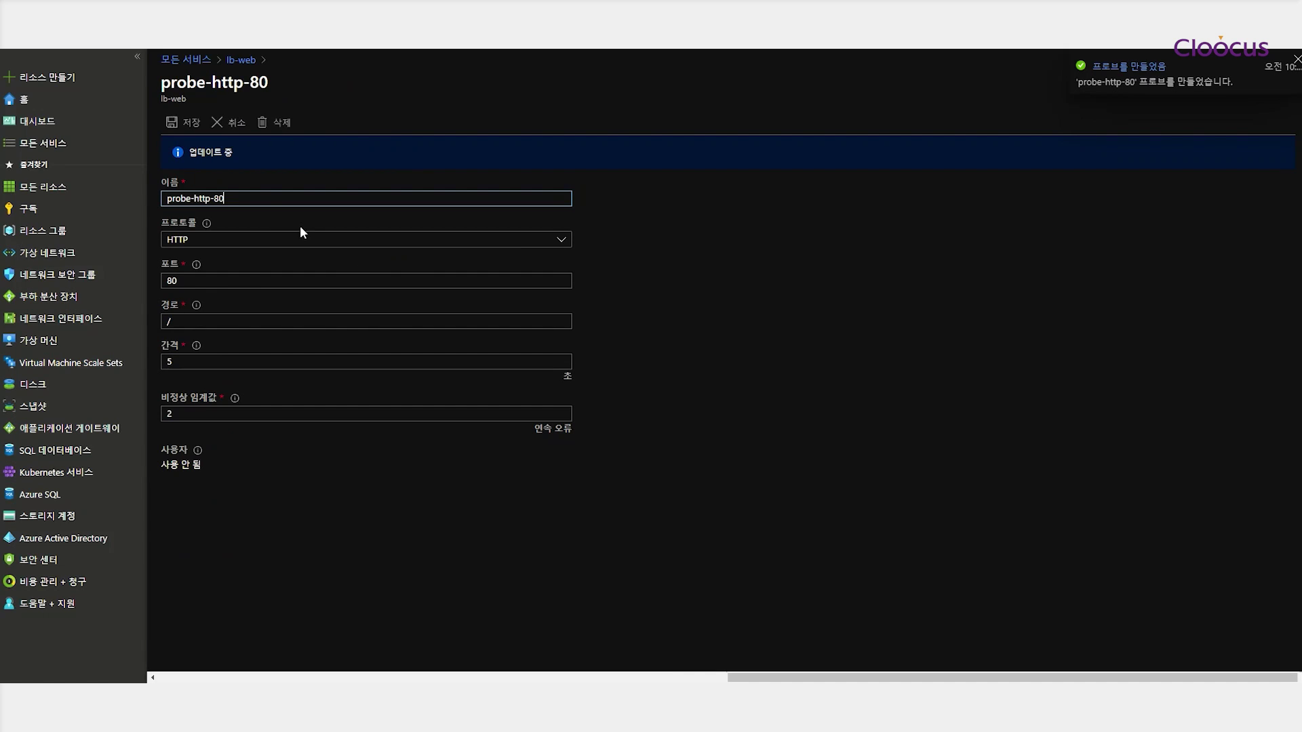
left_click(54, 296)
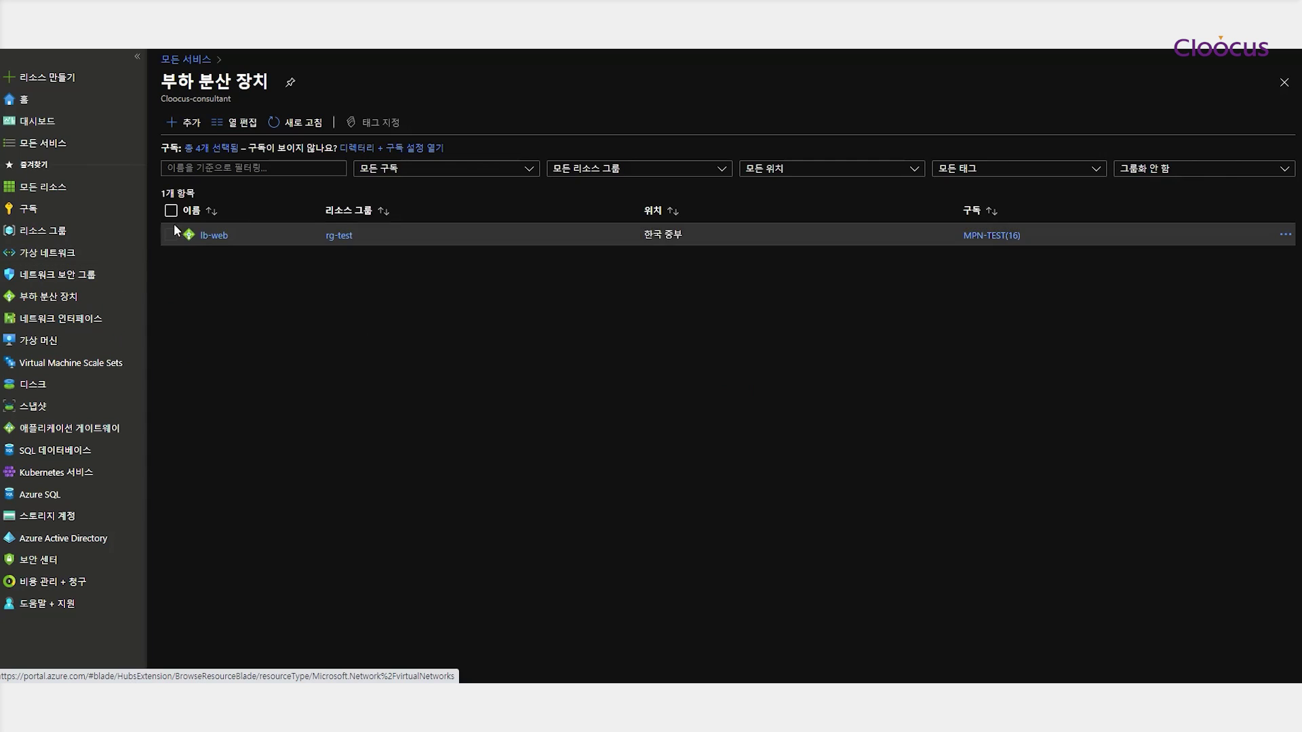
Add rule rule-tcp-80 sending TCP 80 to backend-pool-web port 80, checked by probe-http-80
left_click(210, 238)
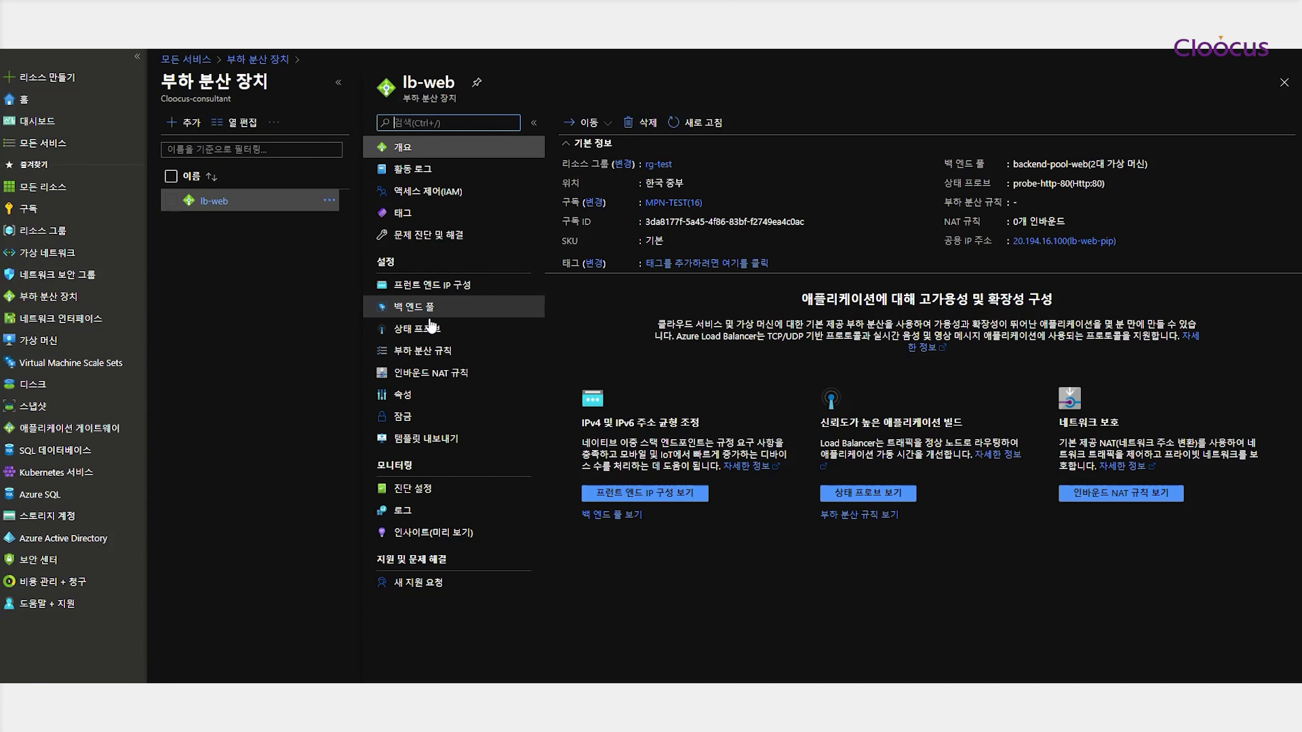
left_click(420, 330)
left_click(423, 351)
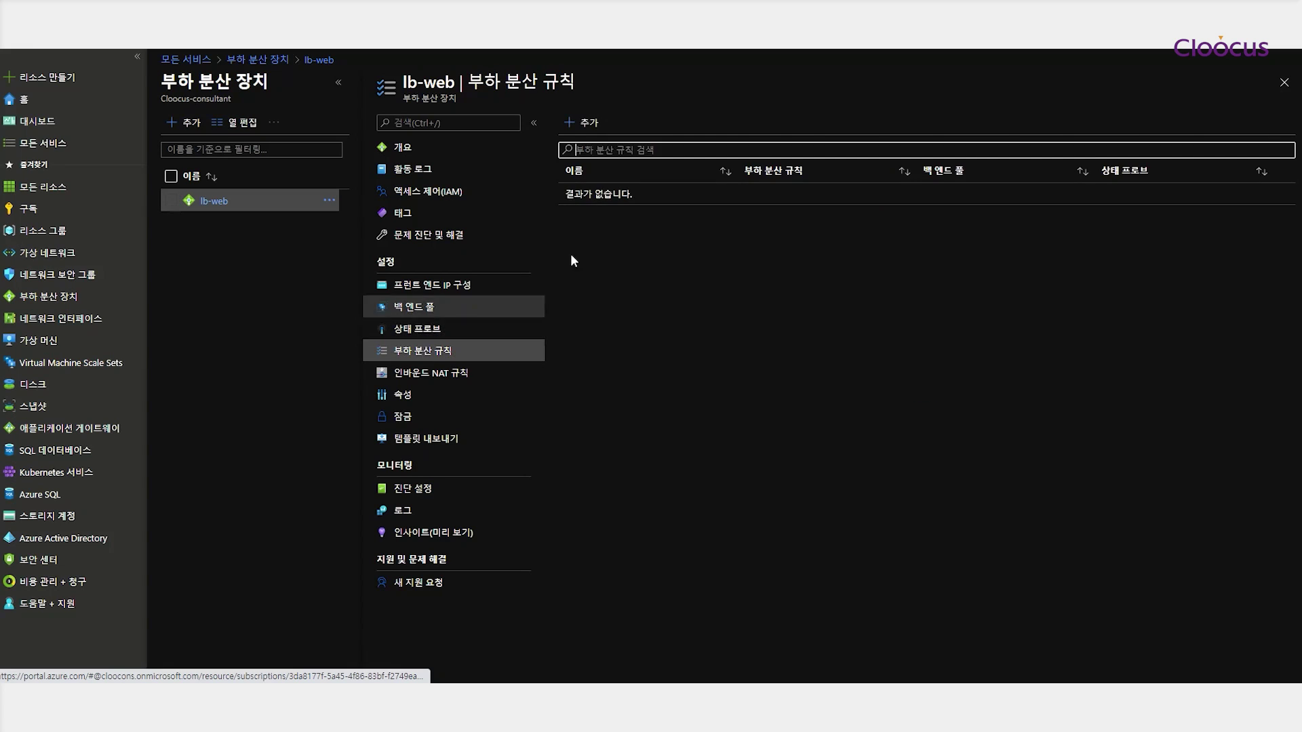
left_click(588, 124)
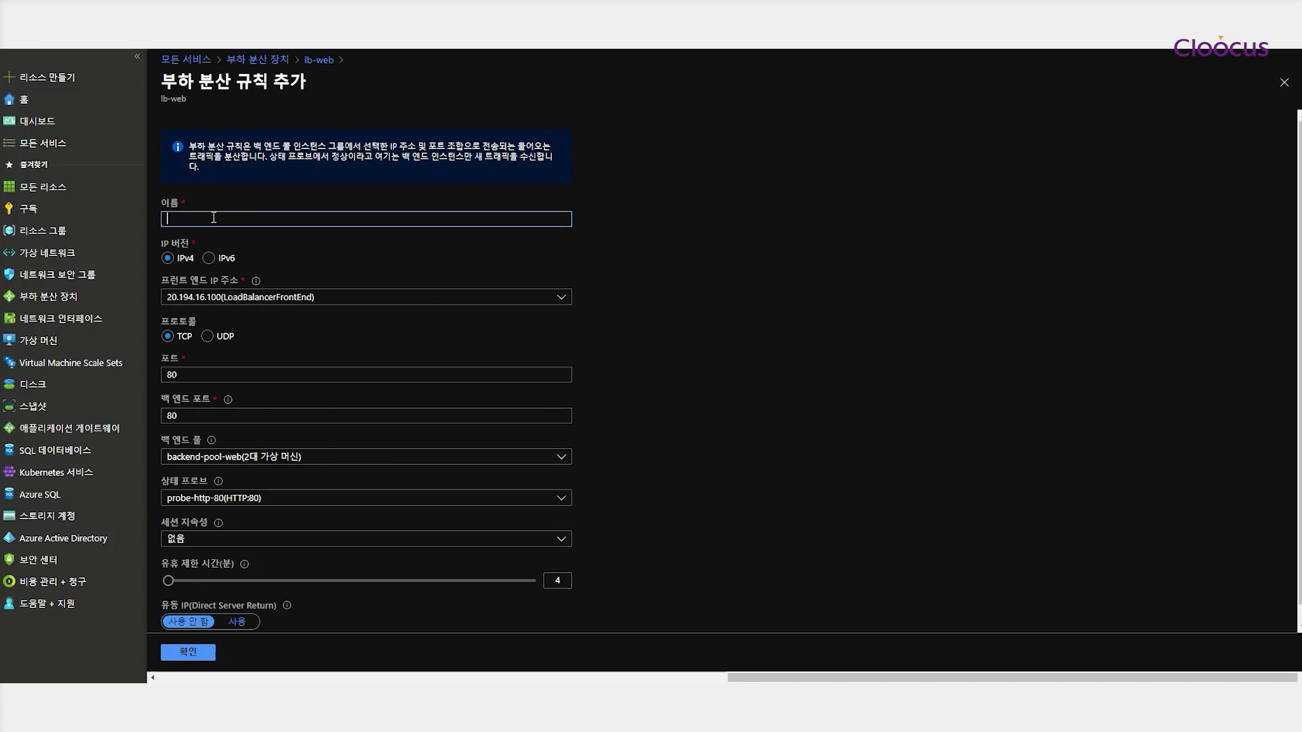
type("rule-http-80")
left_click_drag(186, 219, 201, 220)
type("tcp-80")
scroll(222, 380, "down", 1)
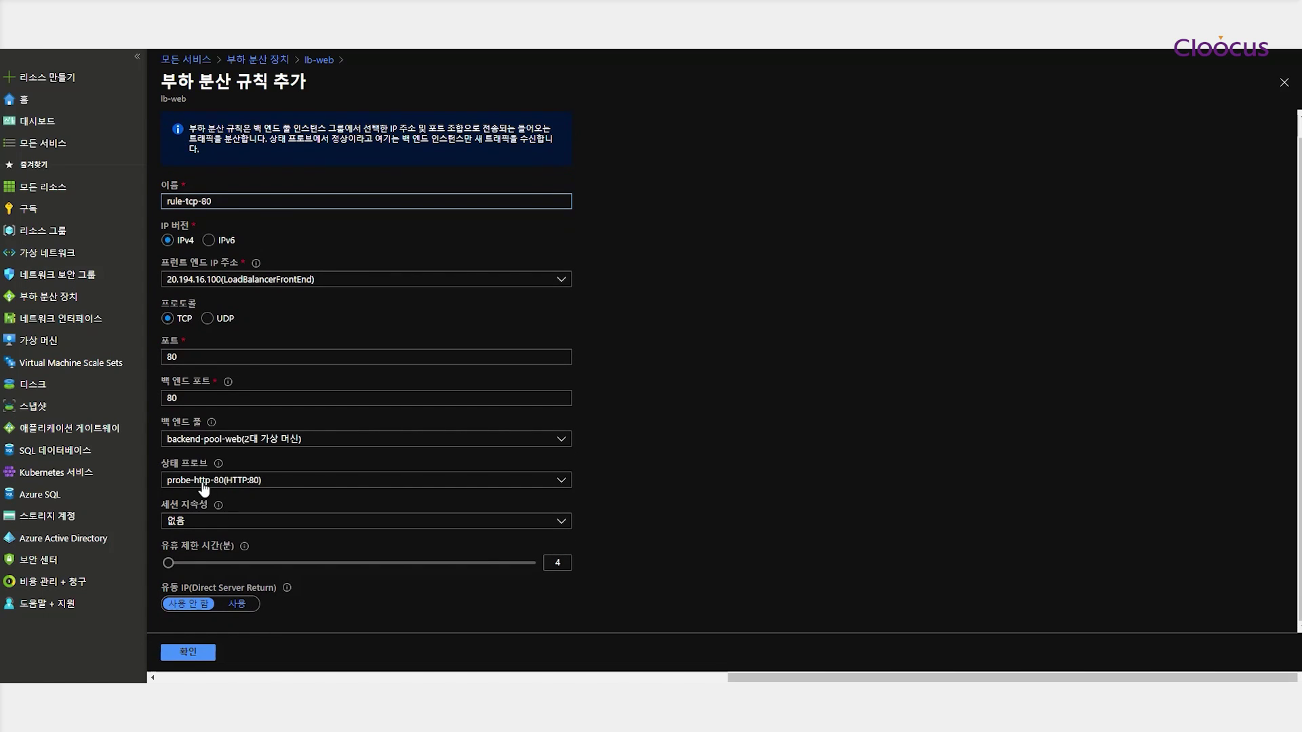
left_click(189, 652)
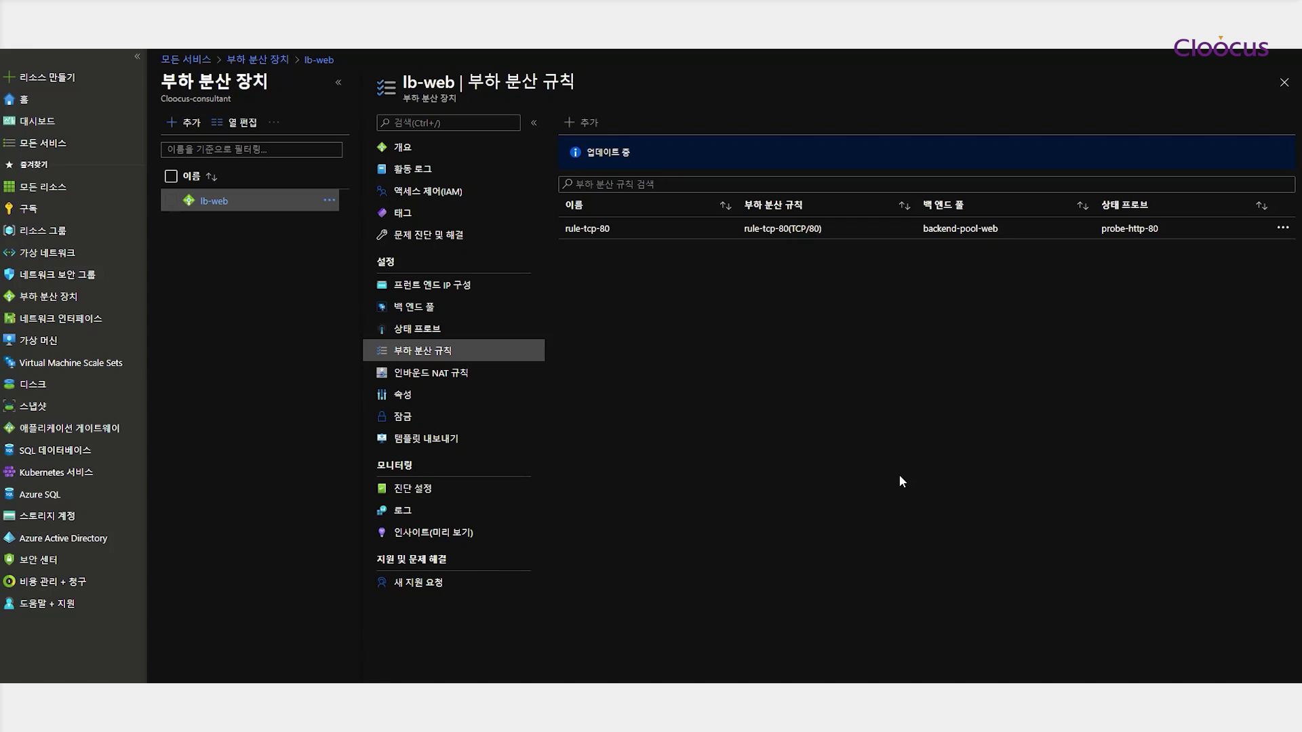
left_click(590, 237)
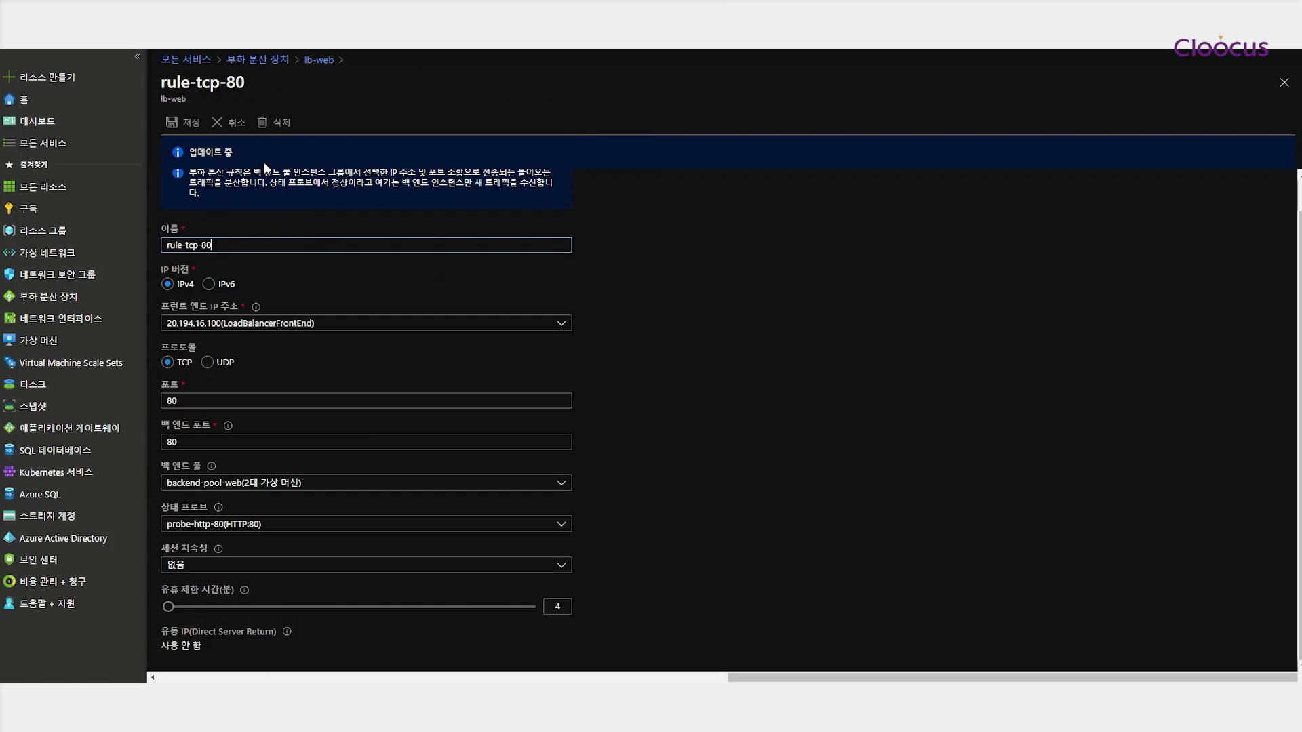
left_click(318, 59)
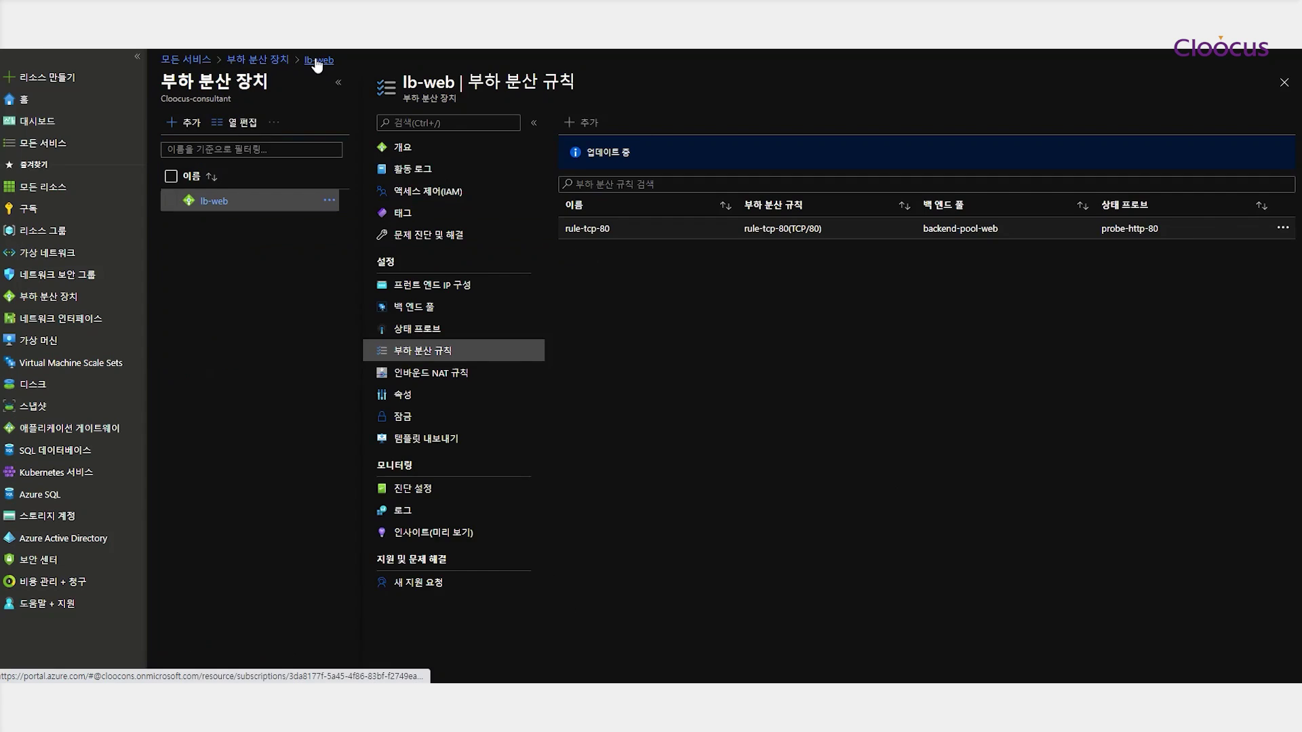
Copy lb-web's frontend IP 20.194.16.100 from its frontend configuration and return to the overview
left_click(405, 148)
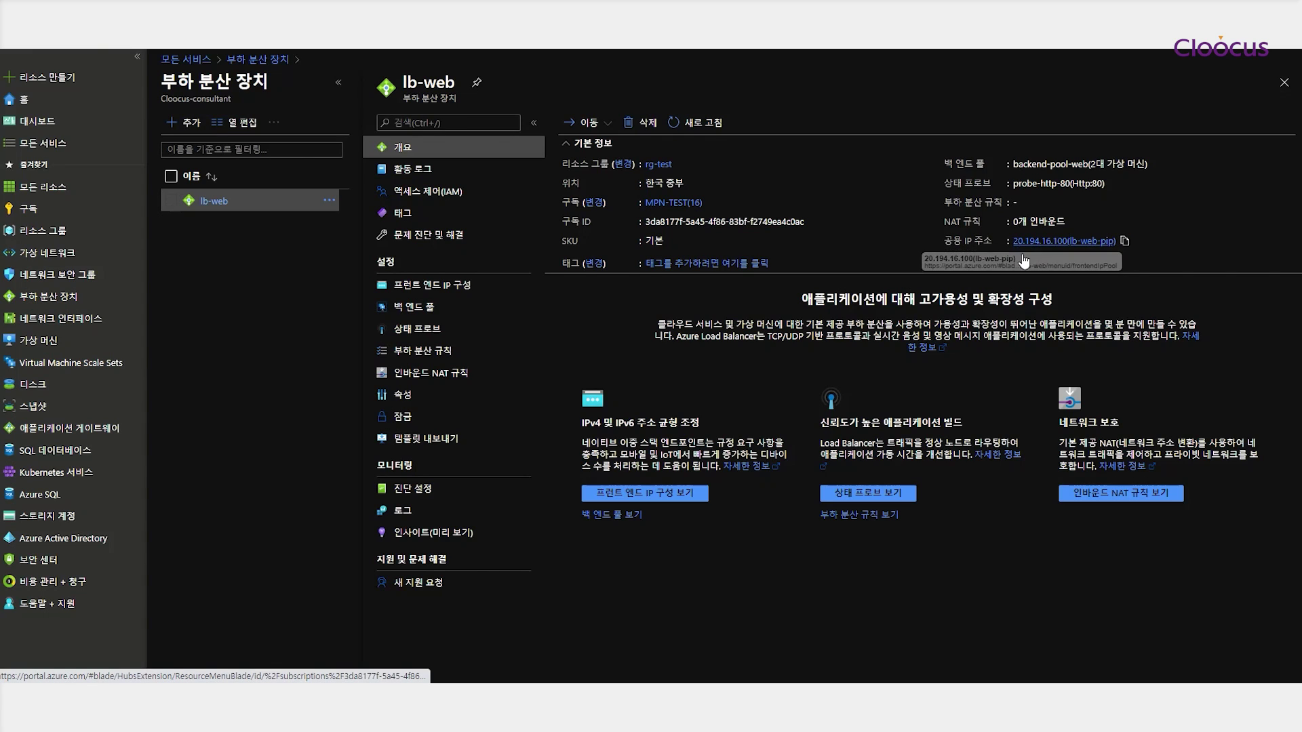
left_click(1019, 244)
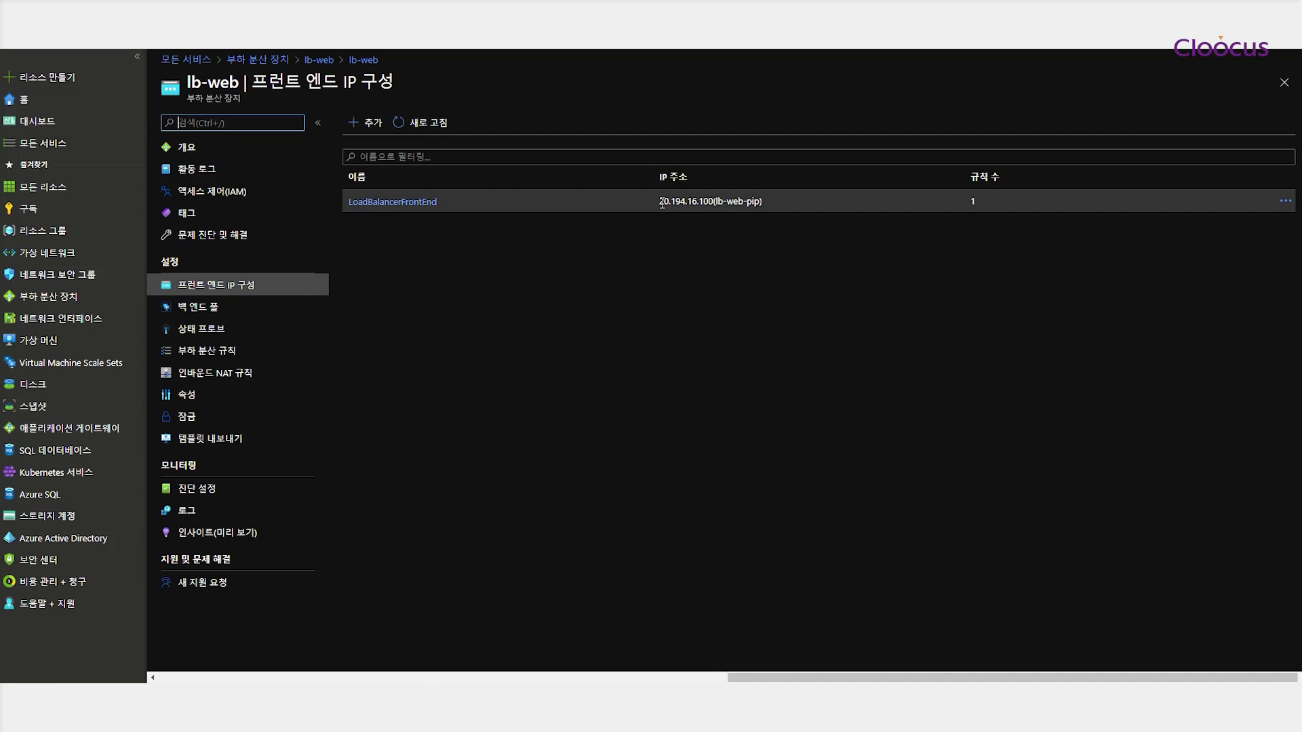
left_click_drag(661, 203, 713, 202)
key("ctrl+c")
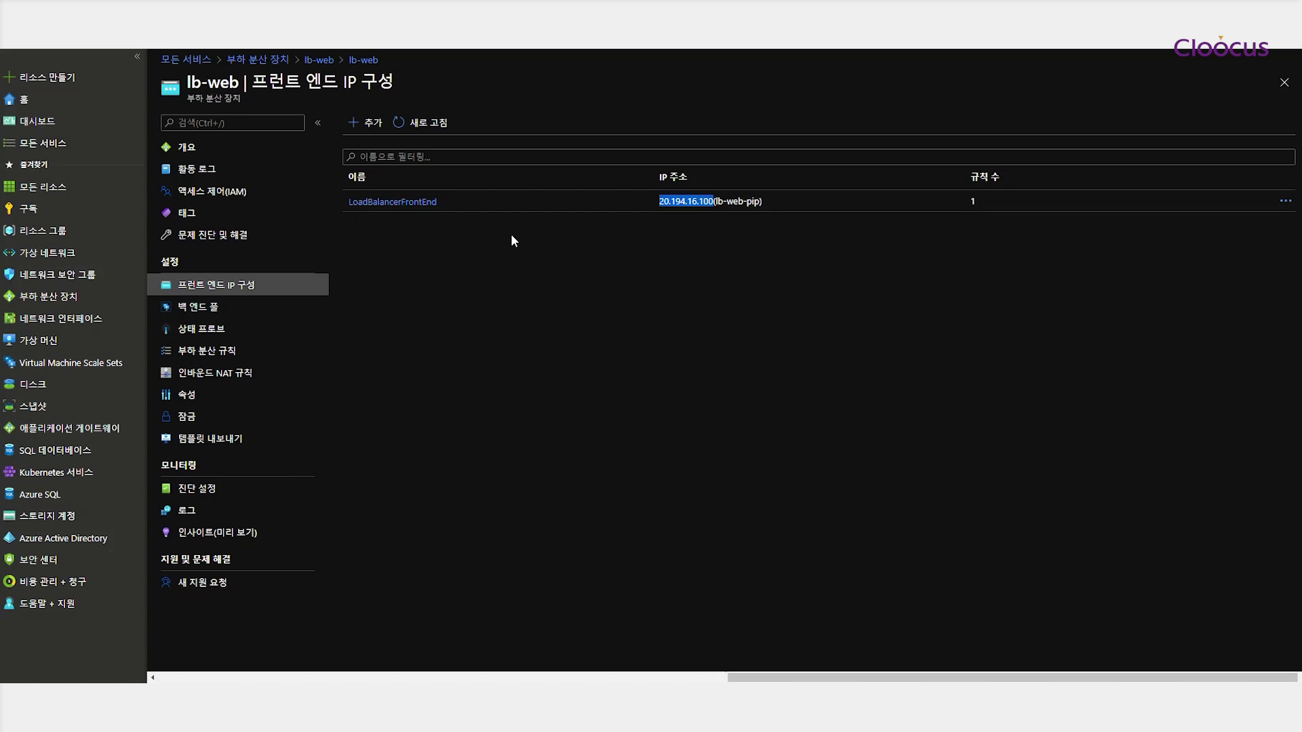
left_click(201, 148)
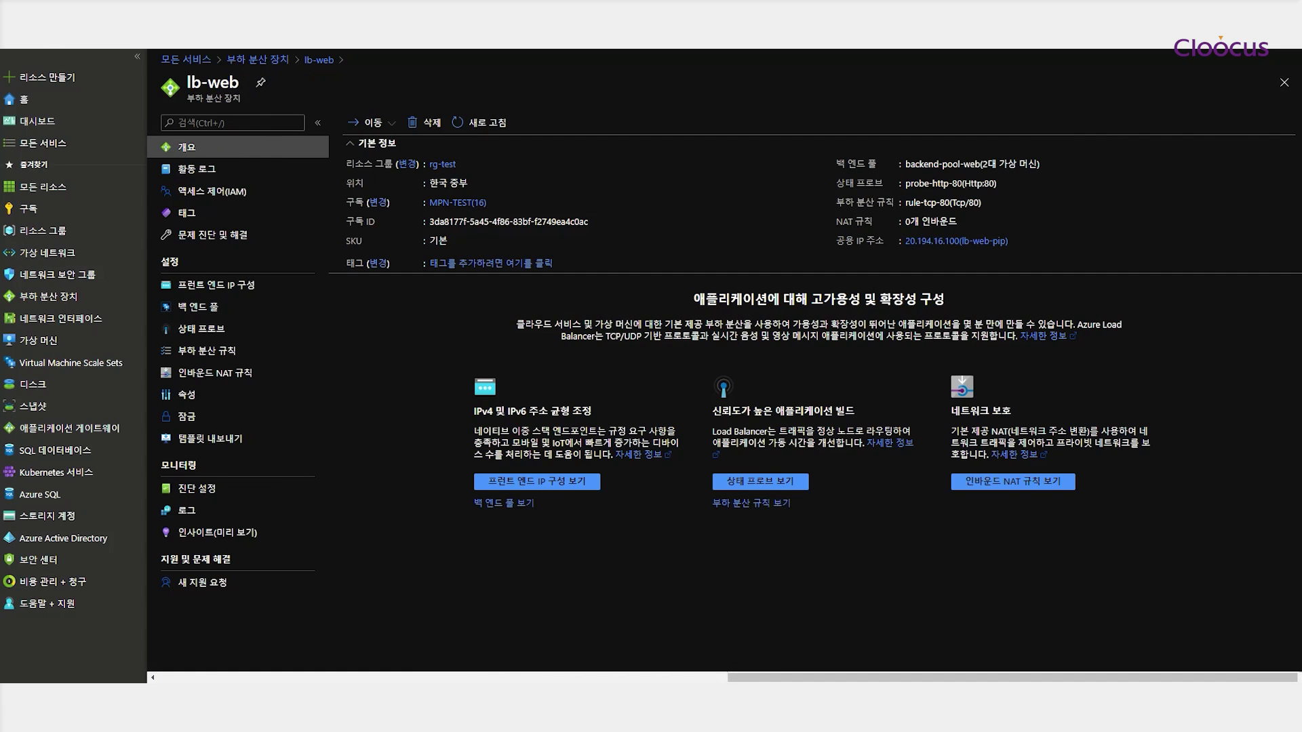
left_click(400, 681)
Load 20.194.16.100 in a normal Edge window, which shows web-02, then close it
left_click(474, 107)
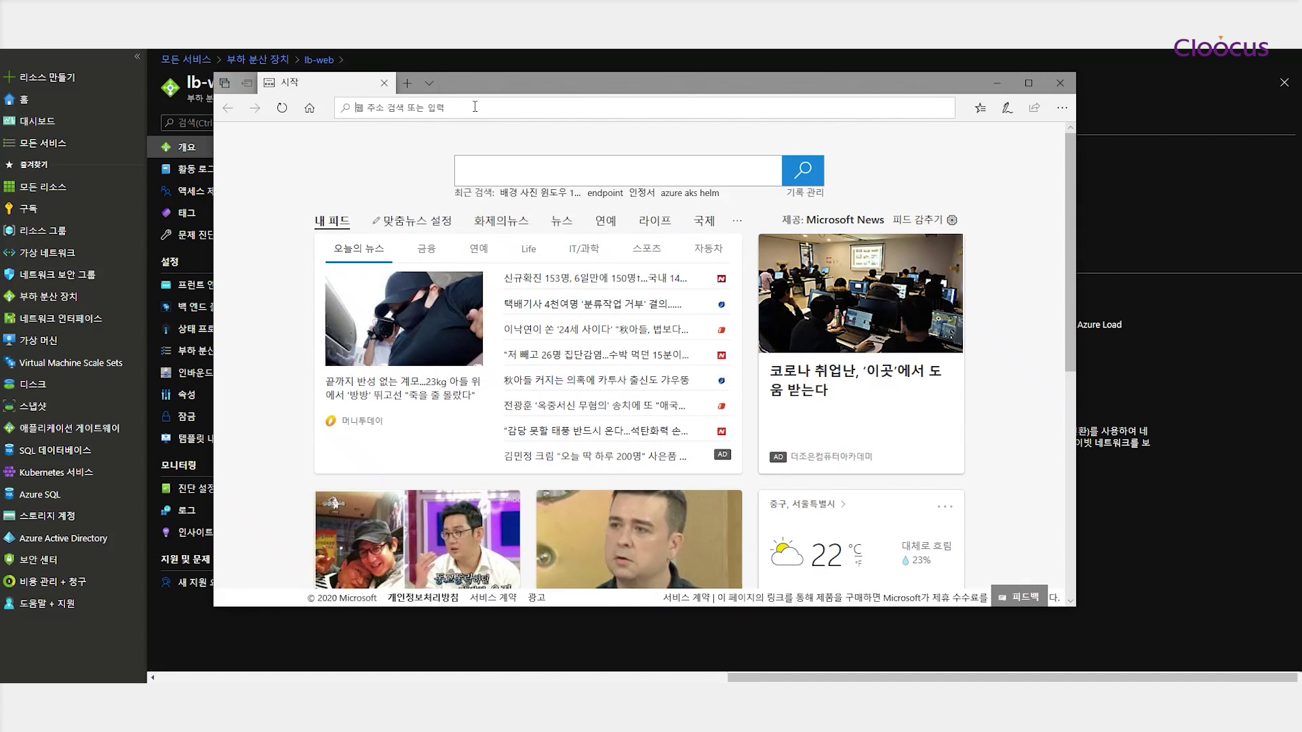
key("ctrl+v")
key("Return")
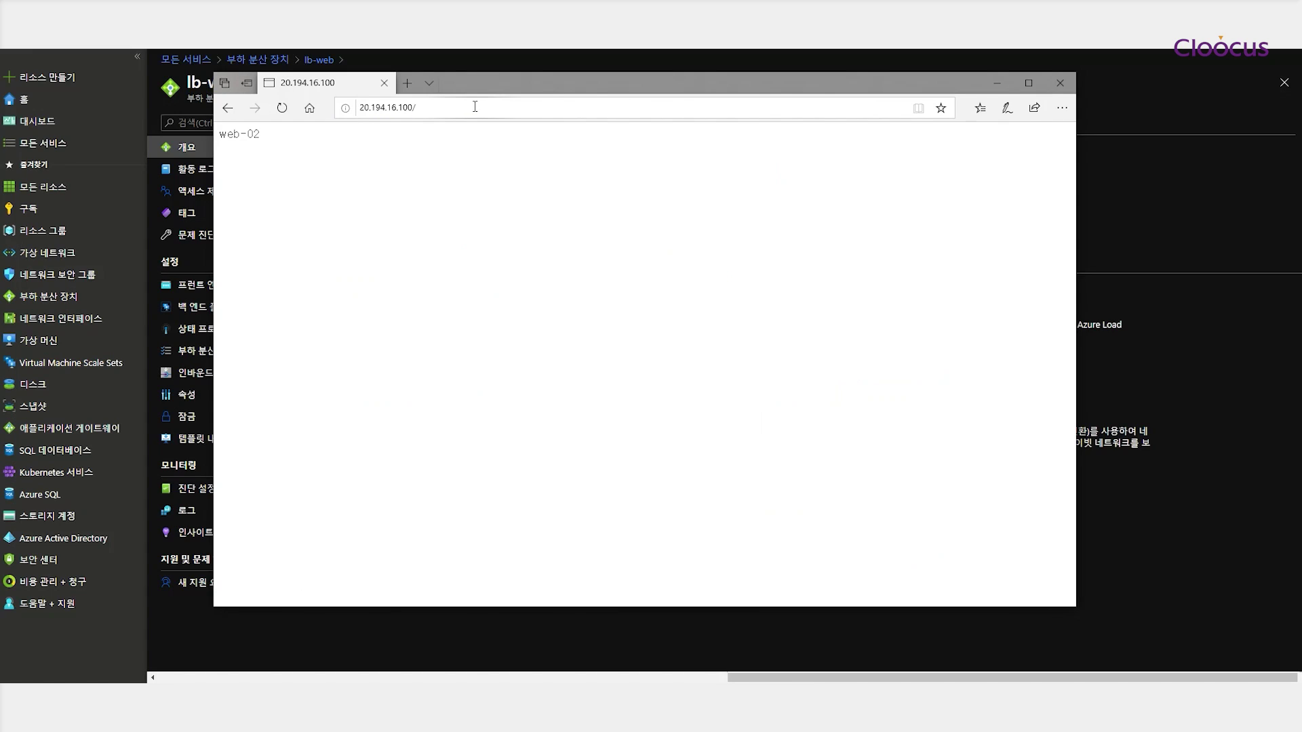
left_click(1062, 82)
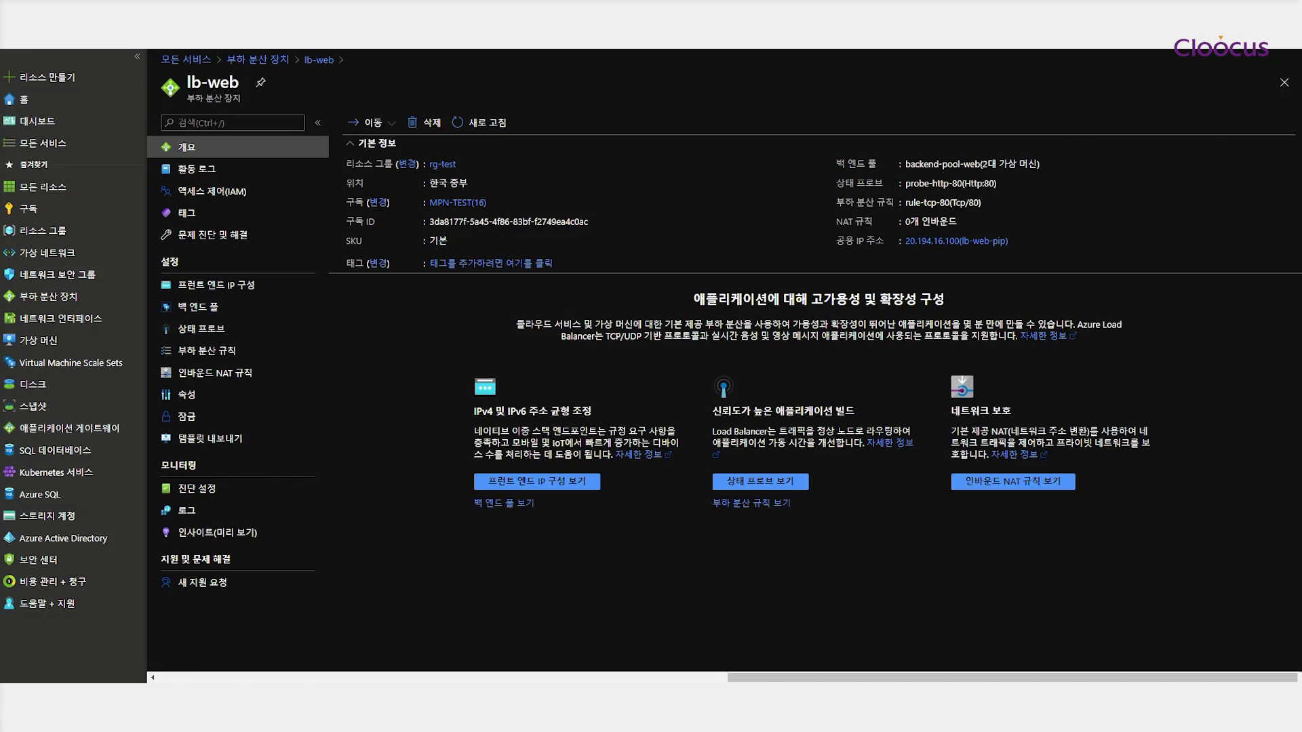
Load 20.194.16.100 in a new InPrivate window, which shows web-01, then close it
right_click(332, 705)
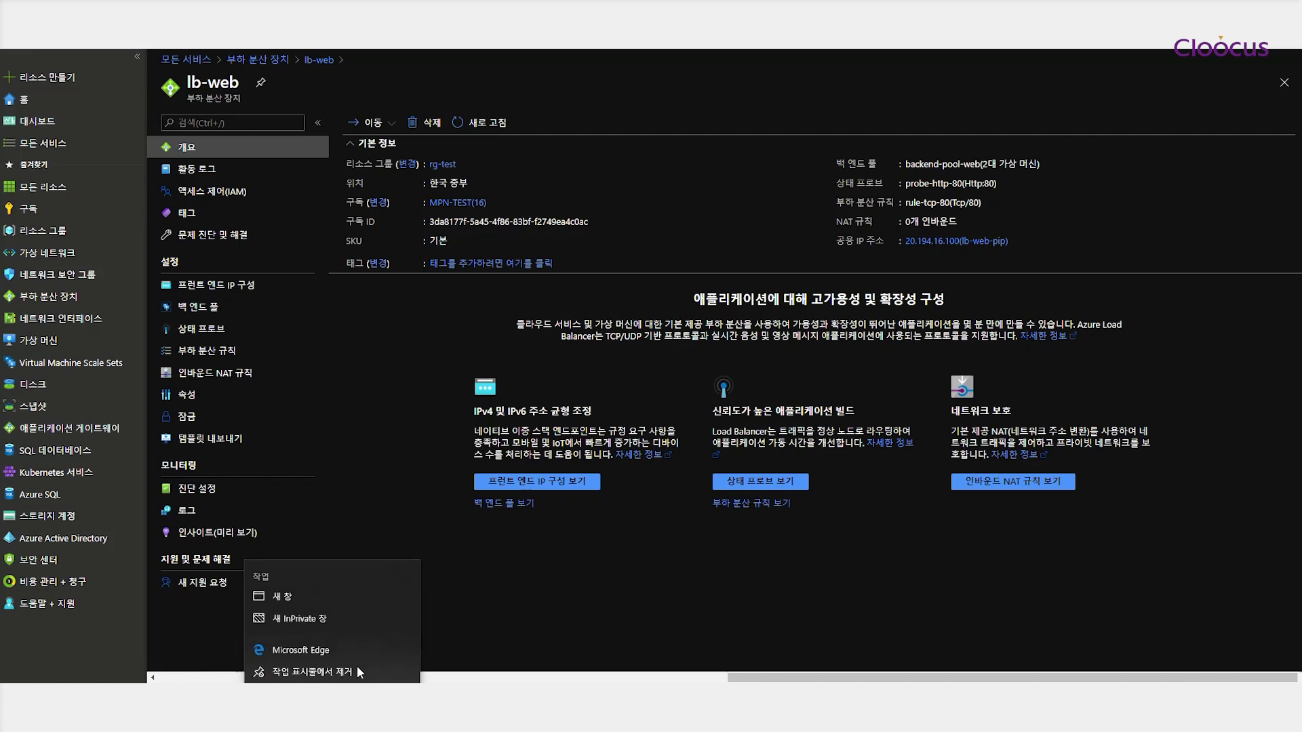
left_click(320, 610)
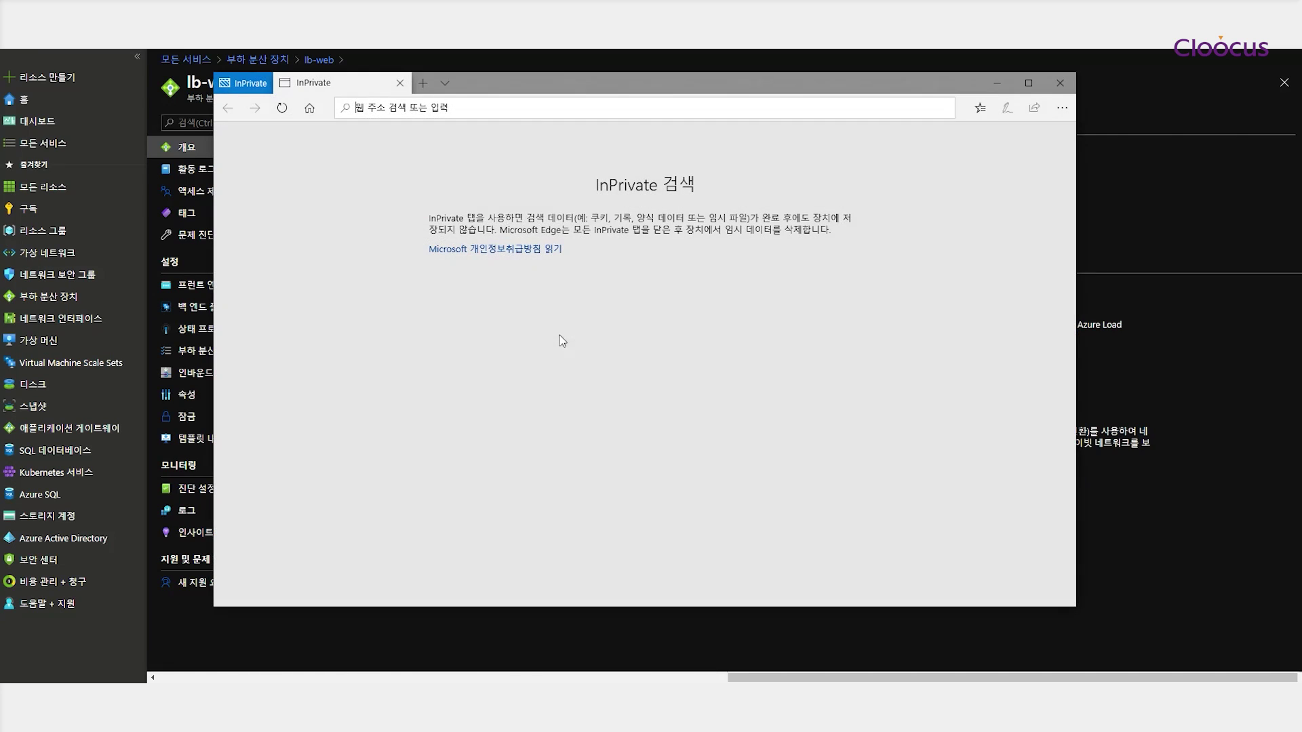
key("ctrl+v")
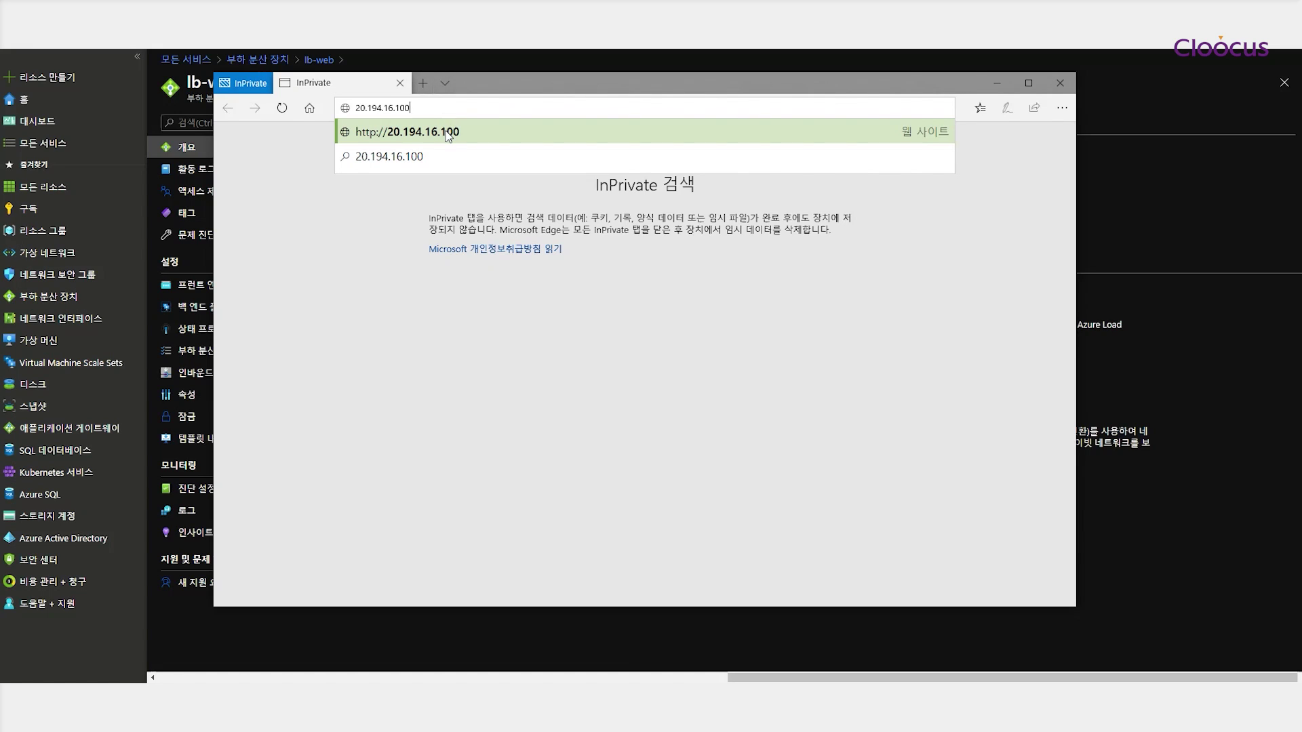
left_click(453, 132)
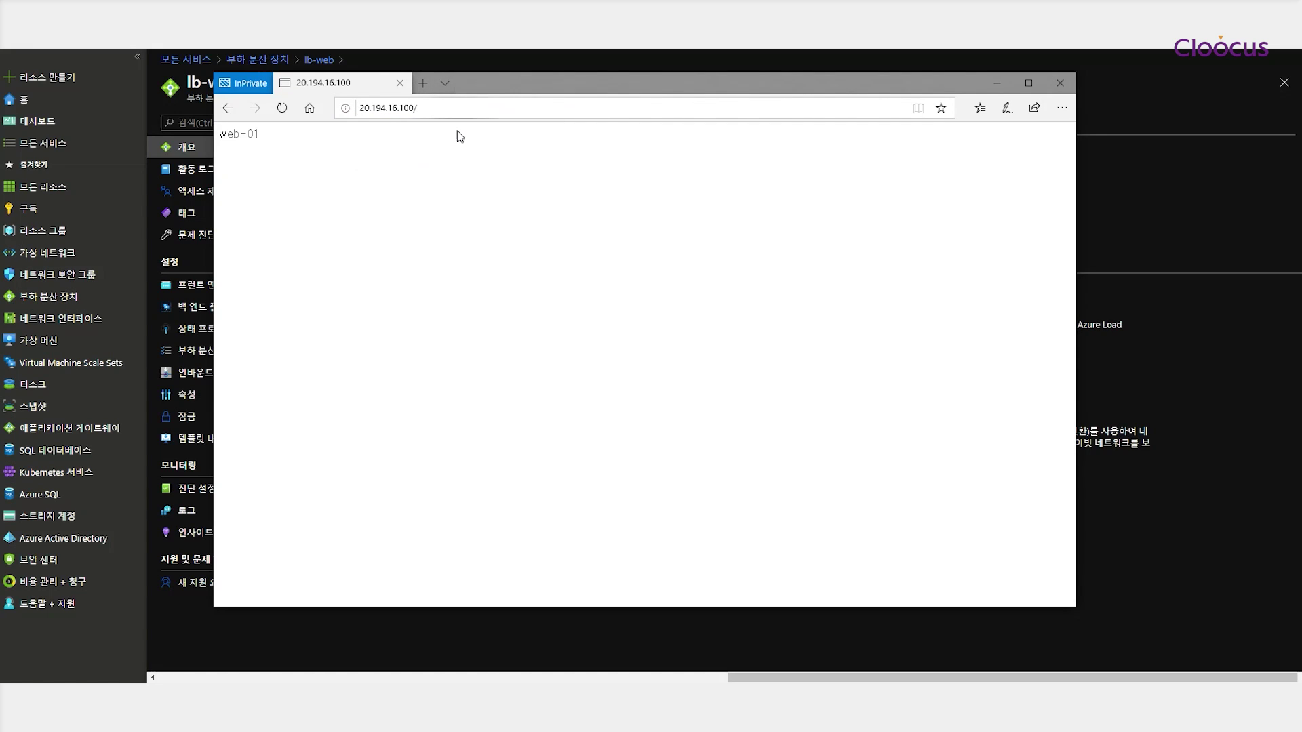
left_click(1061, 83)
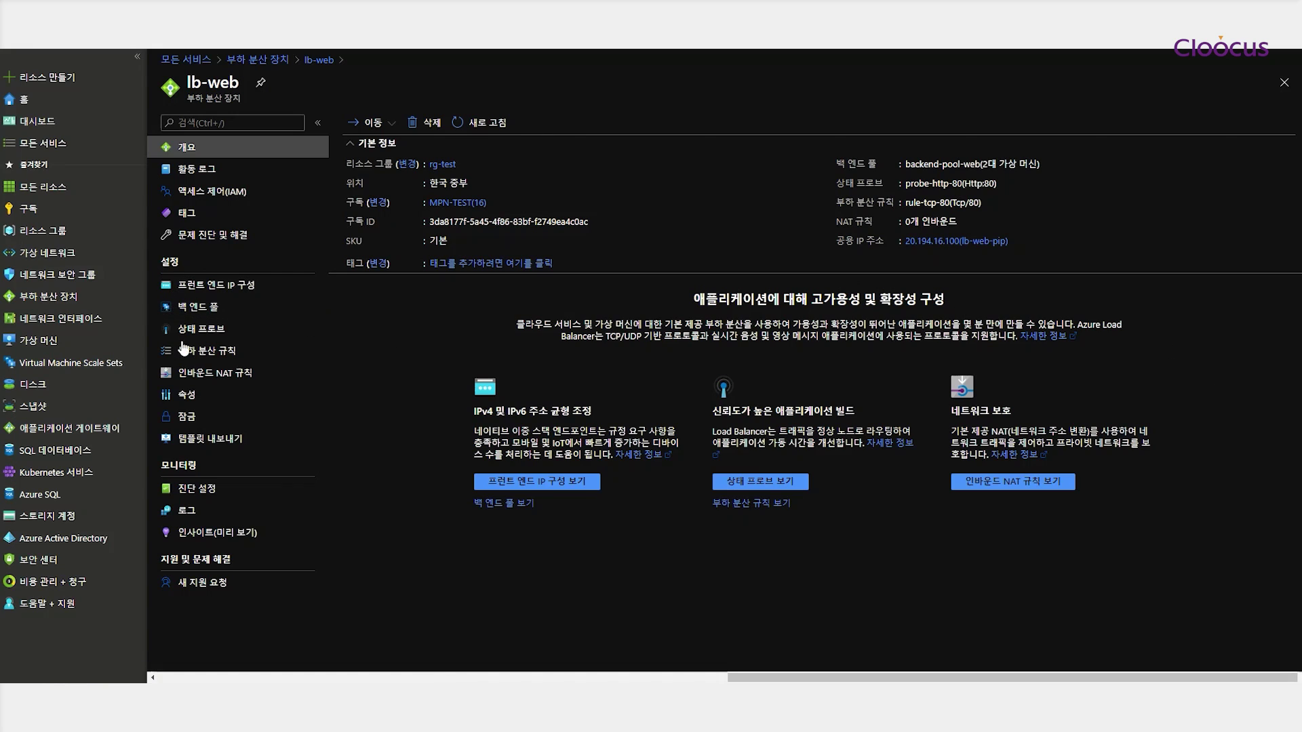
Open rg-test from Resource groups to list its 14 resources, including lb-web and lb-web-pip
left_click(45, 232)
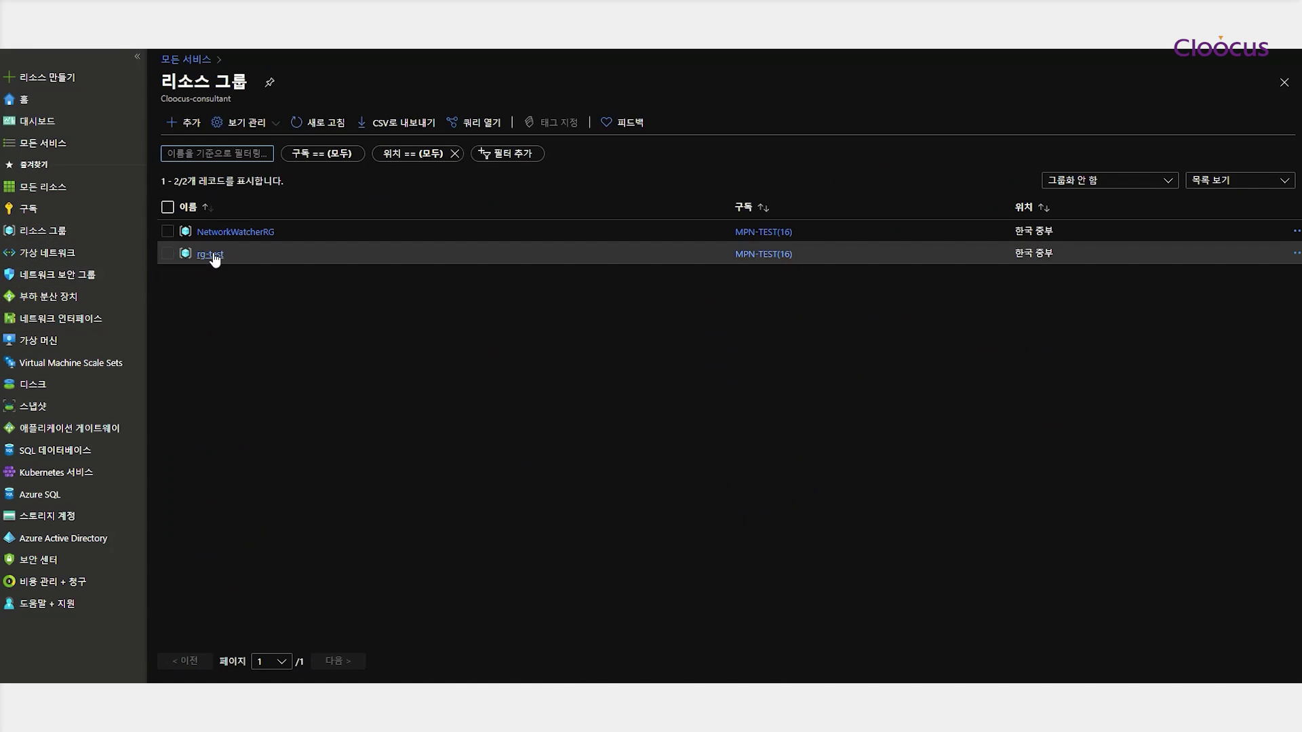
left_click(213, 255)
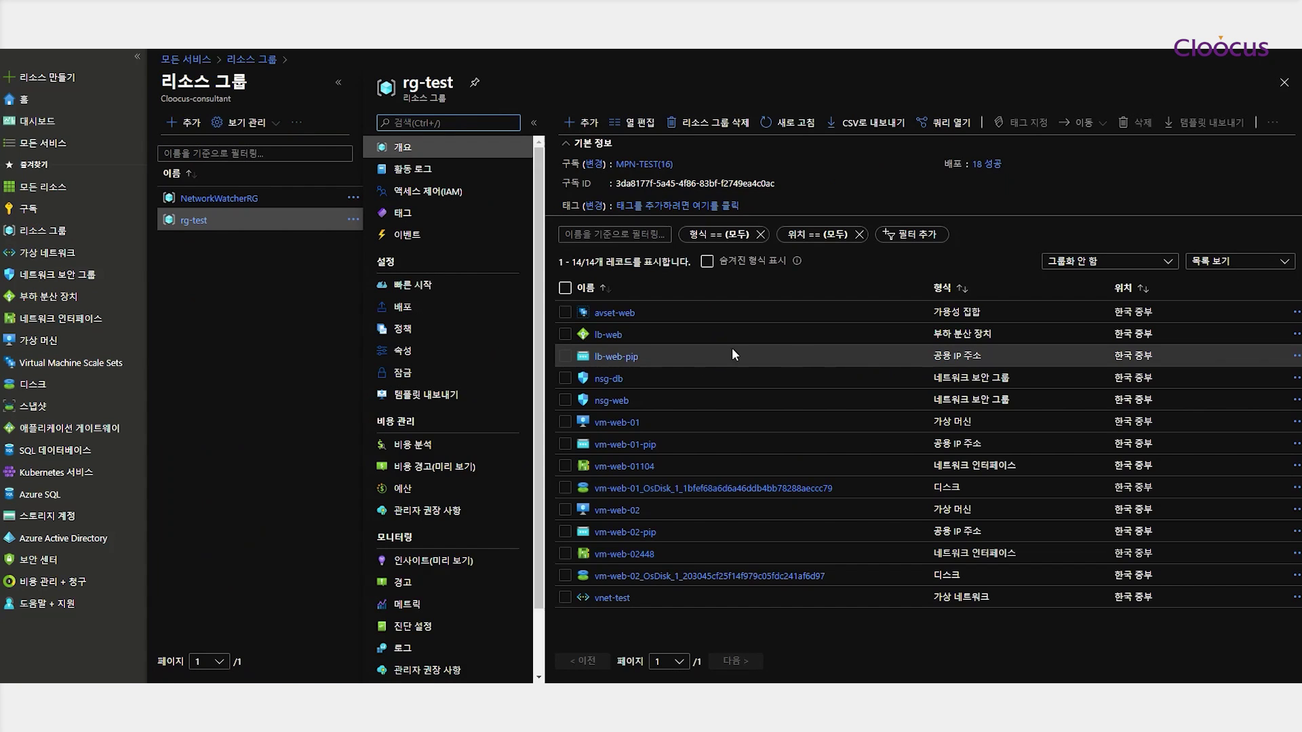